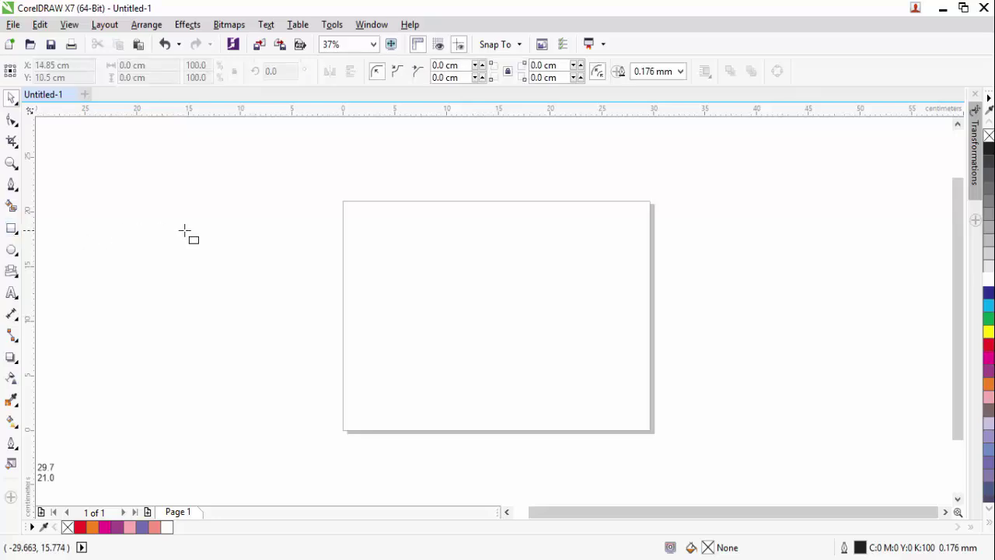
- Draw a rectangle over the page and size it to 29.7 cm wide by 21 cm high
{"action": "left_click_drag", "start_coordinate": [314, 216], "coordinate": [689, 421]}
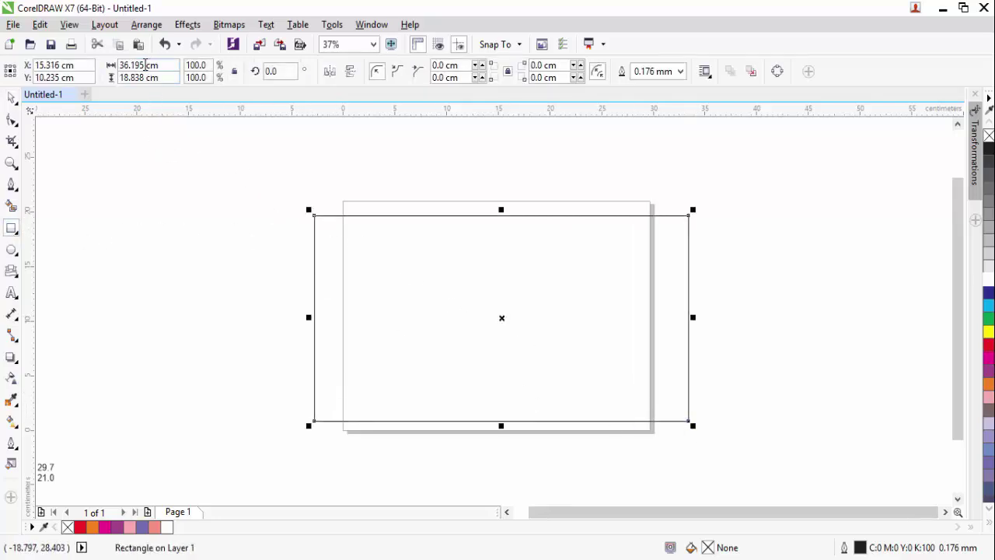
{"action": "double_click", "coordinate": [144, 65]}
{"action": "type", "text": "29.7"}
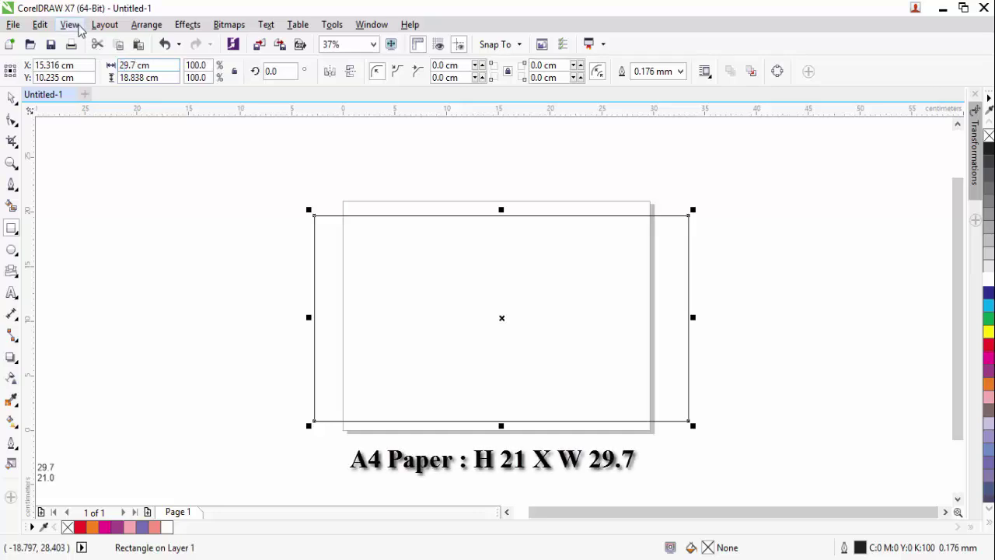
{"action": "key", "text": "Tab"}
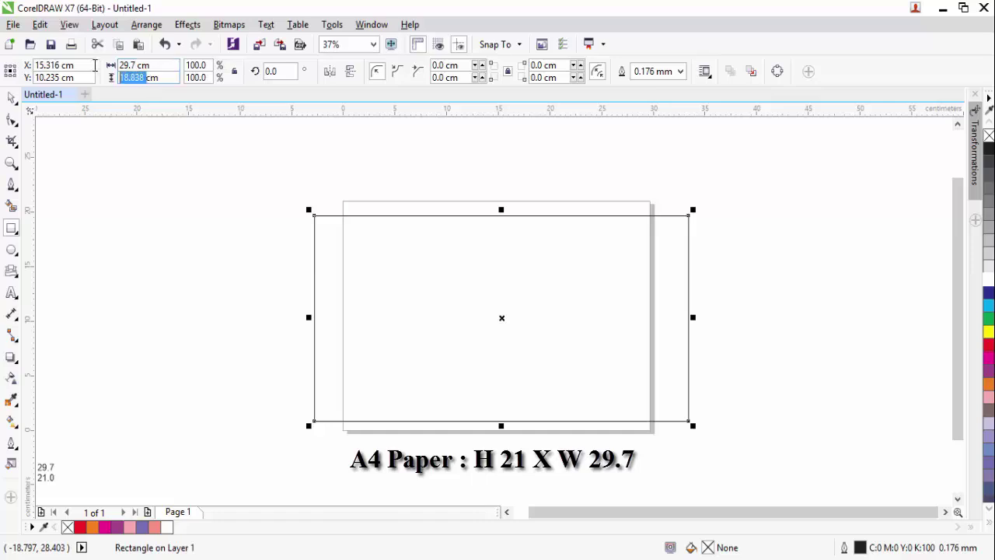
{"action": "type", "text": "21"}
{"action": "key", "text": "Return"}
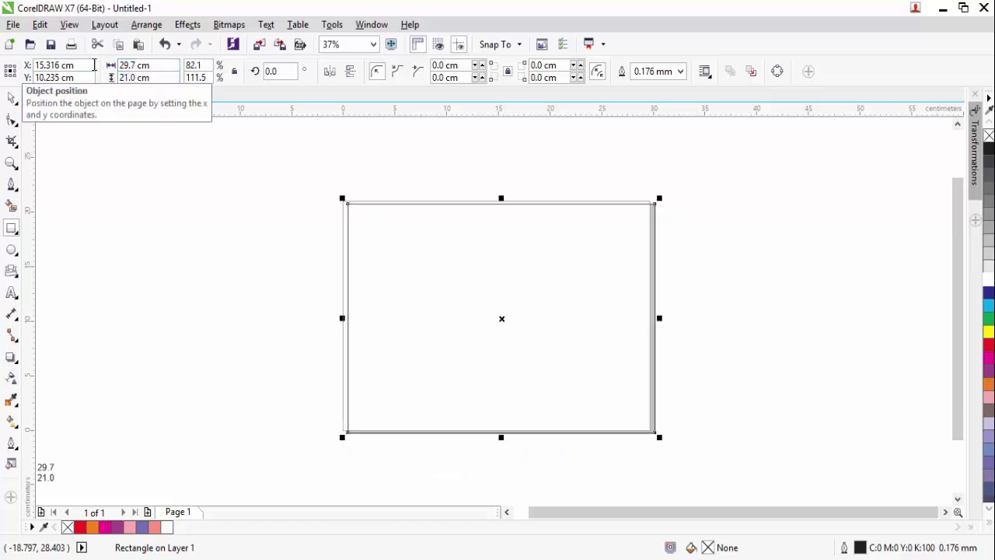
- Center the rectangle on the page
{"action": "key", "text": "p"}
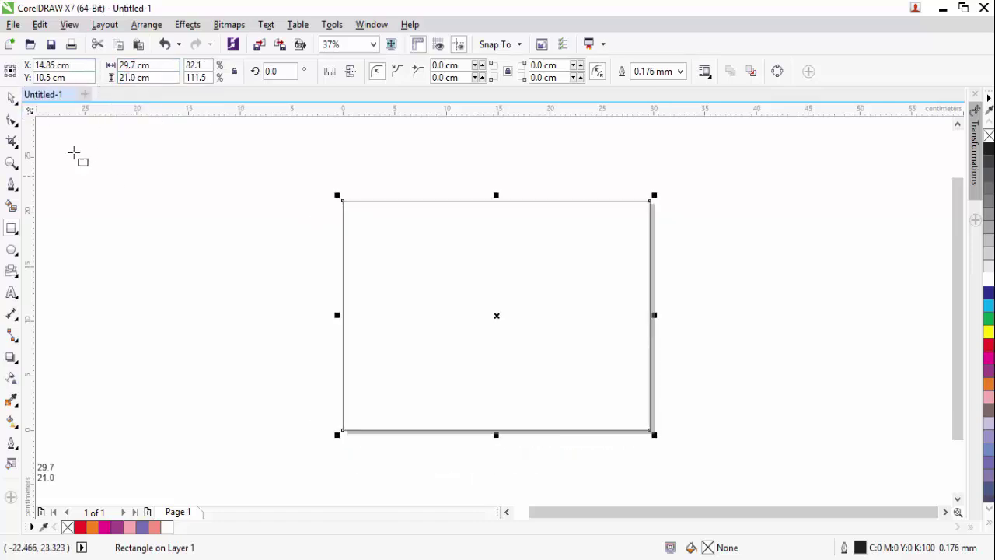
{"action": "left_click", "coordinate": [12, 95]}
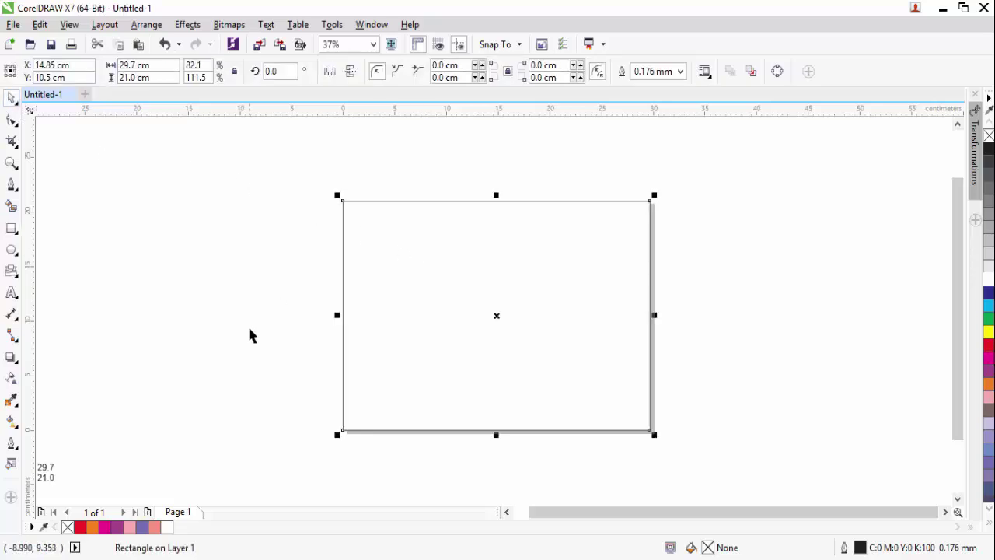
{"action": "left_click", "coordinate": [244, 346]}
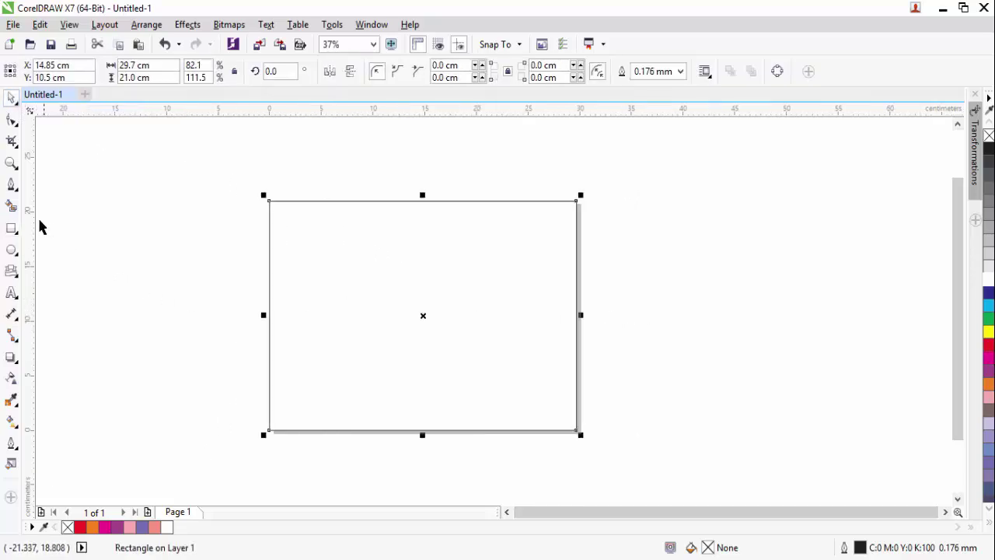
- Add a vertical guideline and align it with the rectangle's horizontal center, at about 14.9 cm
{"action": "left_click_drag", "start_coordinate": [35, 224], "coordinate": [423, 306]}
{"action": "scroll", "coordinate": [427, 341], "scroll_direction": "up", "scroll_amount": 1}
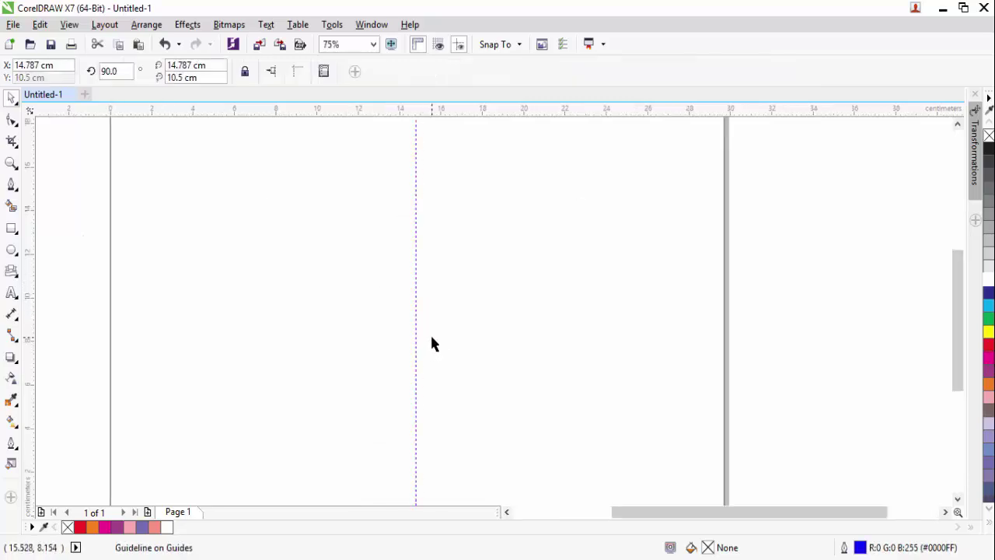
{"action": "left_click", "coordinate": [428, 333]}
{"action": "scroll", "coordinate": [427, 334], "scroll_direction": "up", "scroll_amount": 2}
{"action": "left_click_drag", "start_coordinate": [405, 327], "coordinate": [410, 324]}
{"action": "scroll", "coordinate": [433, 325], "scroll_direction": "down", "scroll_amount": 6}
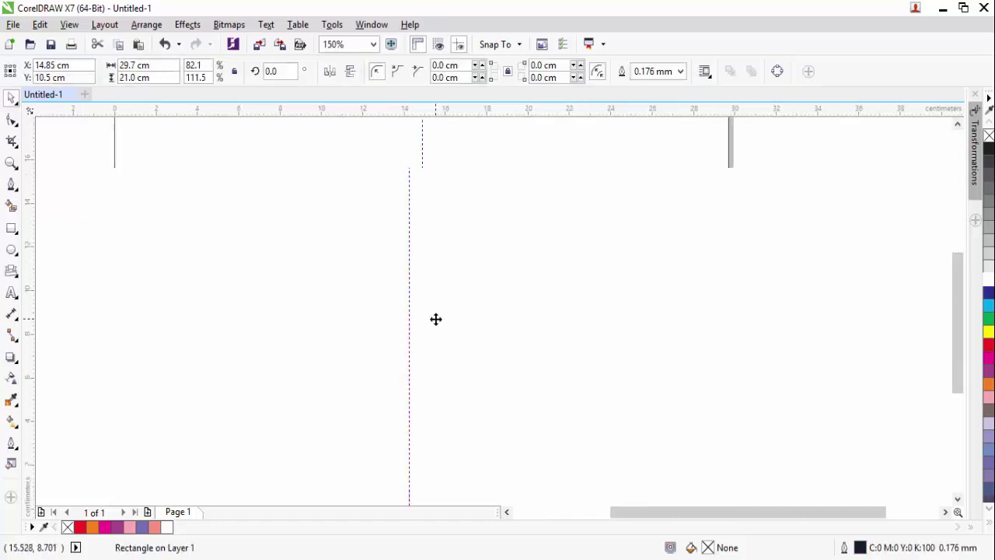
{"action": "left_click", "coordinate": [540, 296]}
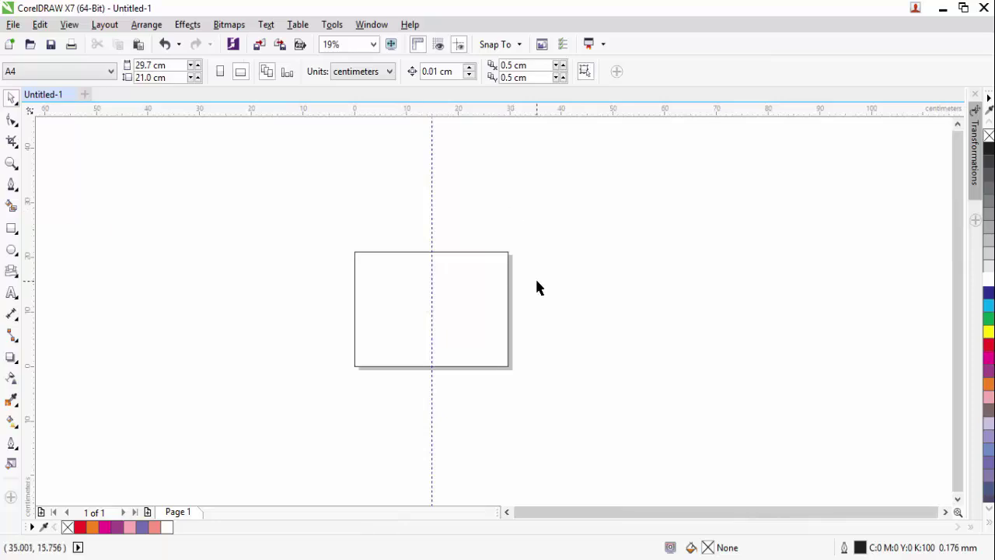
- Draw a closed triangle with the Pen tool across the rectangle's full top edge, its apex on the guideline about 2 cm below
{"action": "scroll", "coordinate": [542, 279], "scroll_direction": "up", "scroll_amount": 2}
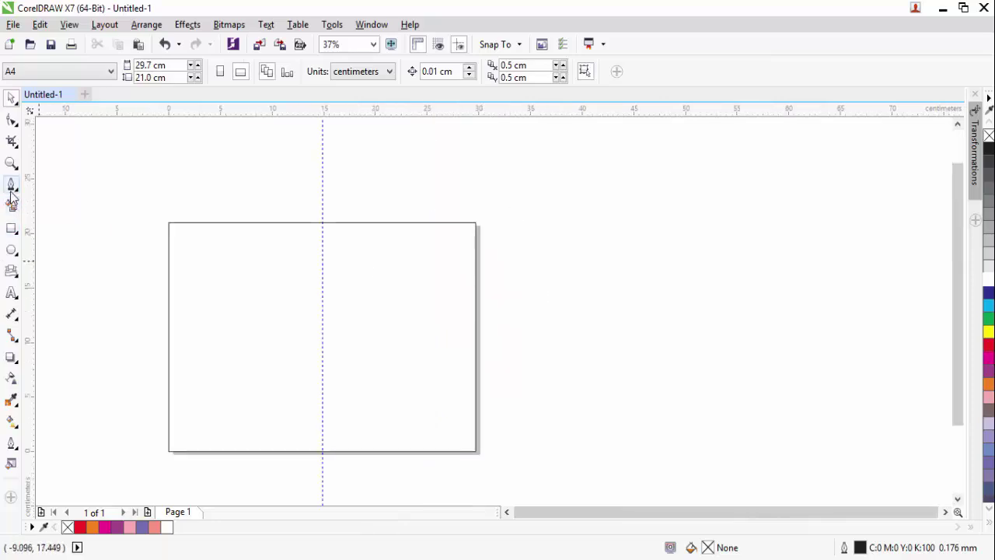
{"action": "key", "text": "F5"}
{"action": "scroll", "coordinate": [185, 231], "scroll_direction": "up", "scroll_amount": 2}
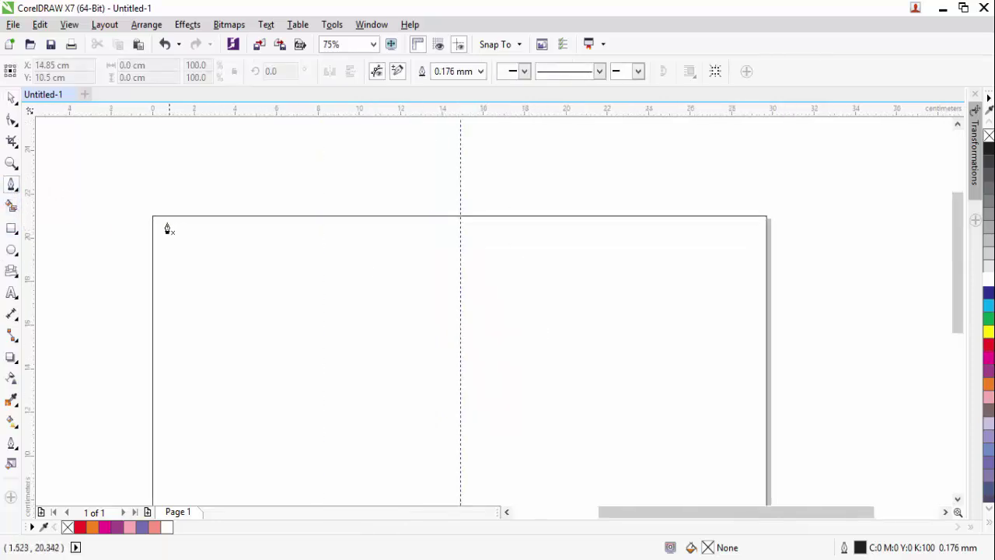
{"action": "left_click", "coordinate": [164, 221]}
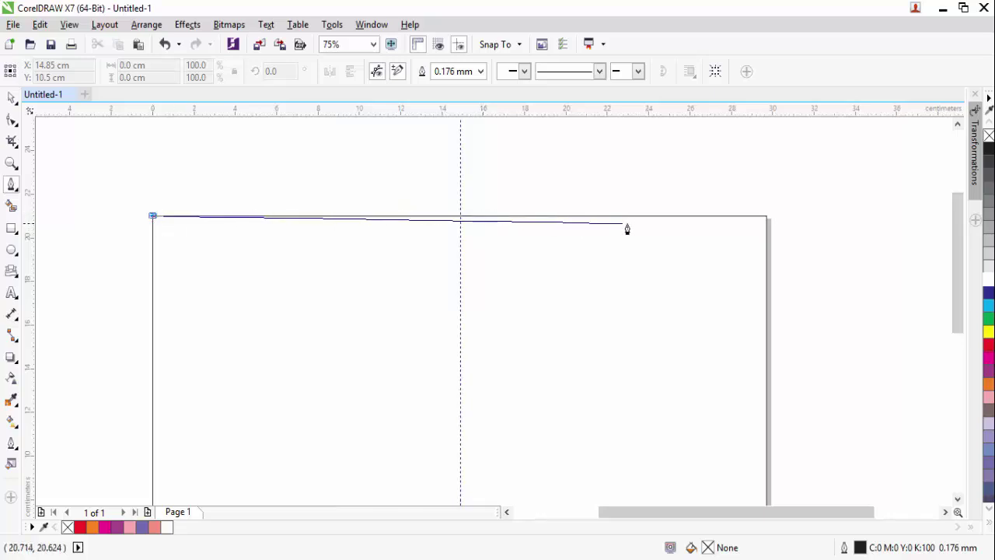
{"action": "left_click", "coordinate": [767, 219]}
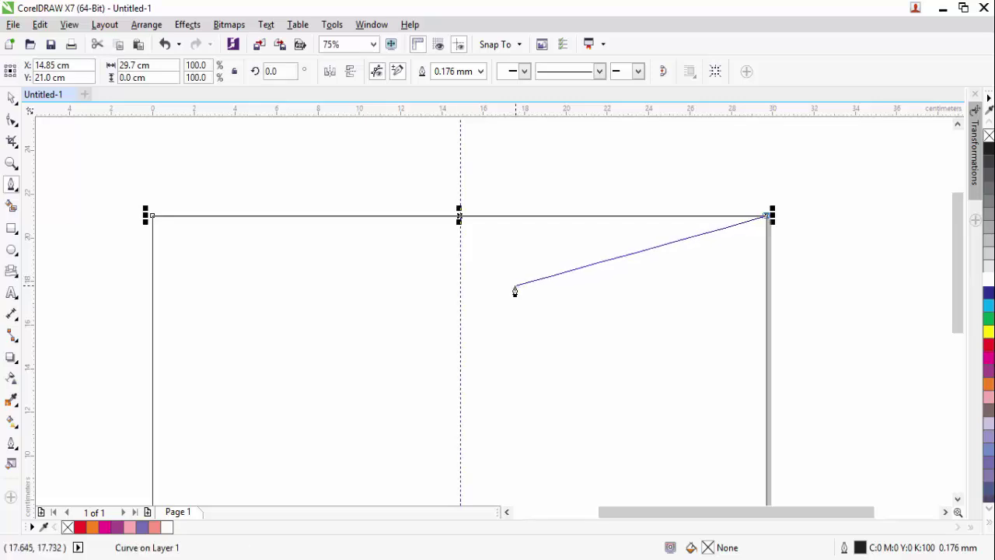
{"action": "left_click", "coordinate": [460, 262]}
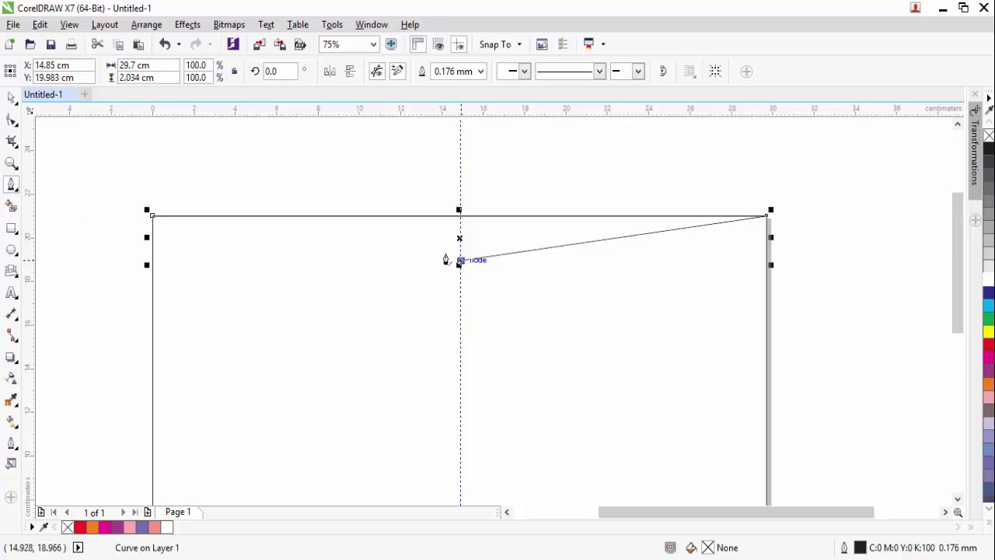
{"action": "left_click", "coordinate": [153, 218]}
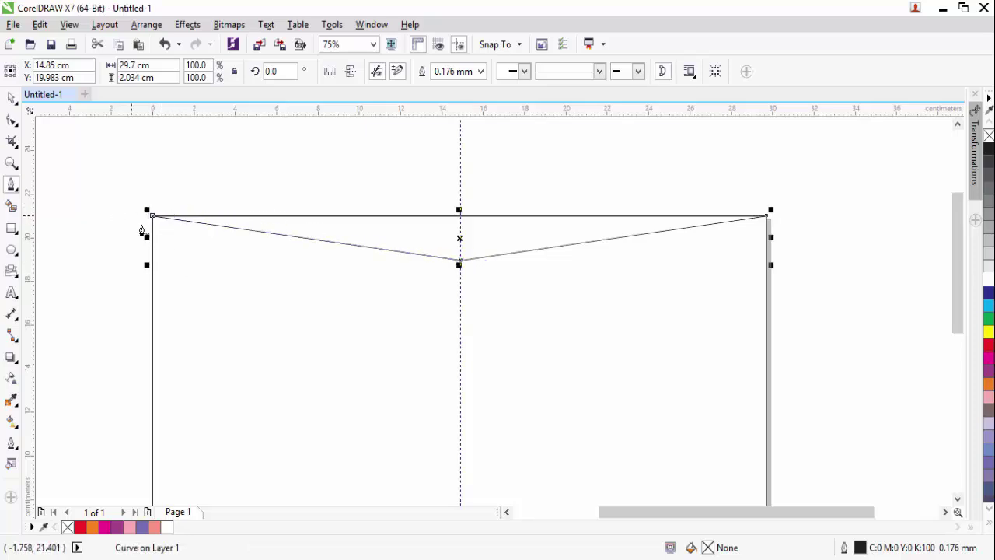
{"action": "left_click", "coordinate": [14, 98]}
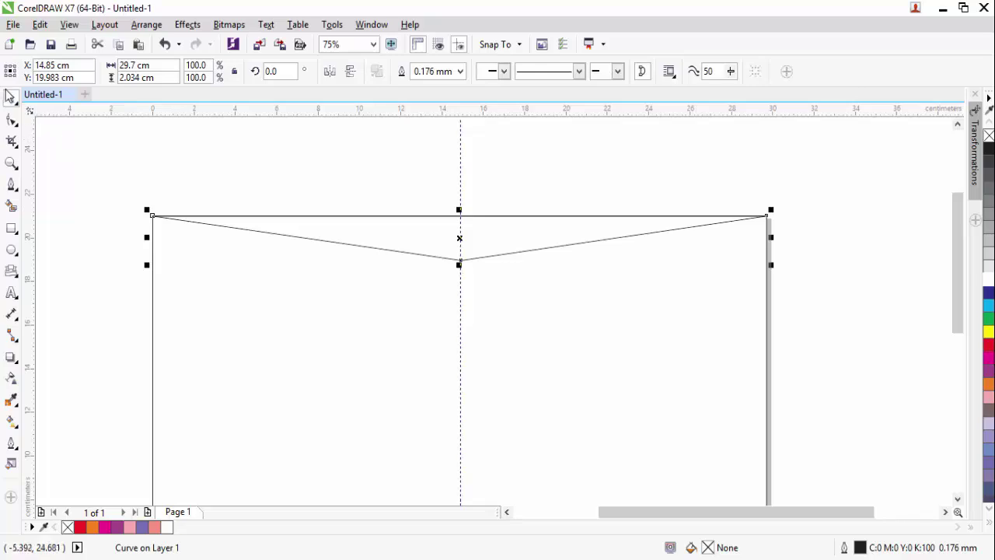
{"action": "left_click", "coordinate": [56, 129]}
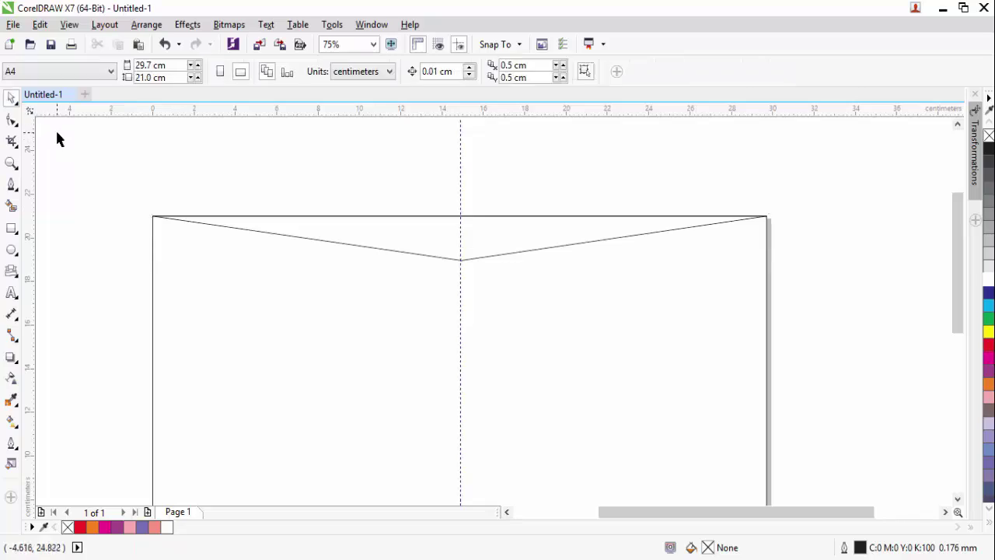
- Draw a second closed, V-bottomed shape from the rectangle's top corners, about 3.6 cm high, with its point on the guideline below the triangle
{"action": "left_click", "coordinate": [12, 185]}
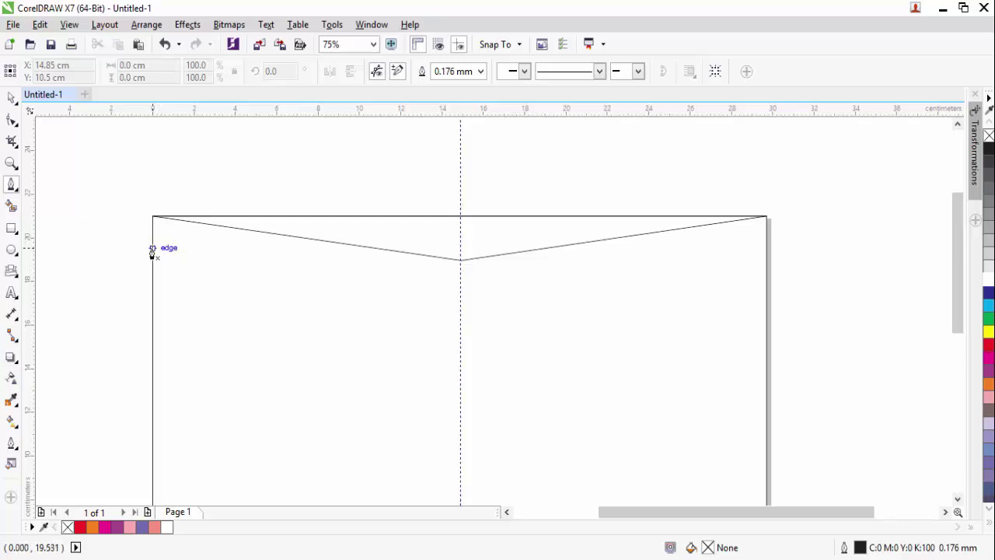
{"action": "left_click", "coordinate": [153, 248]}
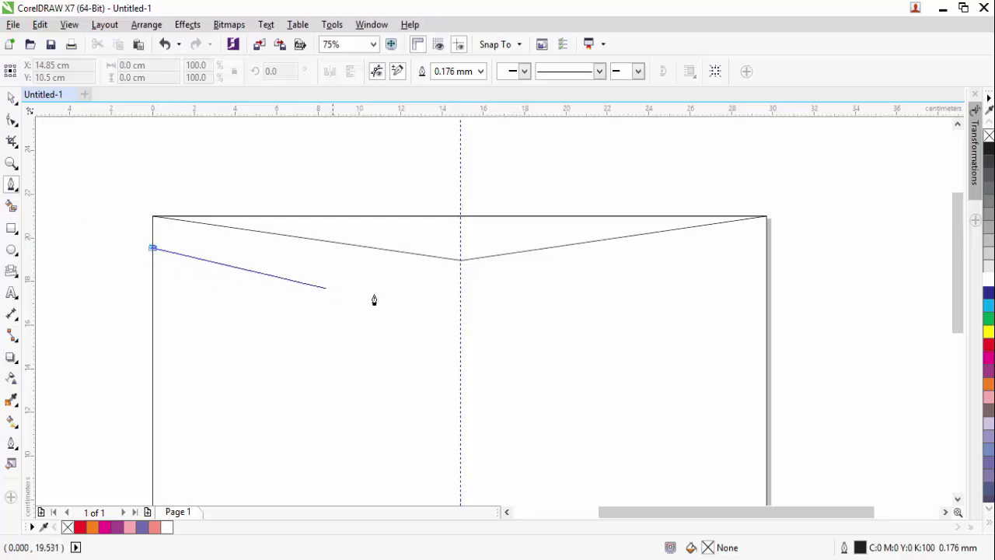
{"action": "left_click", "coordinate": [459, 295]}
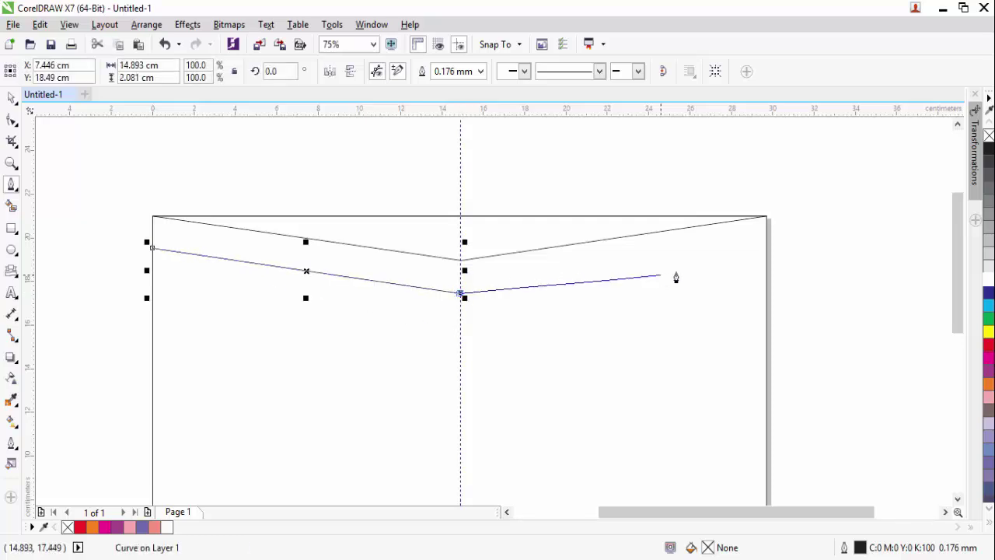
{"action": "left_click", "coordinate": [766, 245]}
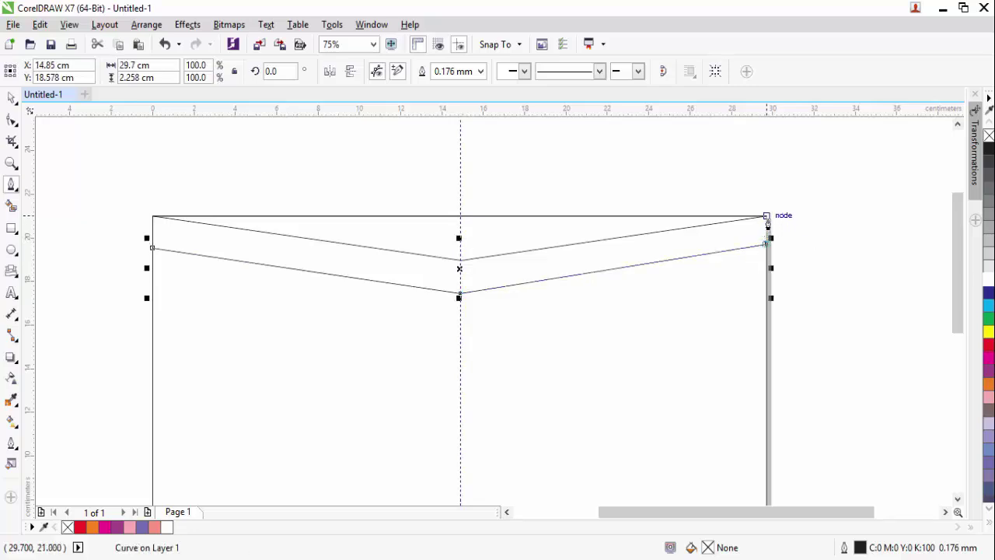
{"action": "left_click", "coordinate": [767, 217]}
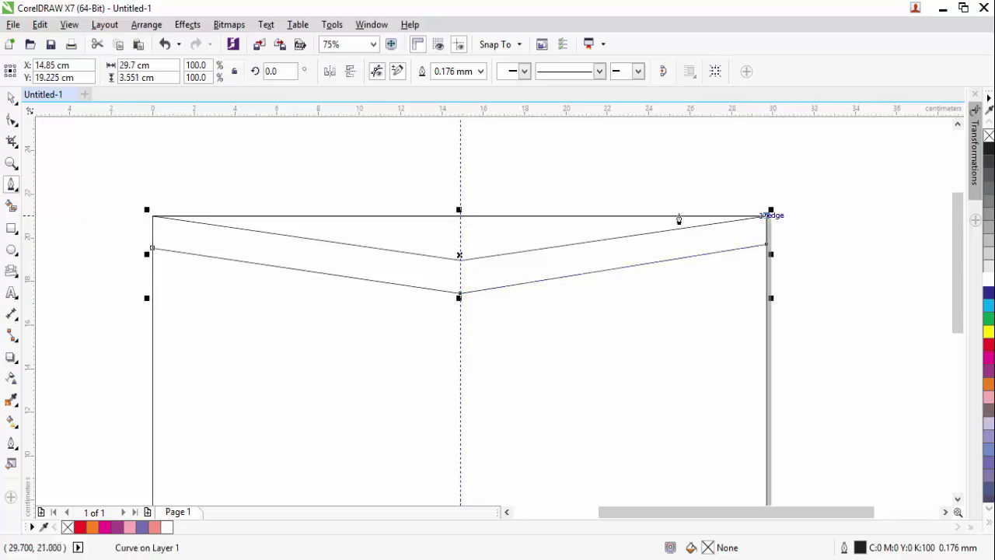
{"action": "left_click", "coordinate": [152, 216]}
{"action": "left_click", "coordinate": [152, 249]}
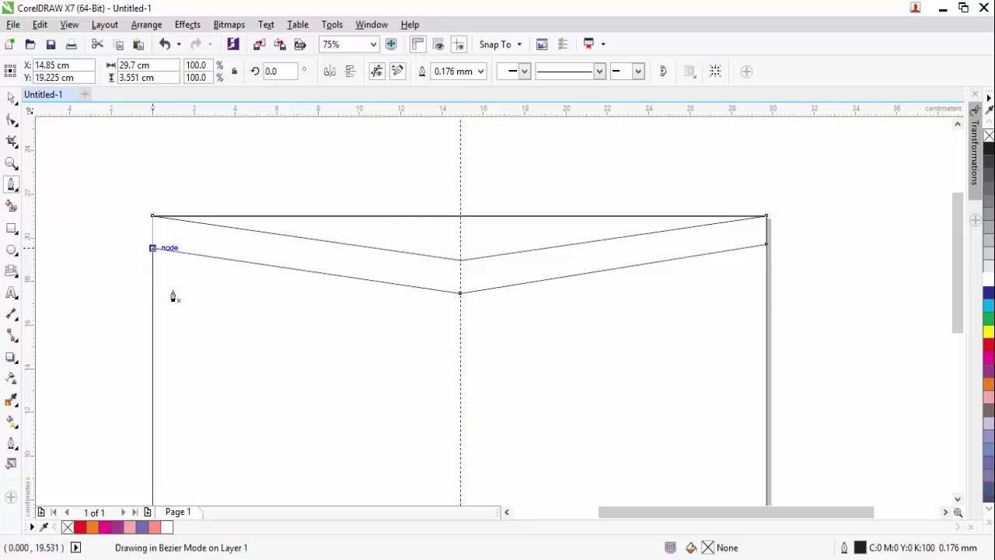
- Draw a third closed, V-bottomed shape from the rectangle's top corners, about 5 cm high, with its lower edge parallel to the previous V
{"action": "left_click", "coordinate": [153, 277]}
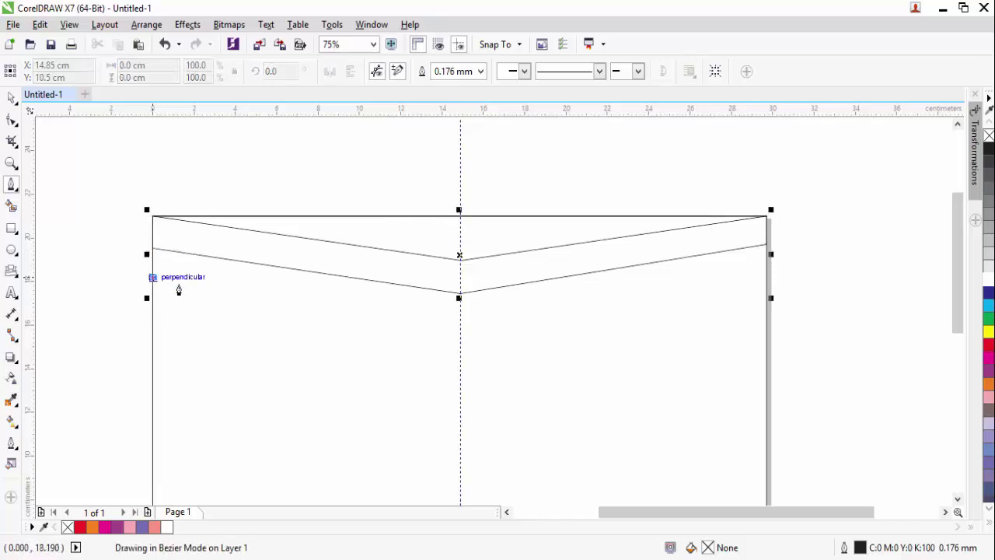
{"action": "left_click", "coordinate": [460, 324]}
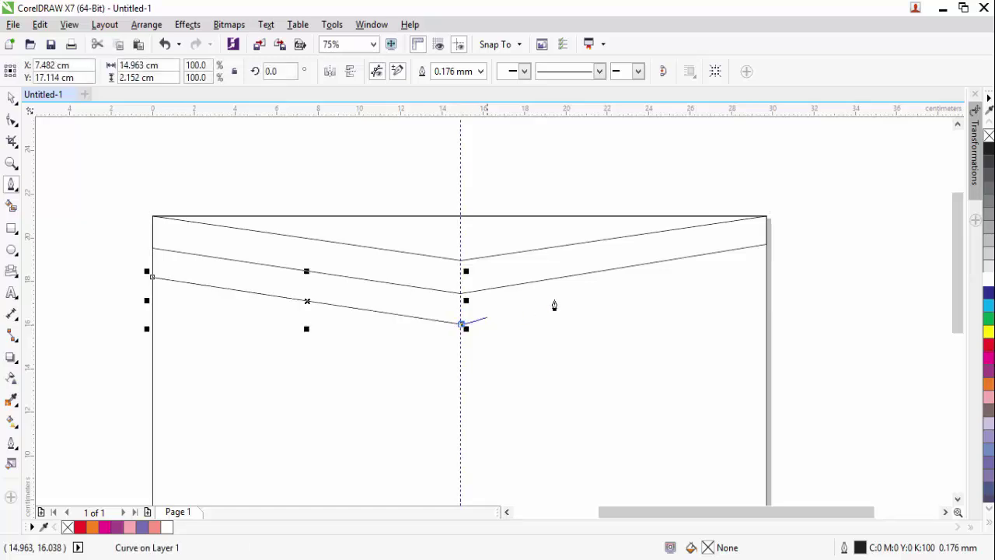
{"action": "left_click", "coordinate": [767, 273]}
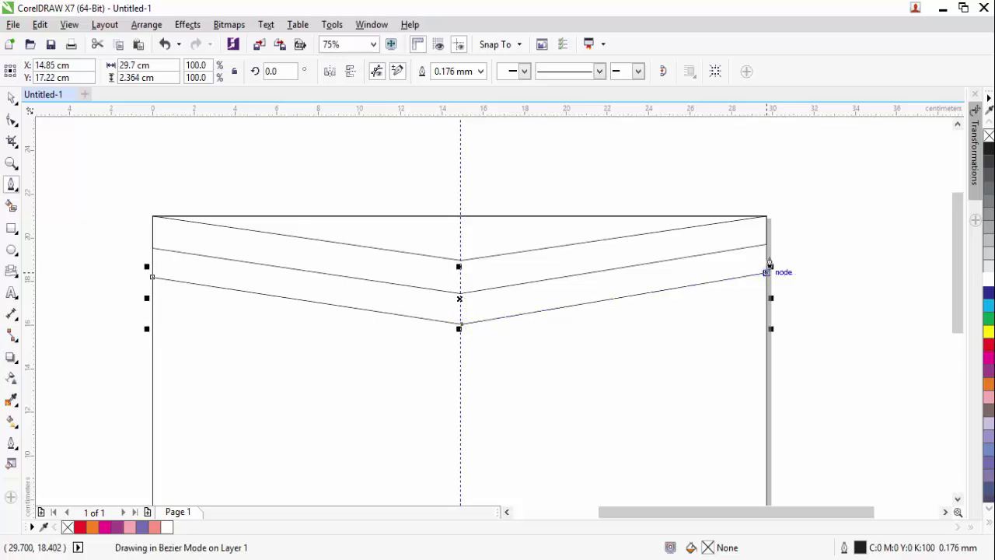
{"action": "left_click", "coordinate": [767, 217]}
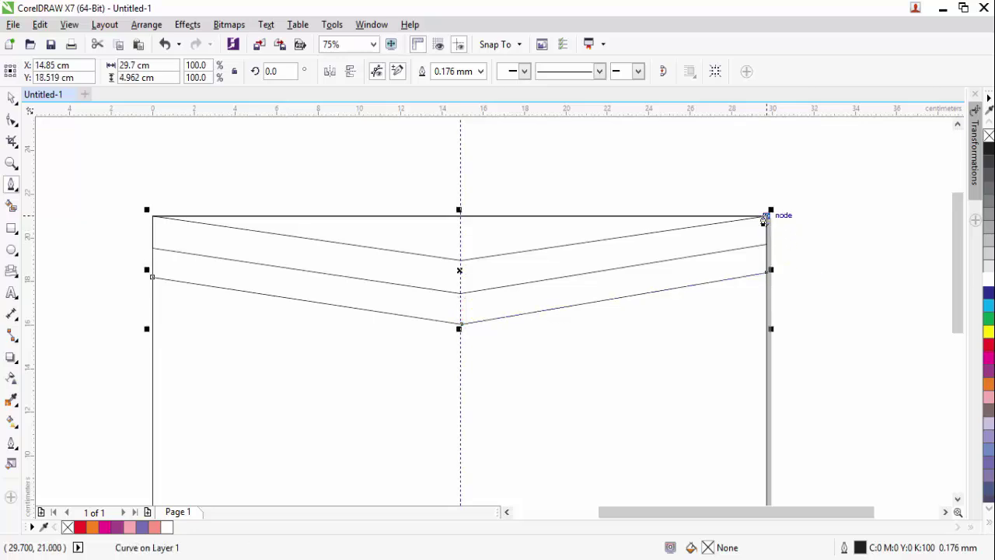
{"action": "left_click", "coordinate": [153, 217]}
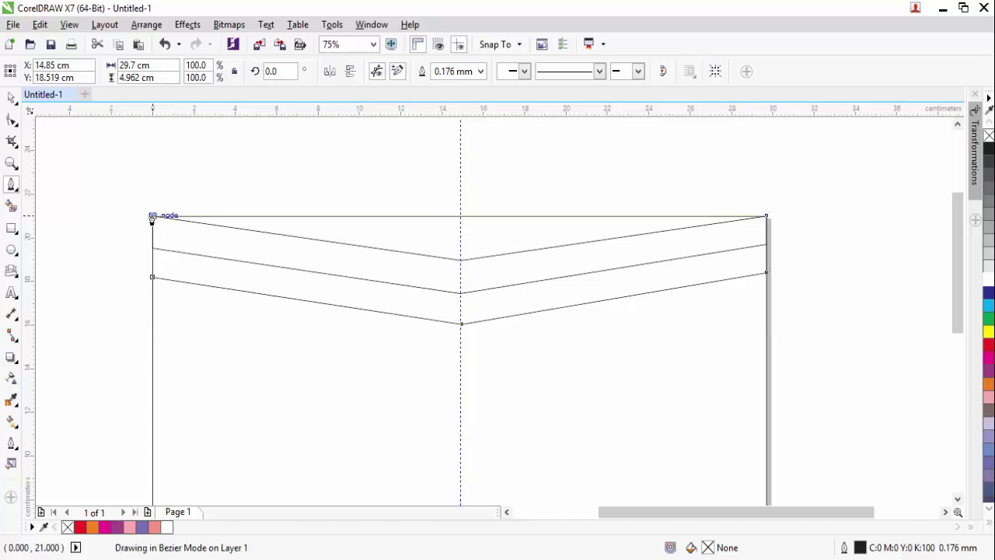
{"action": "left_click", "coordinate": [153, 282]}
{"action": "left_click", "coordinate": [153, 280]}
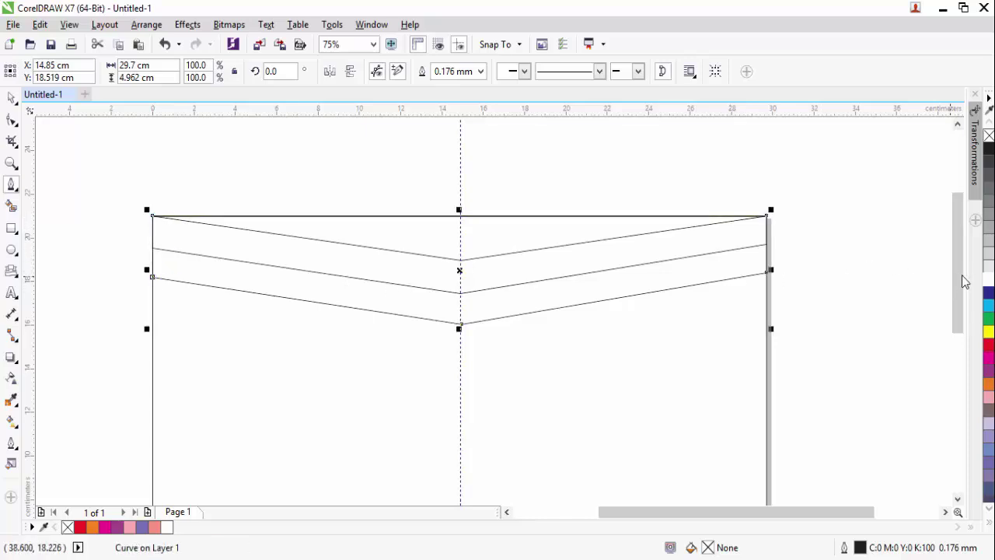
- Draw a closed shape along the rectangle's full bottom edge, about 3.4 cm high, with a V-notched top dipping to the guideline just above the edge
{"action": "left_click_drag", "start_coordinate": [959, 277], "coordinate": [958, 306]}
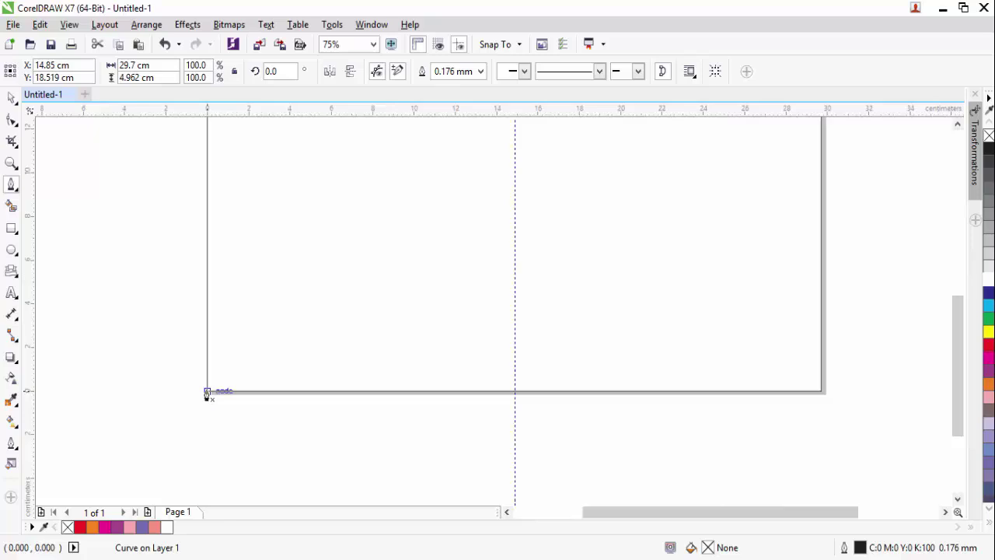
{"action": "left_click", "coordinate": [208, 394]}
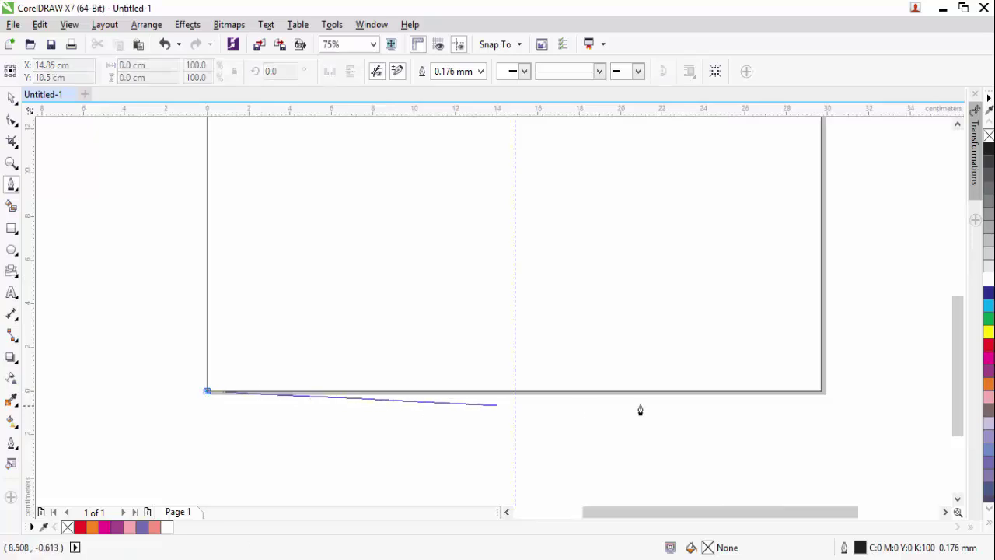
{"action": "left_click", "coordinate": [822, 393]}
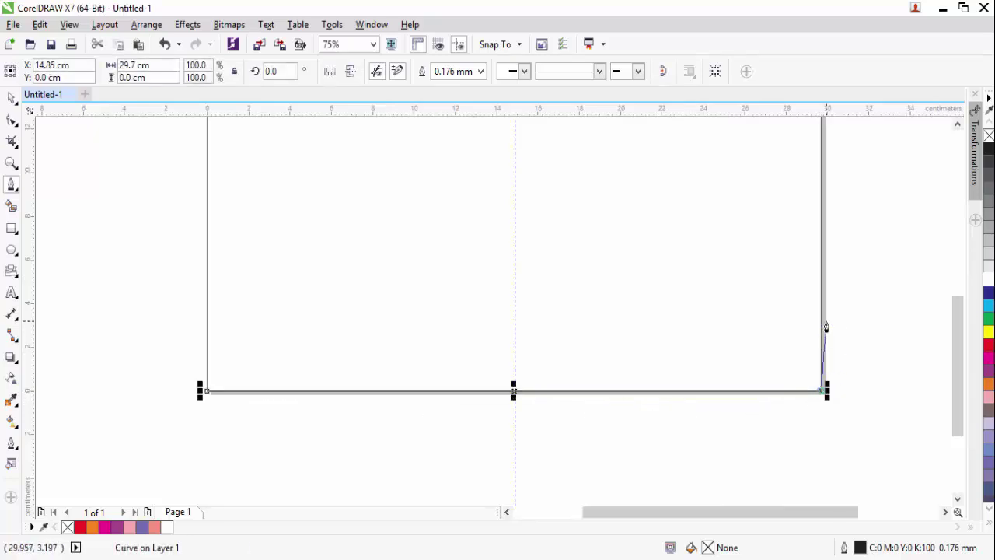
{"action": "left_click", "coordinate": [822, 320]}
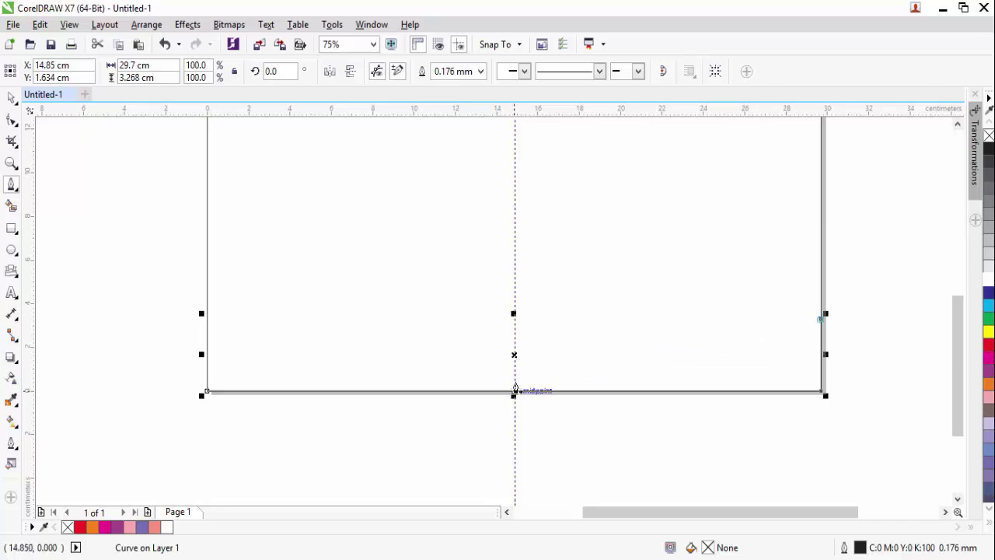
{"action": "left_click", "coordinate": [515, 384]}
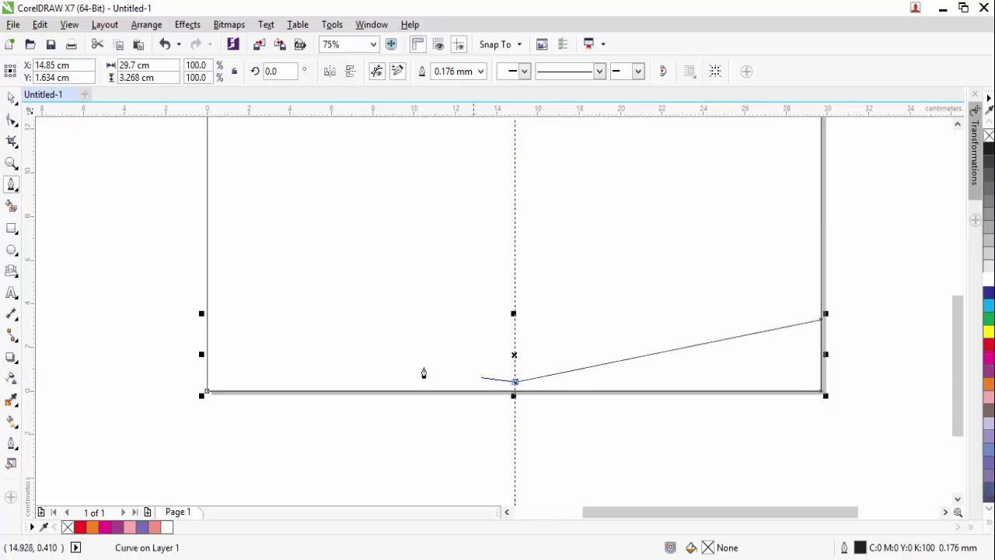
{"action": "double_click", "coordinate": [209, 315]}
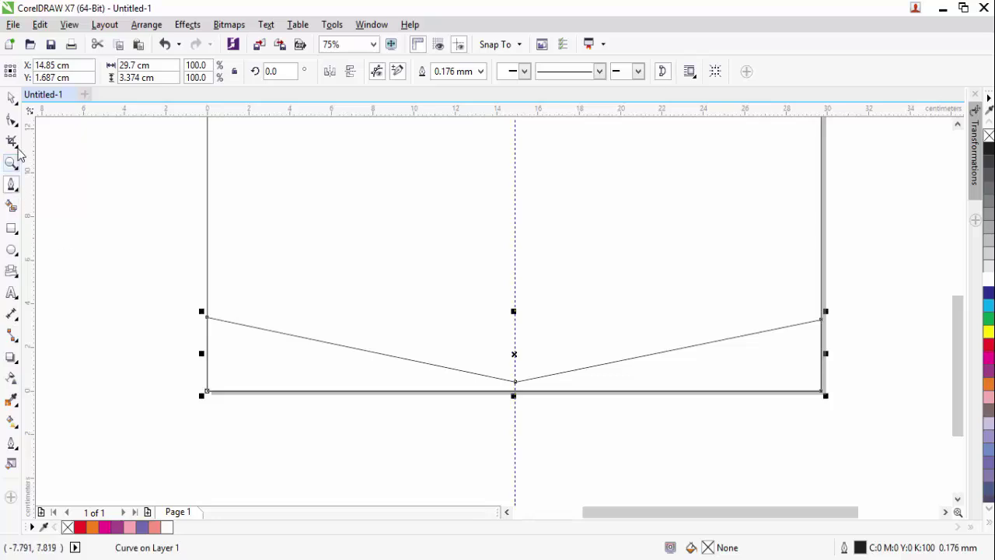
{"action": "key", "text": "Escape"}
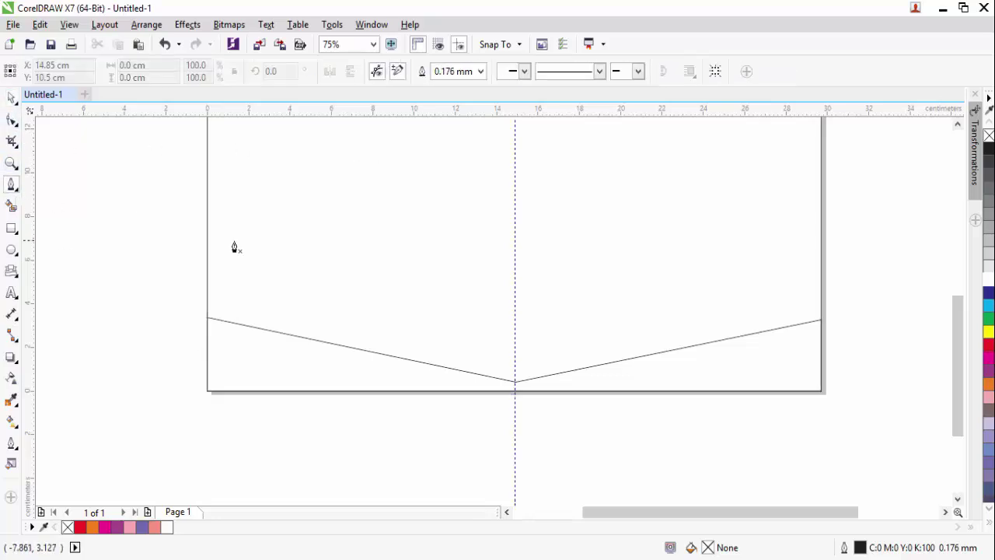
- Draw a second closed, V-topped shape from the rectangle's bottom corners, about 4.5 cm high, its upper edge roughly parallel to the first
{"action": "left_click", "coordinate": [207, 293]}
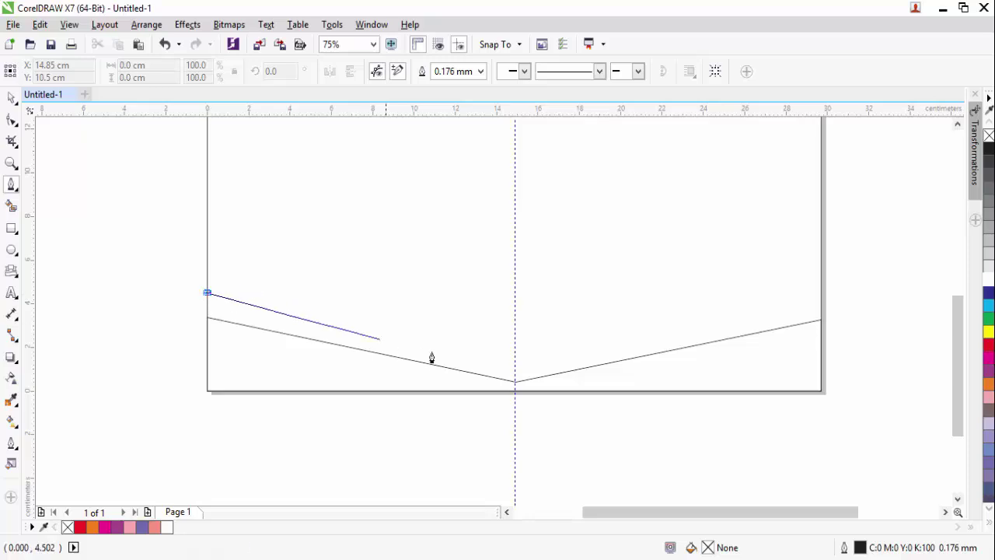
{"action": "left_click", "coordinate": [515, 355]}
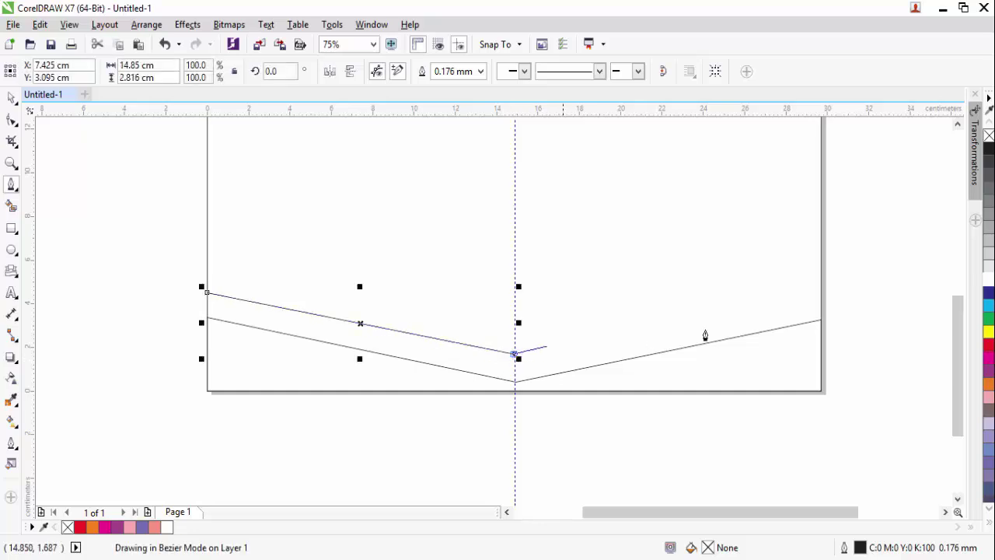
{"action": "left_click", "coordinate": [822, 292]}
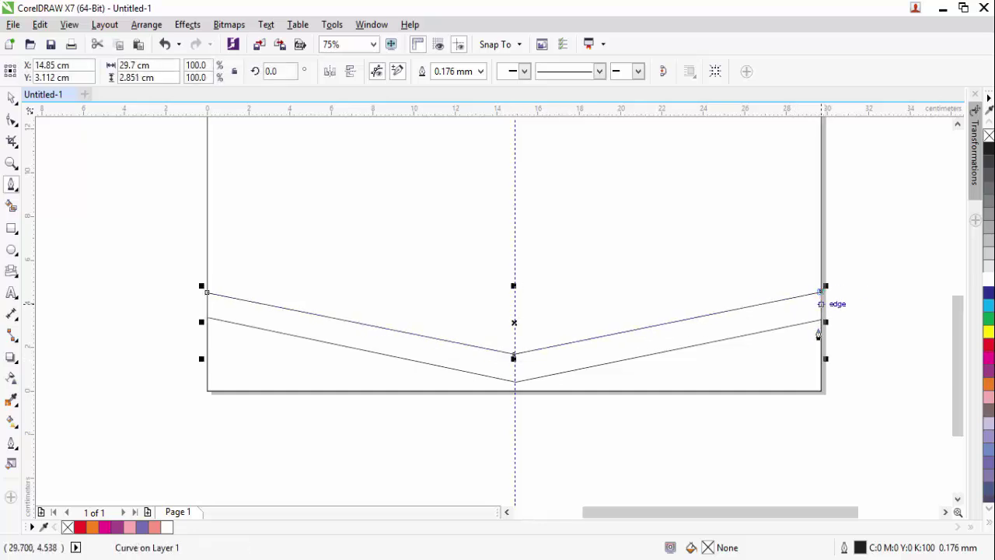
{"action": "left_click", "coordinate": [822, 393]}
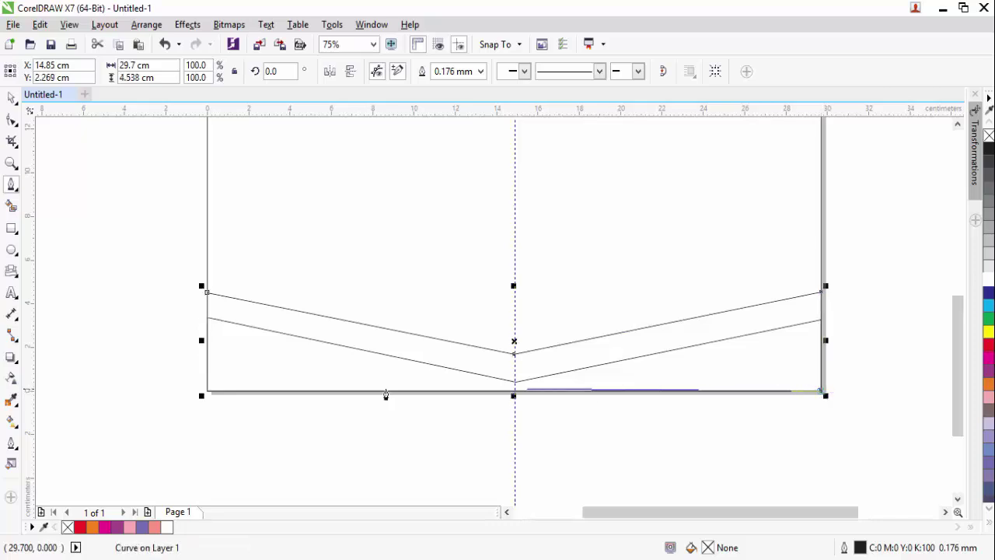
{"action": "left_click", "coordinate": [207, 391]}
{"action": "left_click", "coordinate": [206, 293]}
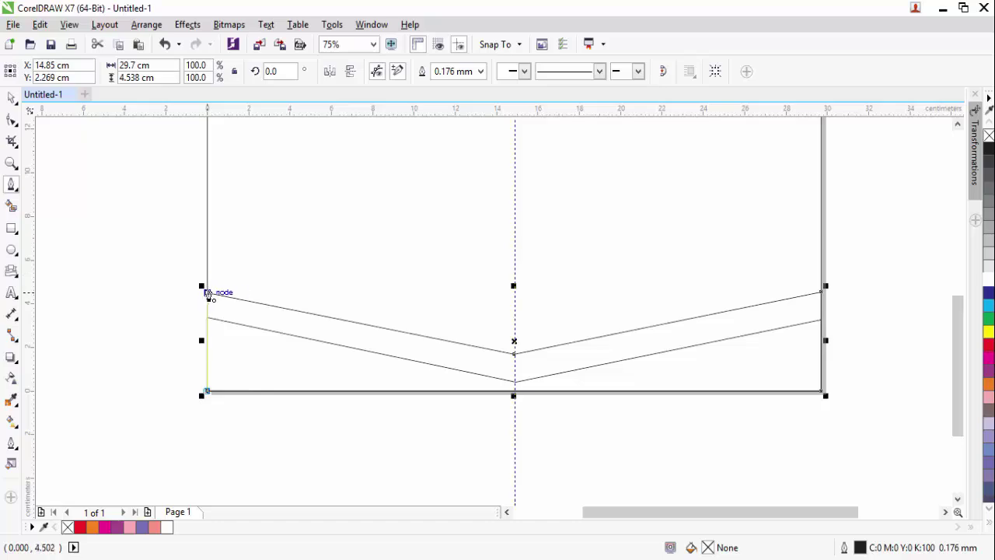
{"action": "left_click", "coordinate": [208, 293]}
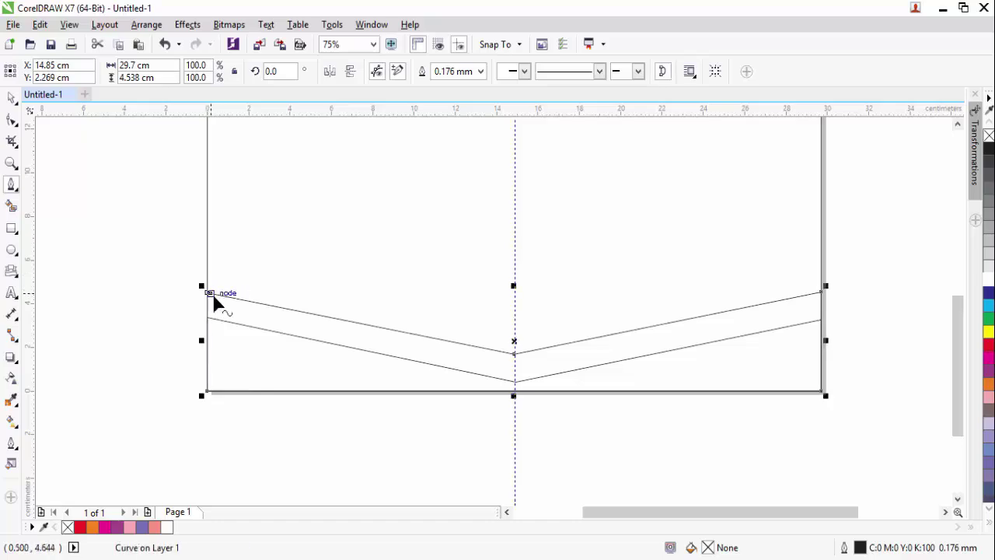
{"action": "key", "text": "ctrl+z"}
{"action": "left_click", "coordinate": [208, 294]}
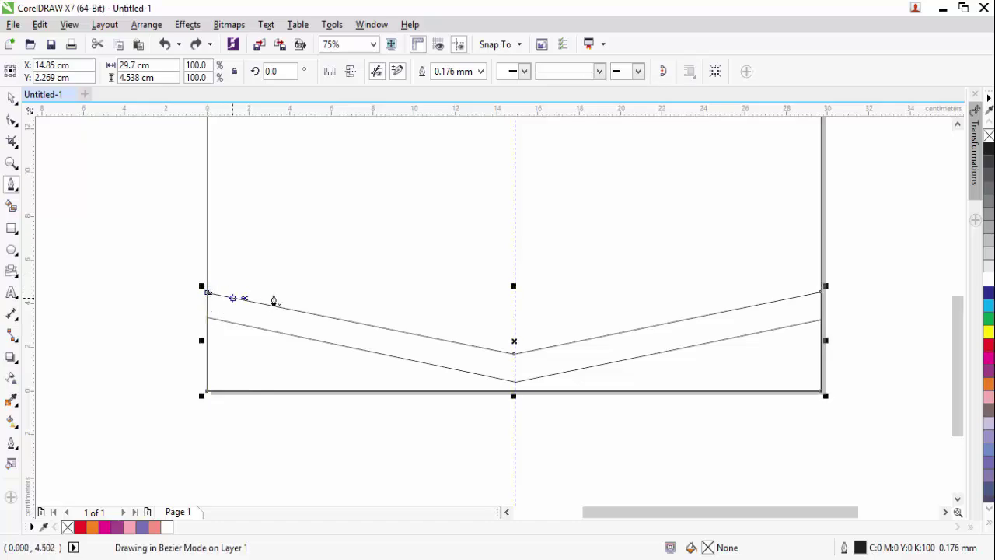
- Draw a third closed, V-topped shape from the rectangle's bottom corners, about 6 cm high, and deselect it
{"action": "left_click", "coordinate": [208, 259]}
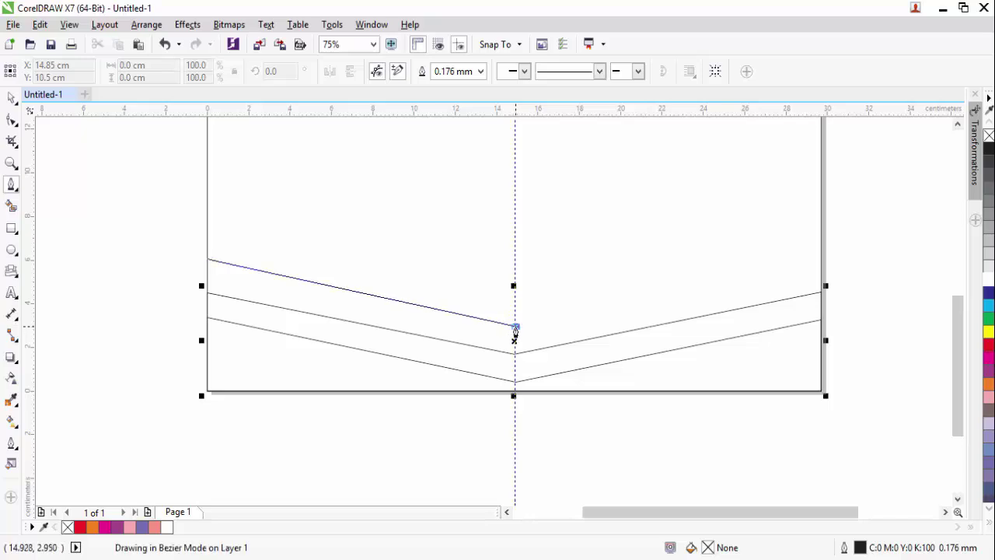
{"action": "left_click", "coordinate": [516, 326]}
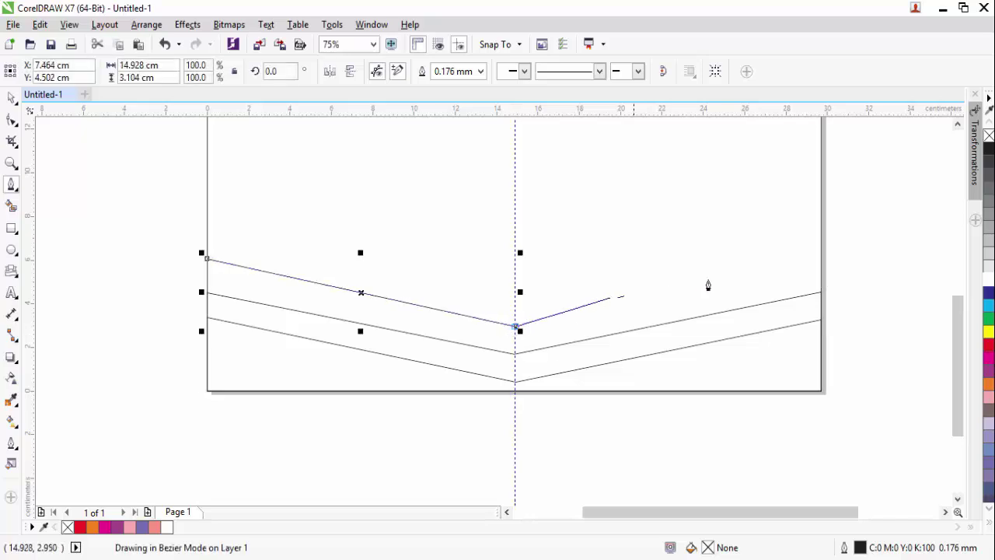
{"action": "left_click", "coordinate": [821, 261]}
{"action": "left_click", "coordinate": [822, 393]}
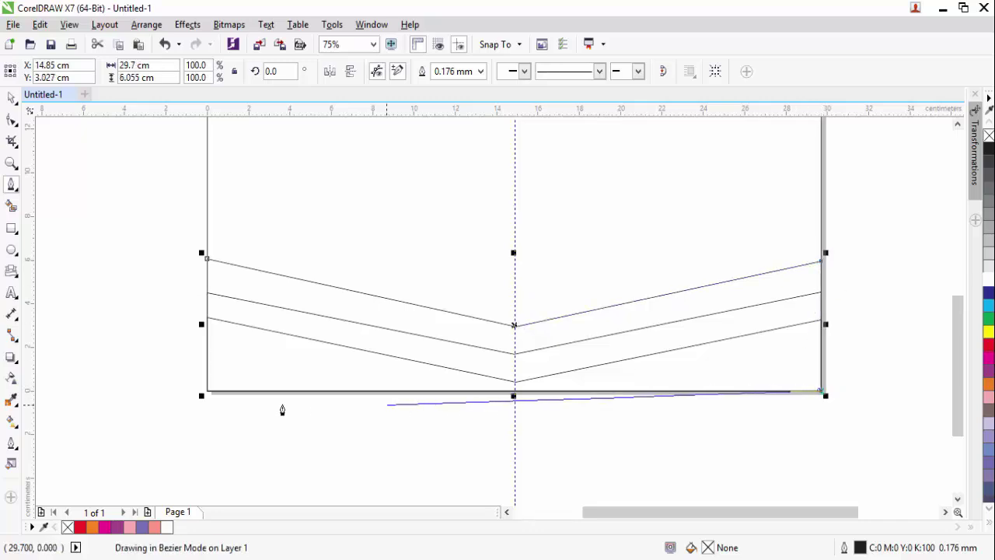
{"action": "left_click", "coordinate": [206, 393]}
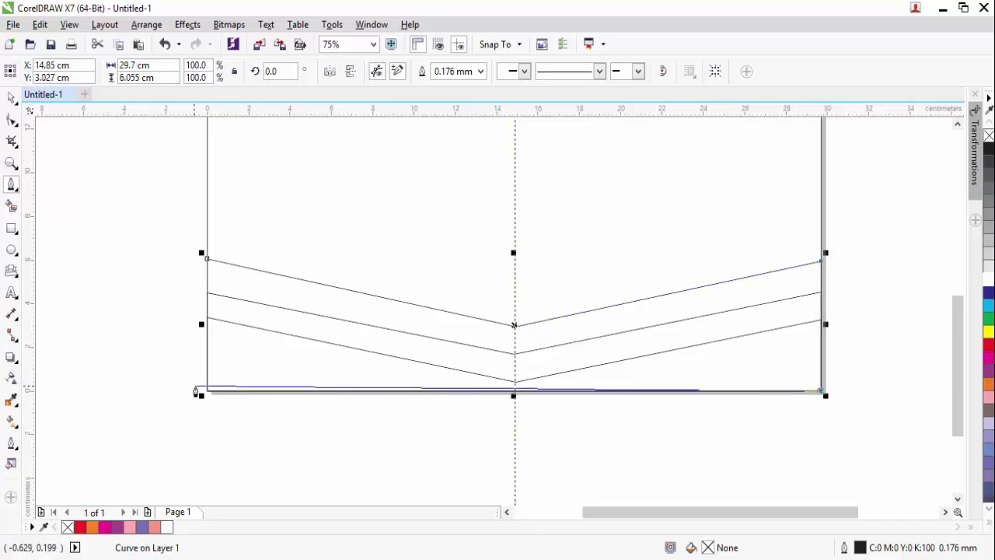
{"action": "left_click", "coordinate": [207, 260]}
{"action": "left_click", "coordinate": [11, 99]}
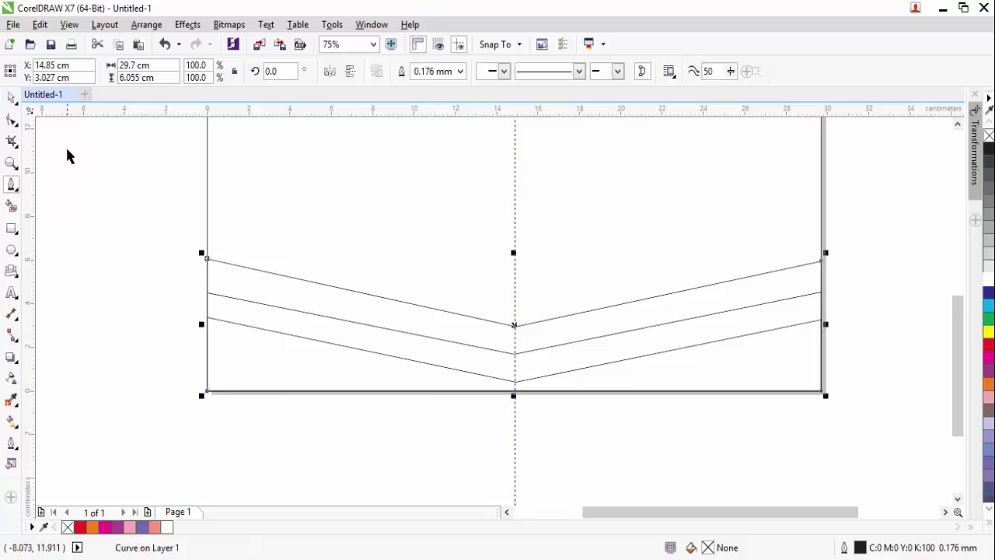
{"action": "left_click", "coordinate": [68, 150]}
- Fill the tallest top V shape with dark red C:19 M:100 Y:100 K:18 and send it behind the other two top shapes
{"action": "scroll", "coordinate": [363, 383], "scroll_direction": "down", "scroll_amount": 1}
{"action": "left_click", "coordinate": [500, 200]}
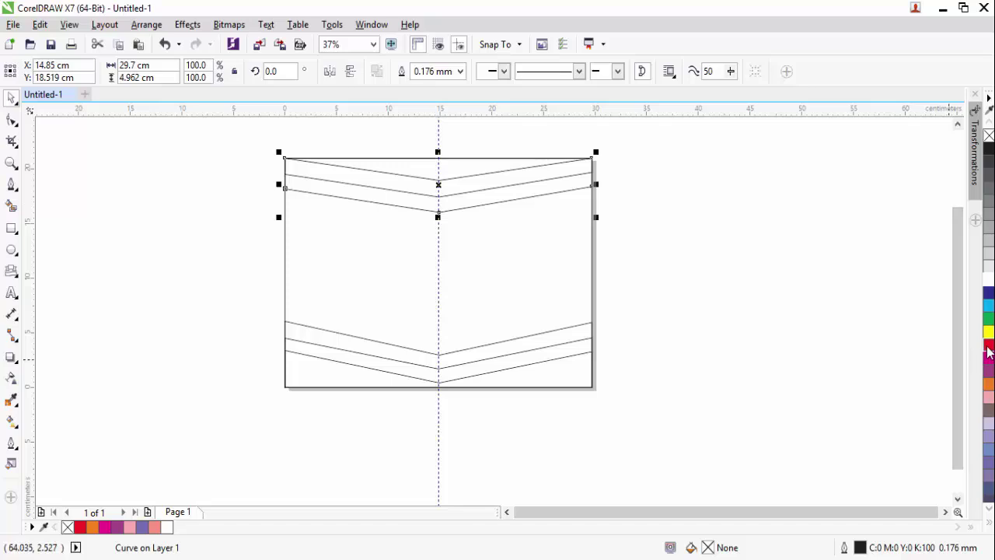
{"action": "left_click_drag", "start_coordinate": [990, 352], "coordinate": [980, 381]}
{"action": "key", "text": "ctrl+Page_Down"}
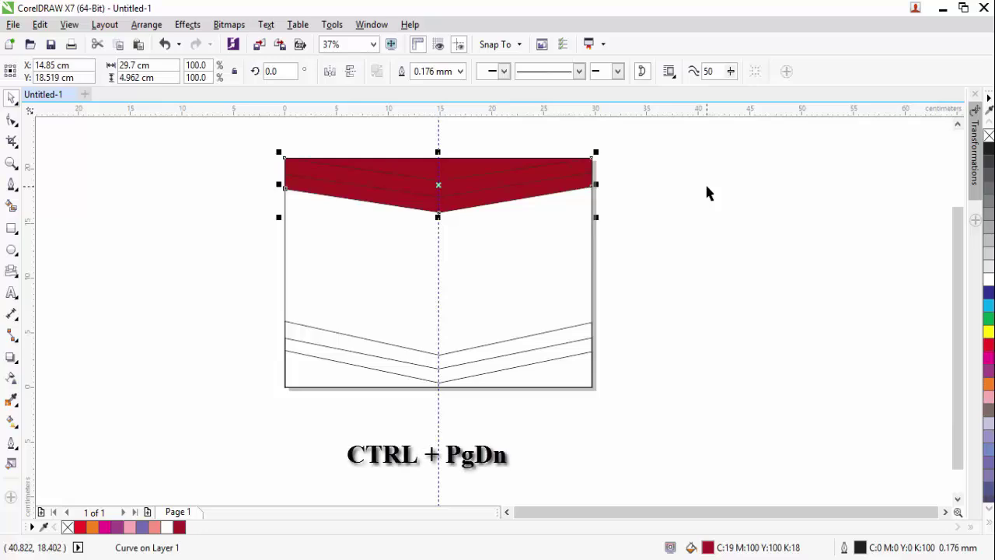
{"action": "left_click", "coordinate": [707, 187]}
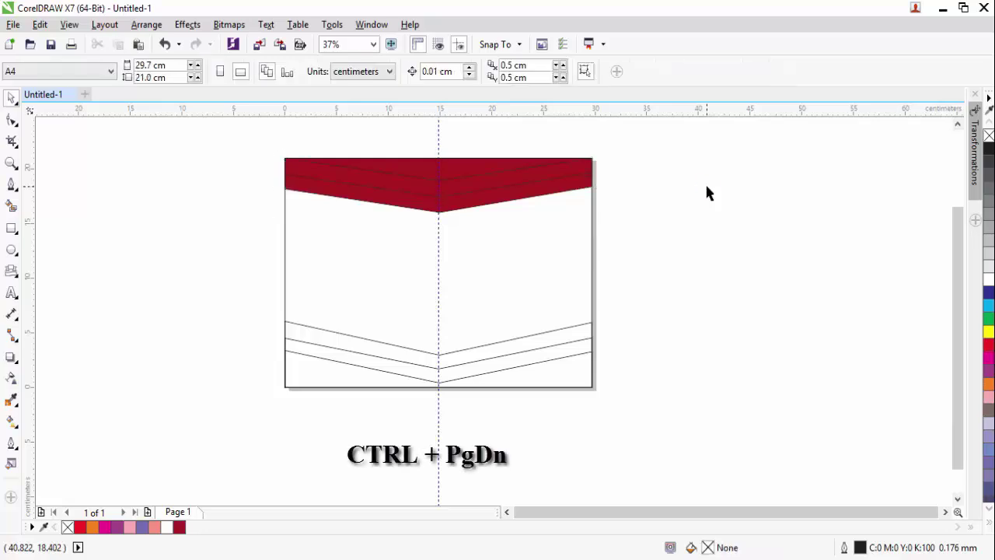
- Fill the middle top V shape with red C:13 M:100 Y:100 K:6 and send it behind the top triangle
{"action": "left_click", "coordinate": [589, 179]}
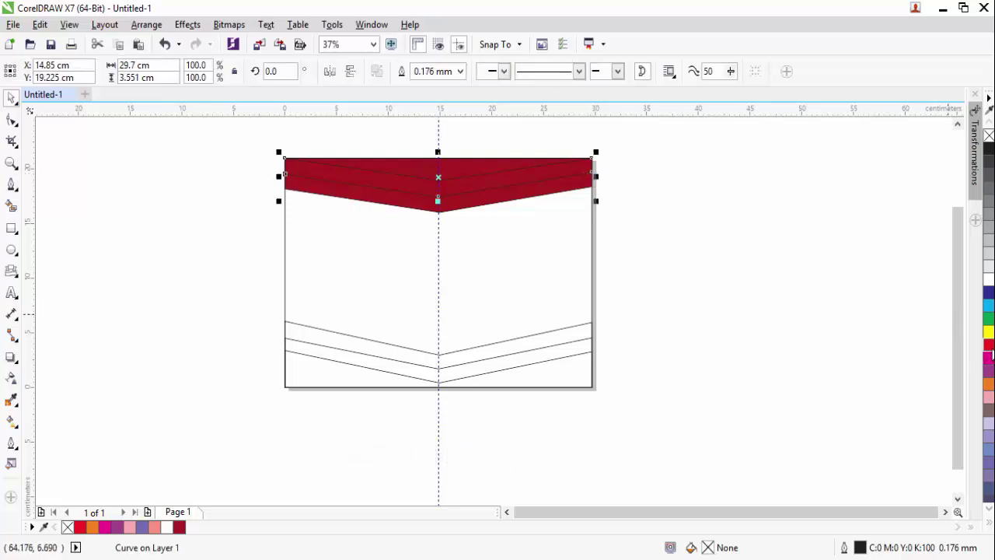
{"action": "left_click", "coordinate": [993, 356]}
{"action": "left_click", "coordinate": [969, 381]}
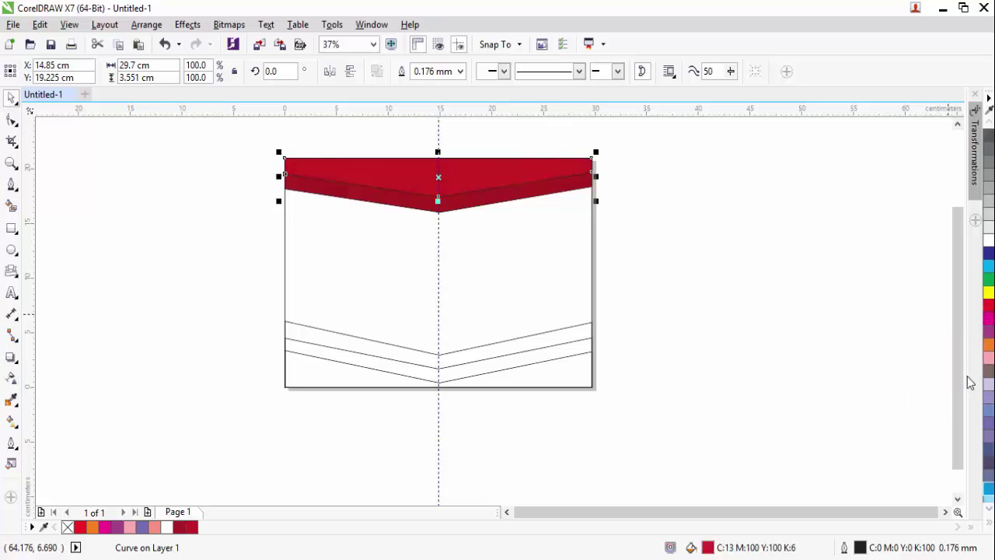
{"action": "left_click", "coordinate": [742, 277]}
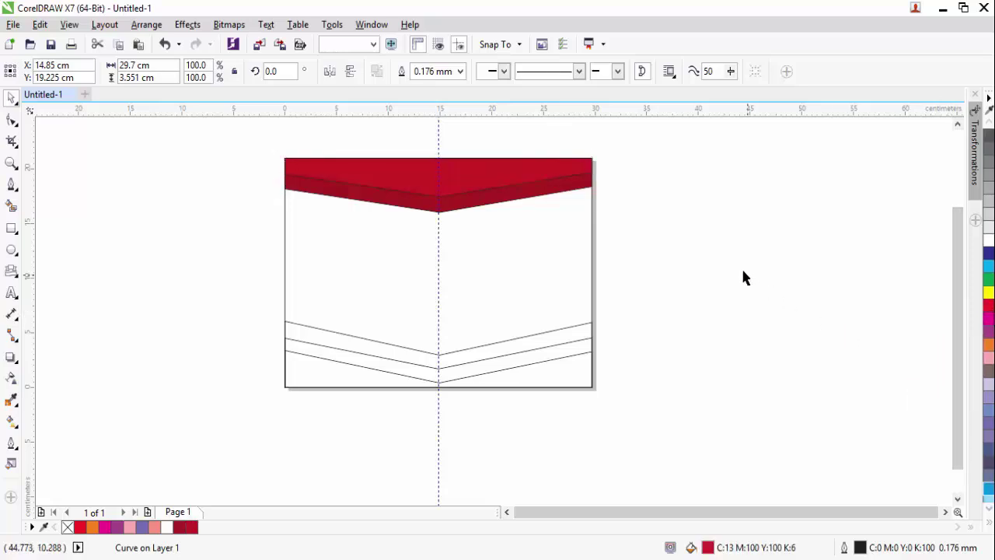
{"action": "left_click", "coordinate": [588, 169]}
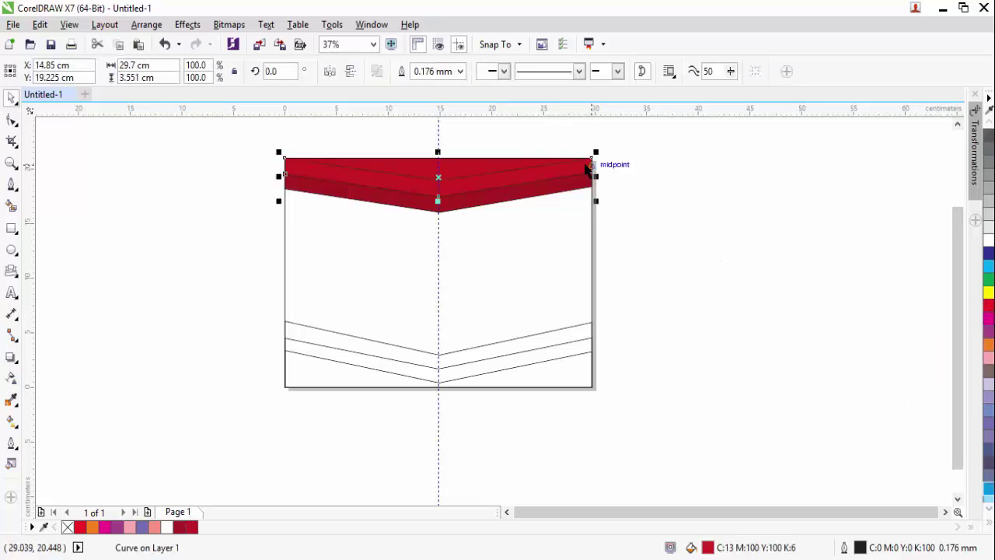
{"action": "left_click", "coordinate": [647, 210]}
- Fill the top triangle with bright red C:0 M:100 Y:100 K:0
{"action": "left_click", "coordinate": [506, 158]}
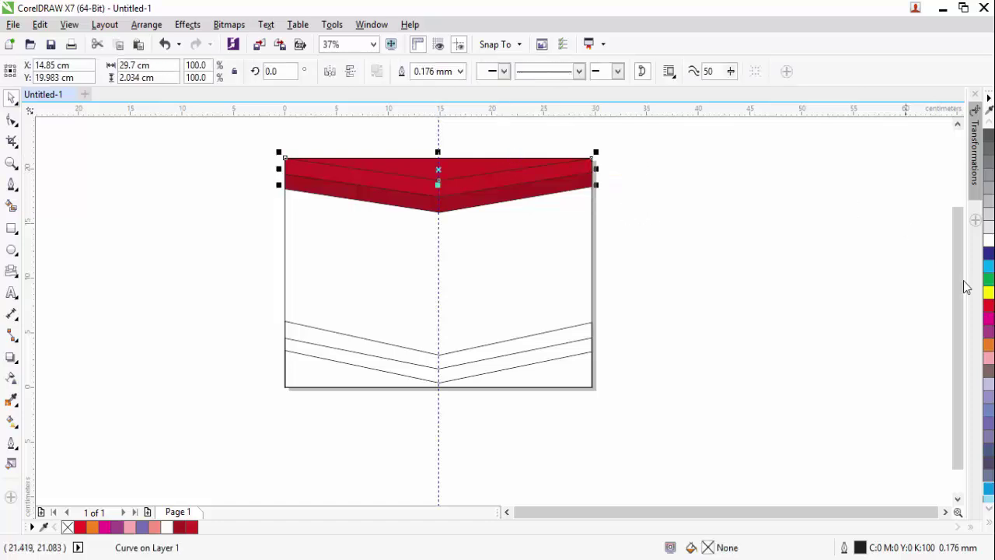
{"action": "left_click", "coordinate": [988, 315]}
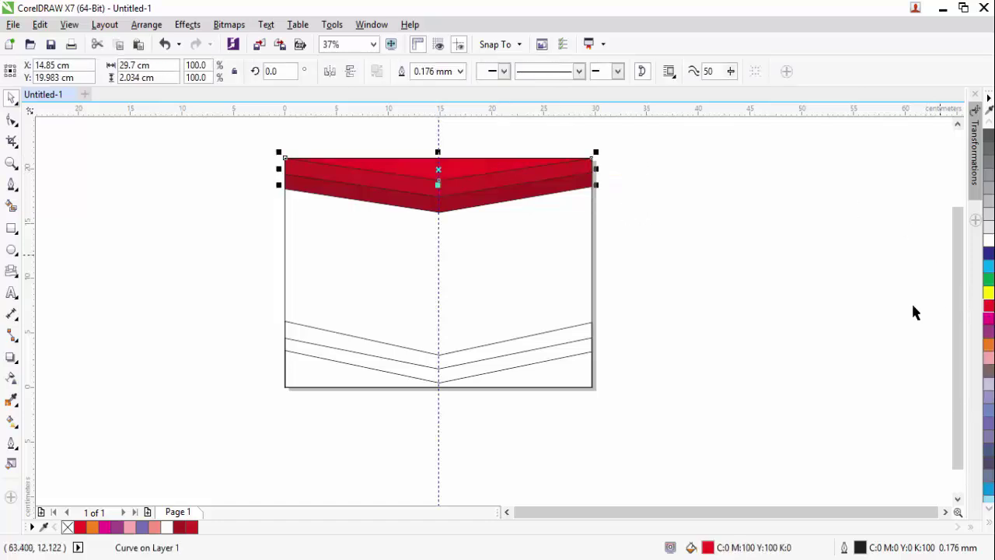
{"action": "left_click", "coordinate": [566, 226]}
{"action": "left_click", "coordinate": [461, 177]}
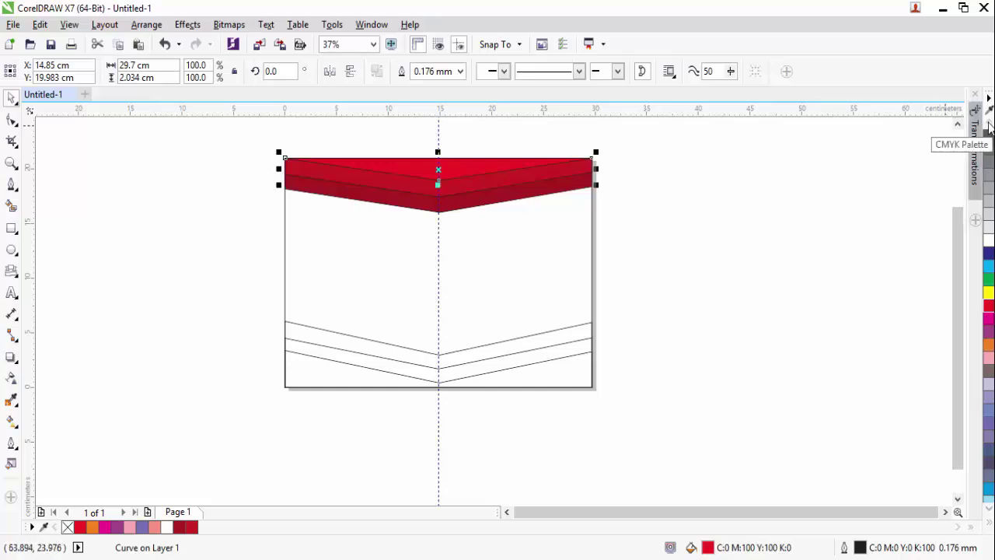
- Fill the shortest V-notched shape at the page's bottom edge with the same bright red as the top triangle
{"action": "left_click", "coordinate": [577, 356]}
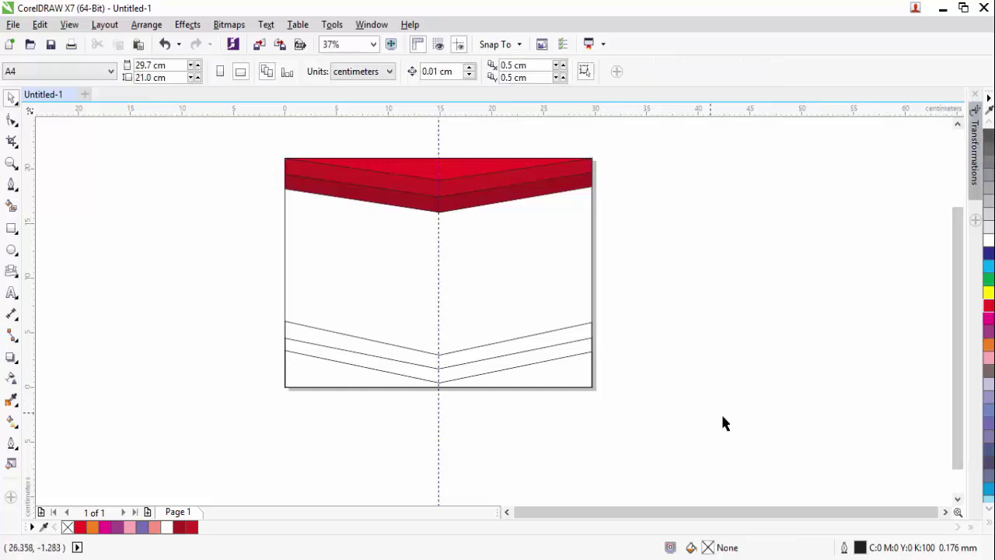
{"action": "left_click", "coordinate": [990, 311]}
{"action": "left_click", "coordinate": [822, 346]}
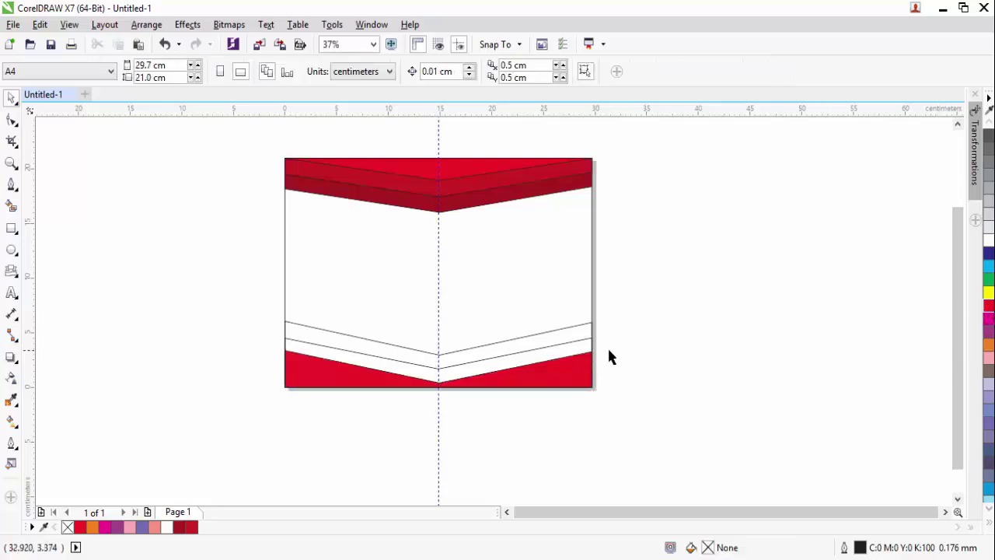
- Fill the tallest bottom V shape with red C:13 M:100 Y:100 K:6 and send it behind the other two bottom shapes
{"action": "left_click", "coordinate": [592, 351]}
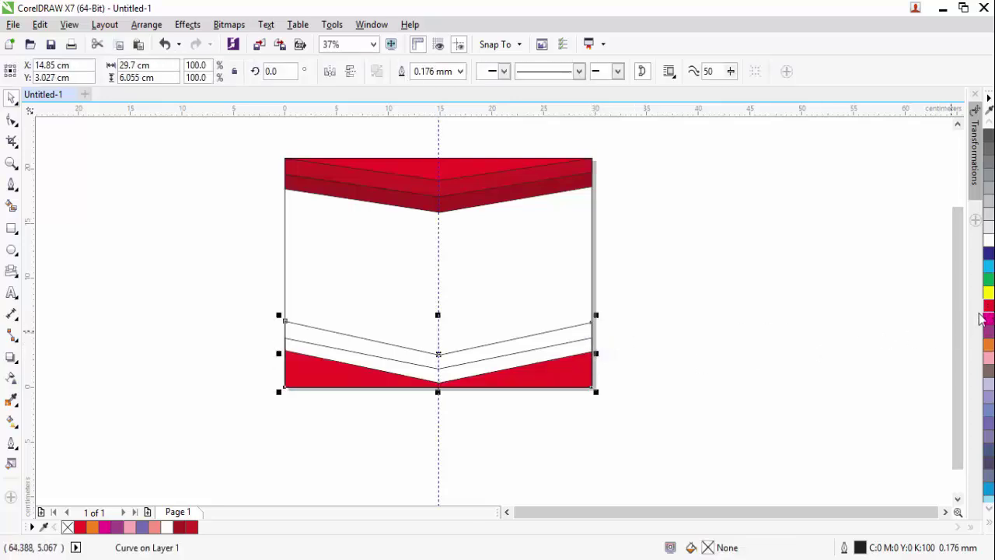
{"action": "left_click_drag", "start_coordinate": [987, 315], "coordinate": [971, 346]}
{"action": "left_click", "coordinate": [881, 352]}
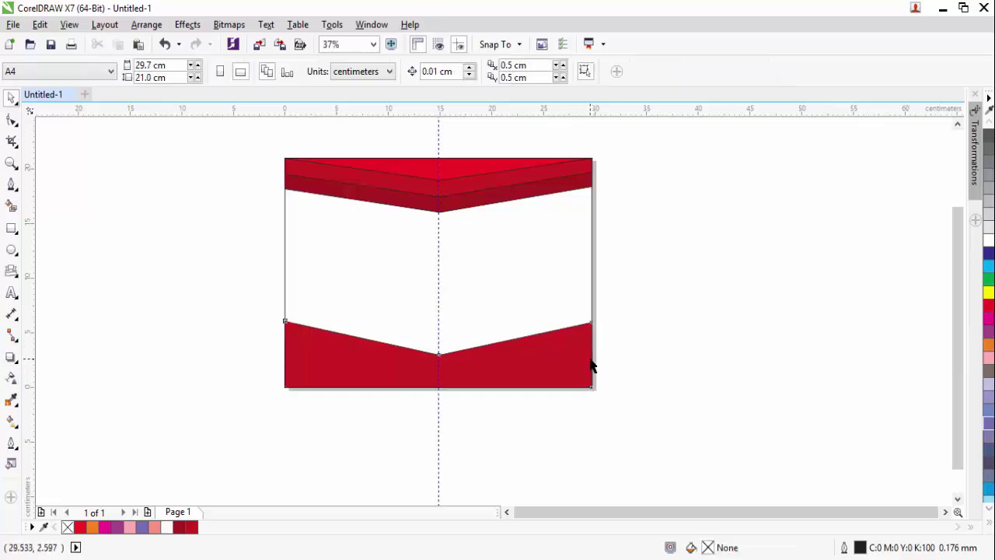
{"action": "left_click", "coordinate": [591, 366]}
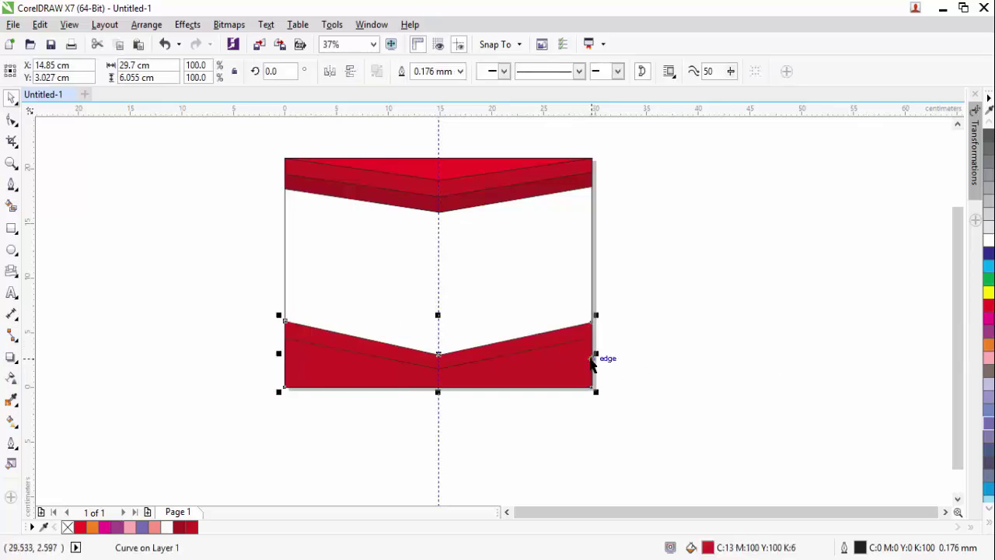
{"action": "left_click", "coordinate": [630, 360]}
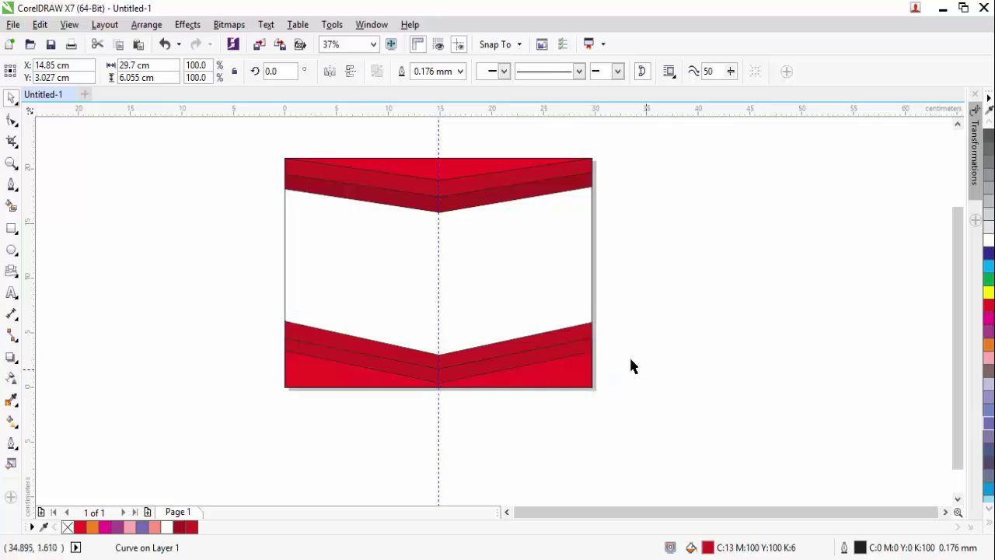
- Fill the tallest bottom V shape dark red and the middle one C:13 M:100 Y:100 K:6, stacking the middle shape behind the shortest
{"action": "left_click", "coordinate": [591, 324]}
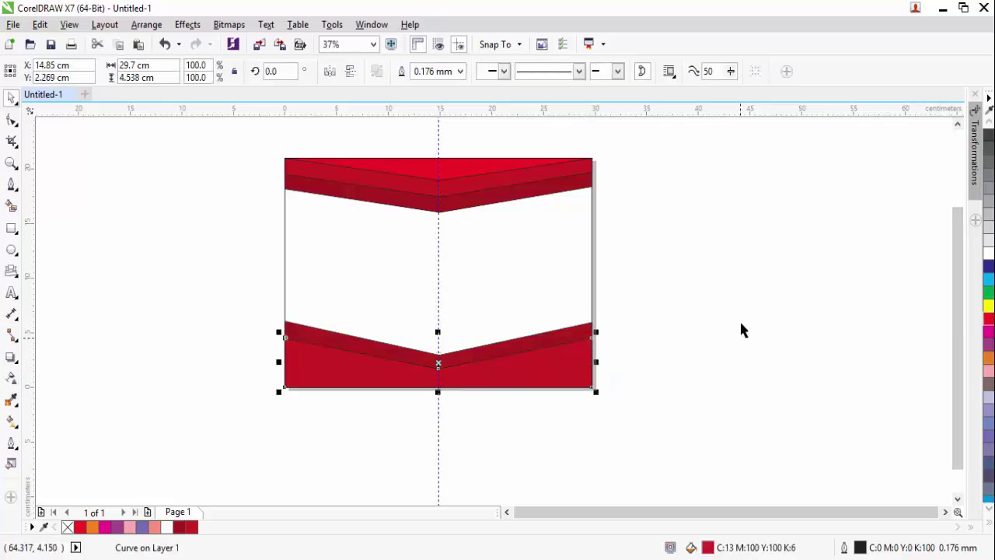
{"action": "left_click", "coordinate": [739, 319]}
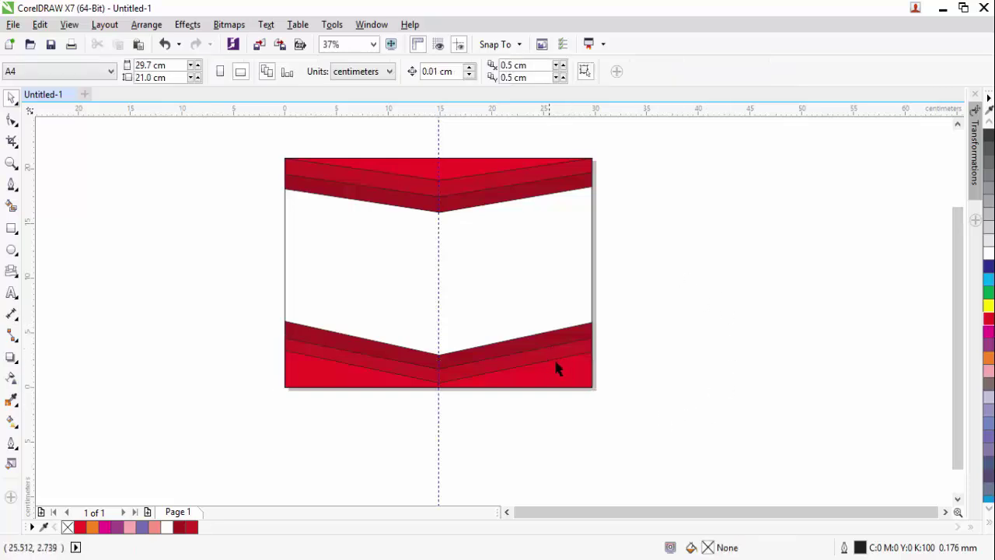
- Remove the outlines from the three bottom V shapes and the three top V shapes
{"action": "left_click_drag", "start_coordinate": [666, 442], "coordinate": [260, 280]}
{"action": "left_click", "coordinate": [990, 124]}
{"action": "left_click", "coordinate": [990, 125]}
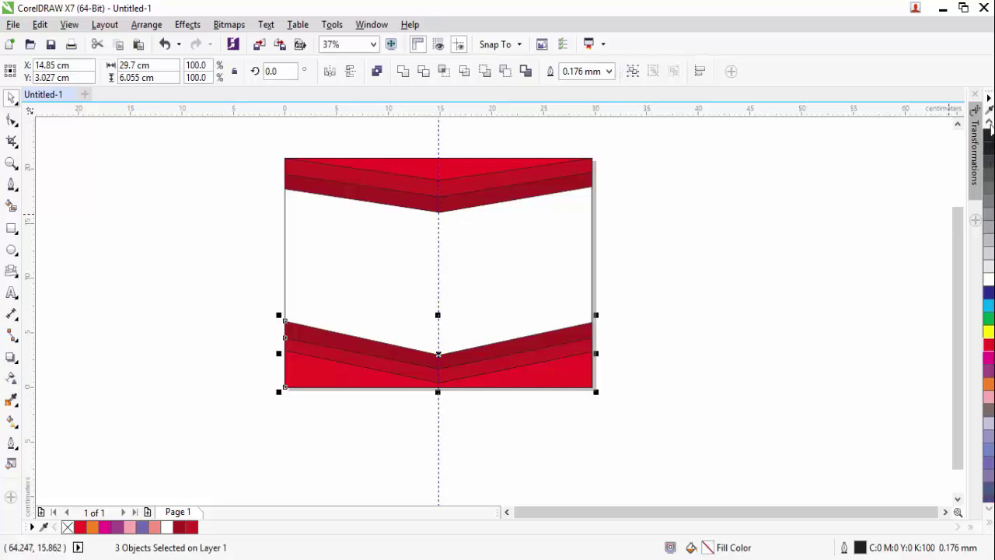
{"action": "right_click", "coordinate": [990, 136]}
{"action": "left_click", "coordinate": [824, 169]}
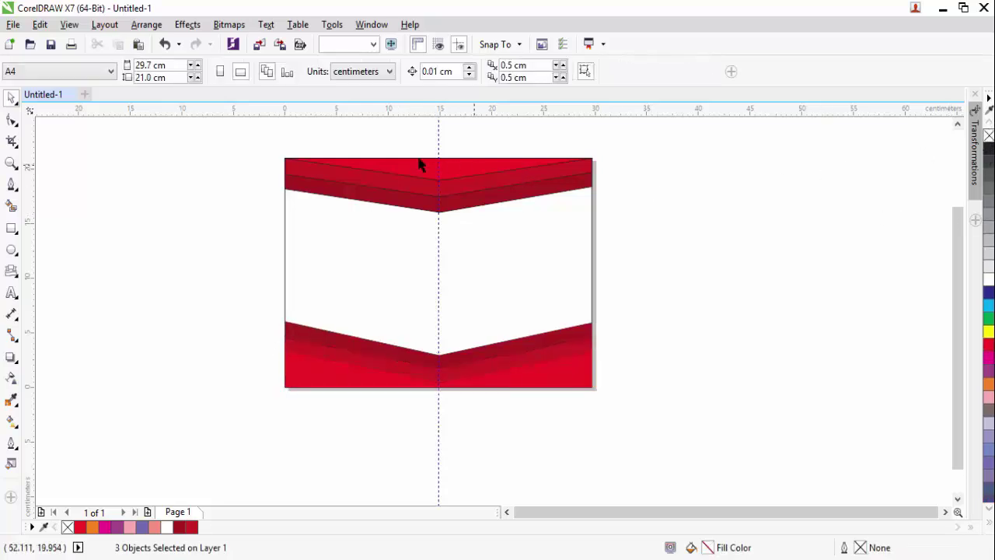
{"action": "left_click_drag", "start_coordinate": [256, 138], "coordinate": [673, 277]}
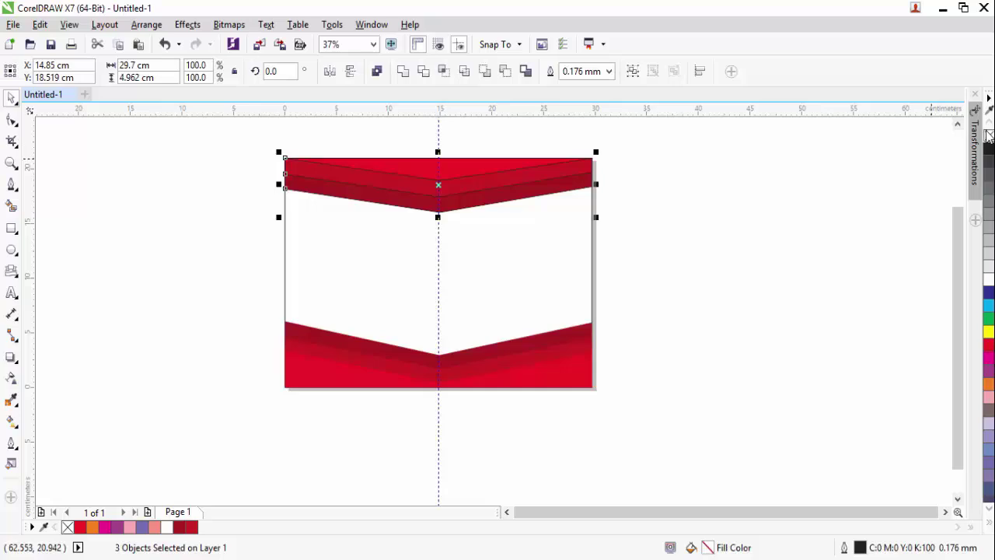
{"action": "key", "text": "Escape"}
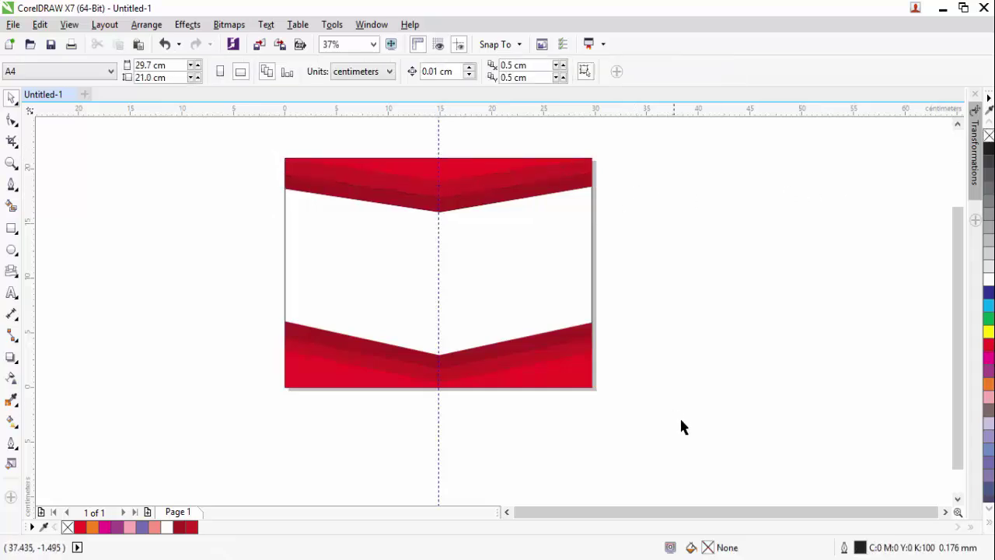
- Group the three bottom V shapes and reduce the group's height to about 4.26 cm, keeping its base on the page's bottom edge
{"action": "left_click_drag", "start_coordinate": [691, 424], "coordinate": [271, 295]}
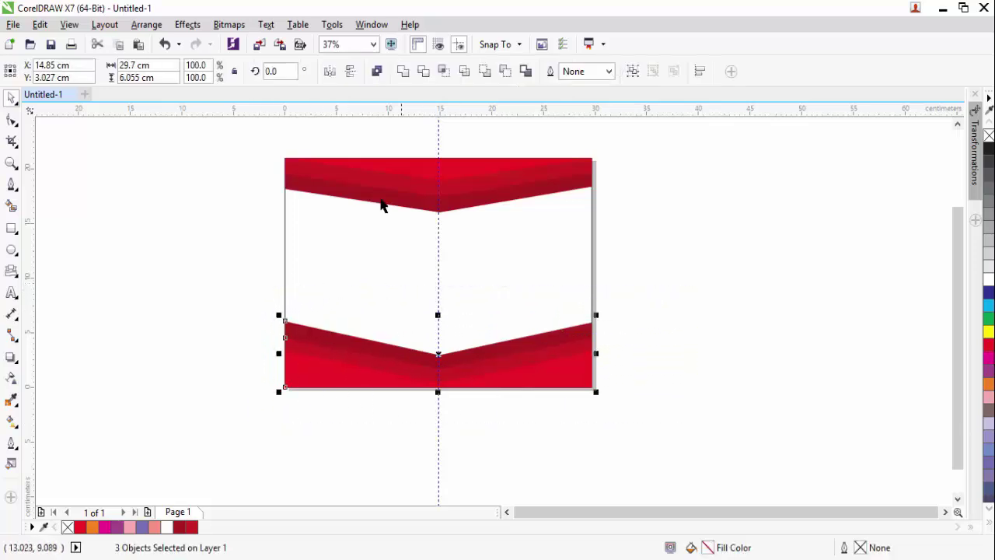
{"action": "left_click", "coordinate": [634, 72]}
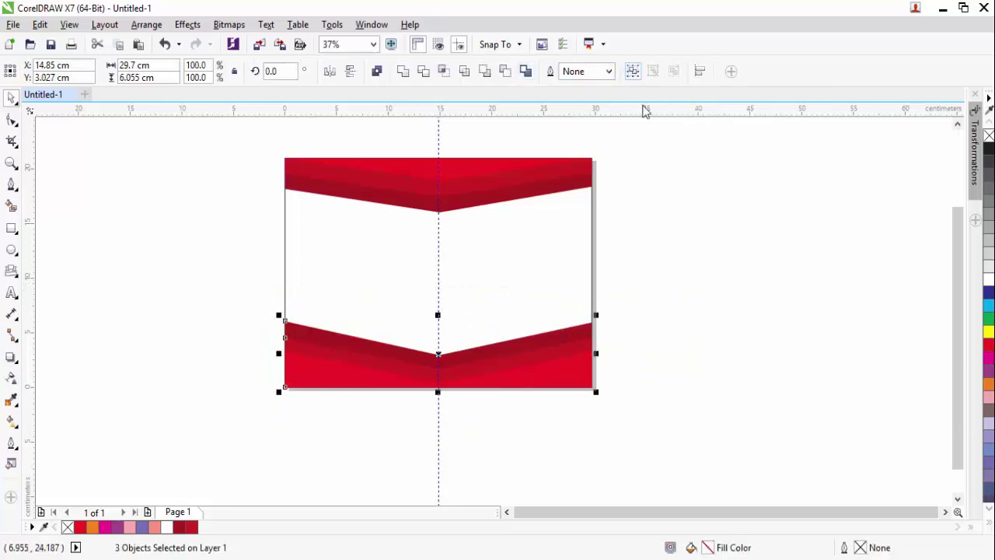
{"action": "scroll", "coordinate": [438, 315], "scroll_direction": "up", "scroll_amount": 2}
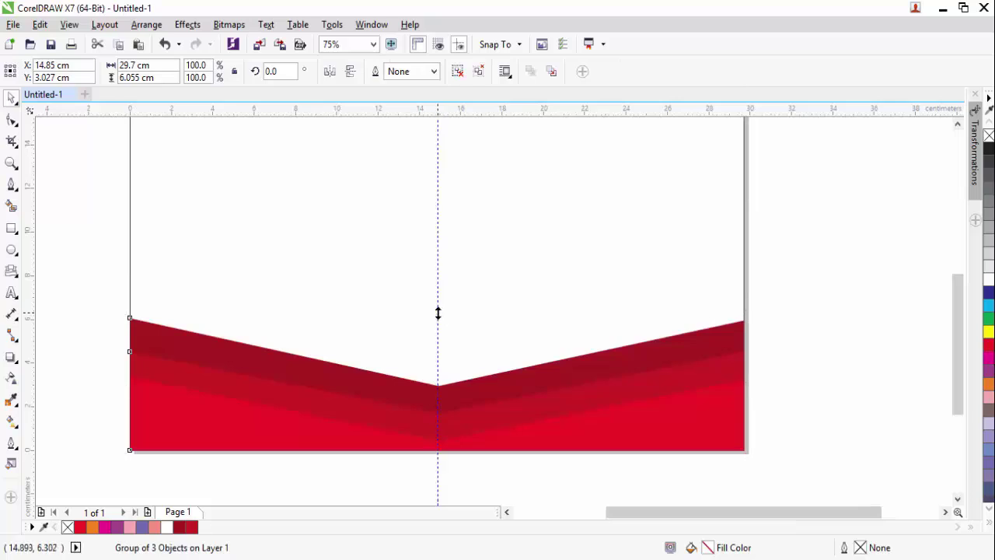
{"action": "left_click_drag", "start_coordinate": [438, 313], "coordinate": [436, 349]}
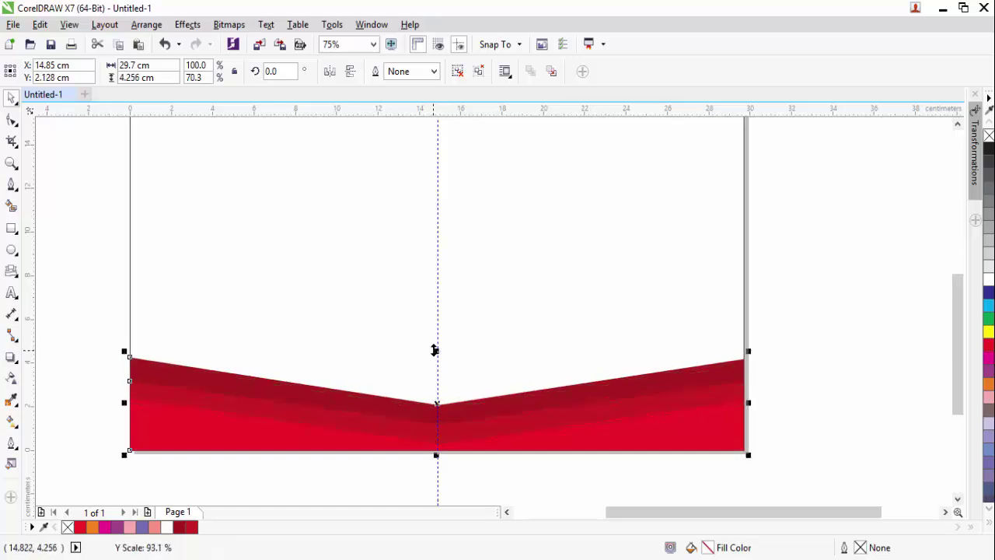
{"action": "left_click", "coordinate": [784, 291]}
{"action": "scroll", "coordinate": [784, 291], "scroll_direction": "down", "scroll_amount": 2}
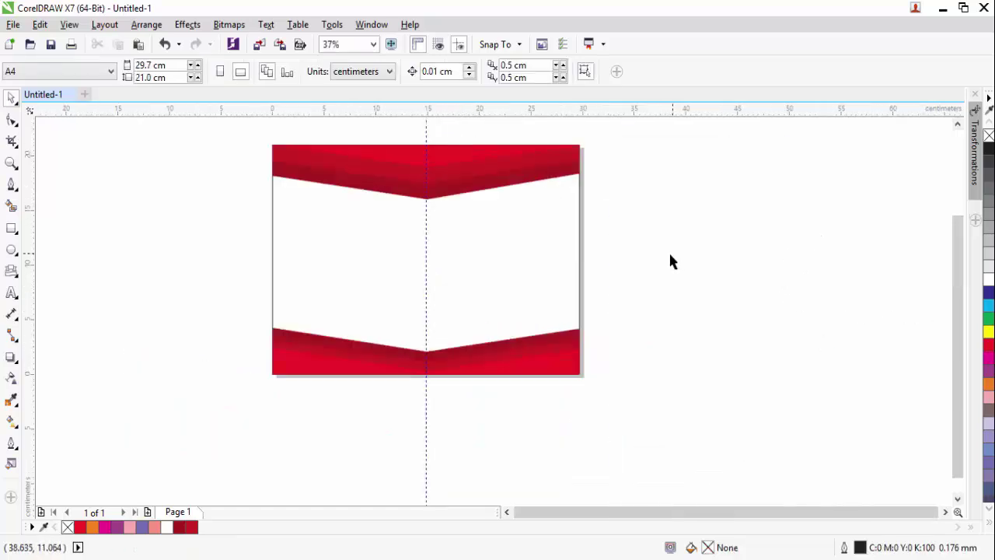
- Group the three top V shapes and shorten the group slightly by raising its lower edge
{"action": "left_click_drag", "start_coordinate": [670, 256], "coordinate": [253, 136]}
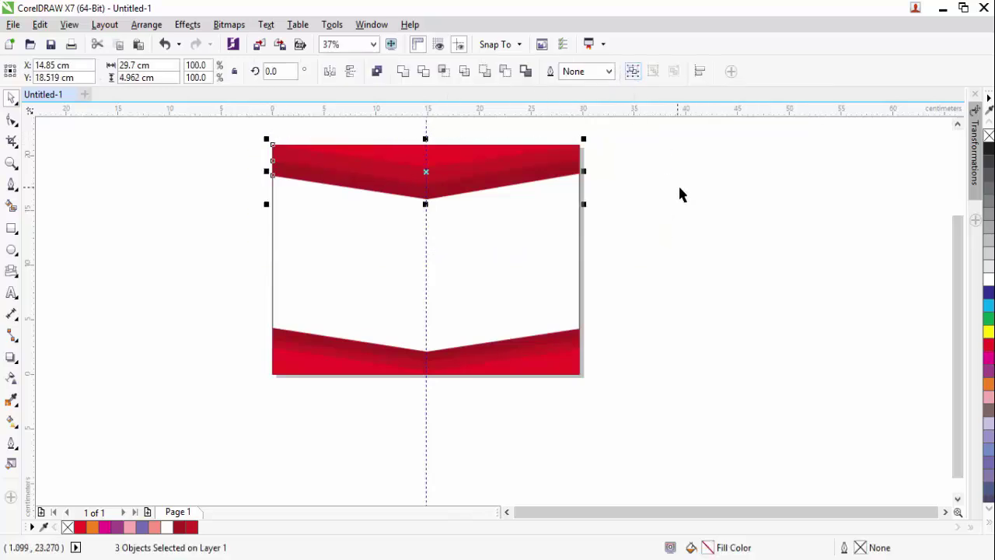
{"action": "key", "text": "ctrl+g"}
{"action": "left_click_drag", "start_coordinate": [426, 204], "coordinate": [436, 195]}
{"action": "left_click", "coordinate": [630, 206]}
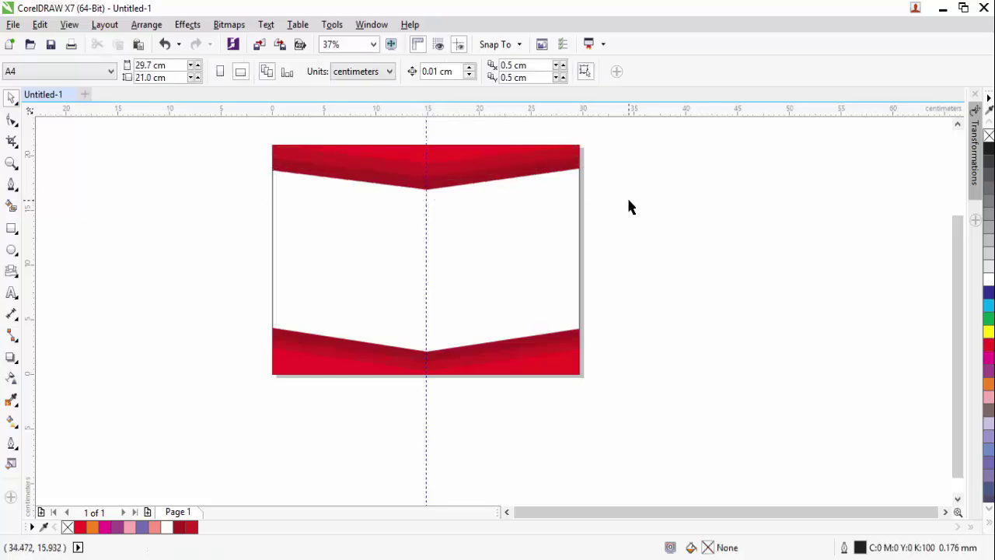
- Draw a three-sided polygon about 3.36 cm wide and 2.91 cm high left of the page and rotate it to 270 degrees
{"action": "left_click", "coordinate": [12, 270]}
{"action": "left_click", "coordinate": [48, 269]}
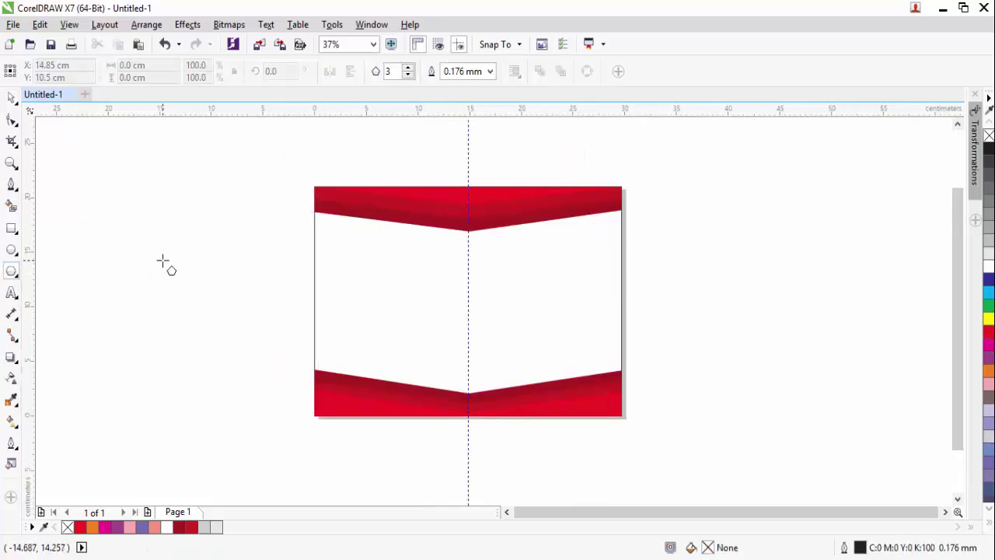
{"action": "left_click_drag", "start_coordinate": [163, 261], "coordinate": [202, 302]}
{"action": "left_click", "coordinate": [9, 102]}
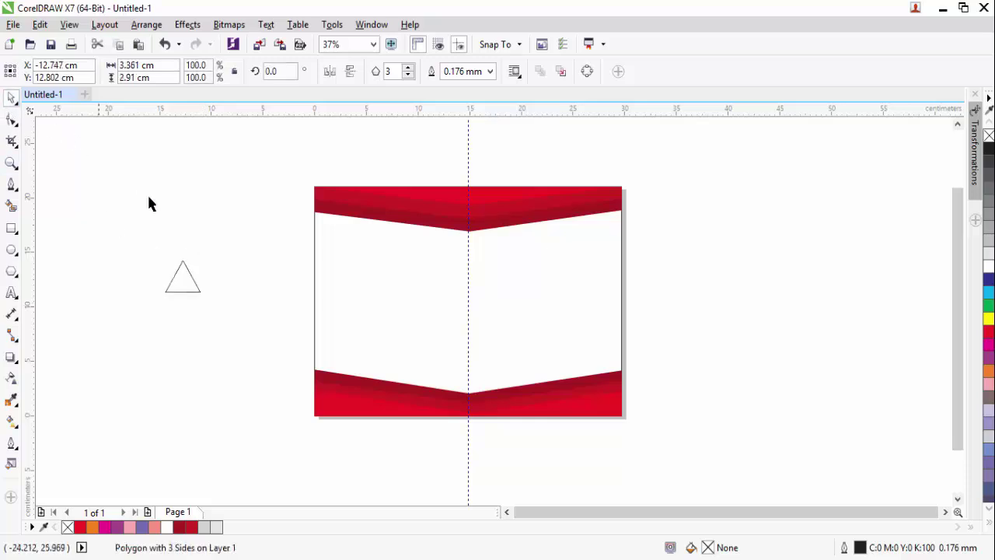
{"action": "type", "text": "2"}
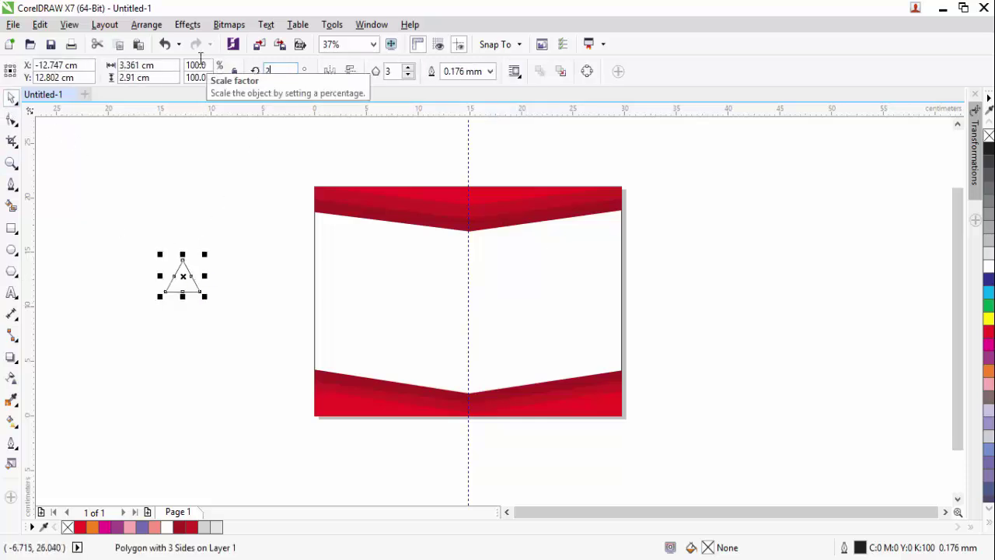
{"action": "type", "text": "70"}
{"action": "key", "text": "Return"}
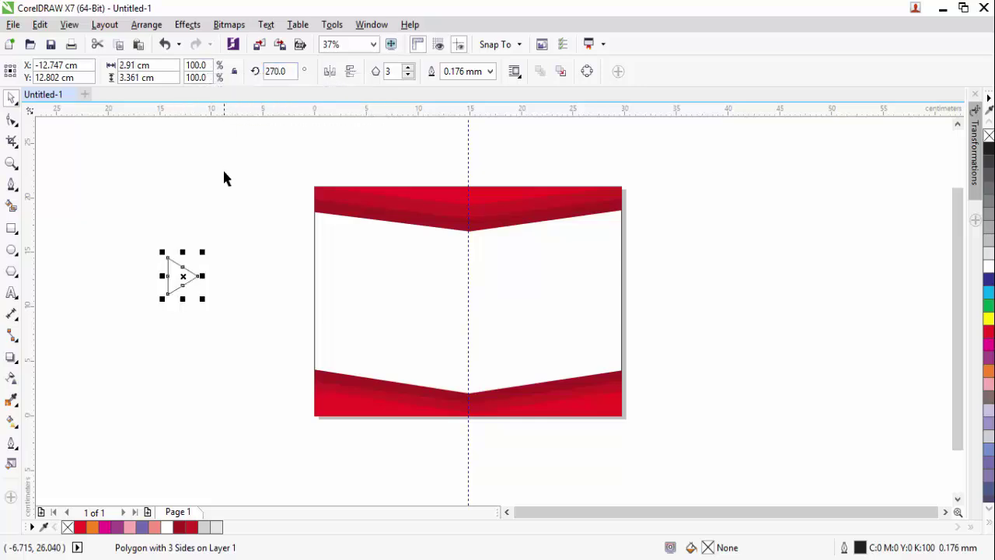
{"action": "left_click_drag", "start_coordinate": [125, 213], "coordinate": [219, 331]}
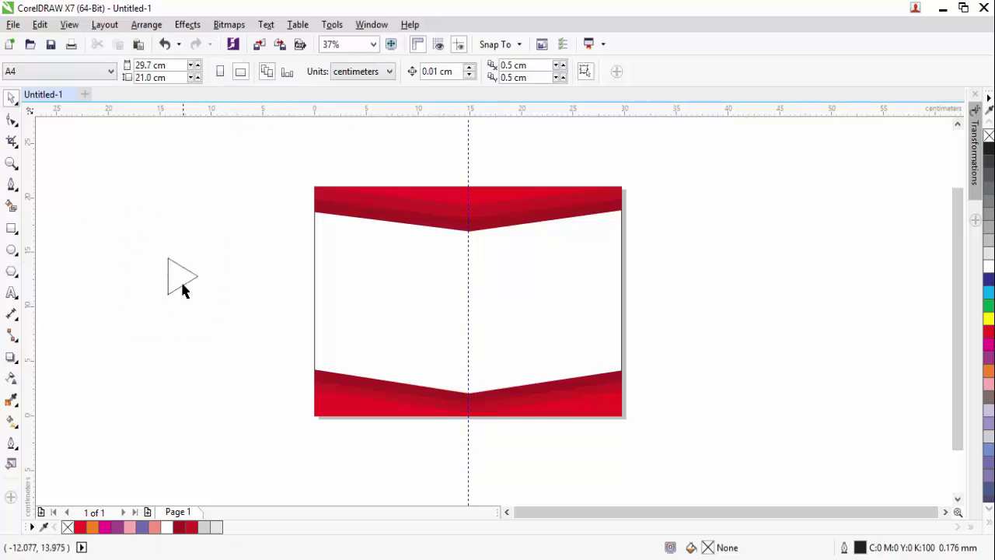
- Move the triangle into the page's upper-left area below the top band and scale it down to about 1.48 by 1.71 cm
{"action": "left_click_drag", "start_coordinate": [180, 280], "coordinate": [341, 247]}
{"action": "scroll", "coordinate": [341, 247], "scroll_direction": "up", "scroll_amount": 2}
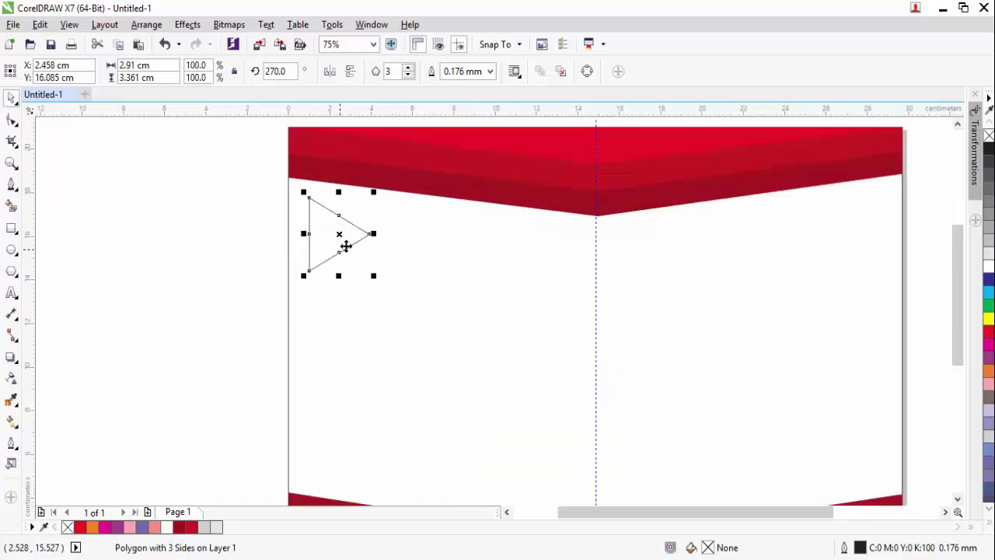
{"action": "left_click_drag", "start_coordinate": [373, 276], "coordinate": [348, 252]}
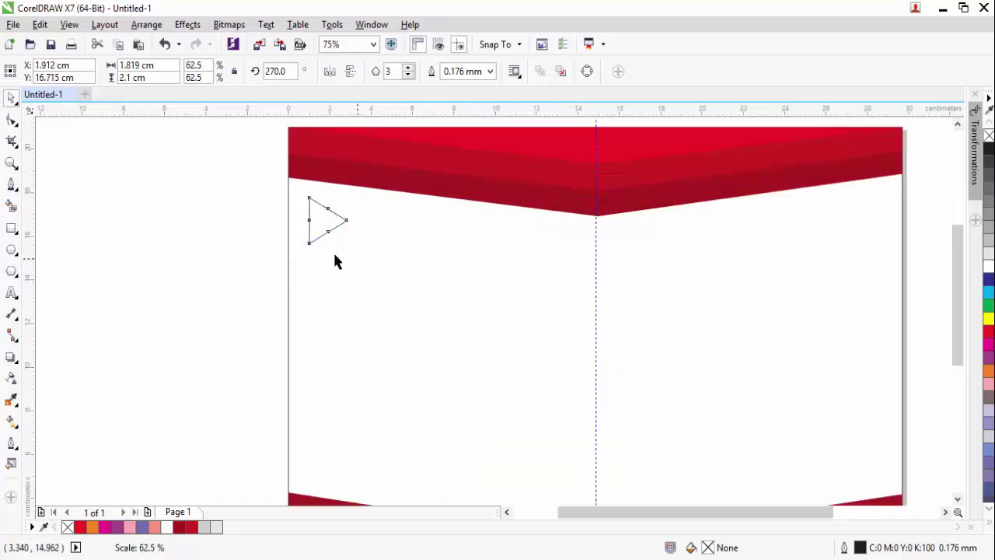
{"action": "left_click", "coordinate": [262, 239]}
- Create one copy of the triangle directly below it with a relative position of y -1.709 cm, and nudge it about 0.48 cm further down
{"action": "left_click", "coordinate": [975, 173]}
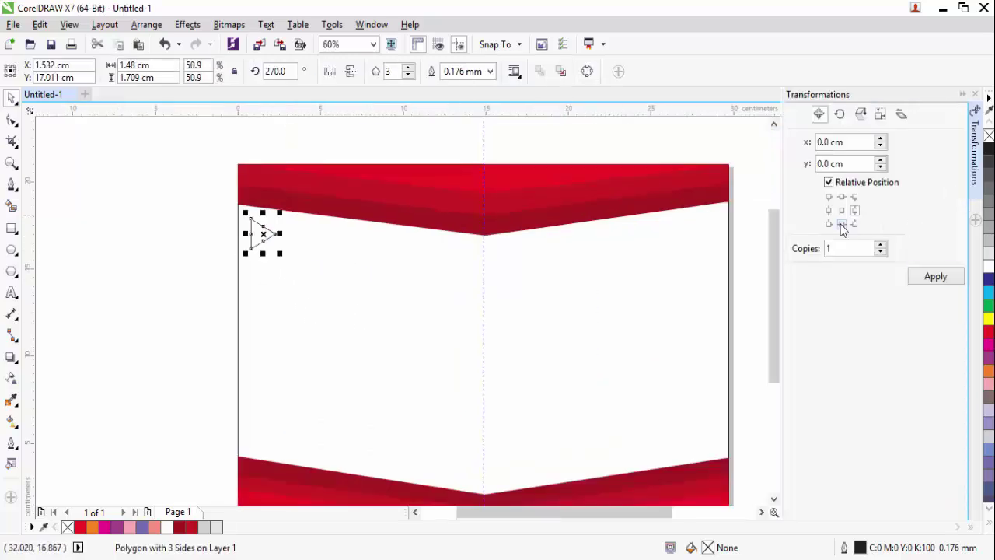
{"action": "left_click", "coordinate": [842, 224]}
{"action": "left_click", "coordinate": [934, 279]}
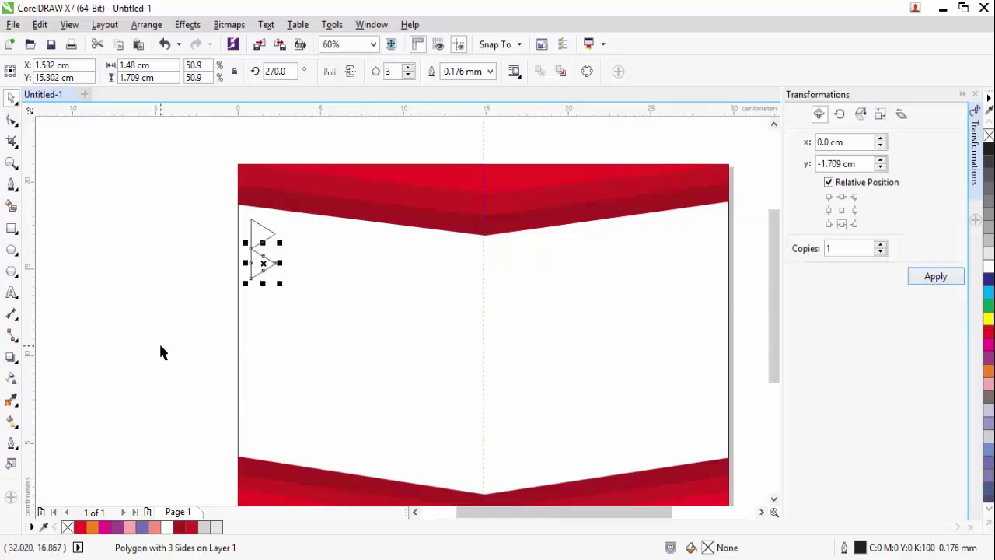
{"action": "left_click_drag", "start_coordinate": [161, 352], "coordinate": [328, 241]}
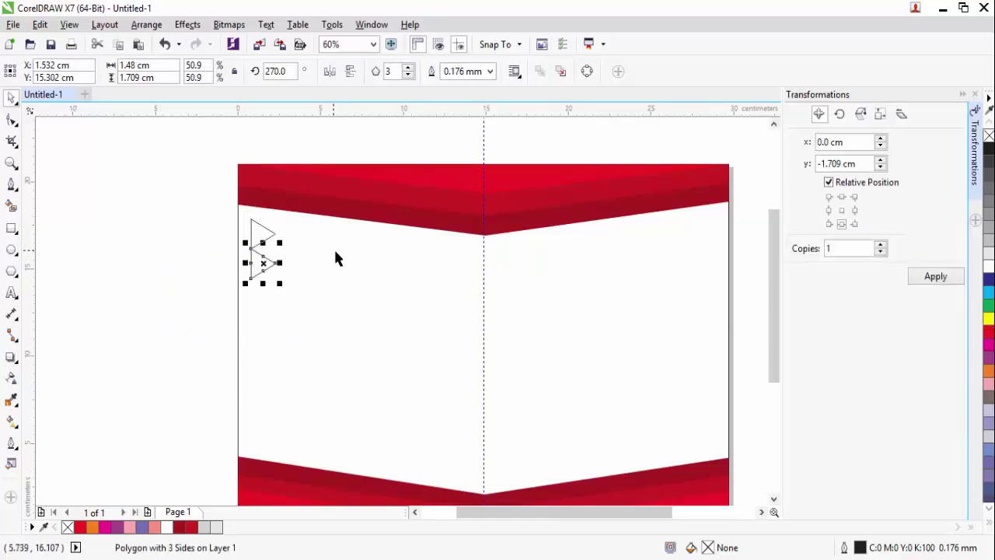
{"action": "key", "text": "Down"}
{"action": "key", "text": "Down"}
{"action": "key", "text": "Down"}
{"action": "key", "text": "Down"}
{"action": "key", "text": "Down"}
{"action": "key", "text": "Down"}
{"action": "key", "text": "Down"}
{"action": "key", "text": "Down"}
{"action": "key", "text": "Down"}
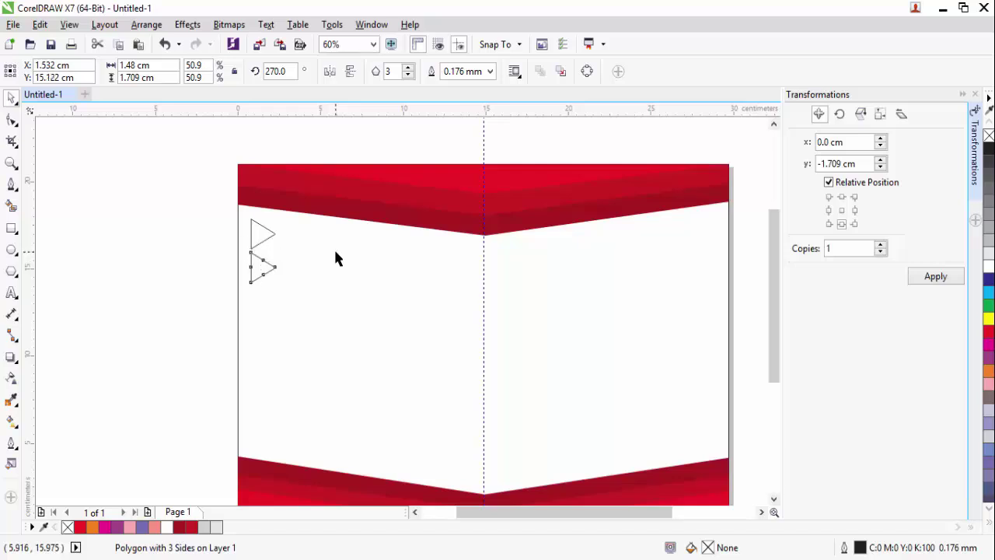
{"action": "key", "text": "Down"}
{"action": "key", "text": "Down"}
{"action": "key", "text": "Down"}
{"action": "key", "text": "Down"}
{"action": "key", "text": "Down"}
{"action": "key", "text": "Down"}
{"action": "key", "text": "Down"}
{"action": "key", "text": "Down"}
{"action": "key", "text": "Down"}
{"action": "key", "text": "Down"}
{"action": "key", "text": "Down"}
{"action": "key", "text": "Down"}
{"action": "key", "text": "Down"}
{"action": "key", "text": "Down"}
{"action": "key", "text": "Down"}
{"action": "left_click_drag", "start_coordinate": [126, 315], "coordinate": [217, 286]}
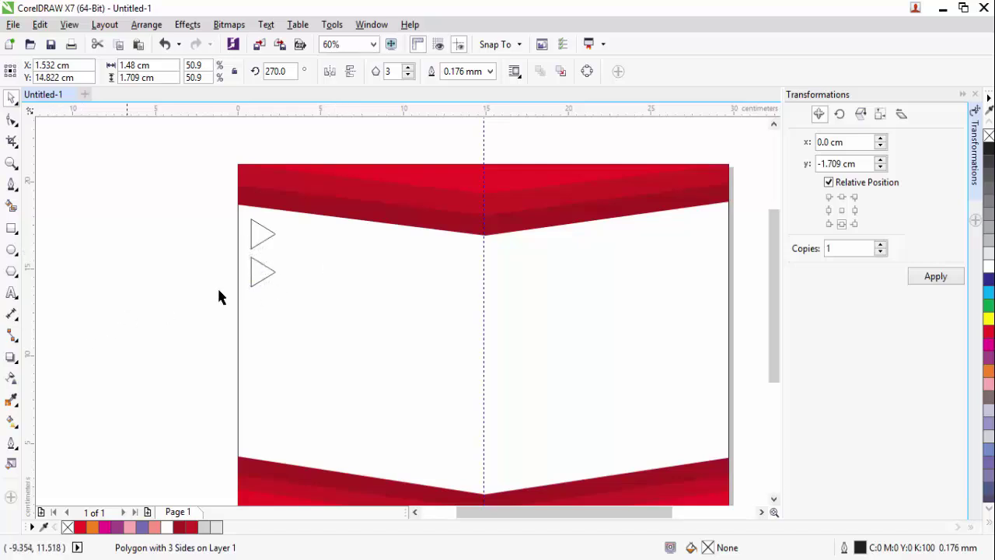
{"action": "left_click", "coordinate": [219, 297]}
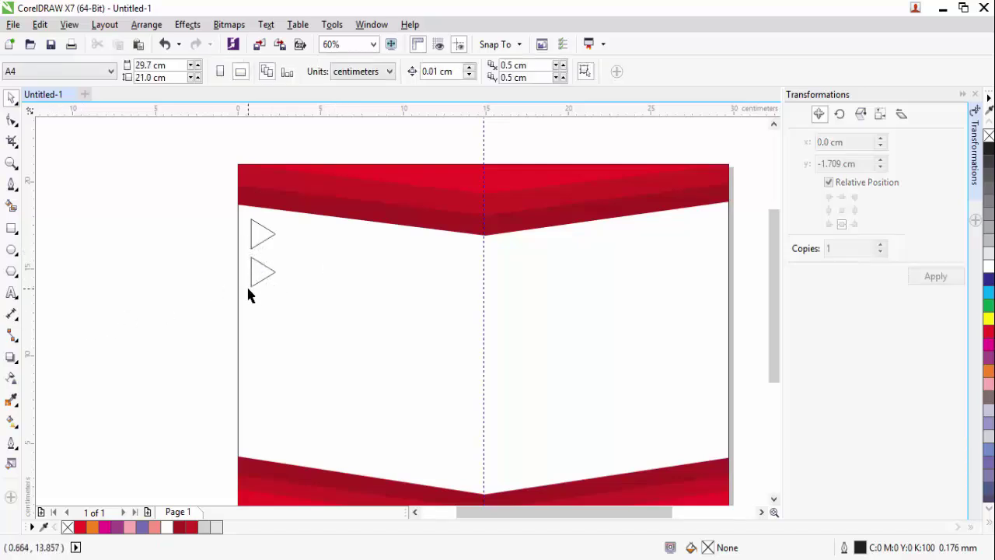
- Copy the lower triangle to the right, between the two existing triangles, and mirror the copy horizontally so it points left
{"action": "left_click", "coordinate": [268, 278]}
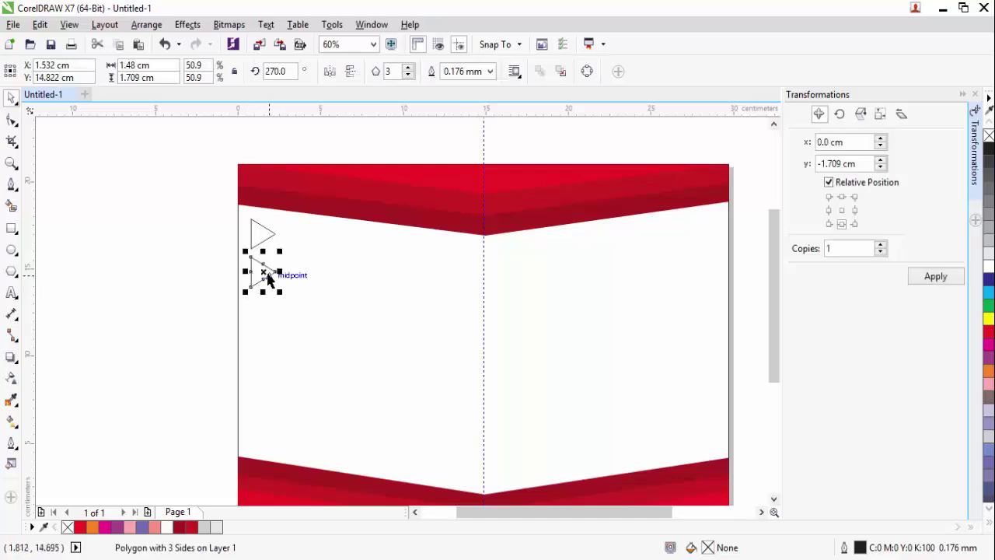
{"action": "left_click_drag", "start_coordinate": [268, 278], "coordinate": [293, 253]}
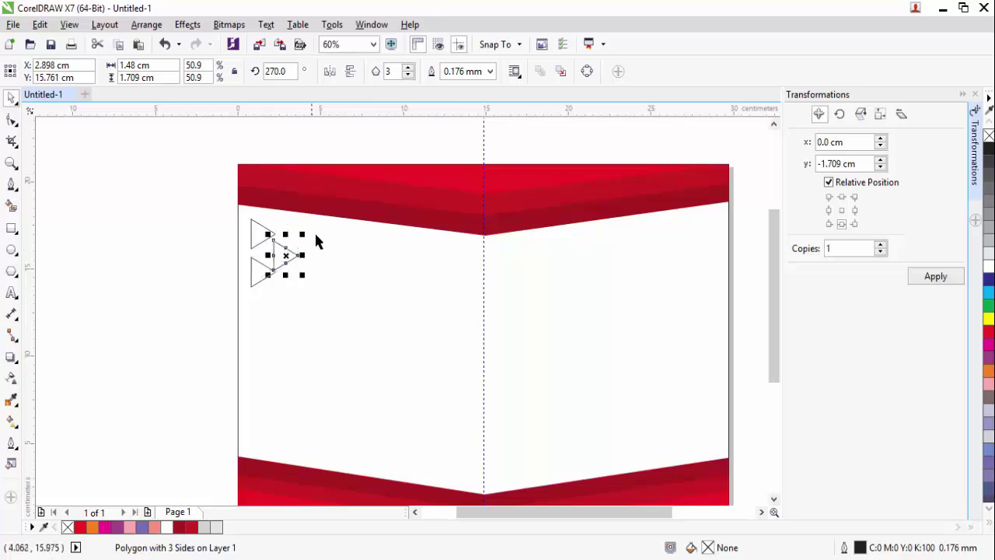
{"action": "left_click", "coordinate": [334, 71]}
{"action": "left_click", "coordinate": [222, 241]}
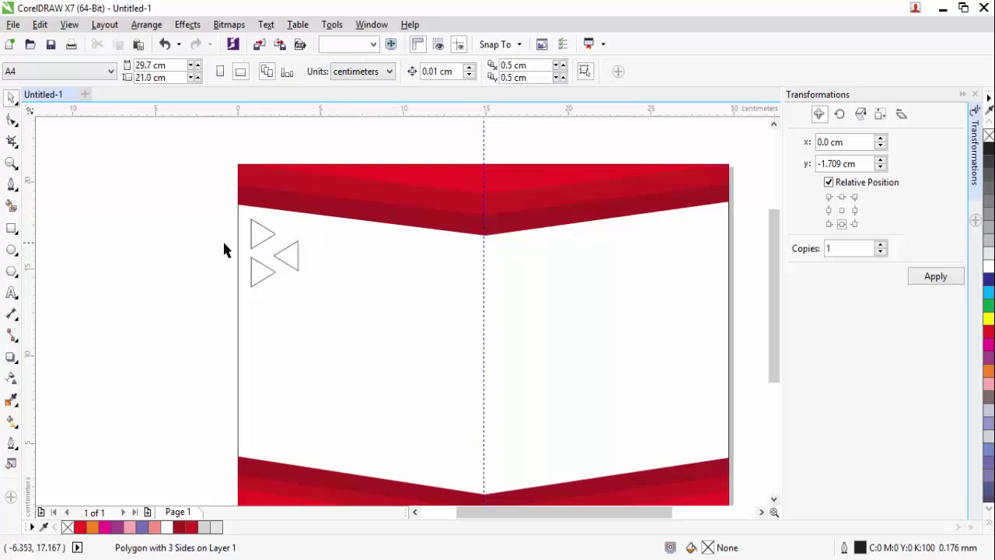
- Add a fourth triangle by copying the lower-left one to the lower right of the left-pointing triangle, keeping it pointing right
{"action": "left_click", "coordinate": [284, 262]}
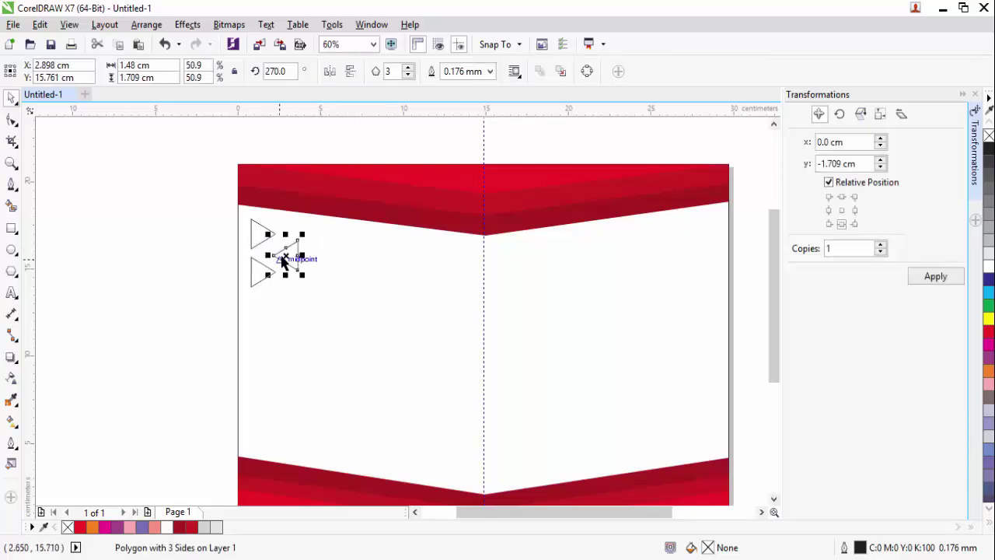
{"action": "left_click", "coordinate": [204, 268]}
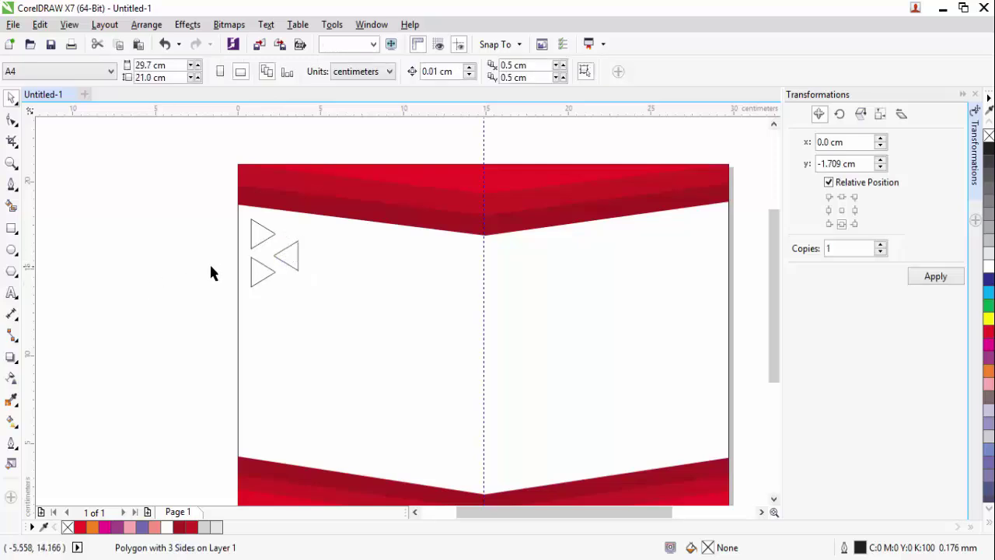
{"action": "left_click", "coordinate": [275, 271]}
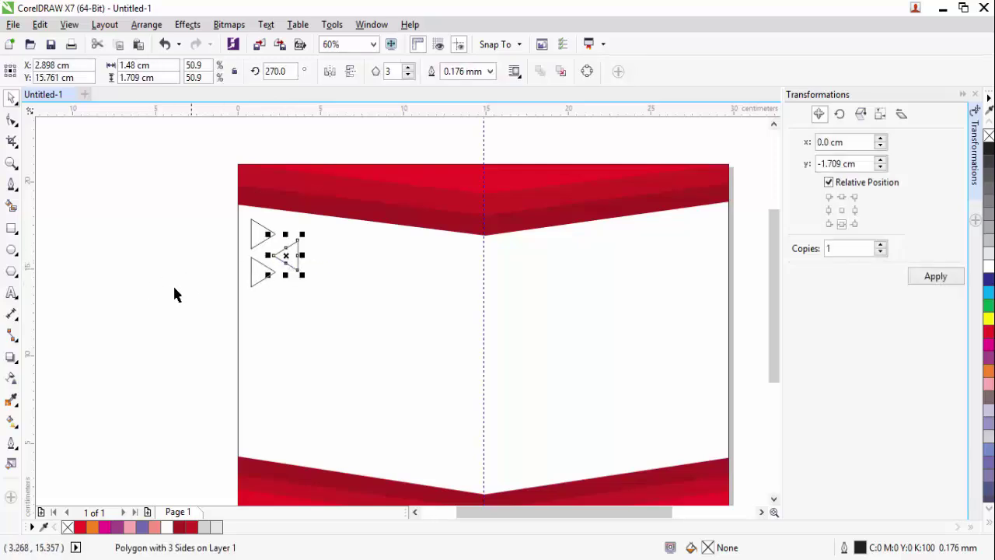
{"action": "scroll", "coordinate": [173, 290], "scroll_direction": "up", "scroll_amount": 1}
{"action": "left_click_drag", "start_coordinate": [321, 272], "coordinate": [386, 289]}
{"action": "left_click", "coordinate": [221, 309]}
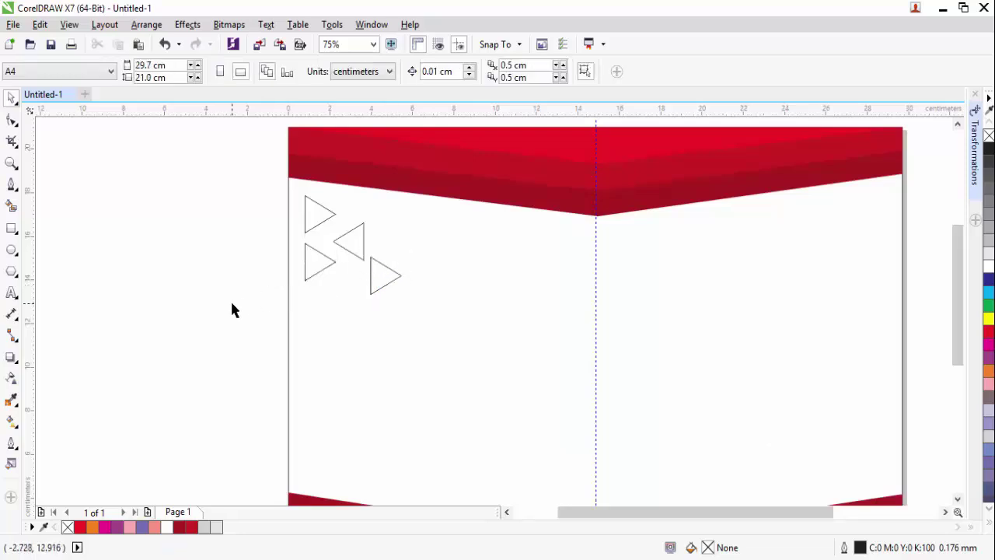
- Select all four triangles and scale them down together proportionally to about 3.86 by 3.68 cm overall
{"action": "left_click_drag", "start_coordinate": [230, 303], "coordinate": [440, 198]}
{"action": "left_click_drag", "start_coordinate": [406, 302], "coordinate": [392, 285]}
{"action": "left_click", "coordinate": [223, 332]}
- Copy the four triangles directly below the originals, raise the copied left-pointing triangle, and nudge the copies slightly down
{"action": "left_click_drag", "start_coordinate": [223, 332], "coordinate": [431, 378]}
{"action": "left_click_drag", "start_coordinate": [347, 238], "coordinate": [354, 343]}
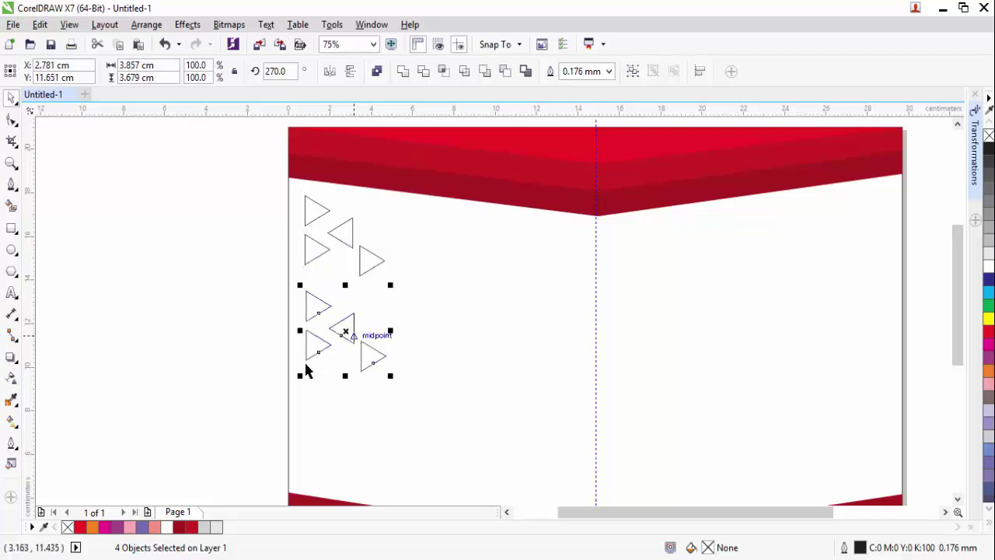
{"action": "left_click", "coordinate": [258, 388]}
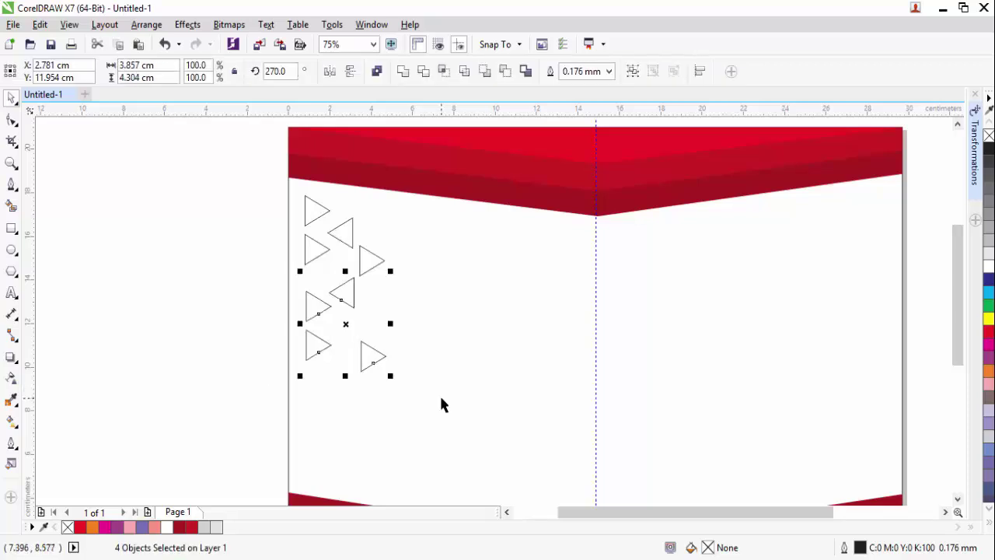
{"action": "key", "text": "Down"}
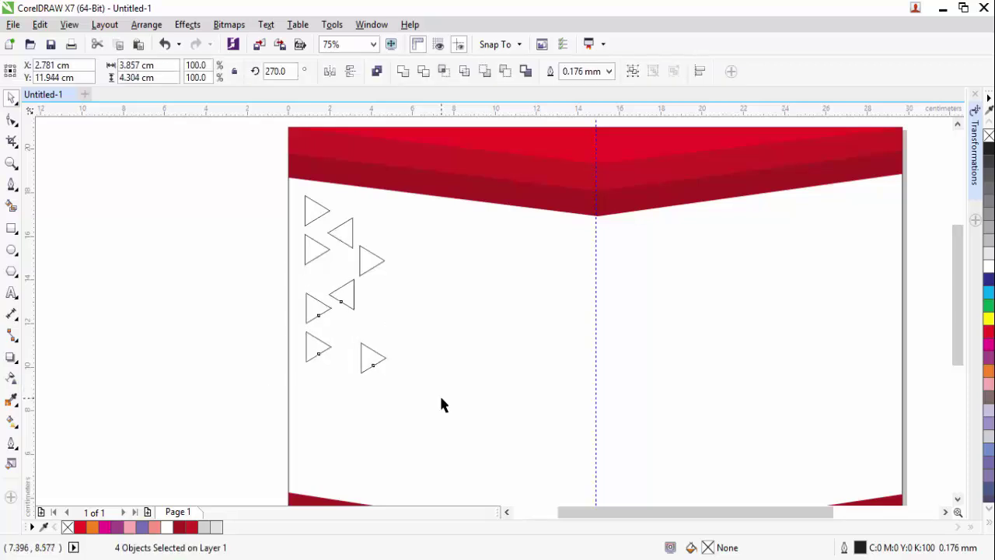
- Copy the second set's left-pointing triangle straight down, align it with the original, and nudge it up between the lower two right-pointing triangles
{"action": "left_click", "coordinate": [291, 325]}
{"action": "left_click", "coordinate": [348, 306]}
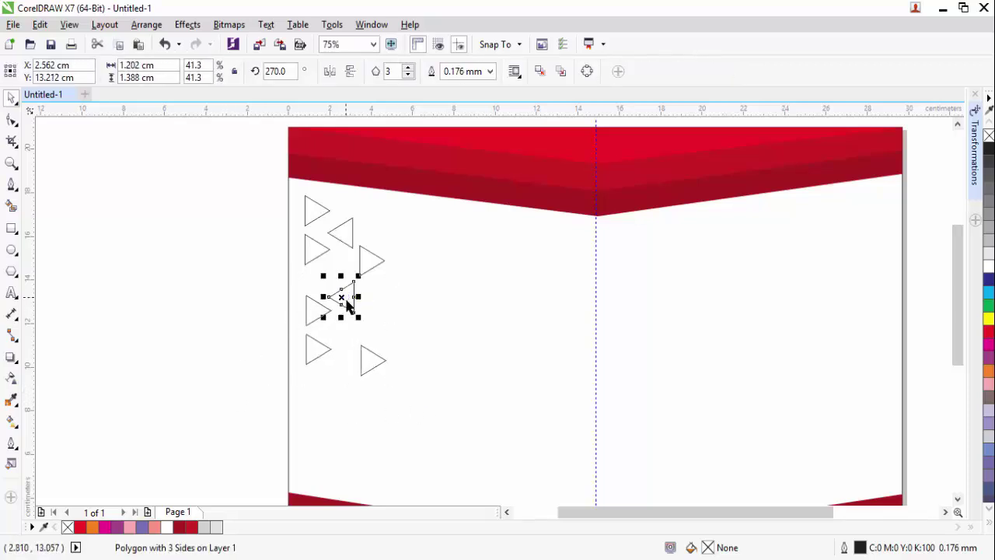
{"action": "left_click", "coordinate": [205, 364]}
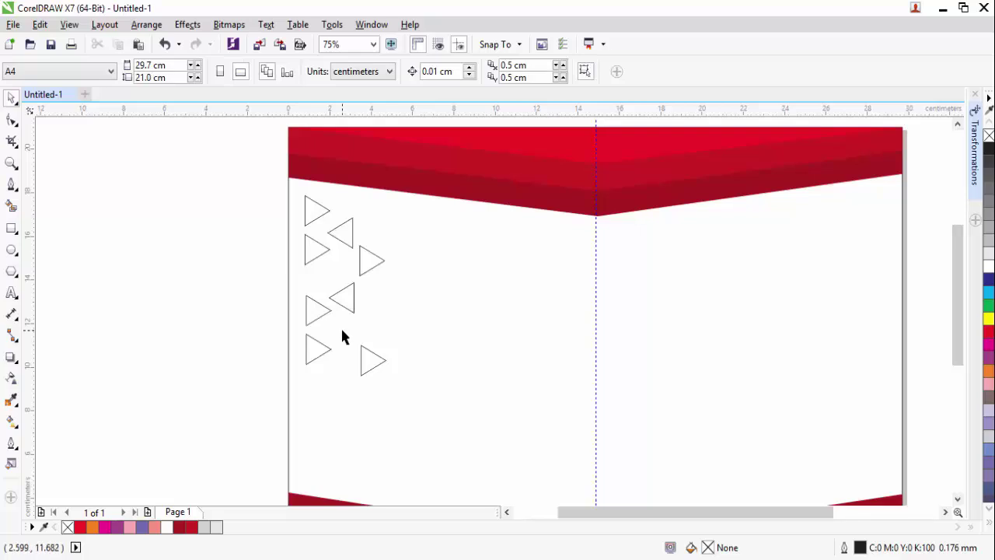
{"action": "left_click", "coordinate": [350, 308]}
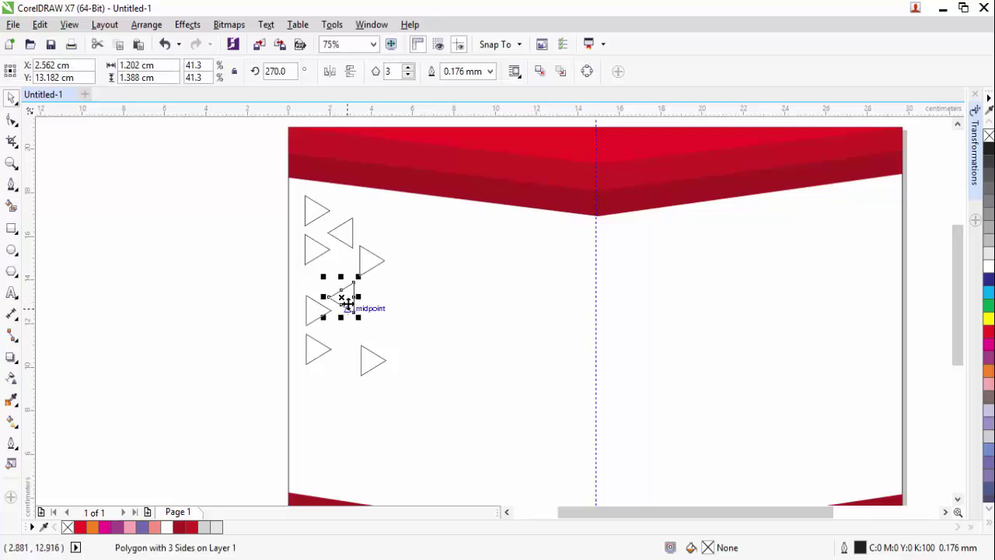
{"action": "left_click_drag", "start_coordinate": [348, 303], "coordinate": [342, 370]}
{"action": "left_click", "coordinate": [350, 305], "text": "shift"}
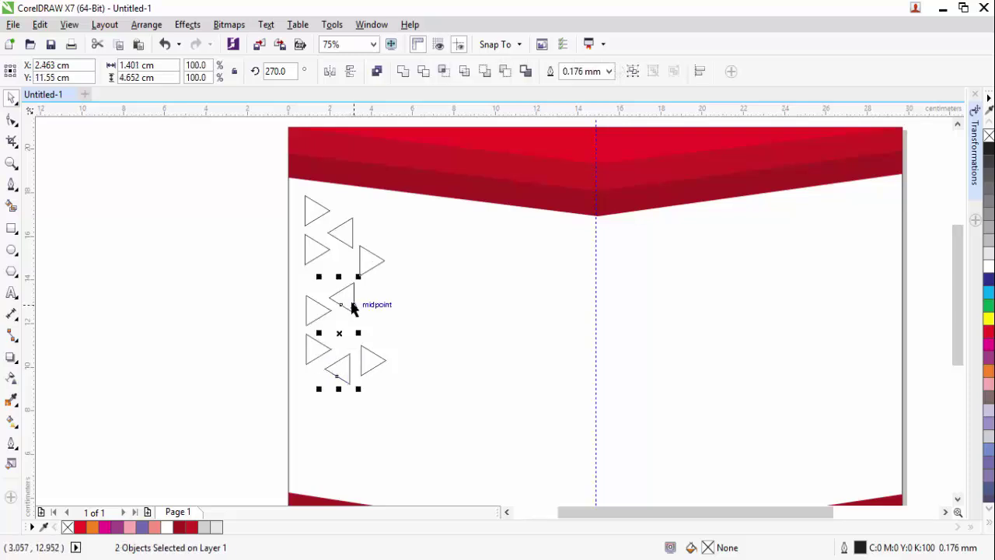
{"action": "left_click_drag", "start_coordinate": [220, 418], "coordinate": [367, 359]}
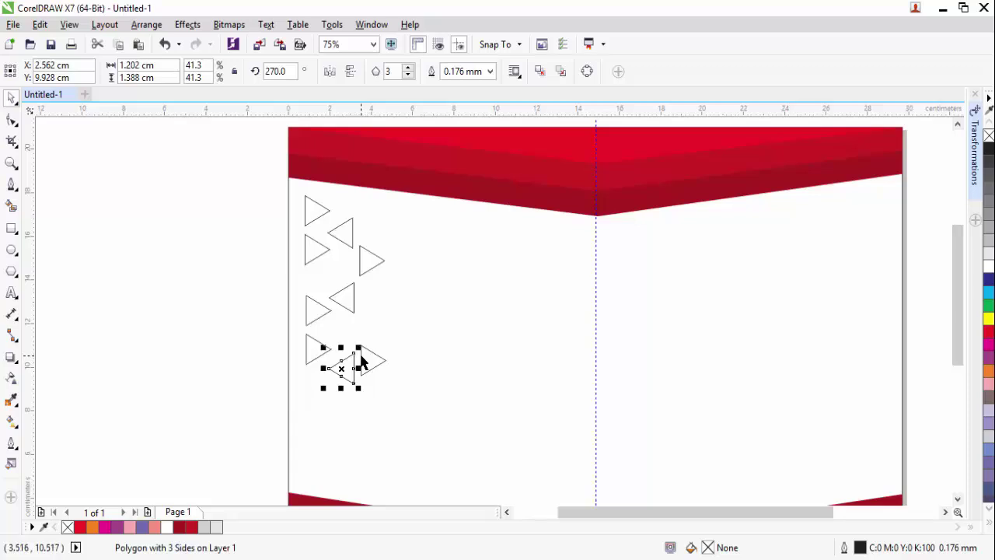
{"action": "key", "text": "Up"}
{"action": "key", "text": "Up"}
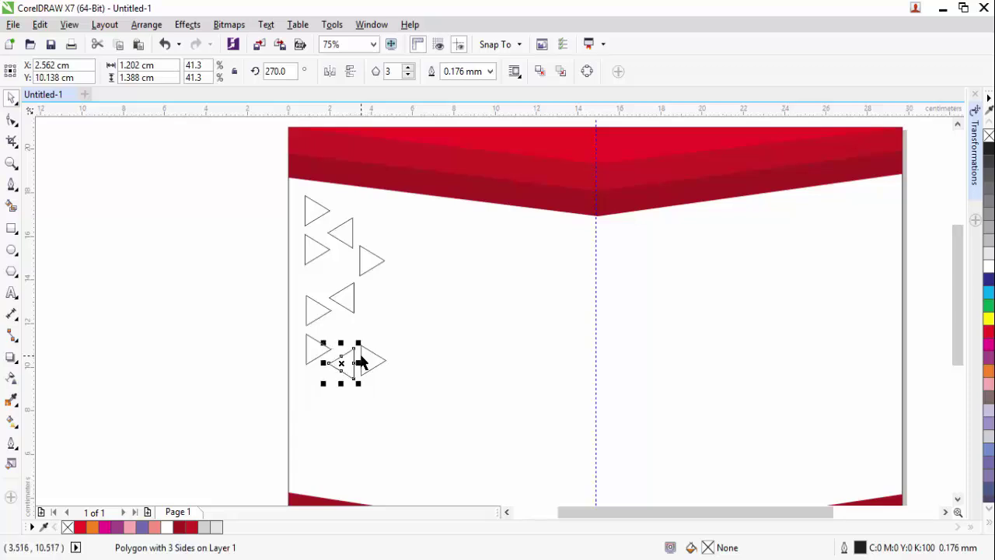
{"action": "key", "text": "Up"}
{"action": "key", "text": "Up"}
{"action": "key", "text": "Up"}
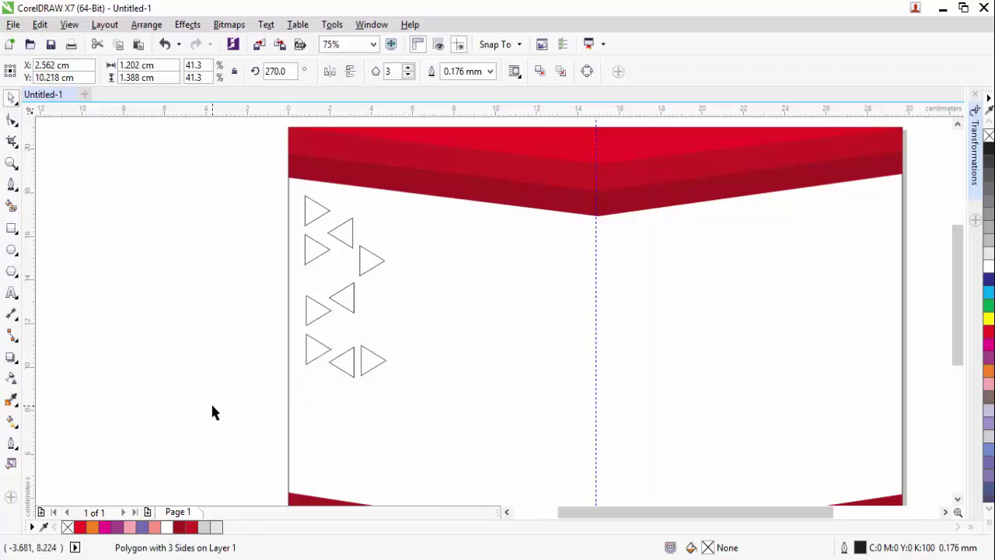
- Raise the second set's outer right-pointing triangle until it sits beside the gap between the two left-pointing triangles
{"action": "key", "text": "Up"}
{"action": "left_click", "coordinate": [207, 402]}
{"action": "left_click", "coordinate": [378, 365]}
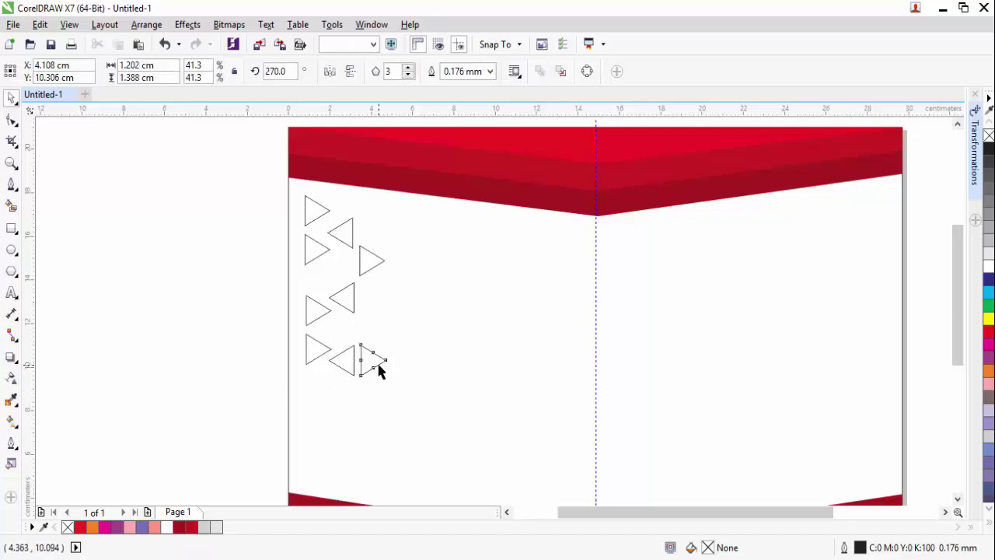
{"action": "key", "text": "Up"}
{"action": "key", "text": "Up"}
{"action": "key", "text": "Up"}
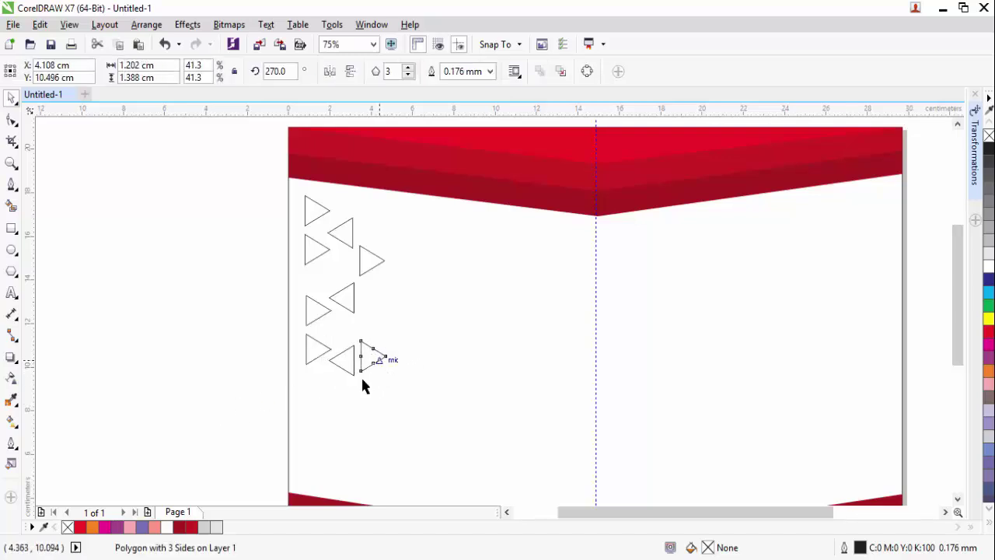
{"action": "key", "text": "Up"}
{"action": "key", "text": "Up"}
{"action": "key", "text": "Up"}
{"action": "key", "text": "Up"}
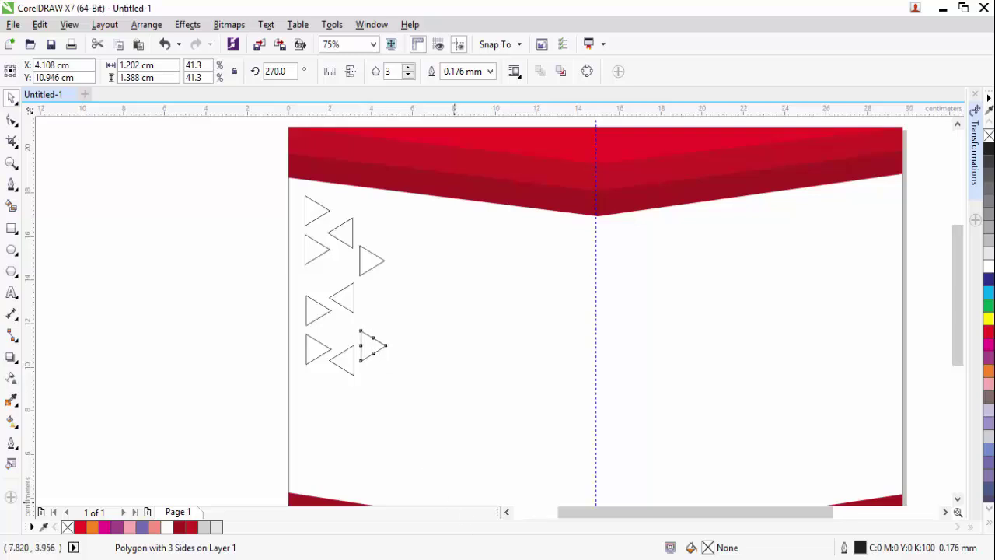
{"action": "key", "text": "Up"}
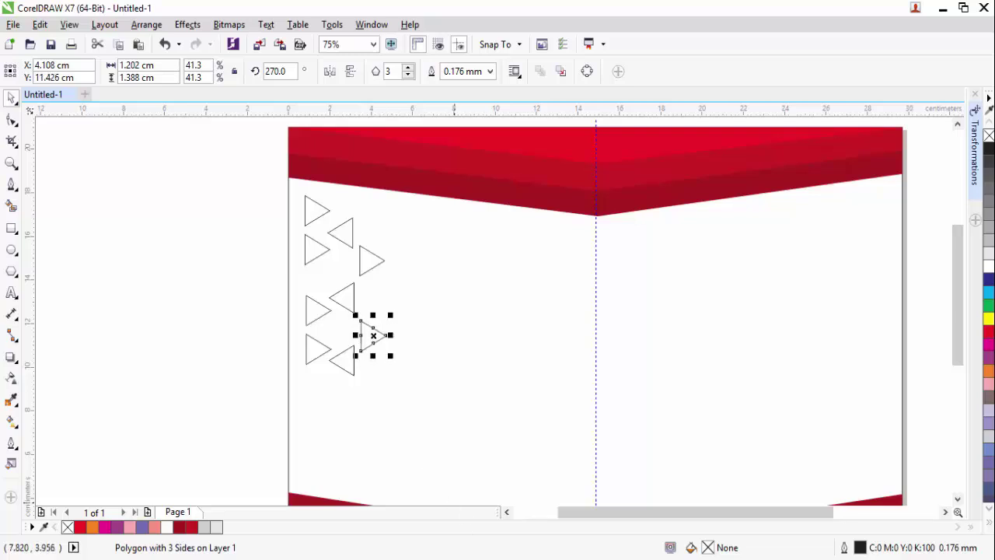
{"action": "key", "text": "Up"}
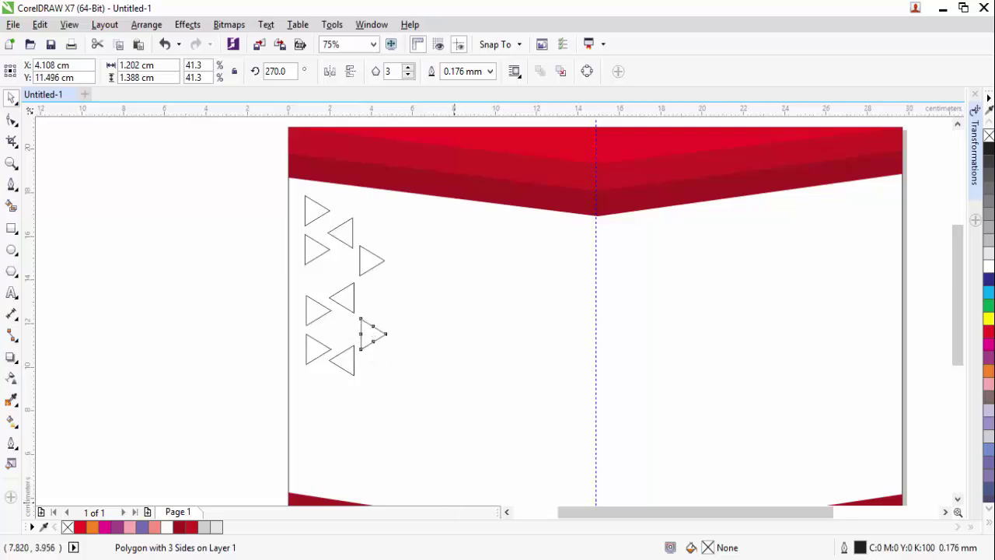
{"action": "key", "text": "Up"}
- Duplicate the uppermost four triangles and place the copy below the second set, just above the lower red band
{"action": "left_click", "coordinate": [366, 232]}
{"action": "left_click_drag", "start_coordinate": [257, 170], "coordinate": [409, 284]}
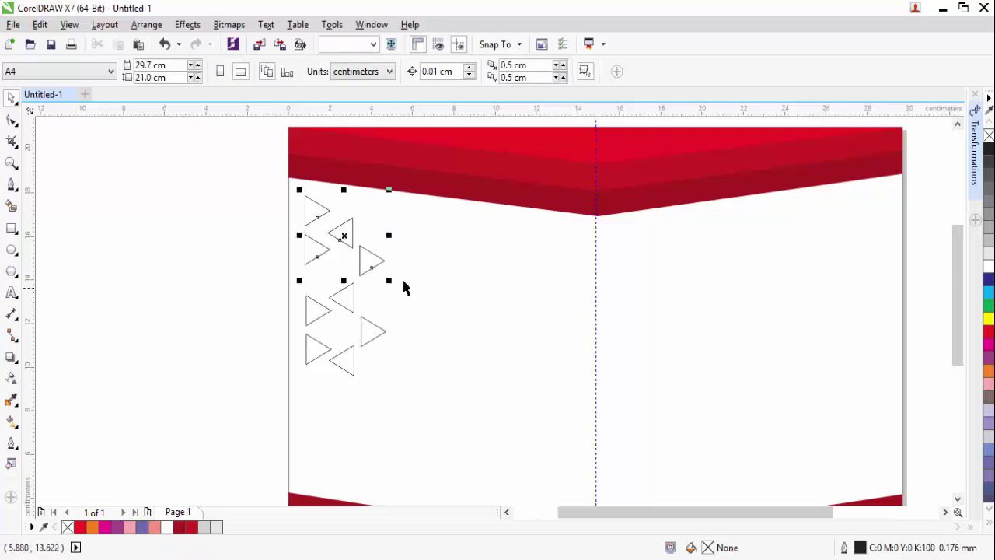
{"action": "key", "text": "ctrl+d"}
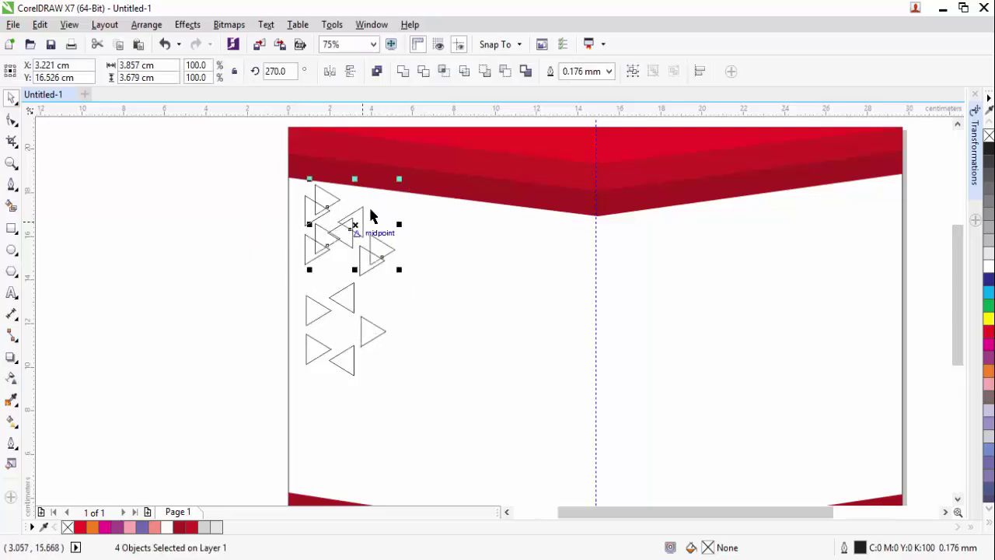
{"action": "left_click_drag", "start_coordinate": [356, 223], "coordinate": [347, 440]}
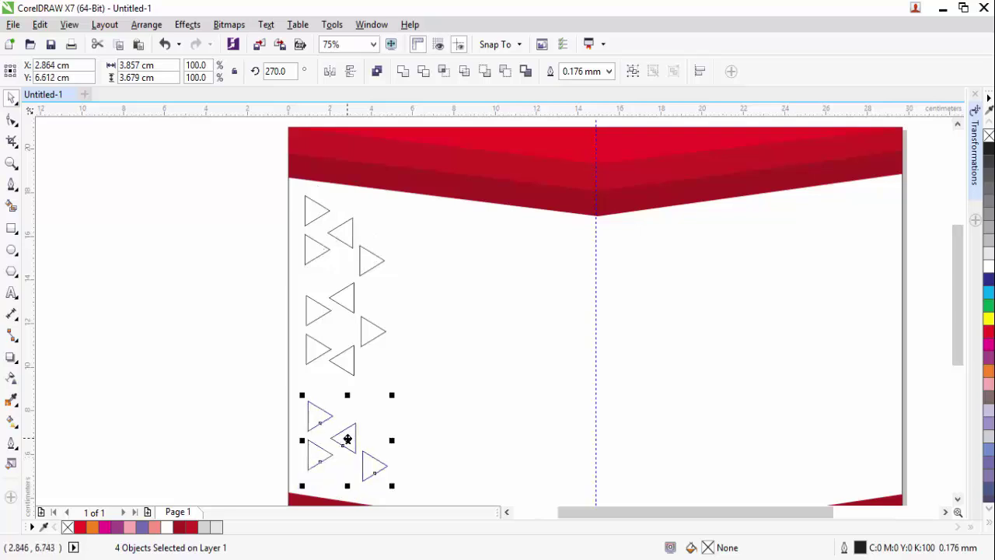
{"action": "left_click", "coordinate": [244, 474]}
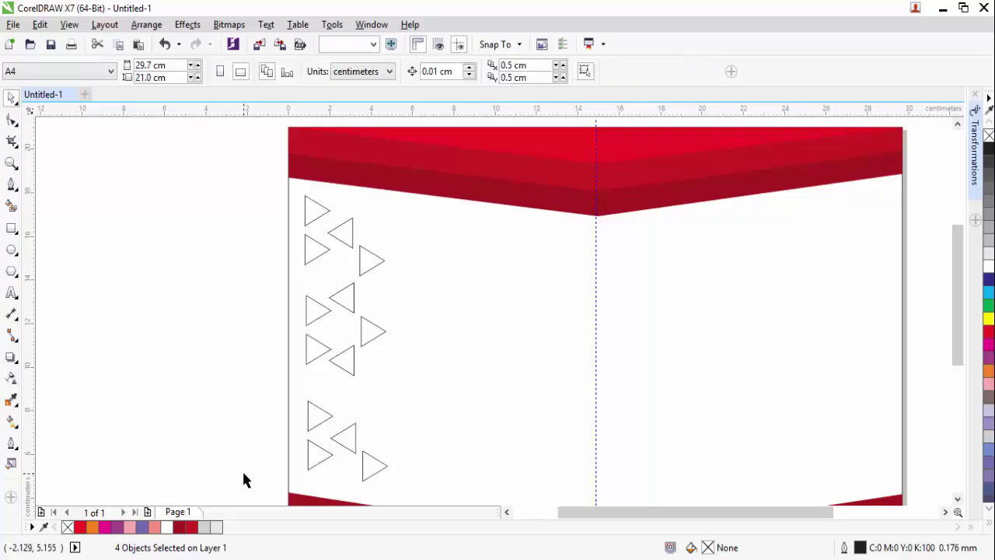
- Raise the outer right-pointing triangle of the lowest set until it sits above and to the right of the left-pointing one
{"action": "left_click", "coordinate": [379, 470]}
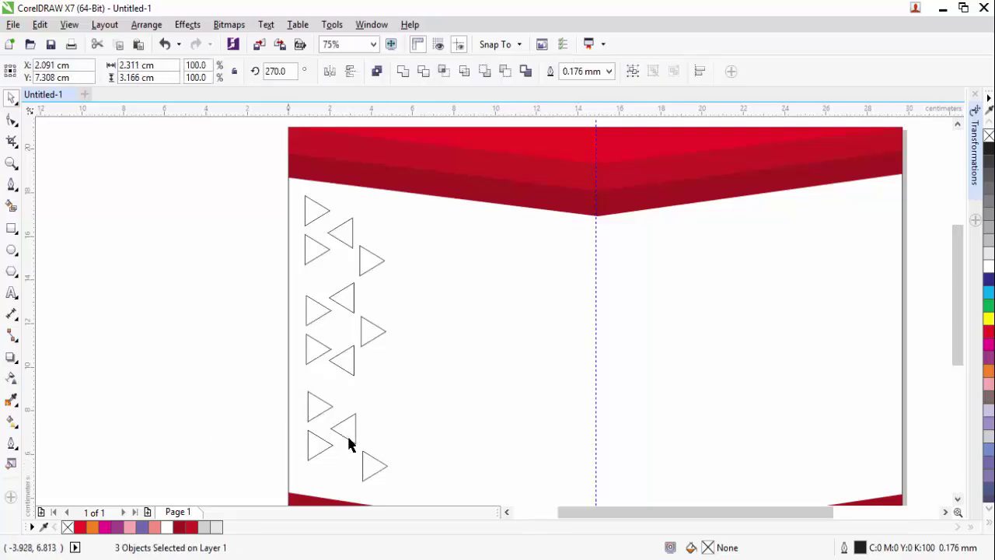
{"action": "left_click", "coordinate": [375, 462]}
{"action": "left_click", "coordinate": [375, 460]}
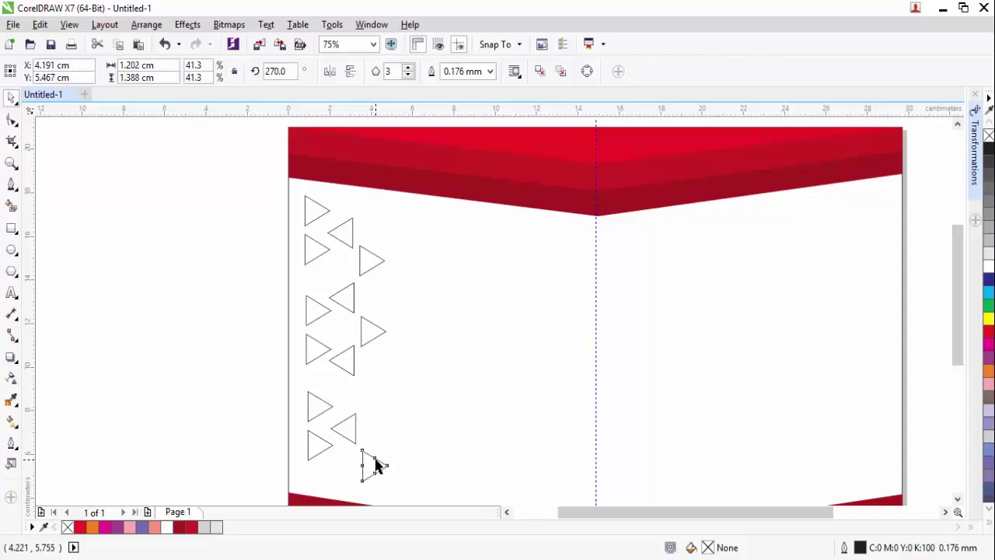
{"action": "left_click", "coordinate": [376, 465]}
{"action": "key", "text": "Up"}
{"action": "key", "text": "Up"}
{"action": "key", "text": "Up"}
{"action": "key", "text": "Up"}
{"action": "key", "text": "Up"}
{"action": "key", "text": "Up"}
{"action": "key", "text": "Up"}
{"action": "key", "text": "Up"}
{"action": "key", "text": "Up"}
{"action": "key", "text": "Up"}
{"action": "key", "text": "Up"}
{"action": "key", "text": "Up"}
{"action": "key", "text": "Up"}
{"action": "key", "text": "Up"}
{"action": "key", "text": "Up"}
{"action": "key", "text": "Up"}
{"action": "key", "text": "Up"}
{"action": "key", "text": "Up"}
{"action": "key", "text": "Up"}
{"action": "key", "text": "Up"}
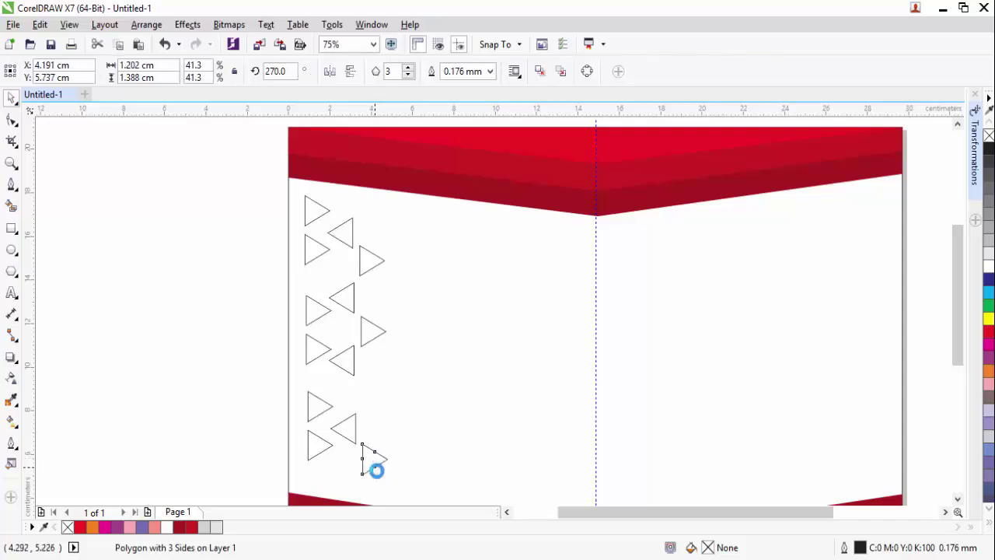
{"action": "key", "text": "Up"}
{"action": "key", "text": "Up"}
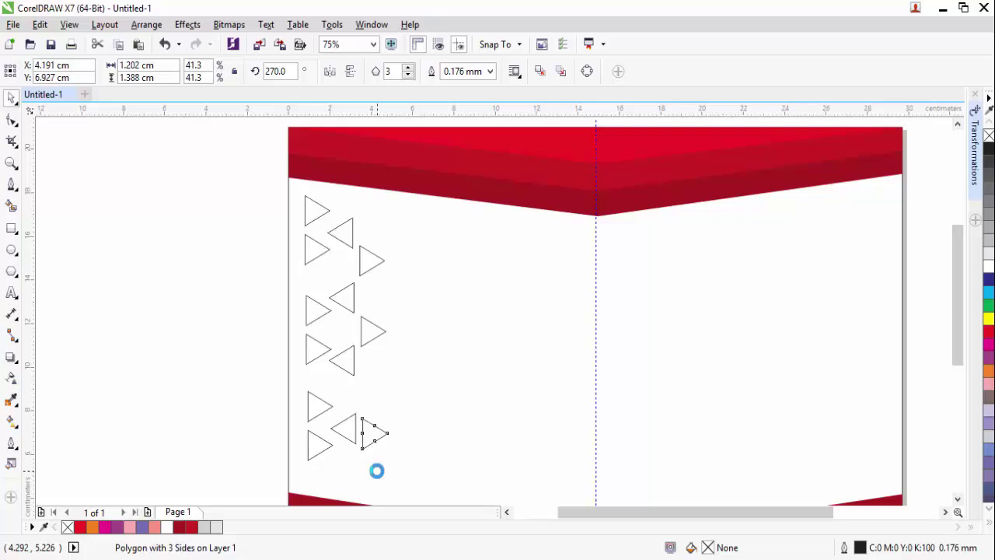
{"action": "key", "text": "Up"}
{"action": "key", "text": "Up"}
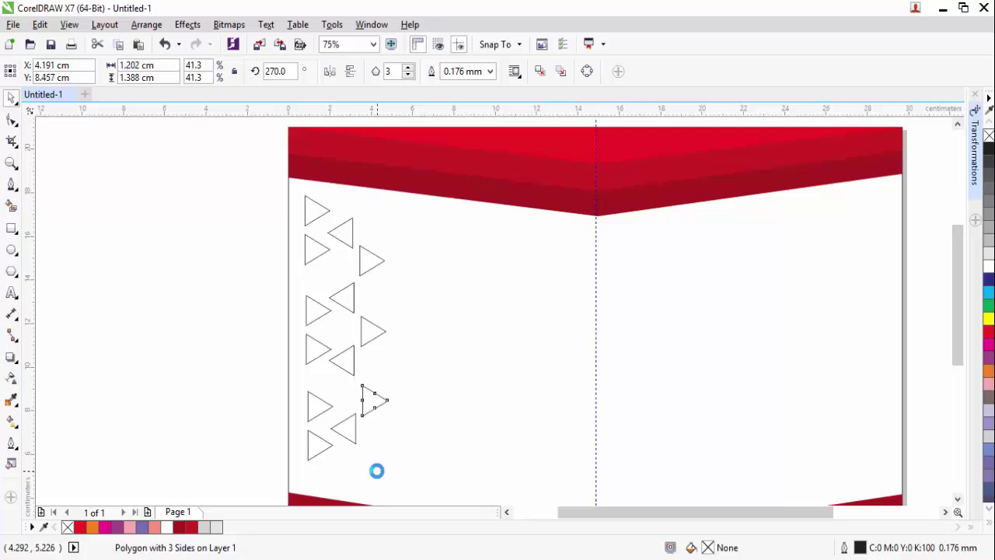
{"action": "key", "text": "Up"}
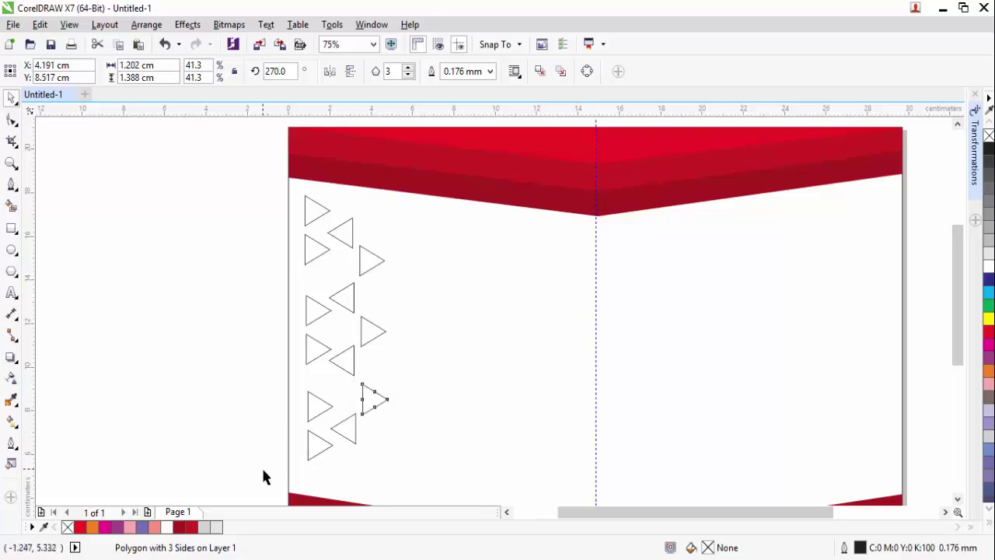
- Nudge the lowest set's three inner triangles and its outer triangle slightly up toward the set above
{"action": "left_click_drag", "start_coordinate": [264, 472], "coordinate": [370, 396]}
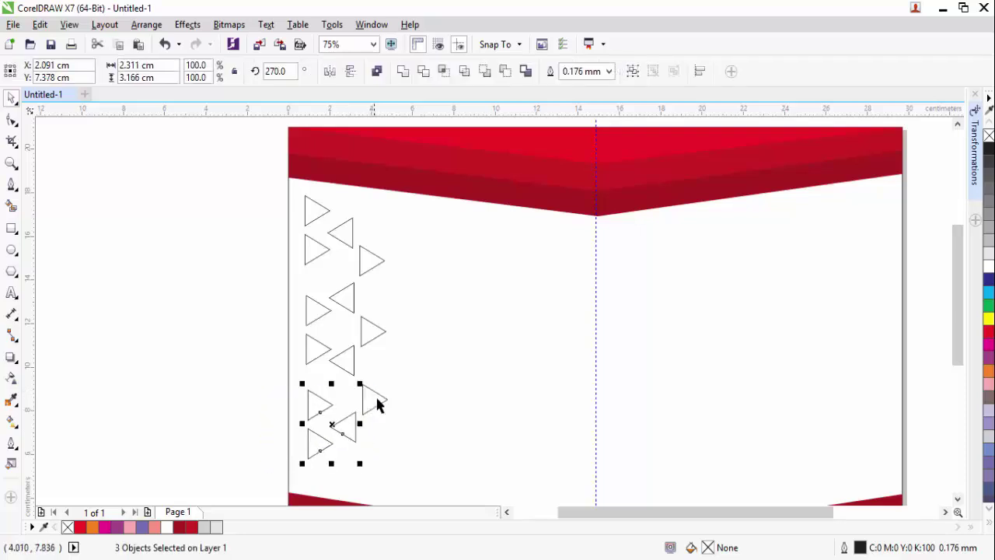
{"action": "left_click", "coordinate": [377, 400]}
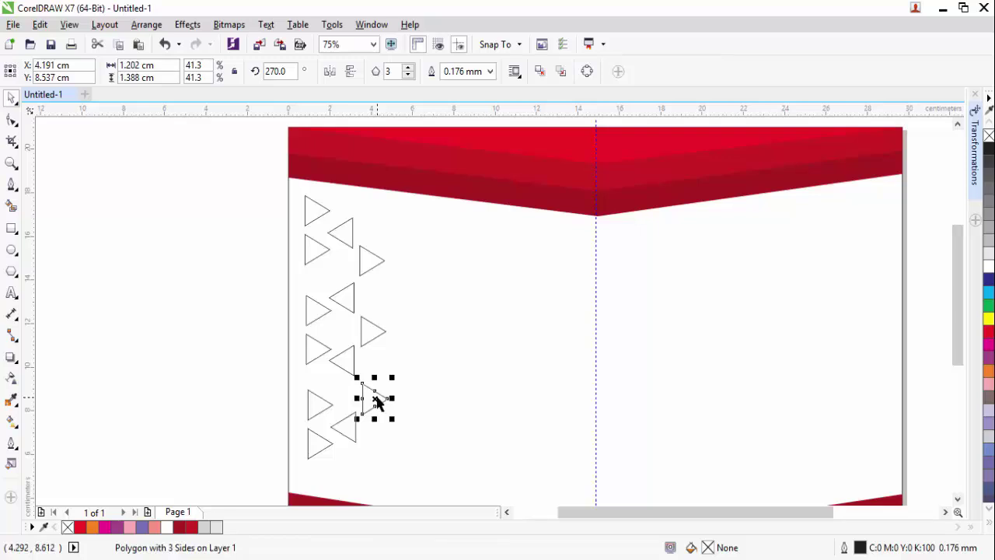
{"action": "left_click", "coordinate": [220, 436]}
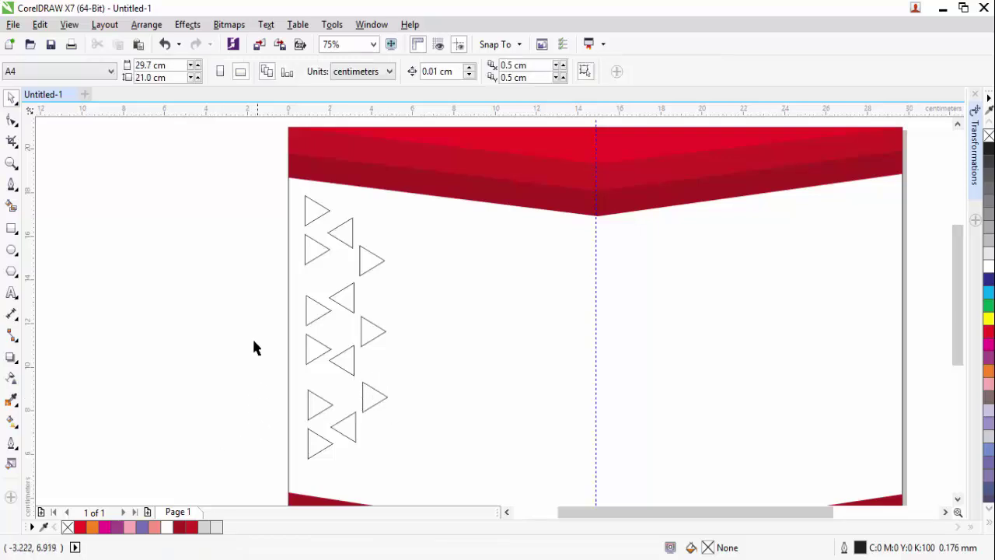
- Select all 13 triangles and shift them down together to a vertical position of about 11.37 cm, centred between the red bands
{"action": "left_click_drag", "start_coordinate": [217, 183], "coordinate": [419, 459]}
{"action": "key", "text": "Down"}
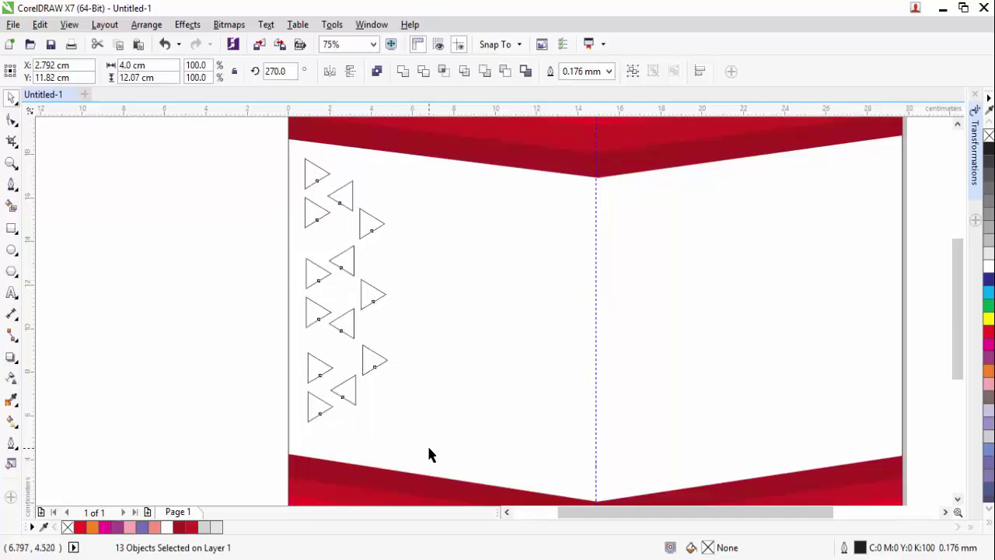
{"action": "key", "text": "Down"}
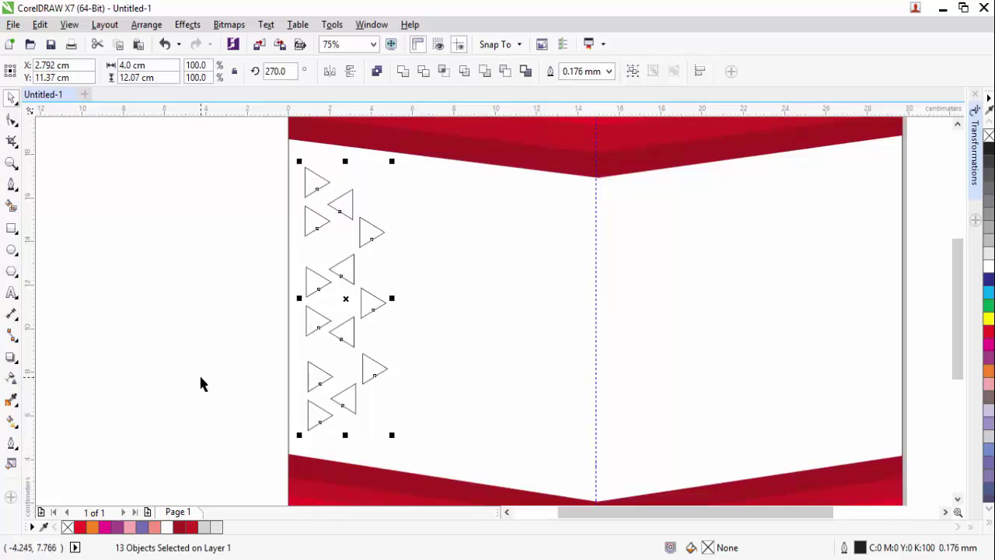
{"action": "left_click", "coordinate": [205, 377]}
- Give all 13 triangles a 30% black fill and outline, and group them
{"action": "scroll", "coordinate": [206, 374], "scroll_direction": "down", "scroll_amount": 1}
{"action": "scroll", "coordinate": [301, 362], "scroll_direction": "up", "scroll_amount": 1}
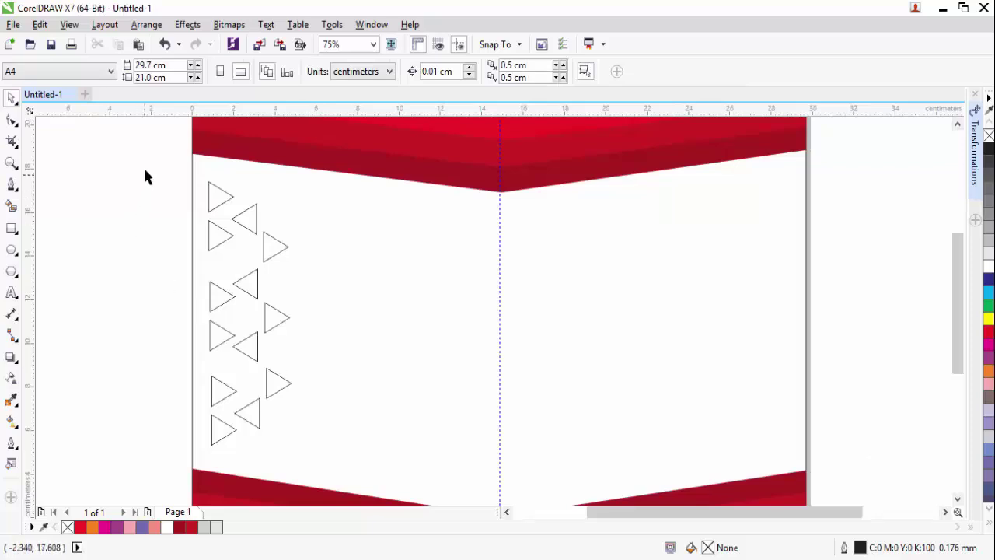
{"action": "left_click_drag", "start_coordinate": [144, 162], "coordinate": [335, 478]}
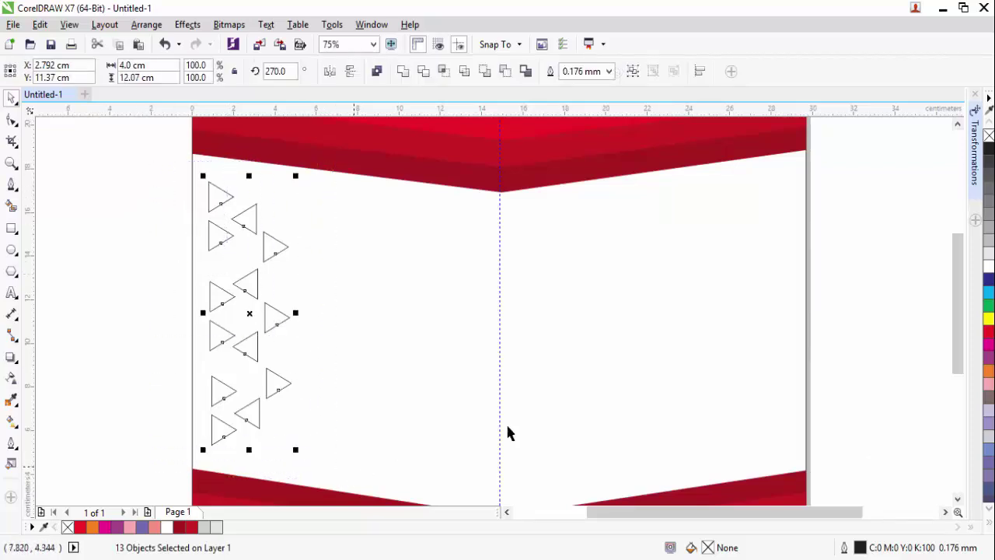
{"action": "left_click", "coordinate": [988, 245]}
{"action": "right_click", "coordinate": [988, 244]}
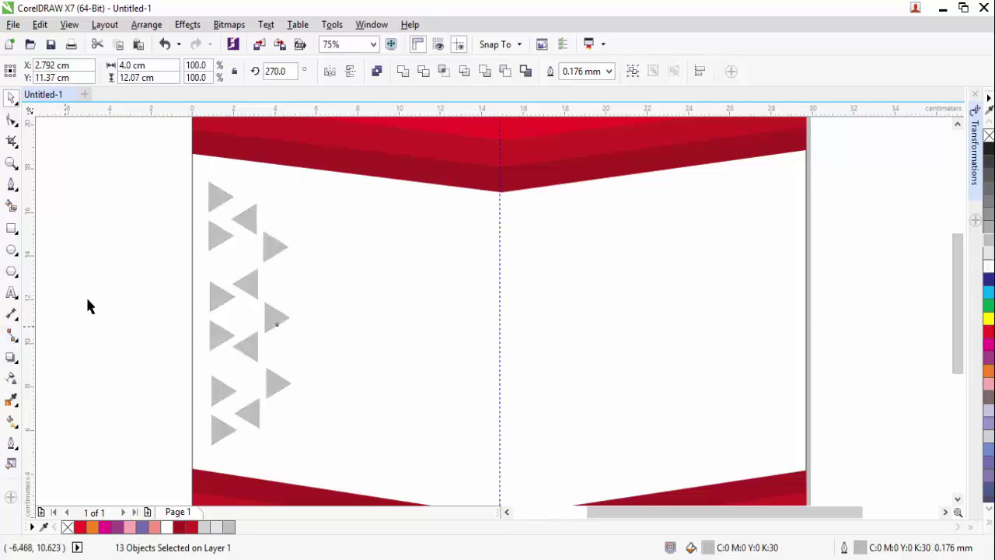
{"action": "left_click_drag", "start_coordinate": [147, 171], "coordinate": [348, 490]}
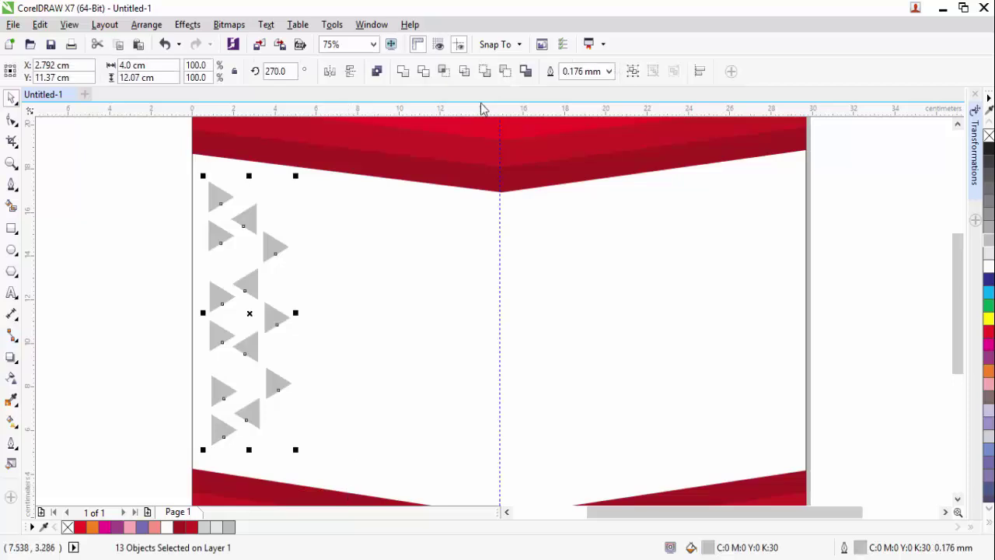
{"action": "left_click", "coordinate": [633, 70]}
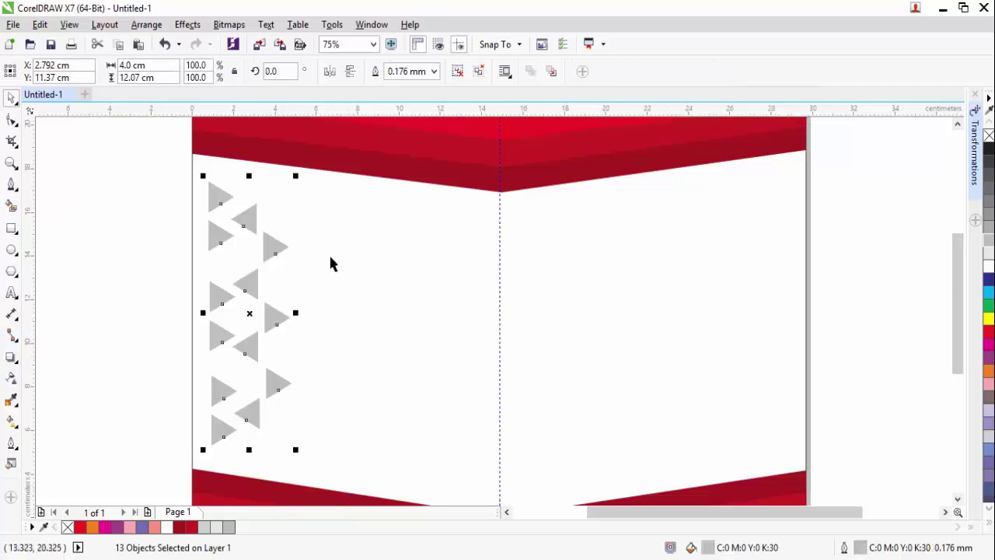
- Duplicate the triangle group, place the copy along the page's right side, and mirror it horizontally
{"action": "key", "text": "ctrl+d"}
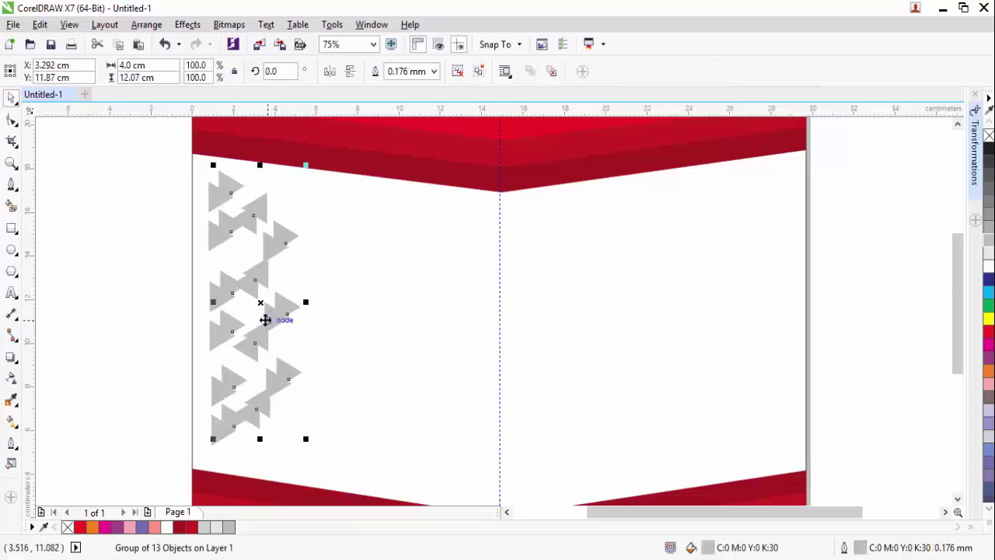
{"action": "left_click_drag", "start_coordinate": [261, 301], "coordinate": [733, 317]}
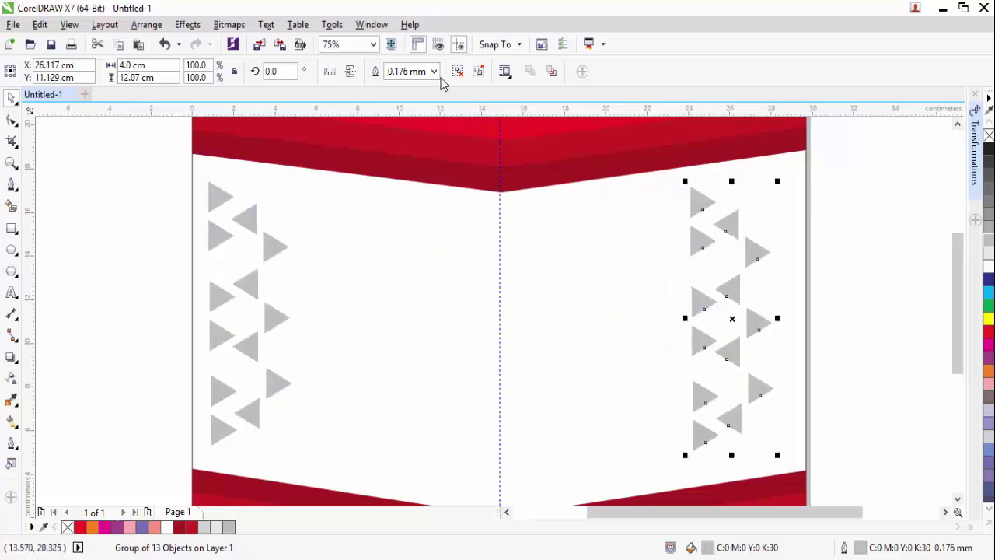
{"action": "left_click", "coordinate": [336, 74]}
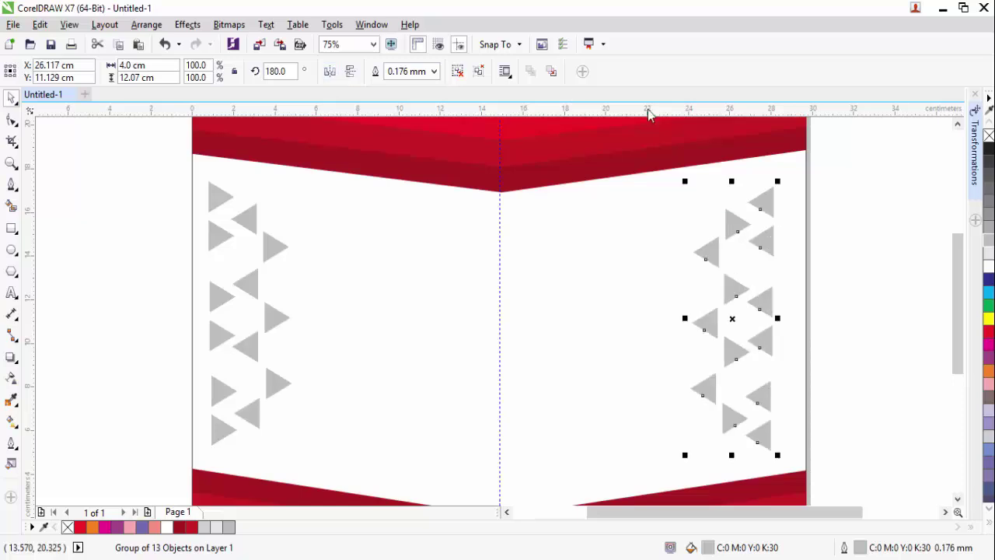
{"action": "left_click", "coordinate": [857, 242]}
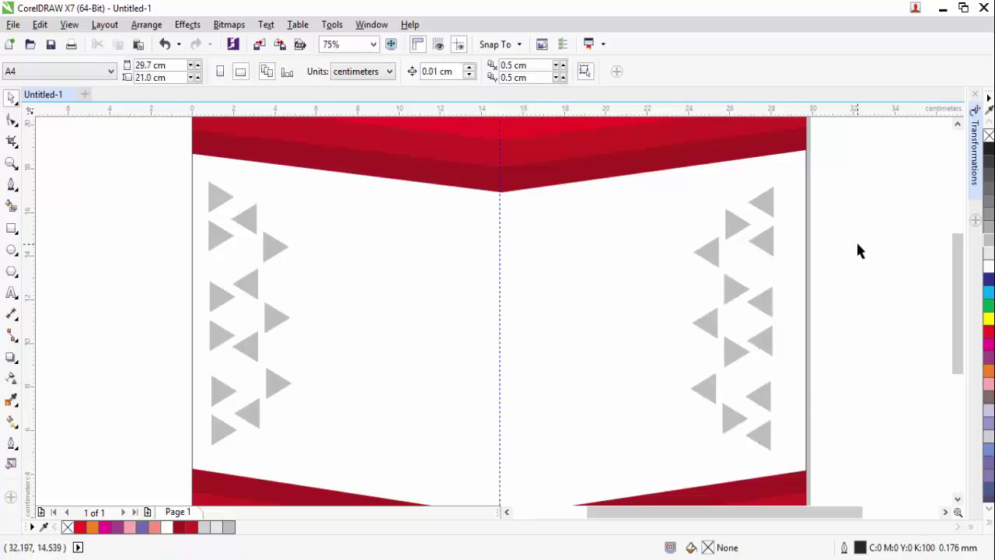
- Shift the page's right-hand triangle group toward the page edge and align it vertically with the left-hand group
{"action": "left_click", "coordinate": [773, 253]}
{"action": "key", "text": "Right"}
{"action": "key", "text": "Right"}
{"action": "key", "text": "Right"}
{"action": "key", "text": "Right"}
{"action": "key", "text": "Right"}
{"action": "key", "text": "Right"}
{"action": "key", "text": "Right"}
{"action": "key", "text": "Right"}
{"action": "key", "text": "Right"}
{"action": "key", "text": "Right"}
{"action": "key", "text": "Right"}
{"action": "key", "text": "Right"}
{"action": "key", "text": "Right"}
{"action": "key", "text": "Right"}
{"action": "key", "text": "Right"}
{"action": "key", "text": "Right"}
{"action": "key", "text": "Right"}
{"action": "key", "text": "Right"}
{"action": "key", "text": "Right"}
{"action": "key", "text": "Right"}
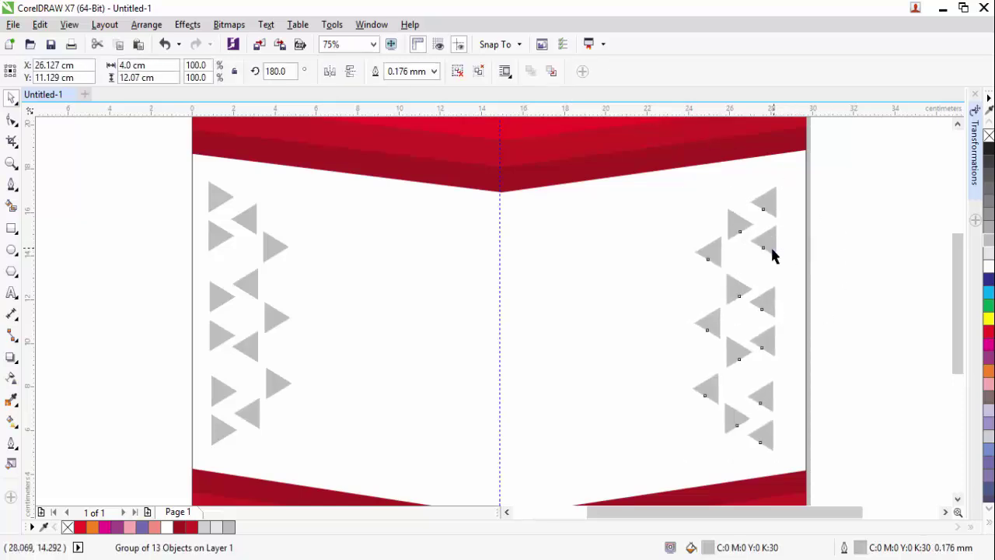
{"action": "left_click_drag", "start_coordinate": [773, 254], "coordinate": [775, 250]}
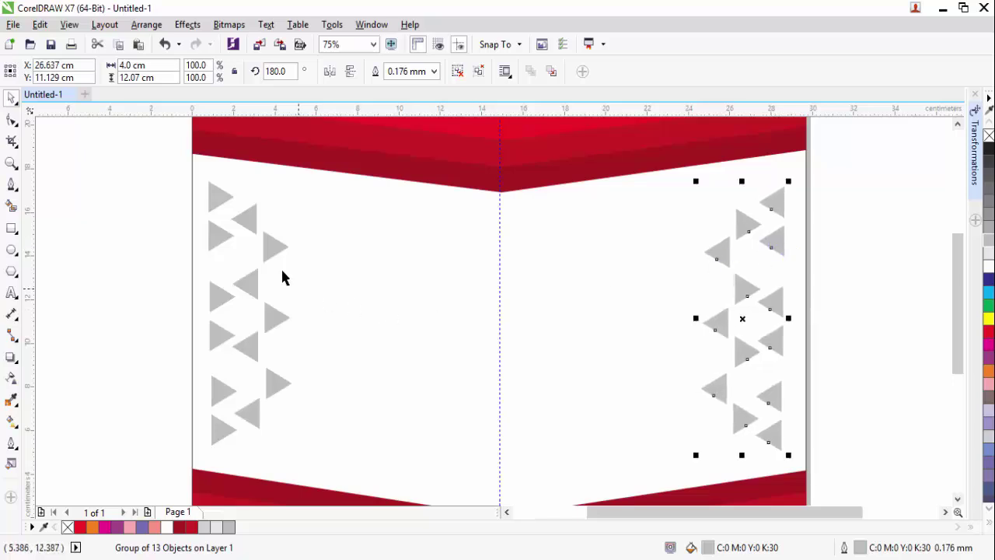
{"action": "left_click", "coordinate": [278, 247], "text": "shift"}
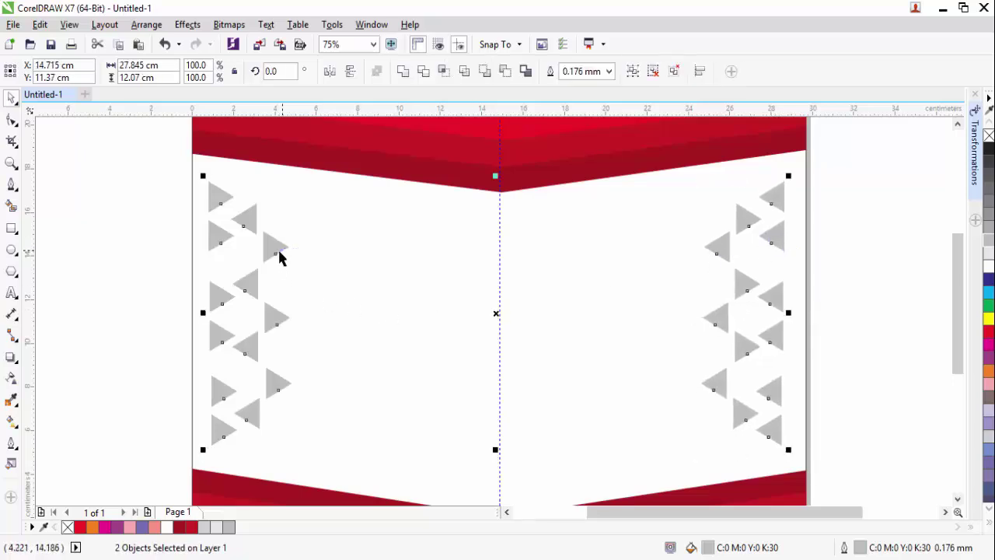
{"action": "left_click", "coordinate": [813, 273]}
- Nudge the right-hand triangle group outward to a horizontal position of about 26.88 cm
{"action": "left_click", "coordinate": [780, 305]}
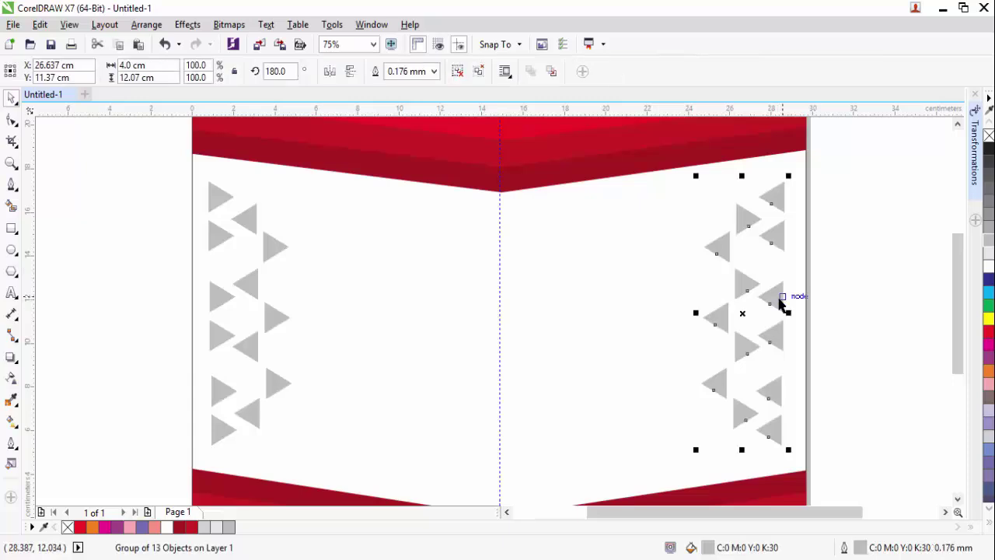
{"action": "key", "text": "Right"}
{"action": "key", "text": "Right"}
{"action": "key", "text": "Right"}
{"action": "key", "text": "Right"}
{"action": "key", "text": "Right"}
{"action": "key", "text": "Right"}
{"action": "key", "text": "Right"}
{"action": "key", "text": "Right"}
{"action": "key", "text": "Right"}
{"action": "key", "text": "Right"}
{"action": "key", "text": "Right"}
{"action": "key", "text": "Right"}
{"action": "key", "text": "Right"}
{"action": "key", "text": "Right"}
{"action": "key", "text": "Right"}
{"action": "key", "text": "Right"}
{"action": "key", "text": "Right"}
{"action": "key", "text": "Right"}
{"action": "key", "text": "Right"}
{"action": "key", "text": "Right"}
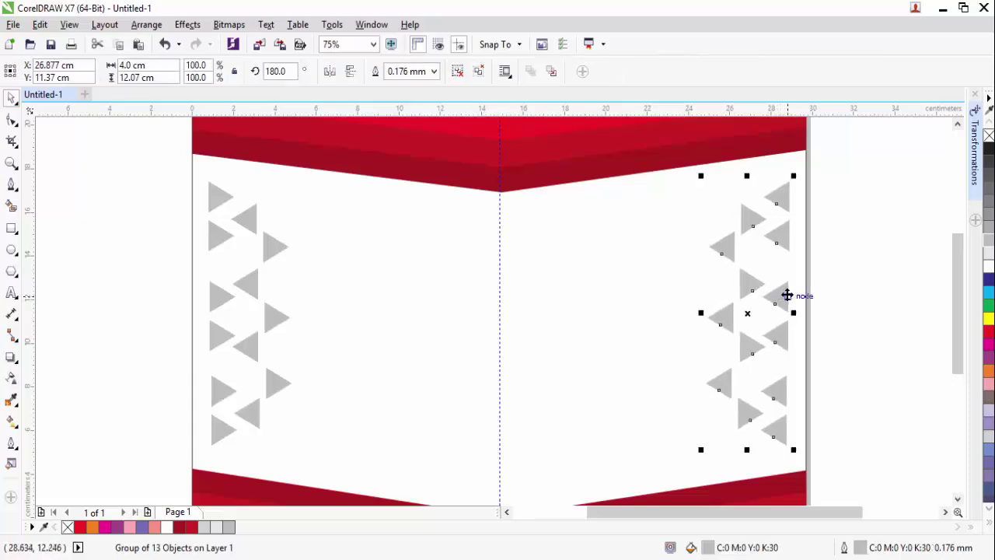
{"action": "left_click", "coordinate": [869, 277]}
{"action": "left_click", "coordinate": [869, 278]}
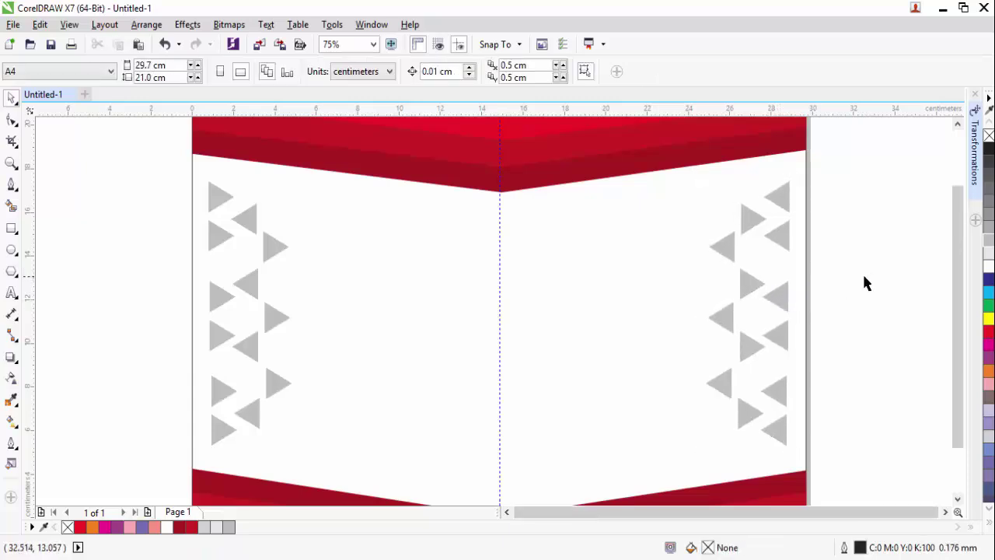
- Draw a ribbon banner shape about 11.8 by 3.5 cm just below the upper red V-shaped band
{"action": "scroll", "coordinate": [864, 273], "scroll_direction": "down", "scroll_amount": 2}
{"action": "scroll", "coordinate": [940, 433], "scroll_direction": "up", "scroll_amount": 2}
{"action": "left_click", "coordinate": [14, 273]}
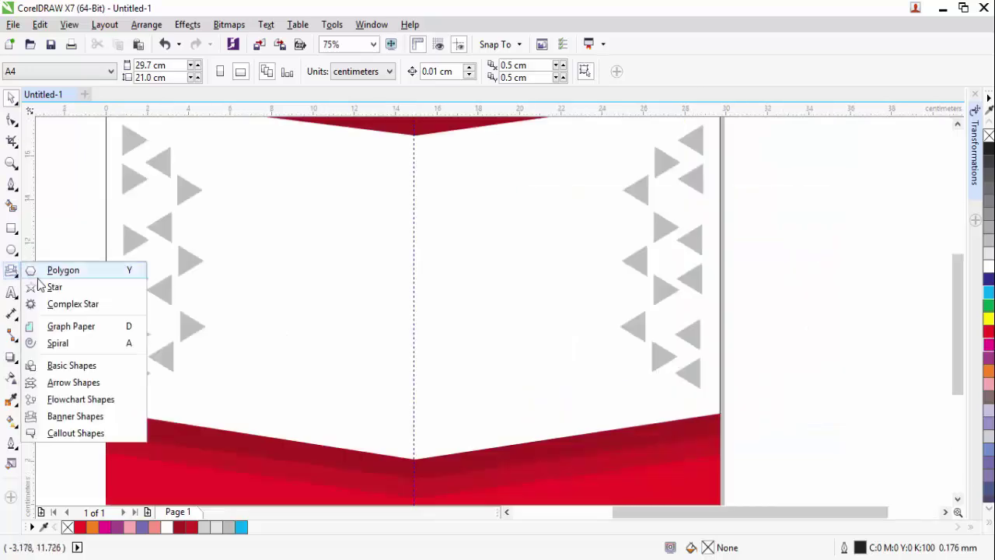
{"action": "left_click", "coordinate": [48, 417]}
{"action": "left_click", "coordinate": [377, 71]}
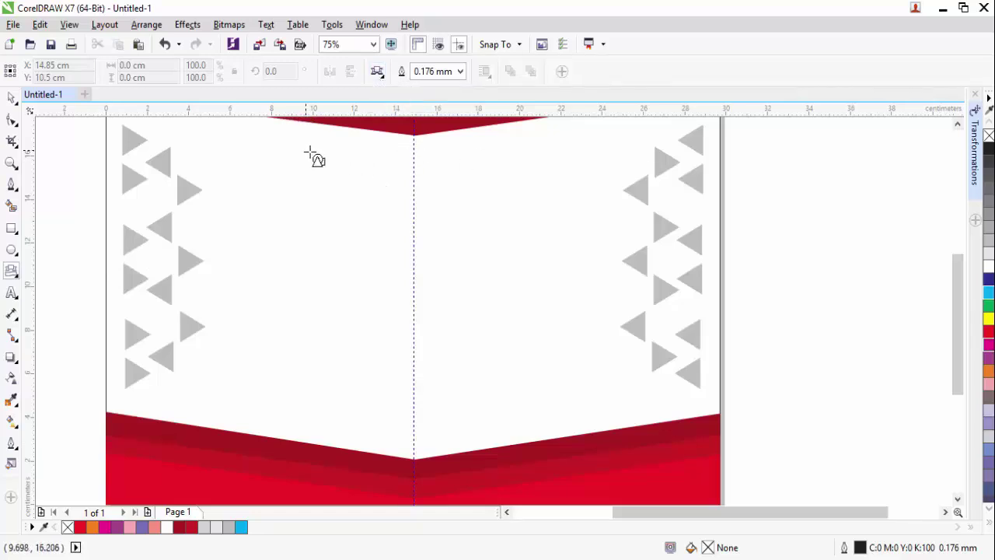
{"action": "left_click_drag", "start_coordinate": [306, 150], "coordinate": [549, 224]}
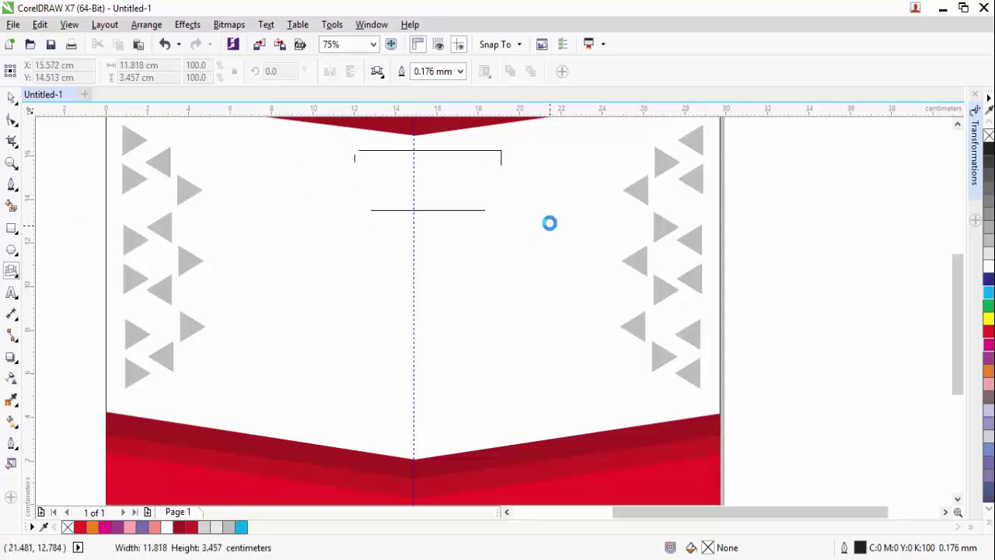
- Enlarge the ribbon banner proportionally to about 13.1 by 3.8 cm so it sits around the vertical centre guideline
{"action": "scroll", "coordinate": [476, 183], "scroll_direction": "down", "scroll_amount": 1}
{"action": "scroll", "coordinate": [452, 159], "scroll_direction": "up", "scroll_amount": 1}
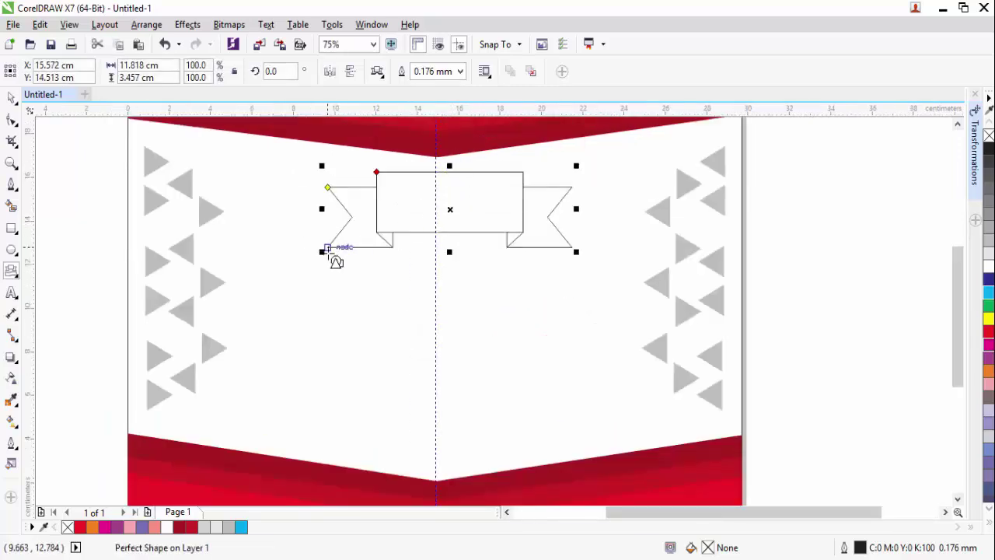
{"action": "left_click_drag", "start_coordinate": [321, 252], "coordinate": [297, 259]}
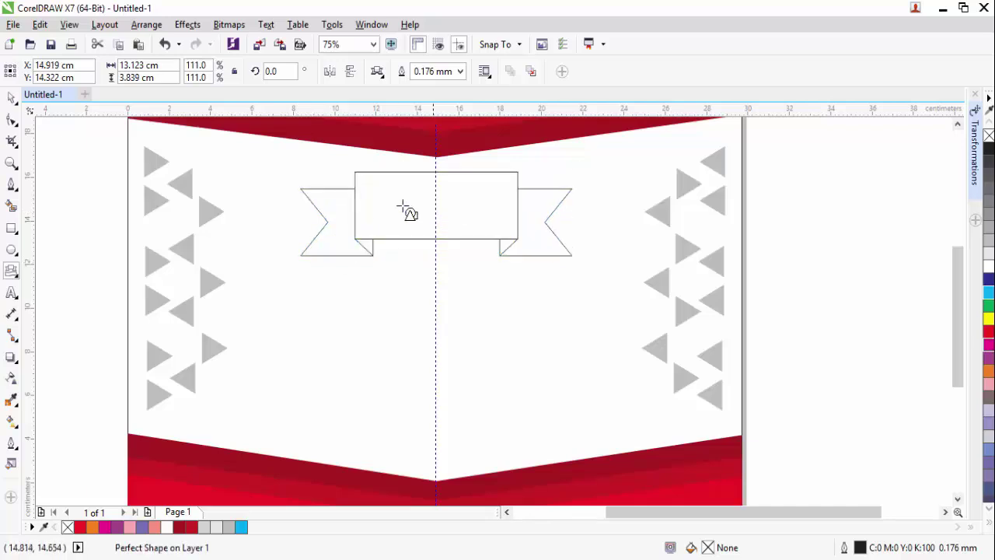
{"action": "left_click", "coordinate": [12, 98]}
{"action": "left_click_drag", "start_coordinate": [437, 216], "coordinate": [437, 213]}
{"action": "left_click", "coordinate": [889, 232]}
- Fill the ribbon banner with red (C0 M100 Y100 K0)
{"action": "left_click", "coordinate": [539, 255]}
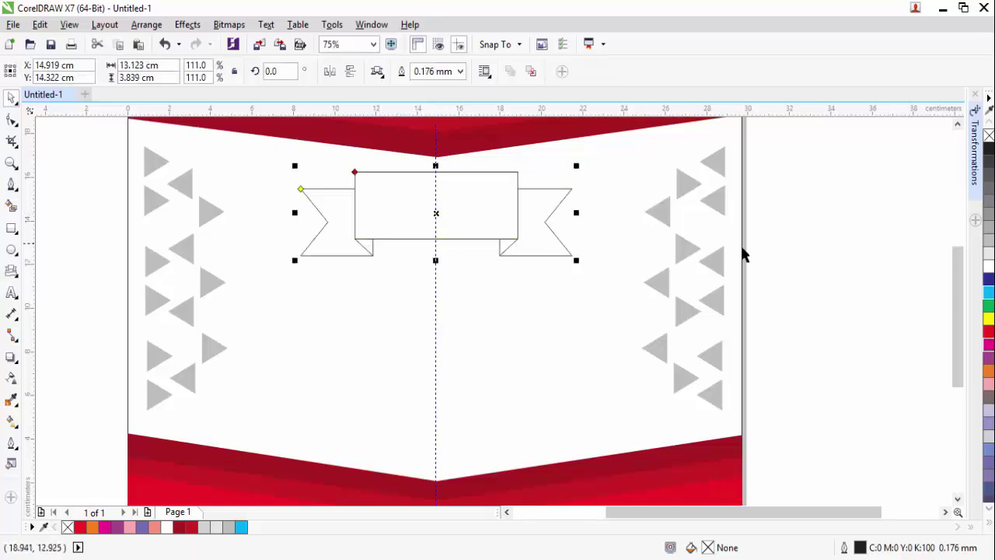
{"action": "left_click", "coordinate": [990, 333]}
{"action": "left_click", "coordinate": [816, 287]}
- Move the banner slightly up, widen it to about 14.3 cm, and centre it horizontally on the page rectangle
{"action": "left_click", "coordinate": [517, 221]}
{"action": "left_click_drag", "start_coordinate": [518, 244], "coordinate": [512, 243]}
{"action": "left_click_drag", "start_coordinate": [570, 210], "coordinate": [596, 208]}
{"action": "left_click", "coordinate": [735, 183], "text": "shift"}
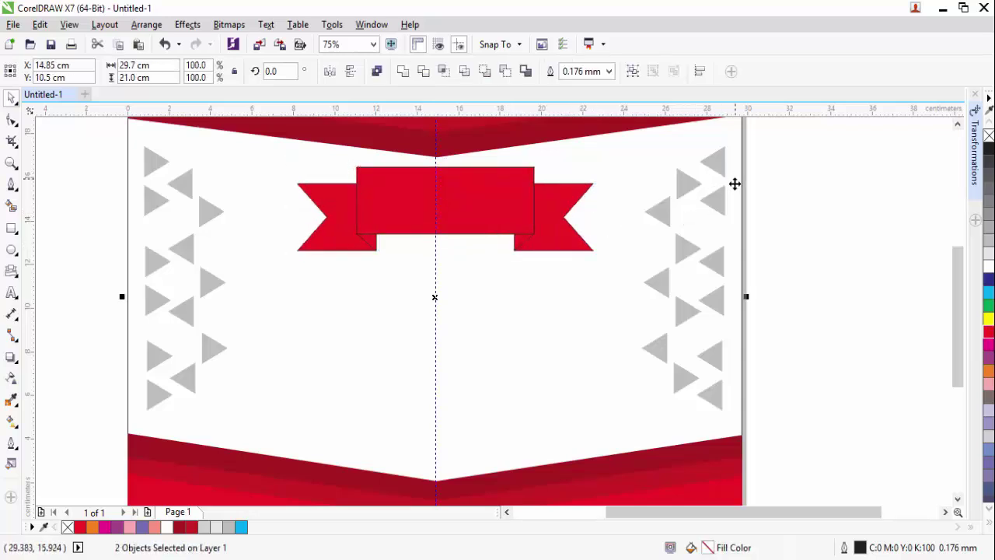
{"action": "key", "text": "c"}
{"action": "left_click", "coordinate": [813, 207]}
- Give the ribbon banner a white outline 1.0 mm wide
{"action": "left_click", "coordinate": [566, 231]}
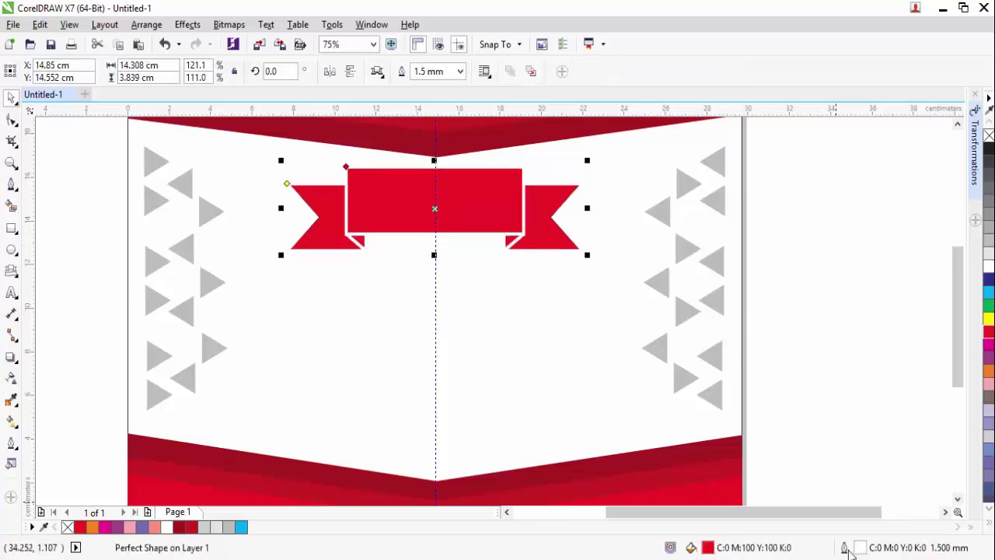
{"action": "double_click", "coordinate": [844, 548]}
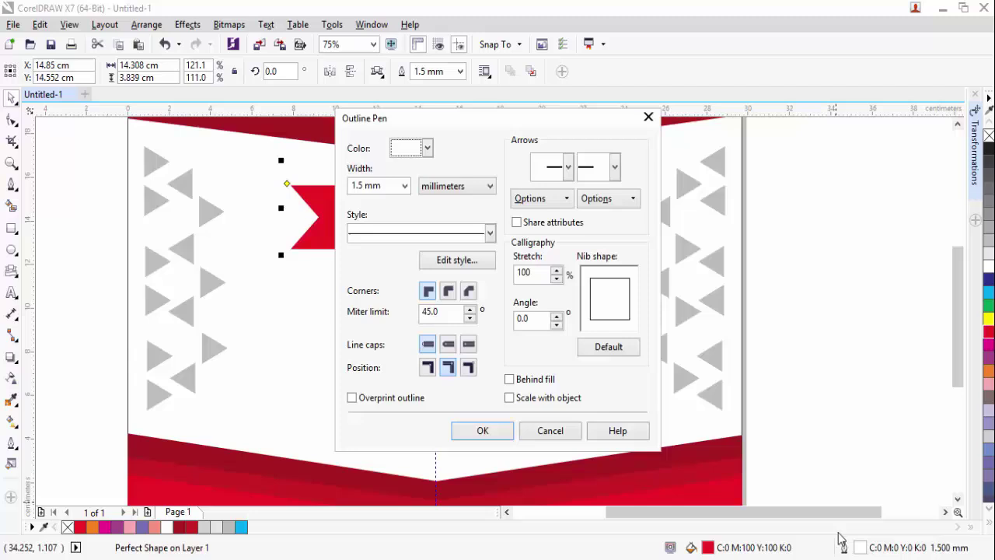
{"action": "left_click", "coordinate": [405, 187]}
{"action": "left_click", "coordinate": [380, 282]}
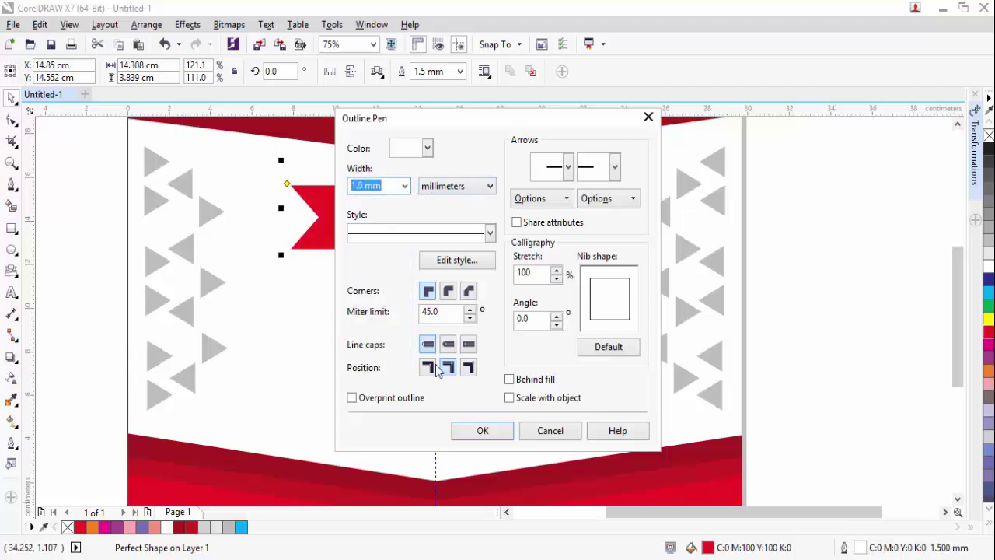
{"action": "left_click", "coordinate": [483, 431]}
{"action": "left_click", "coordinate": [808, 309]}
- Select the outlined banner together with the page rectangle and realign it to the page's horizontal centre
{"action": "scroll", "coordinate": [427, 198], "scroll_direction": "down", "scroll_amount": 1}
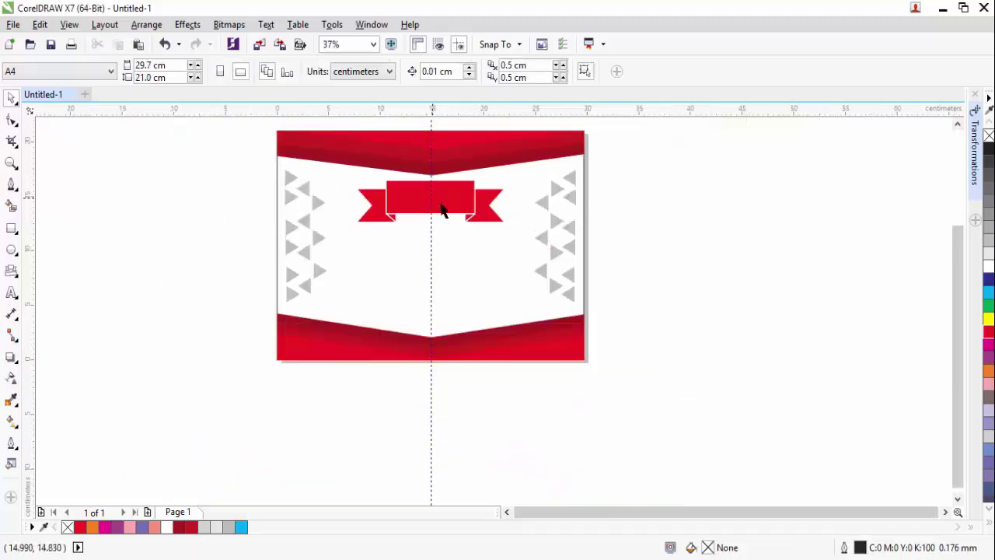
{"action": "scroll", "coordinate": [441, 204], "scroll_direction": "up", "scroll_amount": 1}
{"action": "left_click", "coordinate": [479, 224]}
{"action": "left_click_drag", "start_coordinate": [498, 225], "coordinate": [492, 226]}
{"action": "left_click", "coordinate": [721, 214], "text": "shift"}
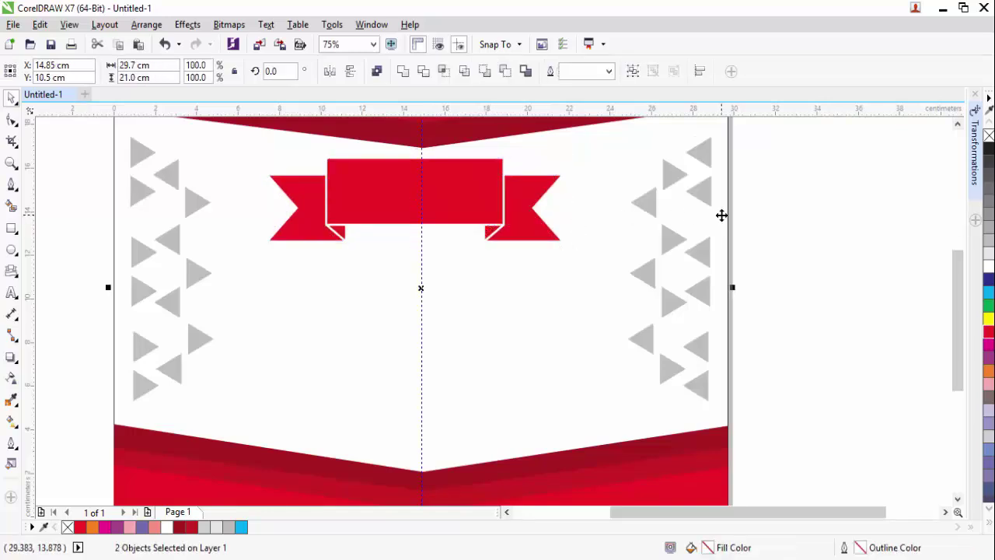
{"action": "key", "text": "c"}
{"action": "left_click", "coordinate": [796, 234]}
- Add the artistic text "certificate" in Arial beside the page and enlarge it to about 89 pt
{"action": "scroll", "coordinate": [510, 181], "scroll_direction": "down", "scroll_amount": 1}
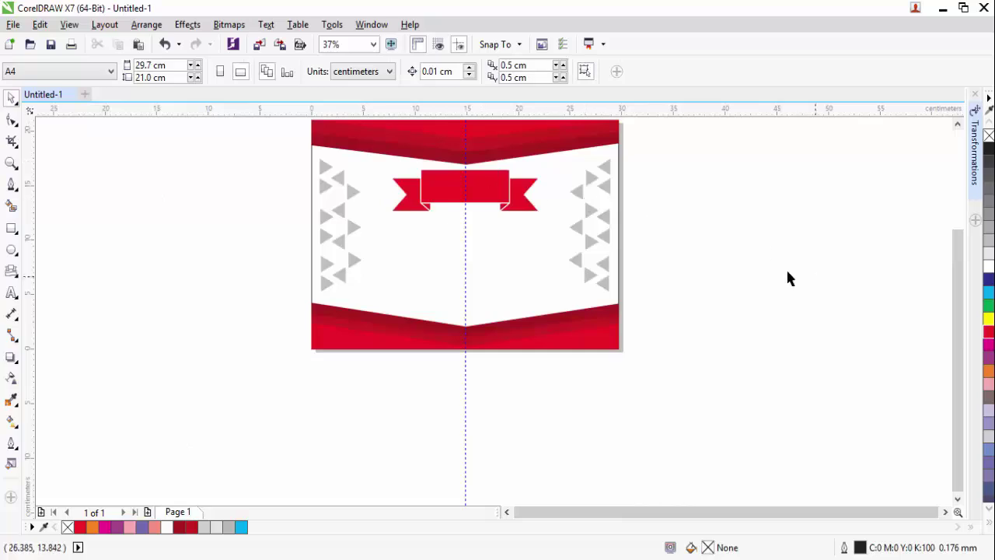
{"action": "left_click_drag", "start_coordinate": [954, 314], "coordinate": [953, 293]}
{"action": "key", "text": "F8"}
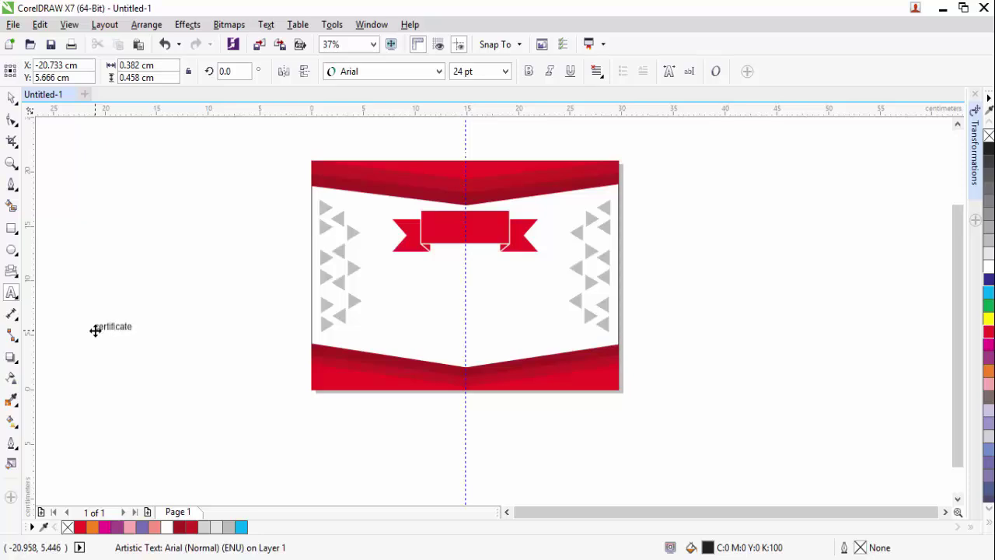
{"action": "left_click_drag", "start_coordinate": [138, 335], "coordinate": [238, 394]}
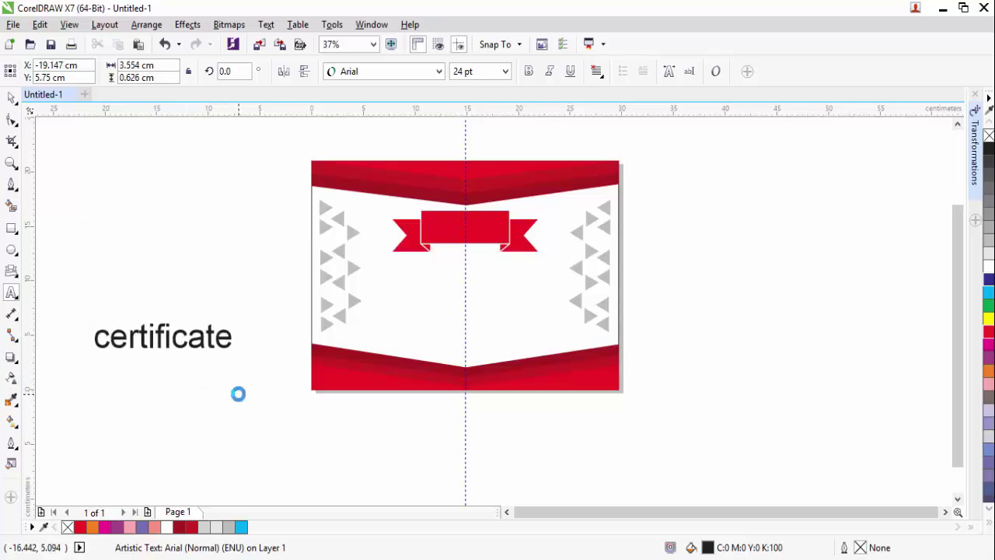
{"action": "left_click", "coordinate": [11, 99]}
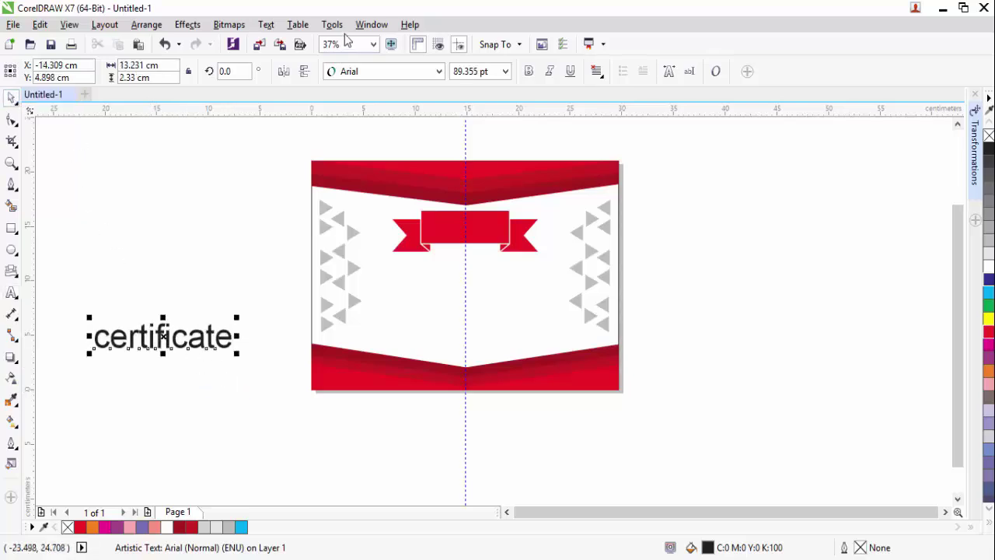
- Change the case of the "certificate" text to UPPERCASE
{"action": "left_click", "coordinate": [267, 25]}
{"action": "left_click", "coordinate": [318, 396]}
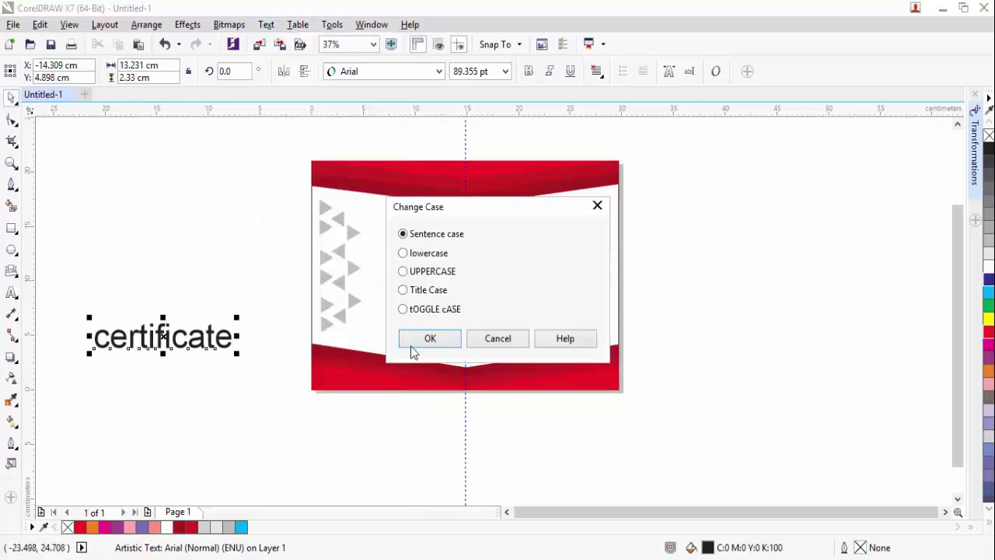
{"action": "left_click", "coordinate": [430, 339]}
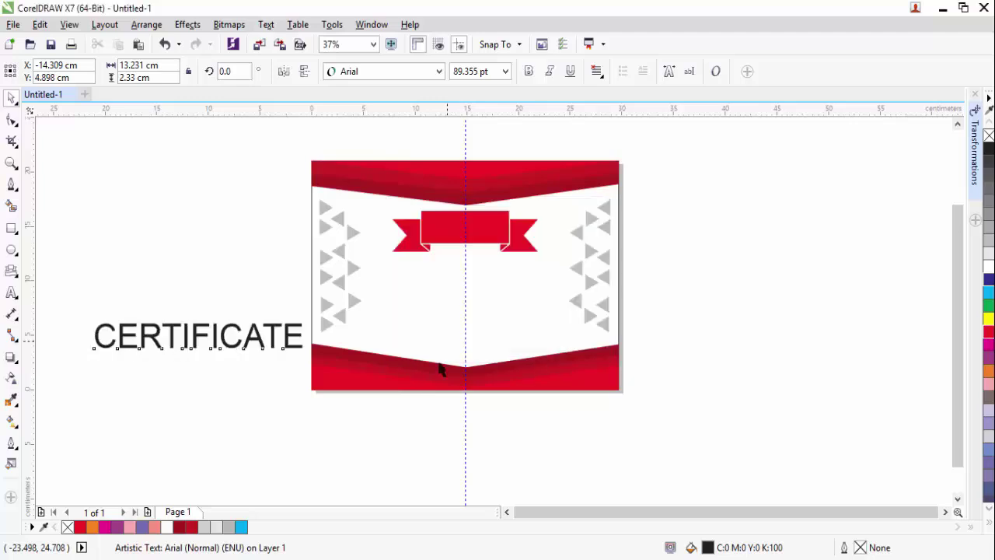
{"action": "left_click", "coordinate": [288, 413]}
- Move the CERTIFICATE text onto the page below the banner and set its font to Bookman Old Style
{"action": "left_click_drag", "start_coordinate": [256, 337], "coordinate": [501, 297]}
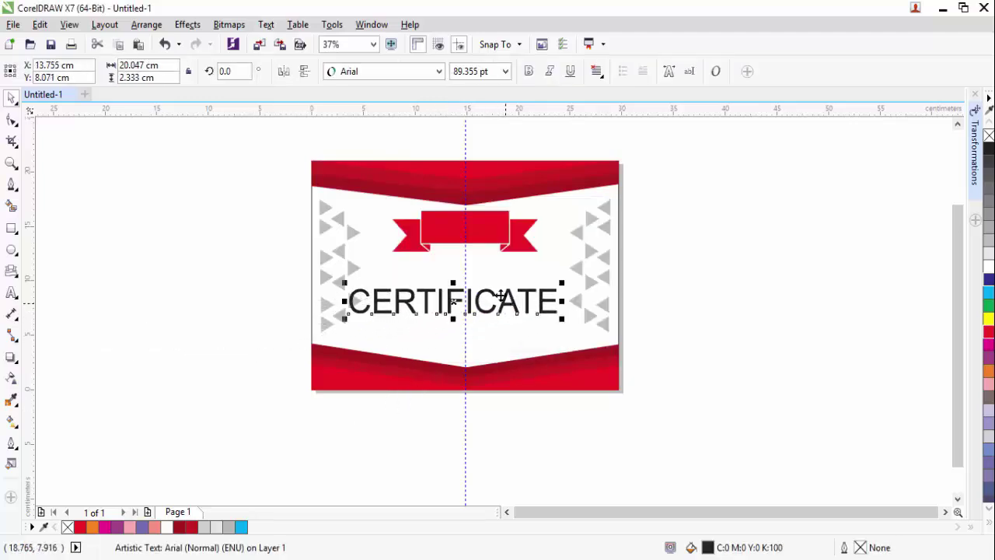
{"action": "left_click", "coordinate": [404, 77]}
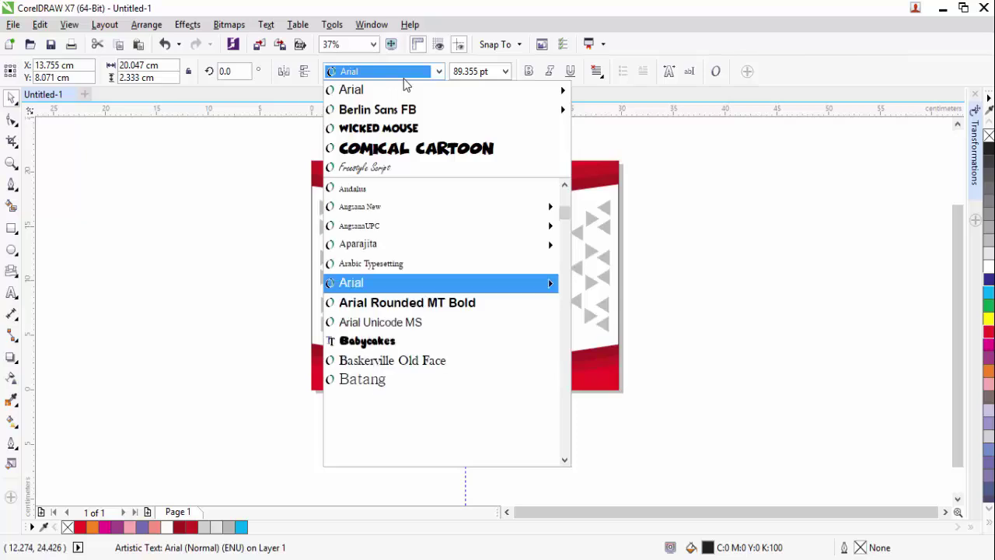
{"action": "scroll", "coordinate": [430, 268], "scroll_direction": "down", "scroll_amount": 5}
{"action": "left_click", "coordinate": [430, 266]}
{"action": "left_click", "coordinate": [278, 301]}
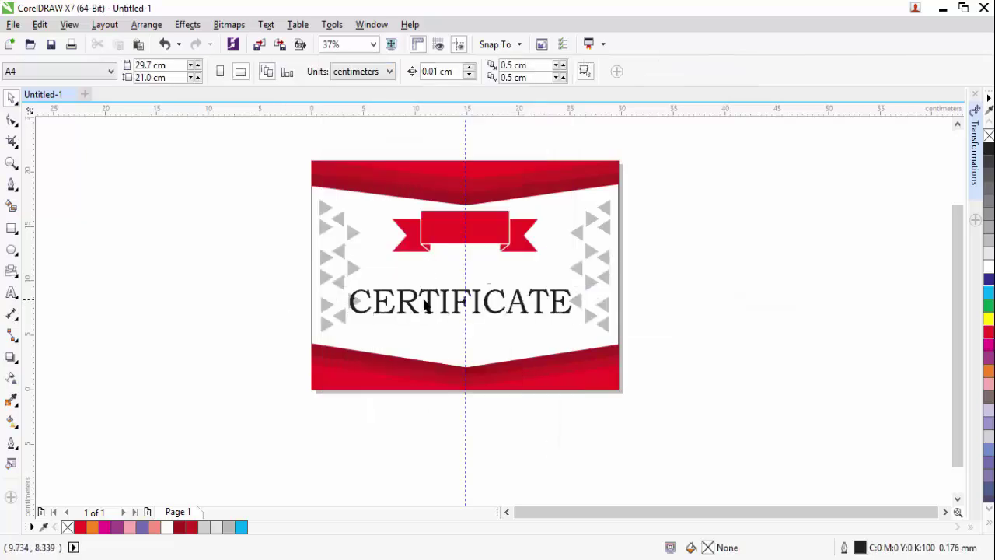
- Scale down the CERTIFICATE text, place it on the banner's middle panel, and widen the banner to fit around it
{"action": "left_click_drag", "start_coordinate": [429, 307], "coordinate": [723, 278]}
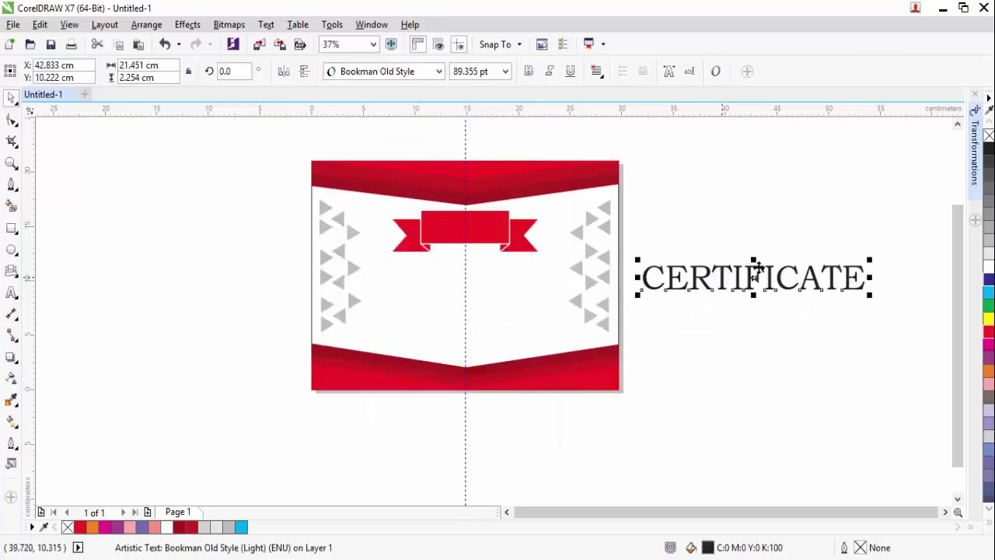
{"action": "left_click_drag", "start_coordinate": [858, 260], "coordinate": [541, 235]}
{"action": "scroll", "coordinate": [506, 237], "scroll_direction": "up", "scroll_amount": 3}
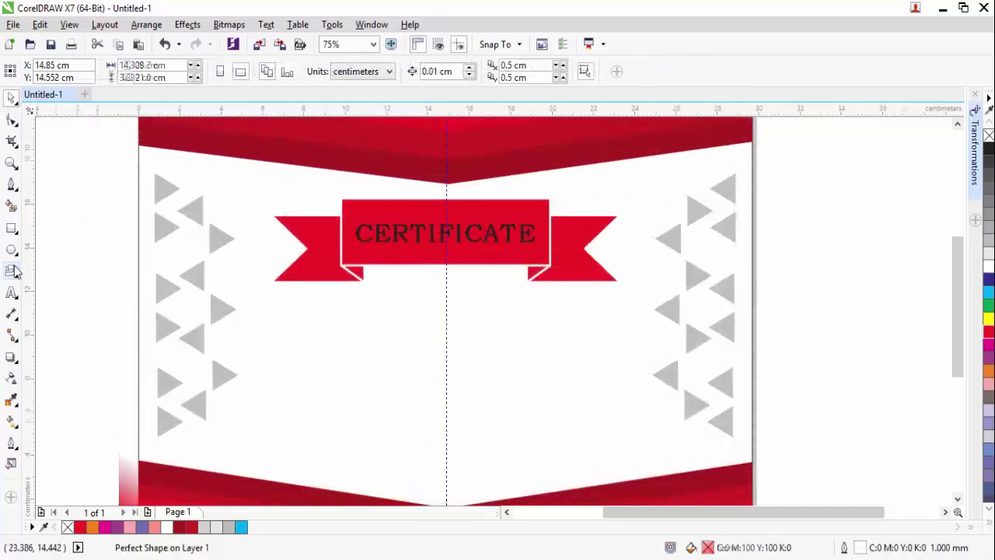
- Draw a small star about 0.9 by 0.8 cm below the banner and set it to 5 points
{"action": "left_click", "coordinate": [16, 274]}
{"action": "left_click", "coordinate": [35, 287]}
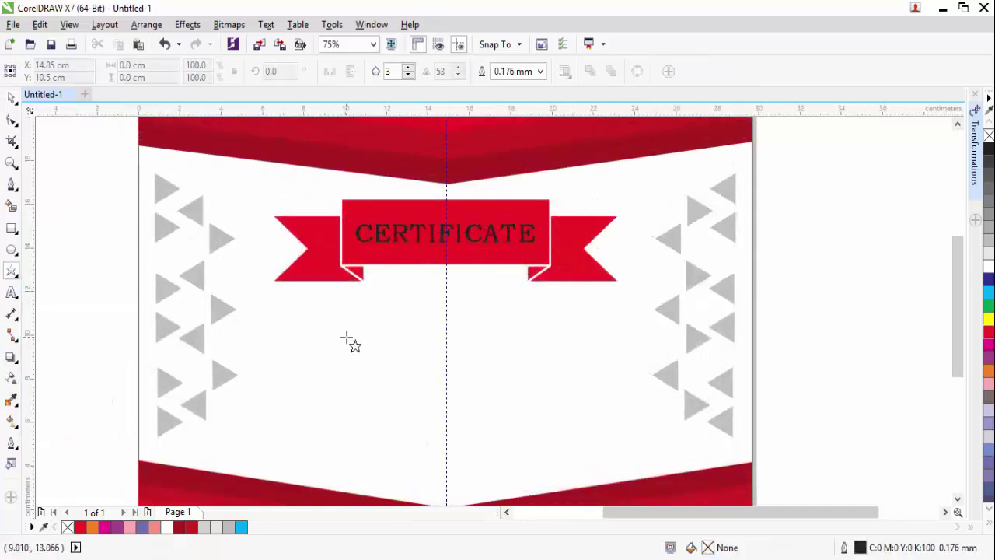
{"action": "left_click_drag", "start_coordinate": [339, 317], "coordinate": [359, 336]}
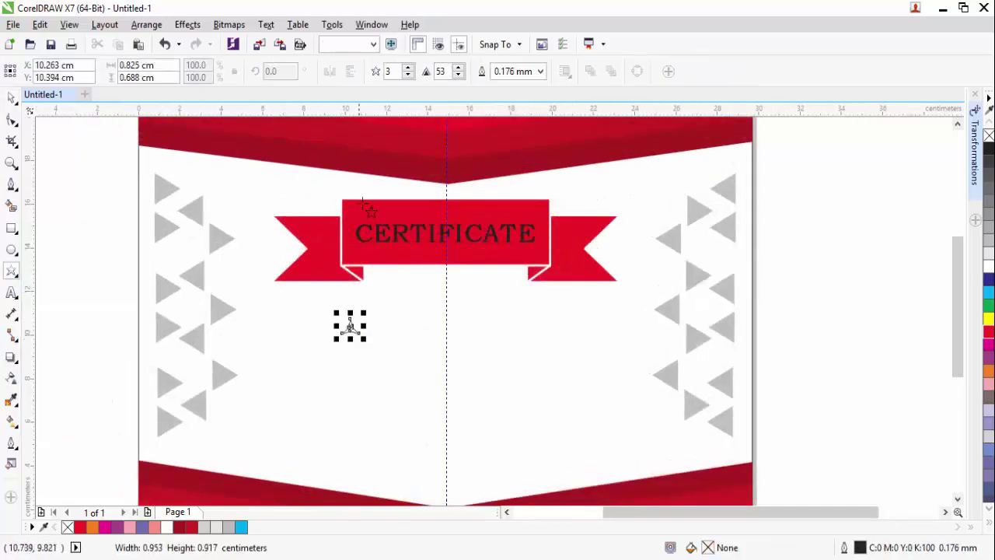
{"action": "left_click", "coordinate": [407, 68]}
{"action": "left_click", "coordinate": [408, 67]}
{"action": "left_click", "coordinate": [12, 96]}
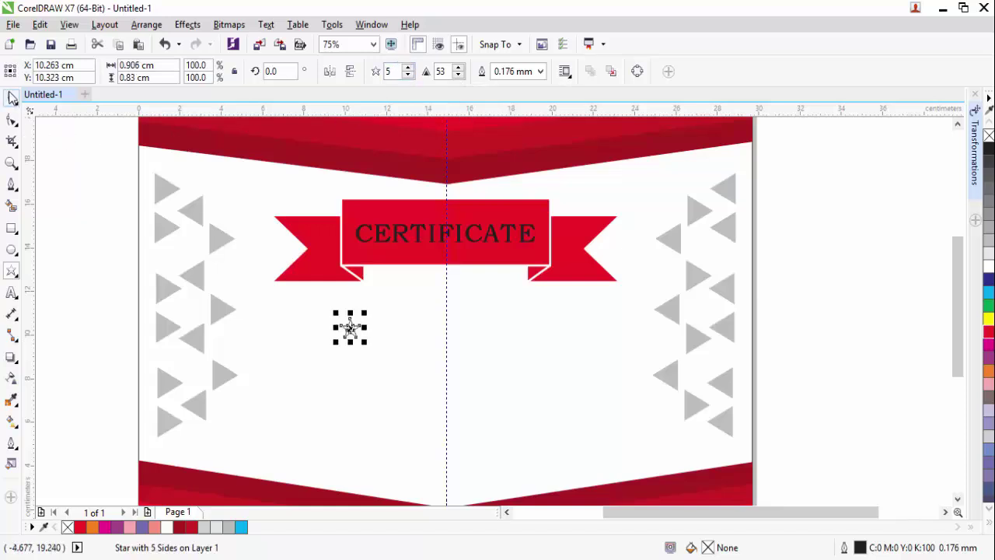
- Place the star on the banner just before the CERTIFICATE text and scale it down to about 72%
{"action": "left_click", "coordinate": [257, 299]}
{"action": "left_click", "coordinate": [350, 332]}
{"action": "left_click_drag", "start_coordinate": [351, 330], "coordinate": [361, 238]}
{"action": "scroll", "coordinate": [361, 238], "scroll_direction": "up", "scroll_amount": 4}
{"action": "left_click_drag", "start_coordinate": [368, 271], "coordinate": [346, 224]}
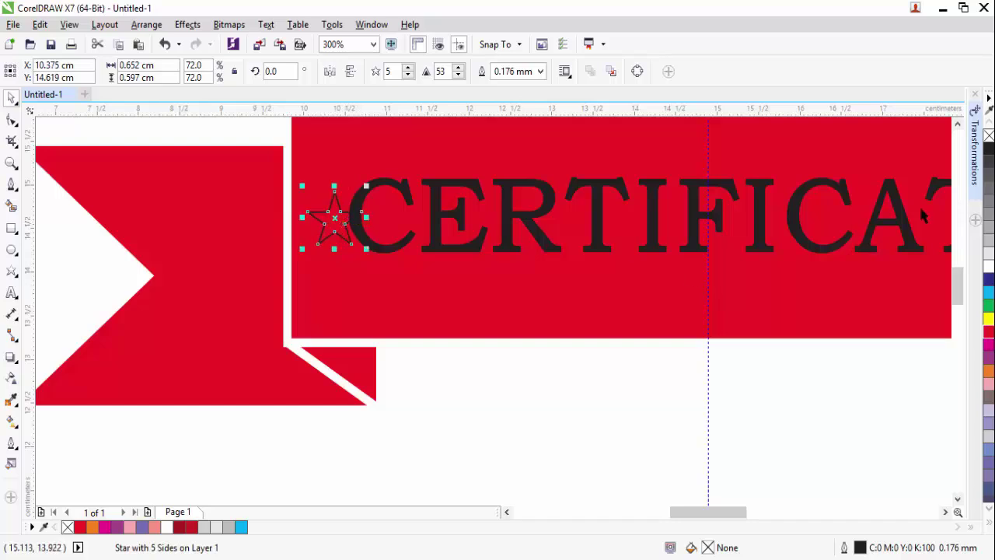
- Give the star a white fill and a white outline
{"action": "left_click", "coordinate": [989, 267]}
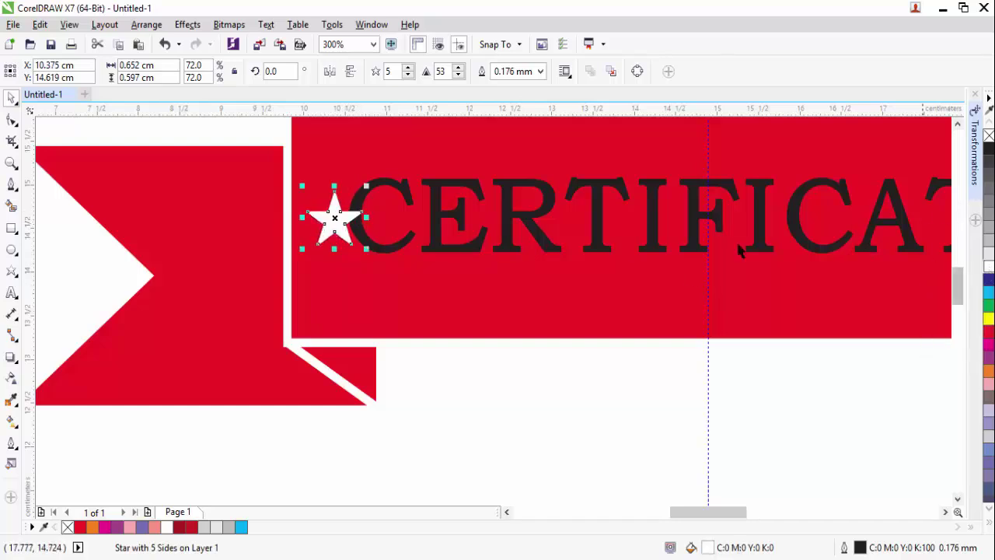
{"action": "scroll", "coordinate": [680, 246], "scroll_direction": "down", "scroll_amount": 2}
{"action": "left_click_drag", "start_coordinate": [756, 514], "coordinate": [801, 504]}
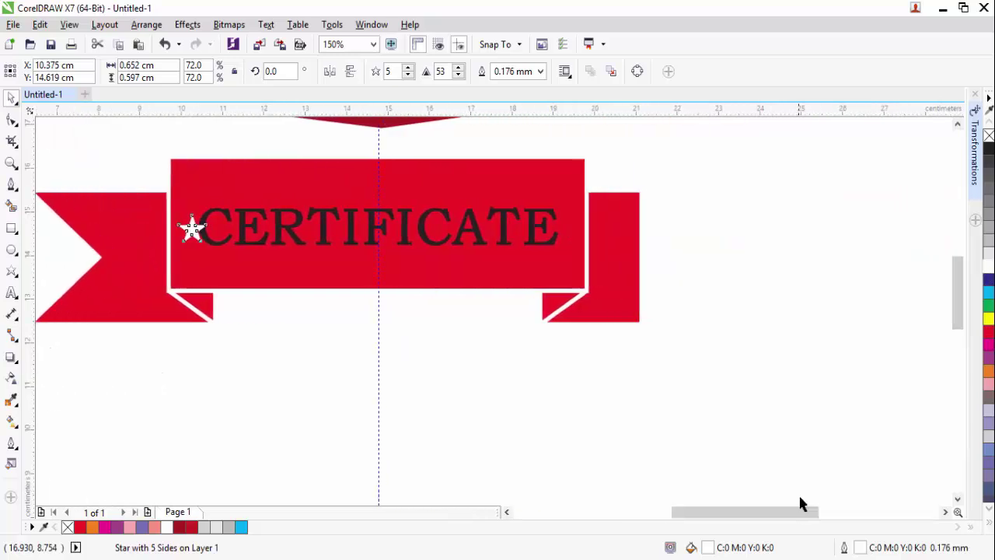
- Scale the CERTIFICATE text down to about 30 pt beside the star and place a copy of the star after its last letter
{"action": "left_click", "coordinate": [534, 242]}
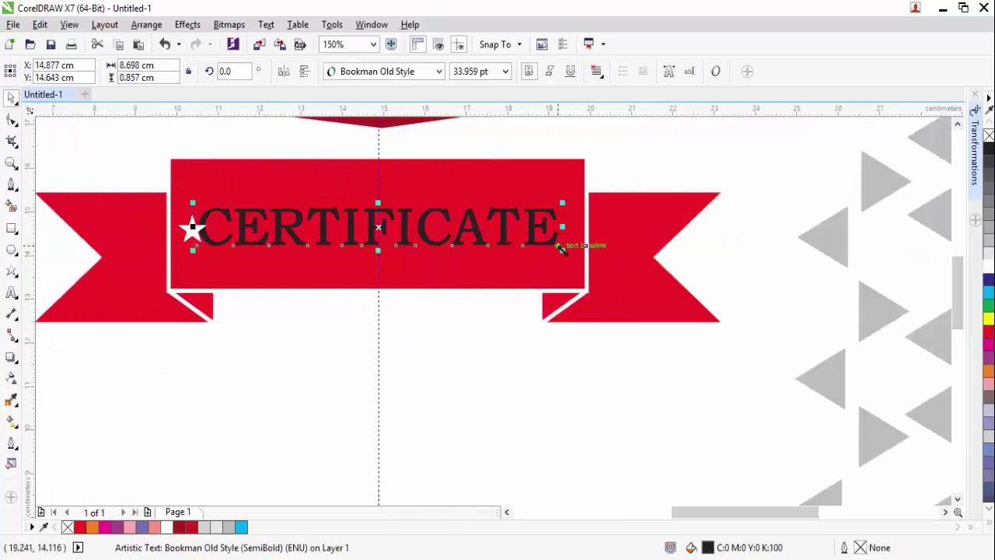
{"action": "left_click_drag", "start_coordinate": [561, 249], "coordinate": [555, 244]}
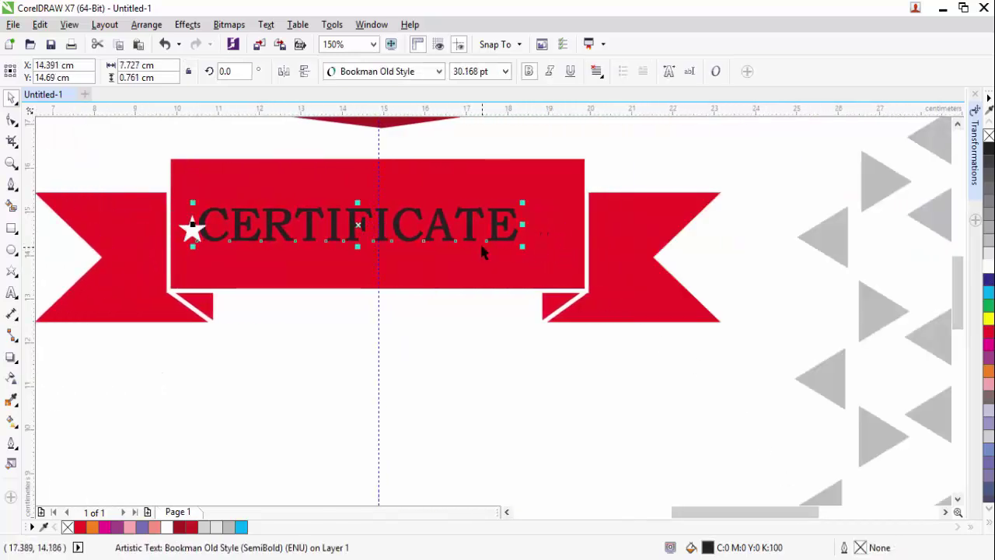
{"action": "left_click_drag", "start_coordinate": [255, 221], "coordinate": [267, 225]}
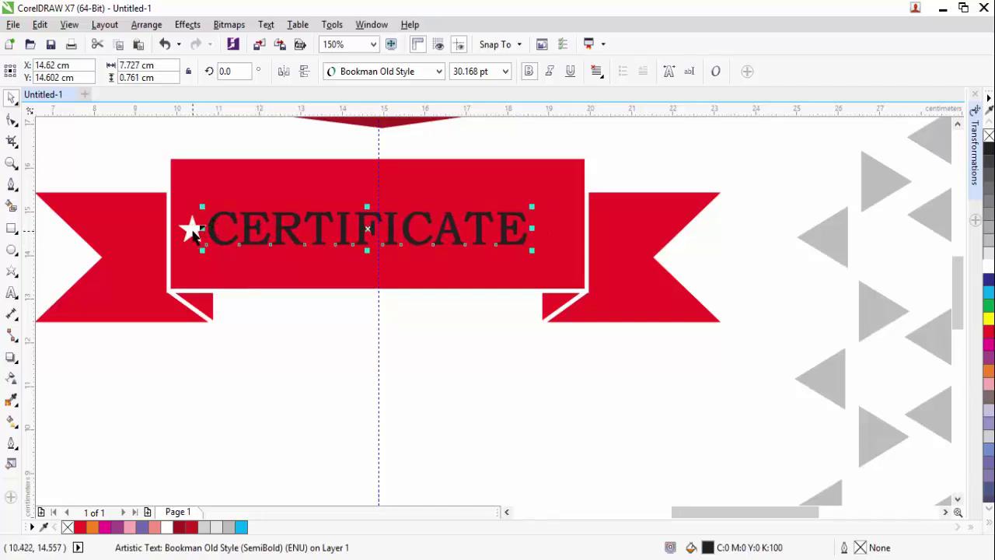
{"action": "left_click_drag", "start_coordinate": [192, 230], "coordinate": [557, 233]}
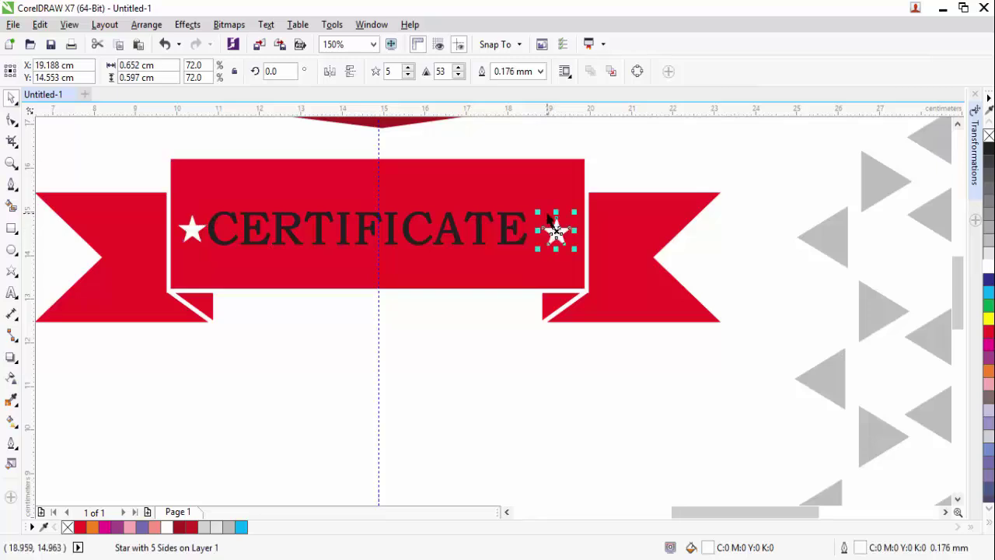
{"action": "left_click", "coordinate": [576, 185], "text": "shift"}
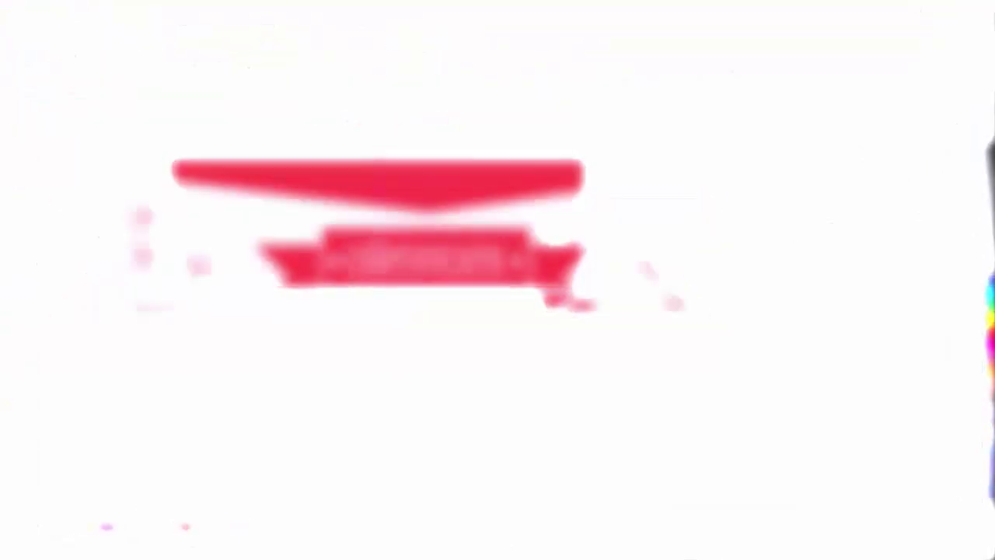
- Add the text "of appreciation" below the banner and change its case to UPPERCASE
{"action": "type", "text": "ppreciation"}
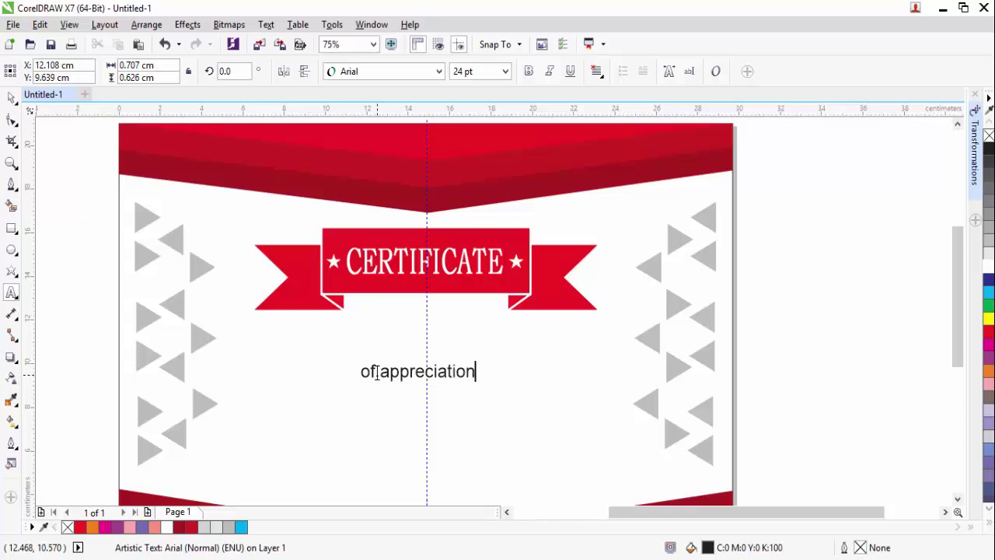
{"action": "left_click", "coordinate": [13, 97]}
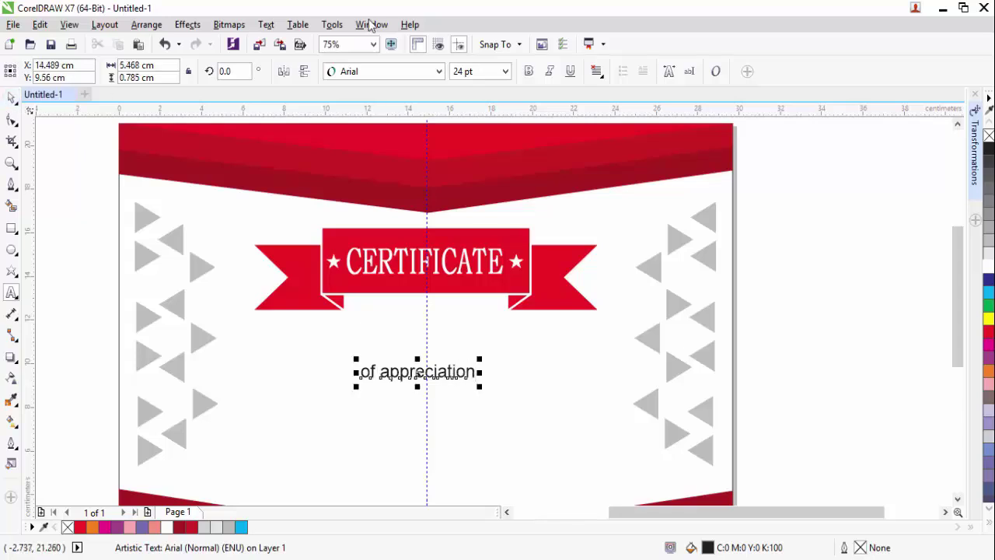
{"action": "left_click", "coordinate": [267, 26]}
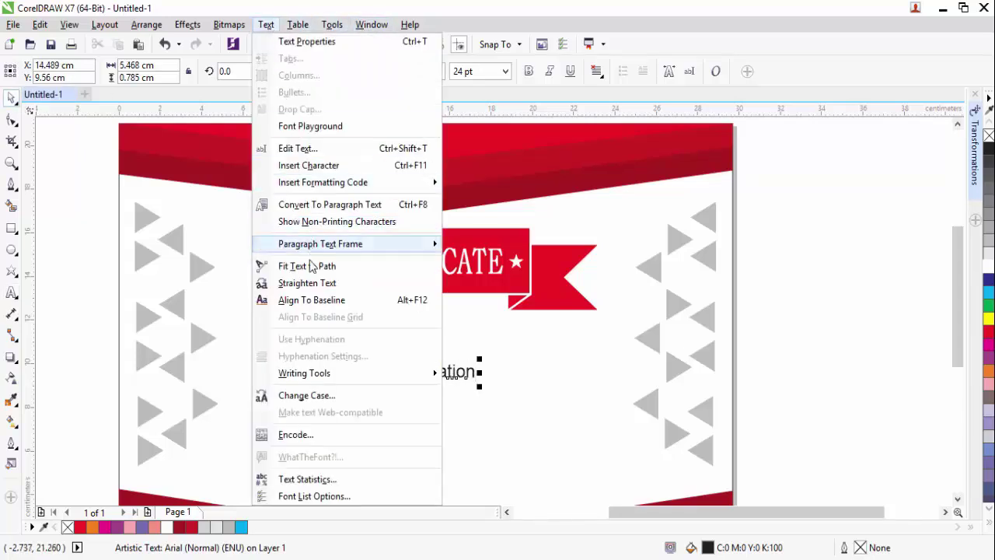
{"action": "left_click", "coordinate": [328, 397]}
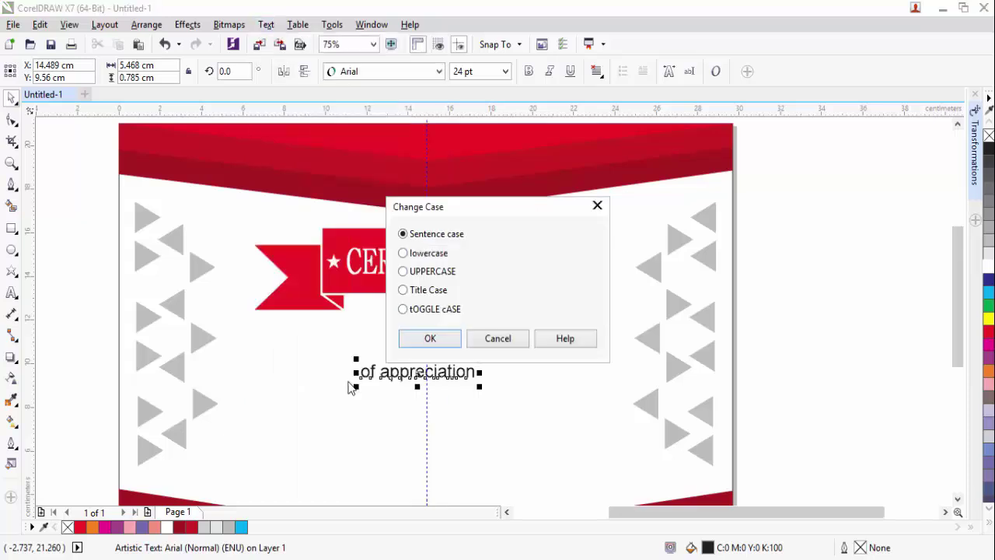
{"action": "left_click", "coordinate": [430, 338]}
{"action": "left_click", "coordinate": [812, 333]}
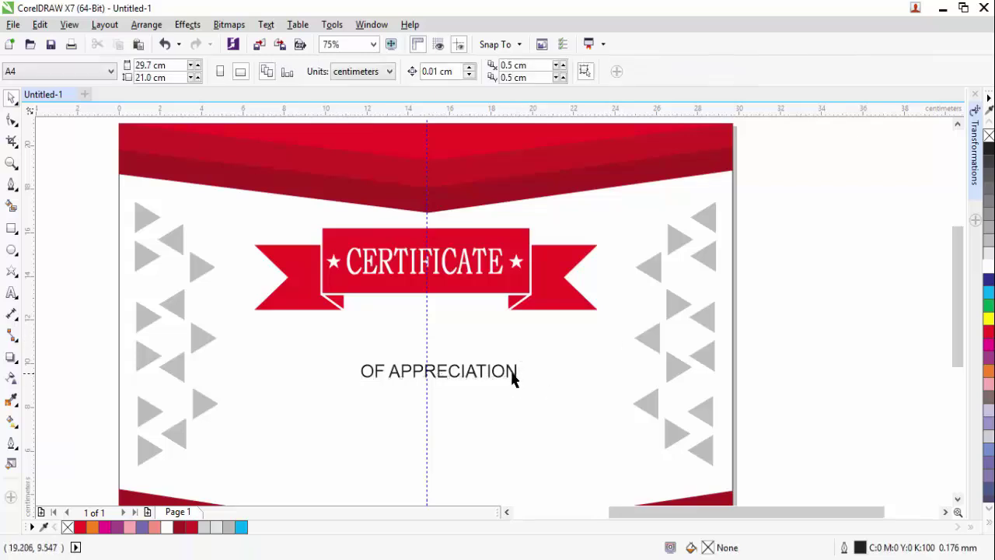
- Set OF APPRECIATION in Bookman Old Style (Light) and fit it directly under the banner's middle panel, narrowed to about 7 cm wide
{"action": "left_click", "coordinate": [513, 377]}
{"action": "left_click", "coordinate": [366, 71]}
{"action": "left_click", "coordinate": [439, 71]}
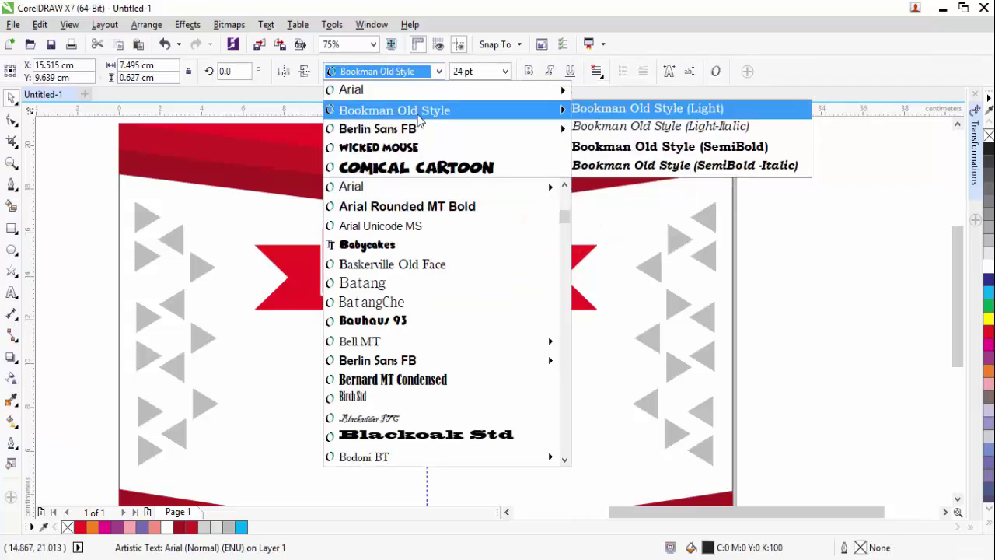
{"action": "left_click", "coordinate": [418, 111]}
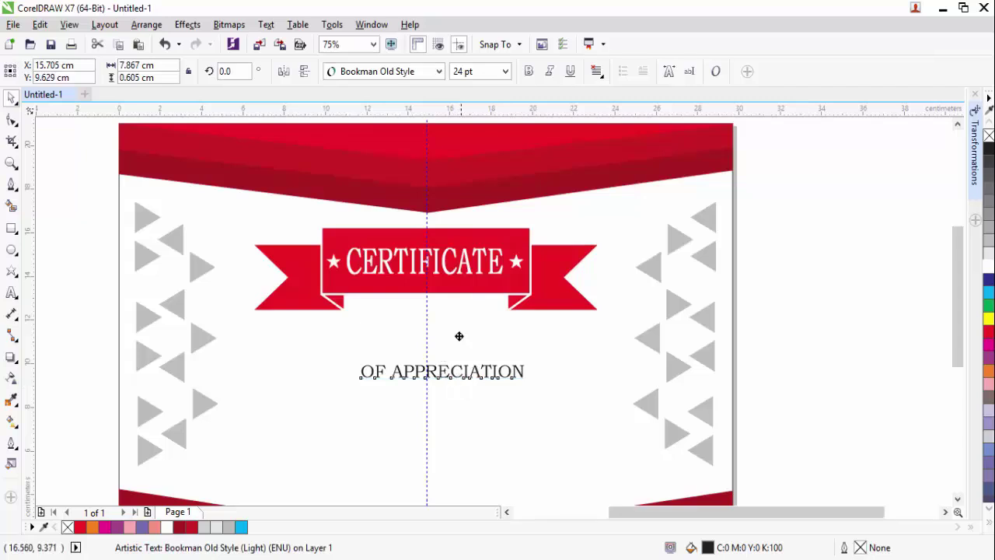
{"action": "left_click_drag", "start_coordinate": [455, 377], "coordinate": [444, 318]}
{"action": "scroll", "coordinate": [514, 315], "scroll_direction": "up", "scroll_amount": 2}
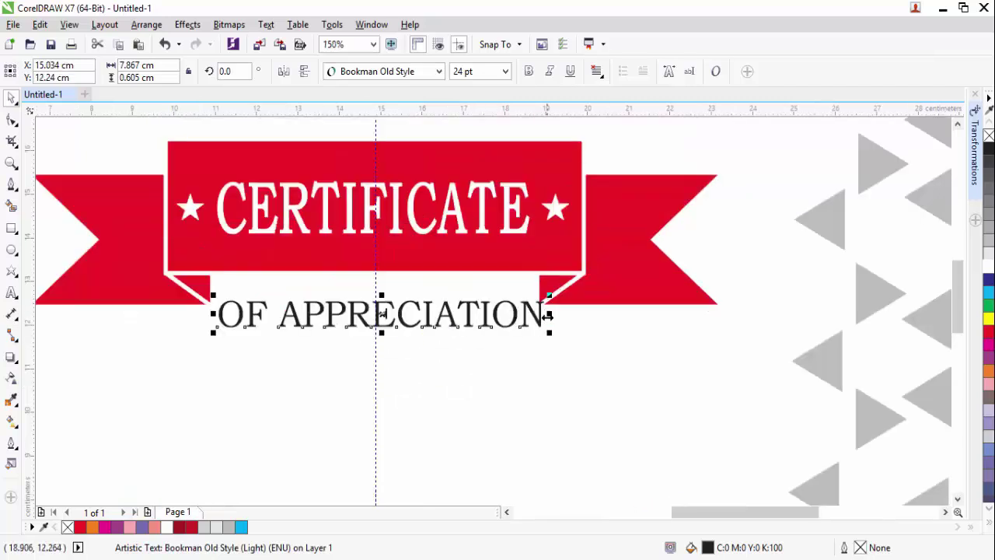
{"action": "left_click_drag", "start_coordinate": [547, 314], "coordinate": [480, 308]}
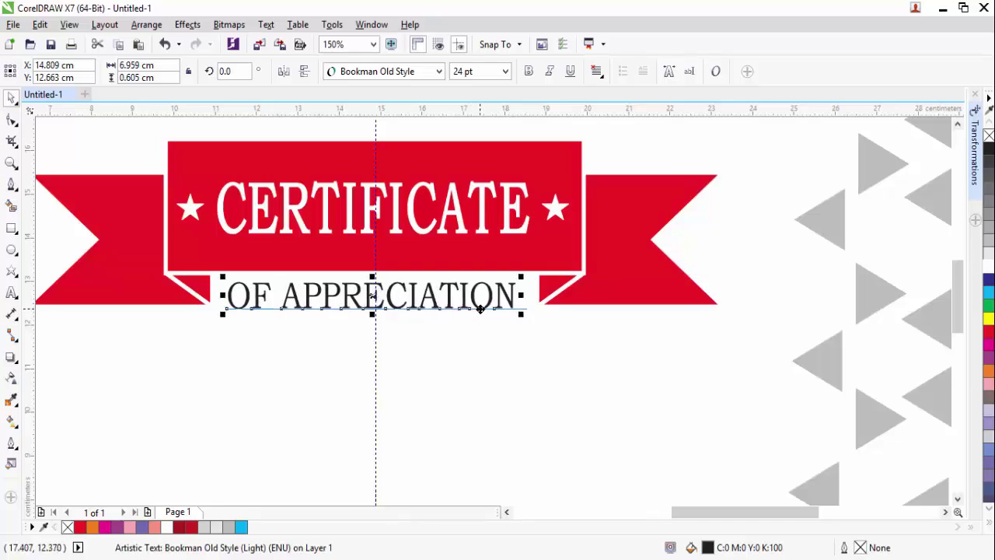
- Draw a thin rectangle about 9.8 by 0.4 cm below OF APPRECIATION and convert it to curves
{"action": "left_click", "coordinate": [12, 227]}
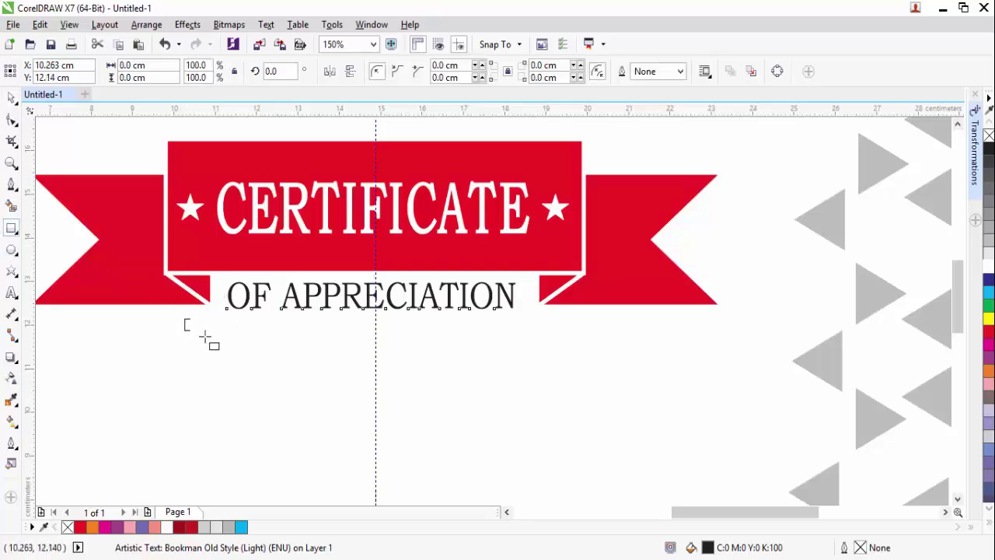
{"action": "left_click_drag", "start_coordinate": [185, 319], "coordinate": [559, 357]}
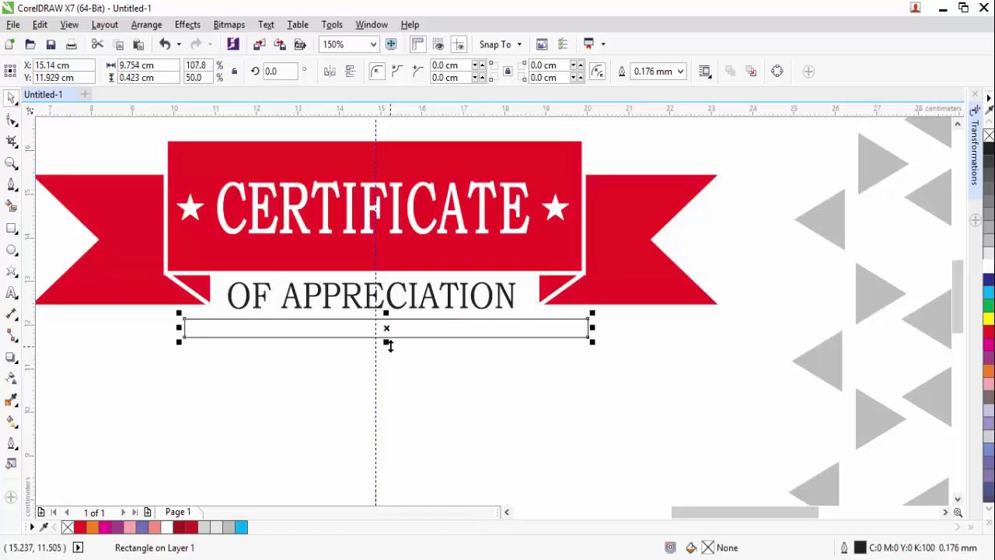
{"action": "left_click", "coordinate": [12, 119]}
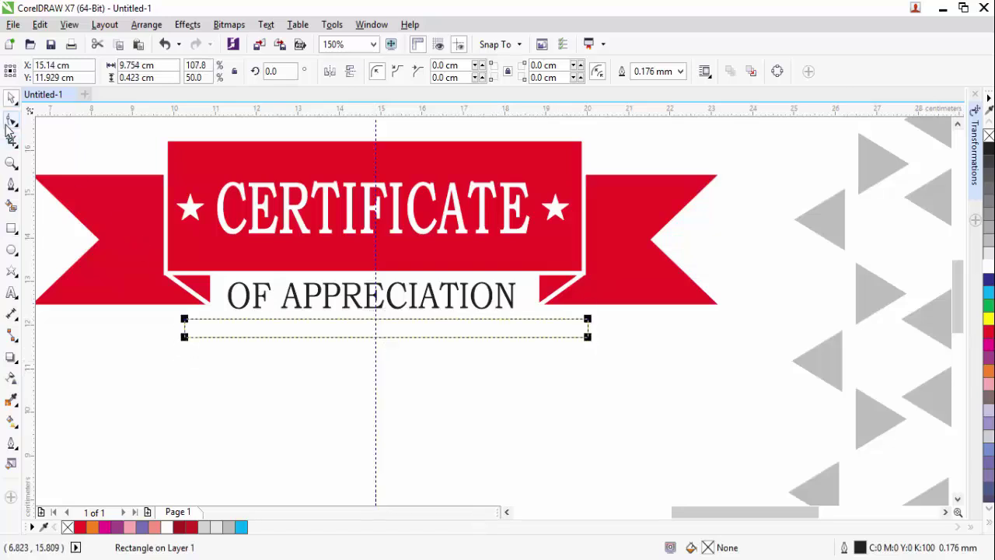
{"action": "left_click", "coordinate": [146, 24]}
{"action": "left_click", "coordinate": [163, 205]}
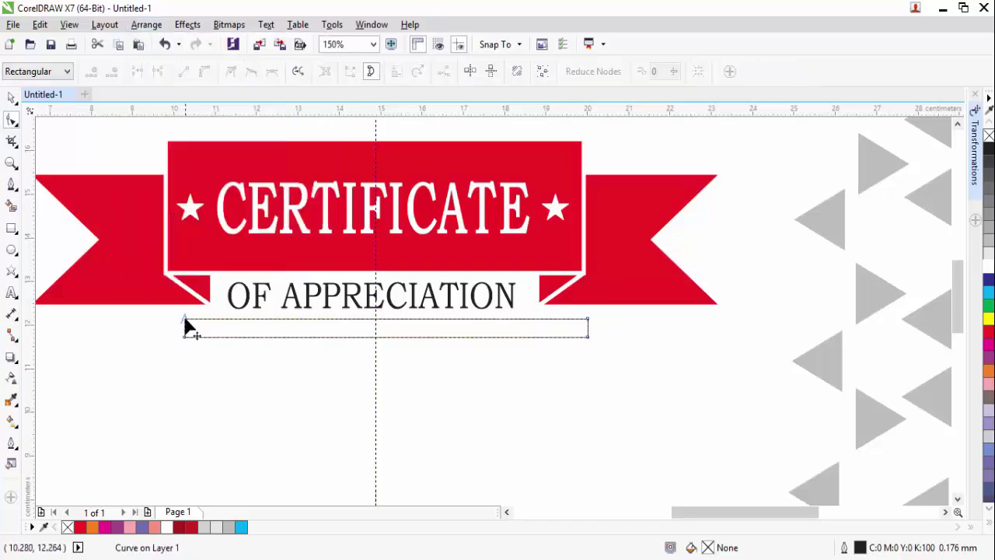
- Add a node at the middle of the strip's left edge and move it inward to form a V-shaped notch
{"action": "scroll", "coordinate": [184, 327], "scroll_direction": "up", "scroll_amount": 3}
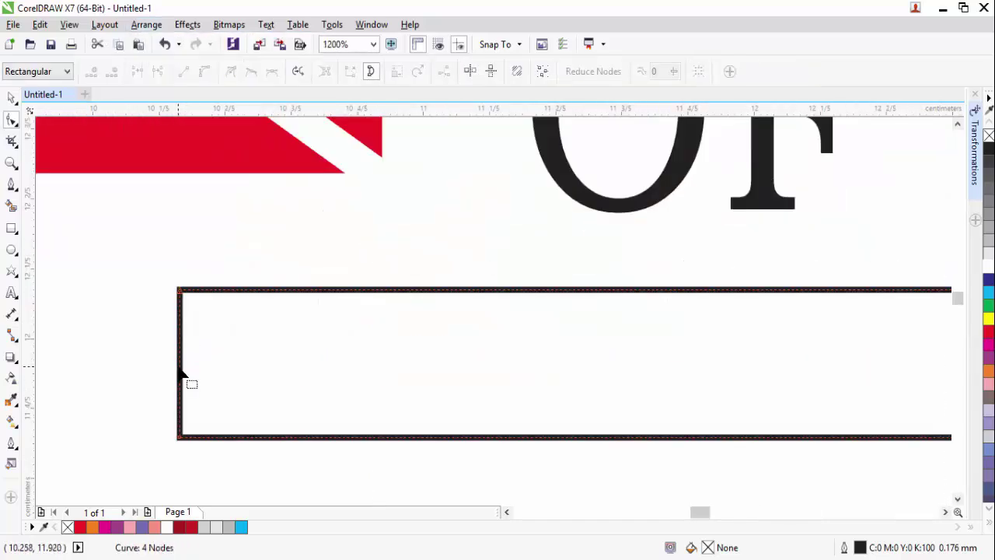
{"action": "left_click", "coordinate": [179, 364]}
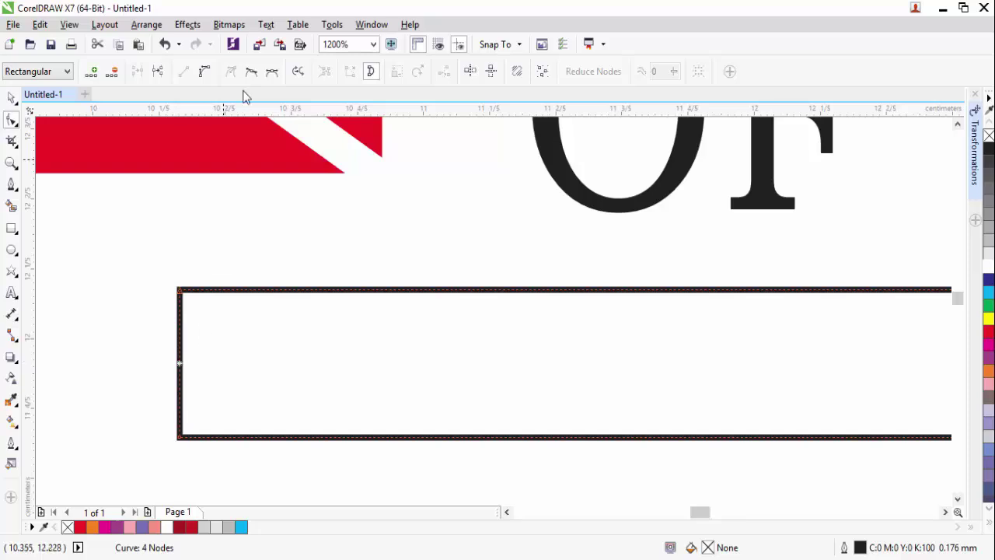
{"action": "left_click", "coordinate": [92, 72]}
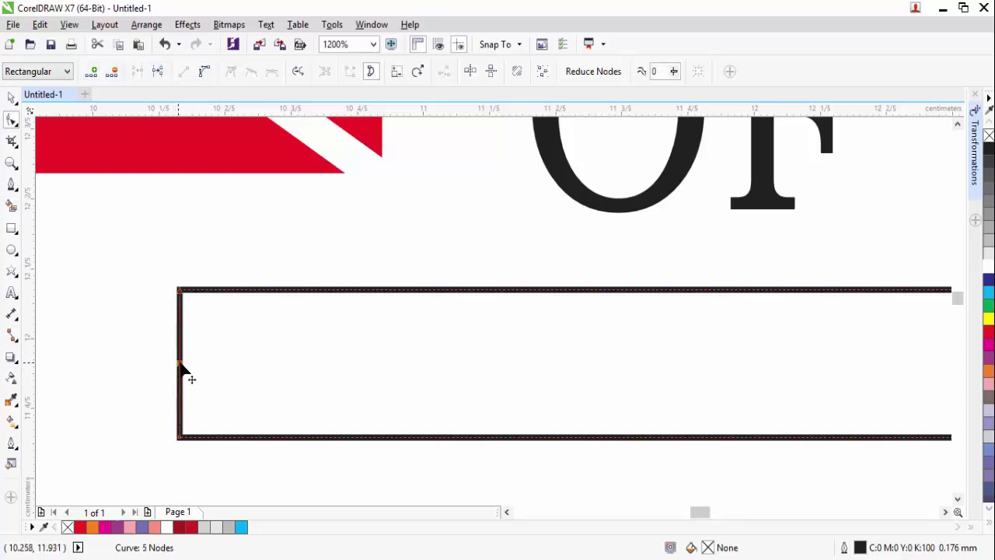
{"action": "left_click_drag", "start_coordinate": [180, 365], "coordinate": [223, 366]}
{"action": "scroll", "coordinate": [241, 342], "scroll_direction": "down", "scroll_amount": 2}
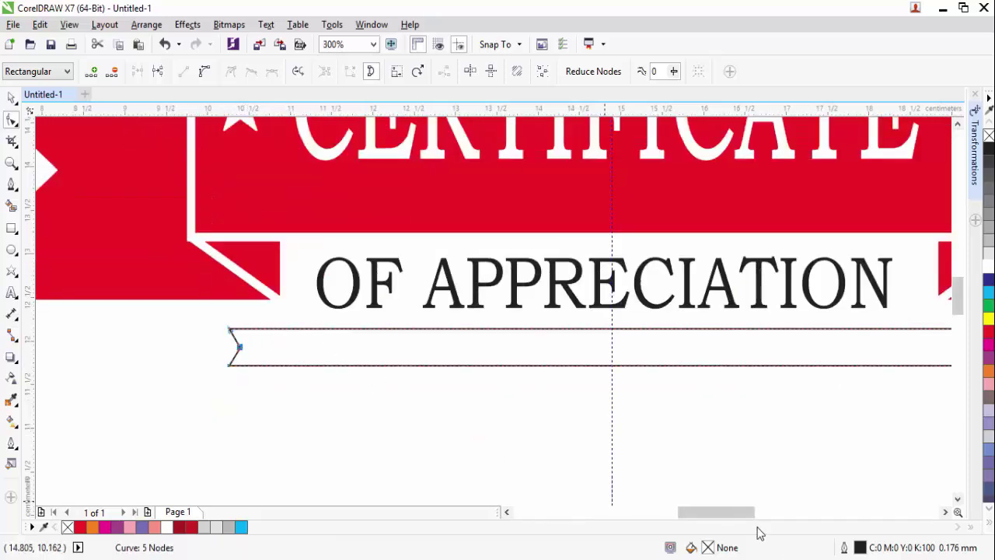
- Add a node at the middle of the strip's right edge and move it inward to form a matching notch
{"action": "left_click_drag", "start_coordinate": [750, 512], "coordinate": [774, 514]}
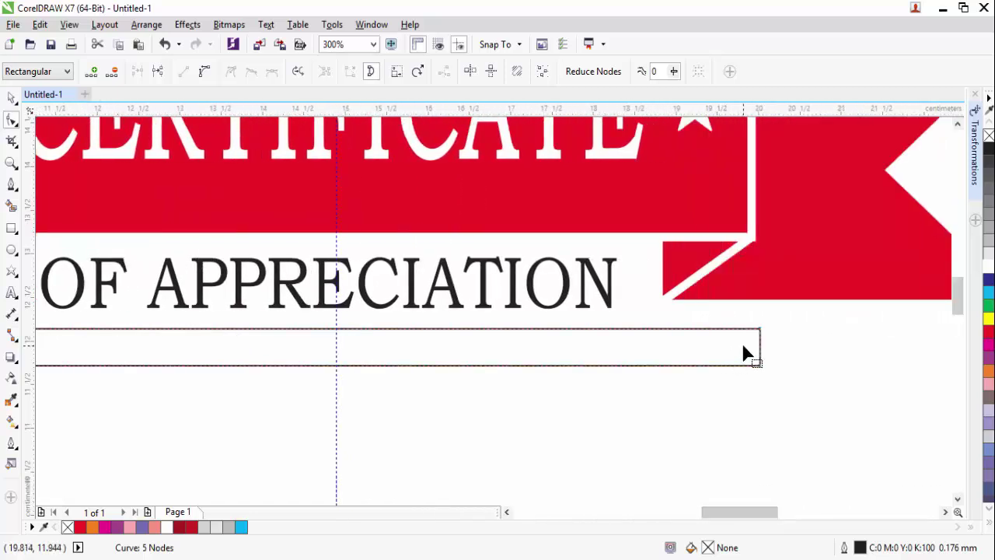
{"action": "scroll", "coordinate": [762, 353], "scroll_direction": "up", "scroll_amount": 2}
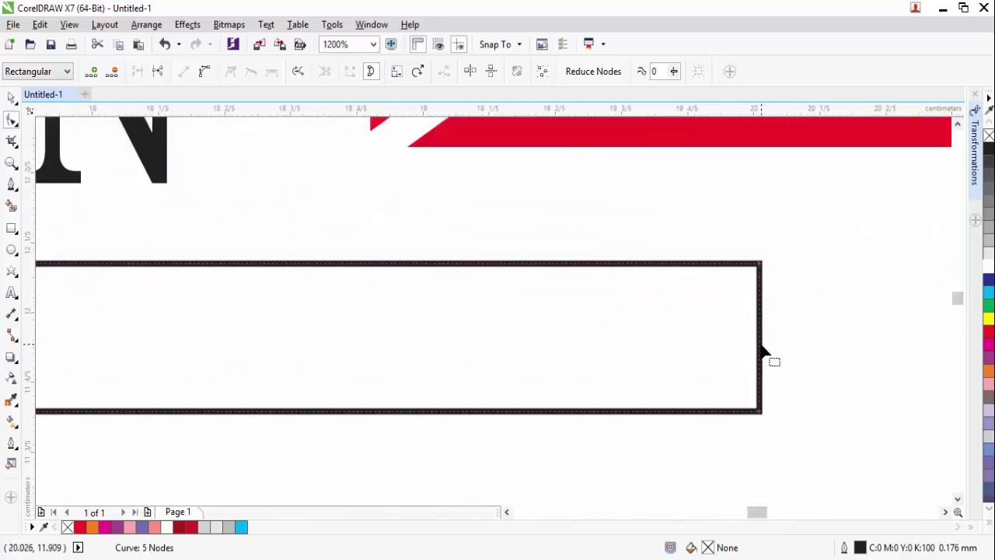
{"action": "left_click", "coordinate": [762, 346]}
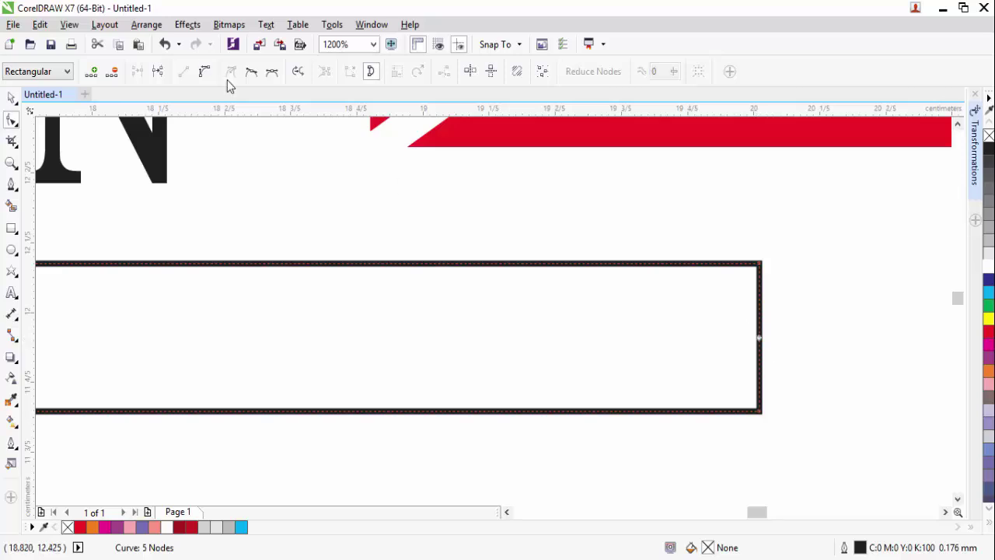
{"action": "left_click", "coordinate": [91, 71]}
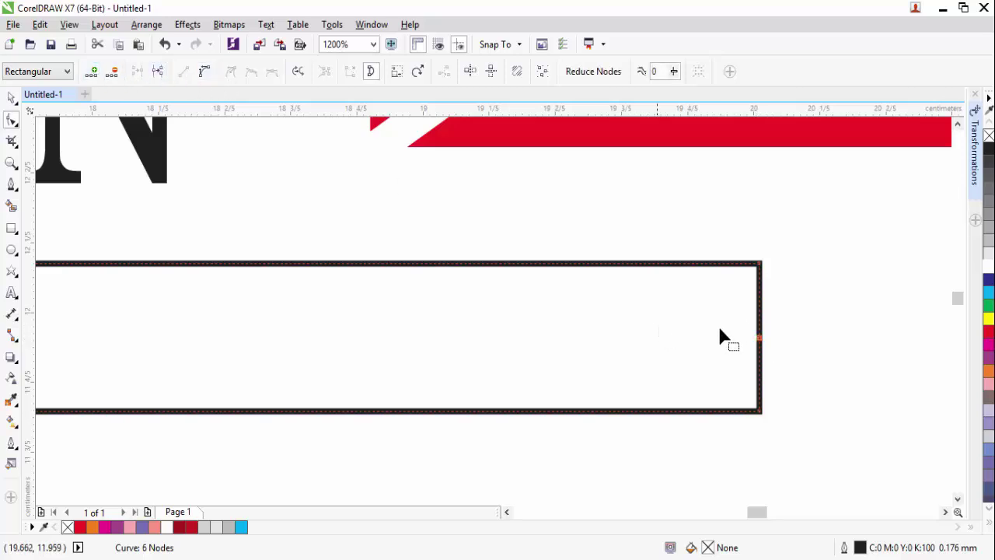
{"action": "scroll", "coordinate": [758, 350], "scroll_direction": "up", "scroll_amount": 1}
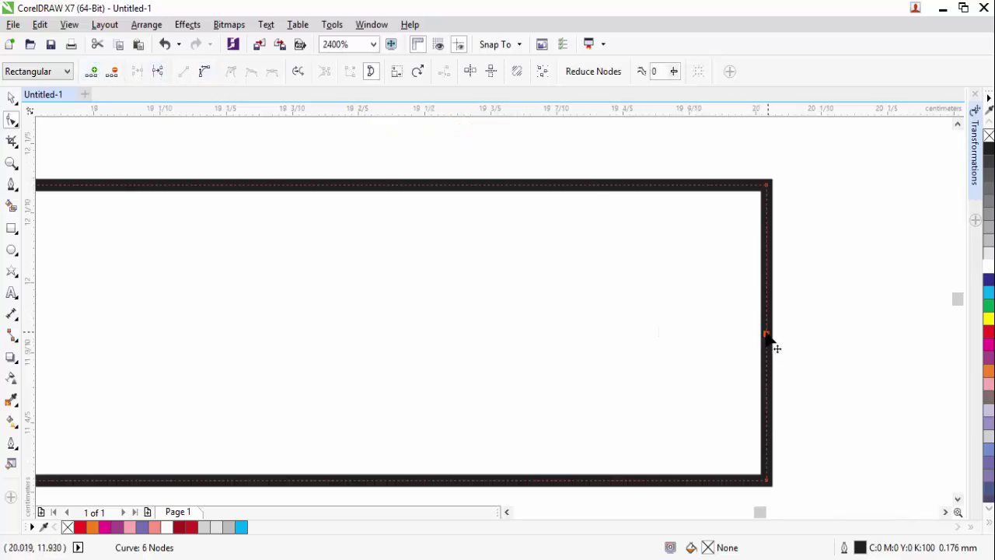
{"action": "left_click_drag", "start_coordinate": [766, 333], "coordinate": [702, 333]}
{"action": "scroll", "coordinate": [703, 339], "scroll_direction": "down", "scroll_amount": 6}
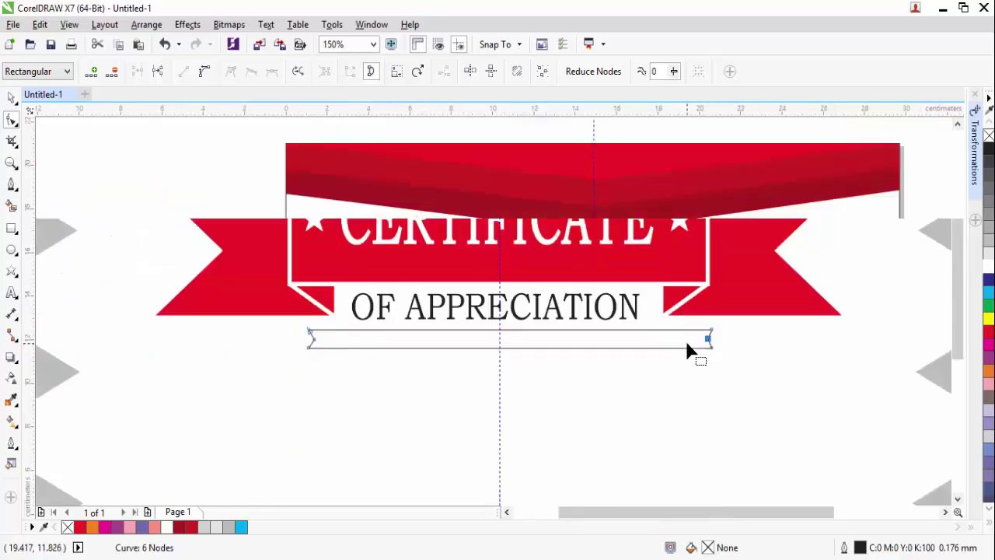
- Move the strip's right notch node slightly further inward to match the left notch, and deselect the strip
{"action": "scroll", "coordinate": [685, 338], "scroll_direction": "up", "scroll_amount": 1}
{"action": "scroll", "coordinate": [702, 347], "scroll_direction": "down", "scroll_amount": 1}
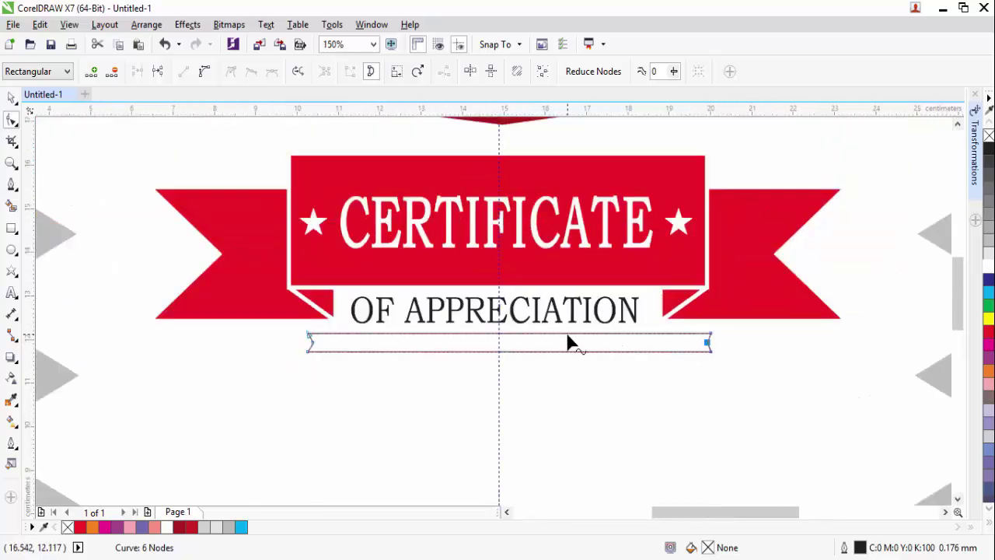
{"action": "scroll", "coordinate": [626, 351], "scroll_direction": "up", "scroll_amount": 1}
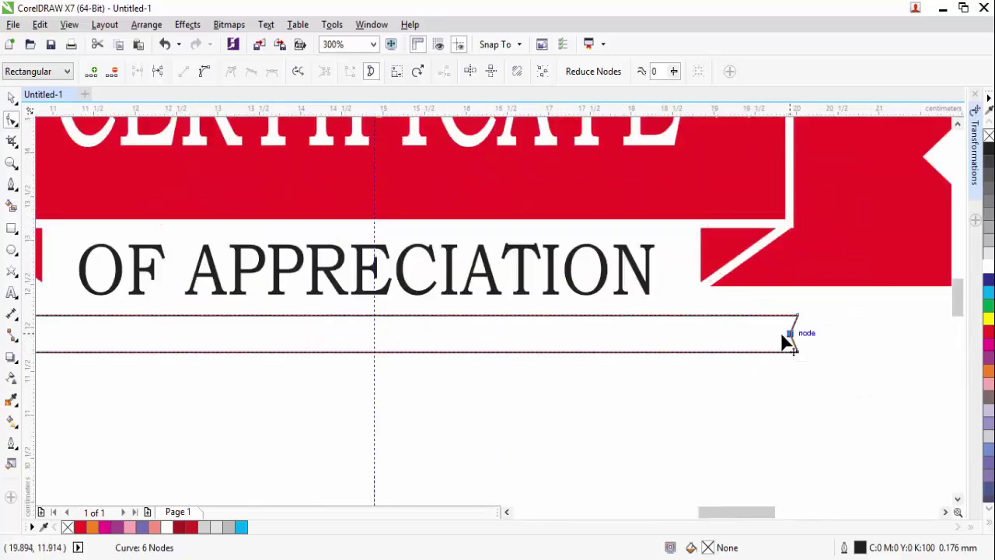
{"action": "scroll", "coordinate": [788, 337], "scroll_direction": "up", "scroll_amount": 2}
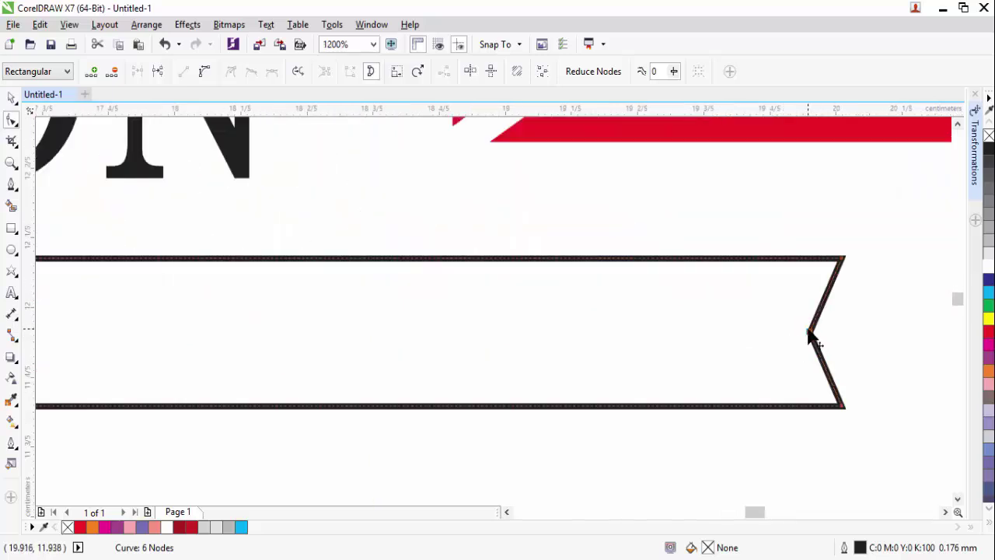
{"action": "left_click_drag", "start_coordinate": [806, 332], "coordinate": [801, 330]}
{"action": "scroll", "coordinate": [793, 348], "scroll_direction": "down", "scroll_amount": 2}
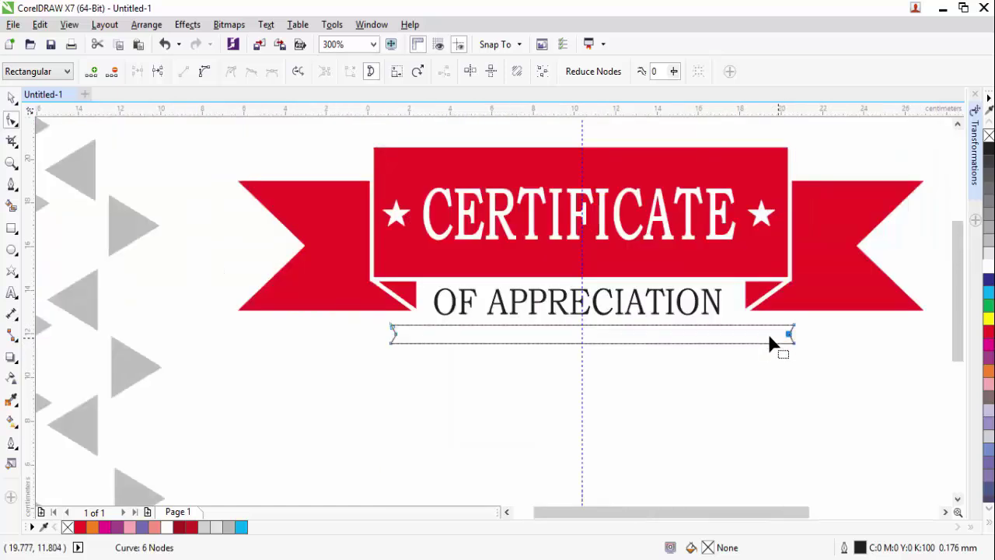
{"action": "left_click", "coordinate": [12, 98]}
{"action": "left_click", "coordinate": [43, 169]}
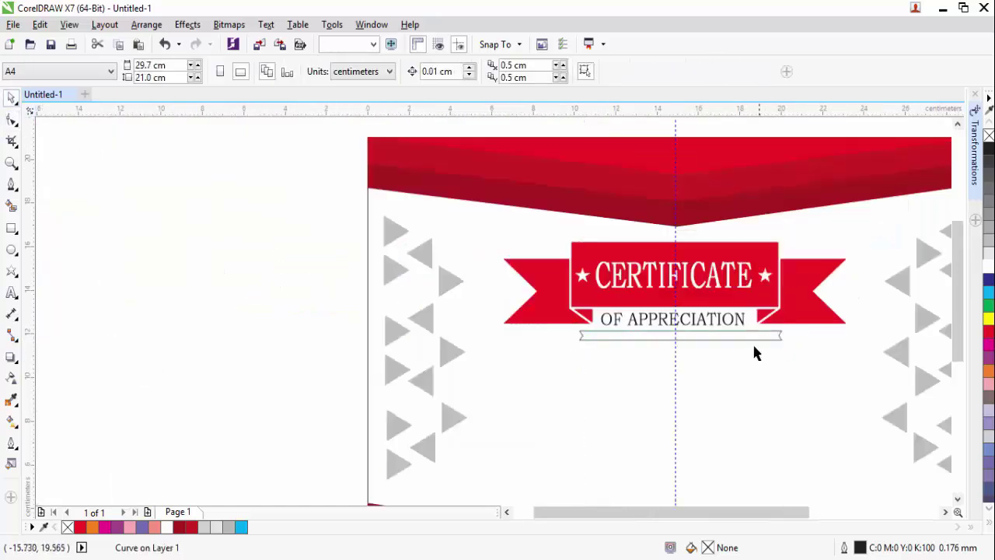
{"action": "scroll", "coordinate": [754, 344], "scroll_direction": "up", "scroll_amount": 1}
{"action": "scroll", "coordinate": [759, 370], "scroll_direction": "up", "scroll_amount": 1}
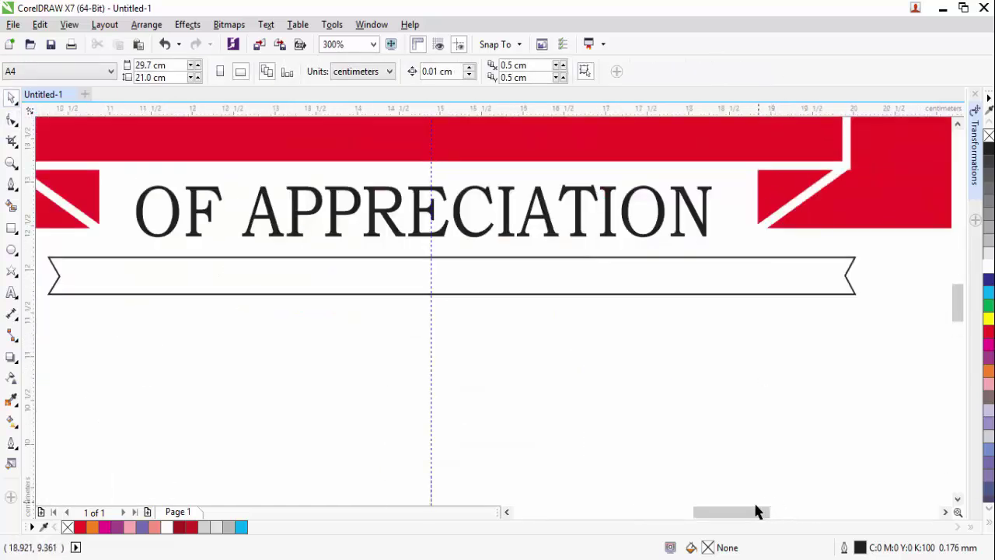
{"action": "left_click_drag", "start_coordinate": [752, 513], "coordinate": [752, 511]}
{"action": "scroll", "coordinate": [737, 418], "scroll_direction": "down", "scroll_amount": 1}
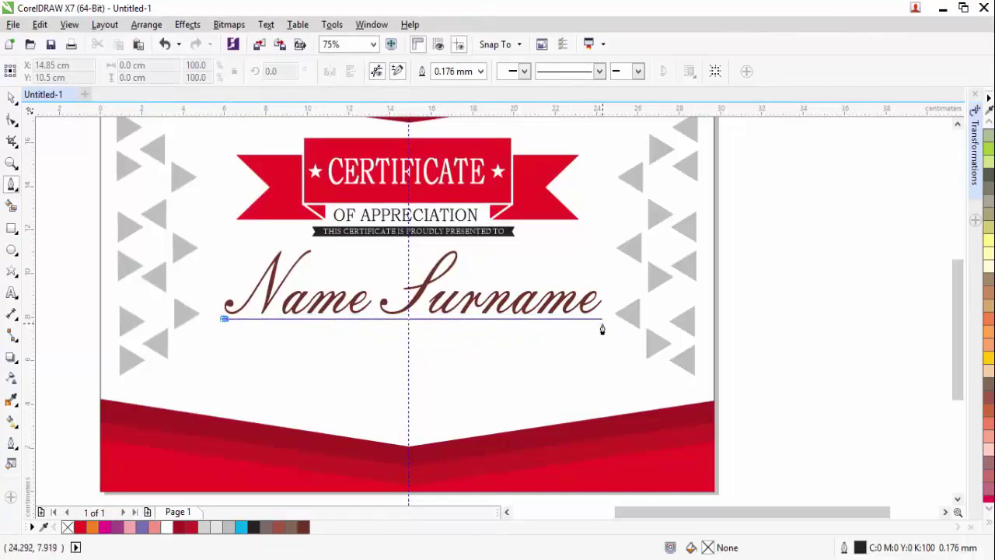
- Replace the crooked underline with a straight horizontal line about 18 cm long beneath the recipient name
{"action": "left_click", "coordinate": [603, 324], "text": "shift"}
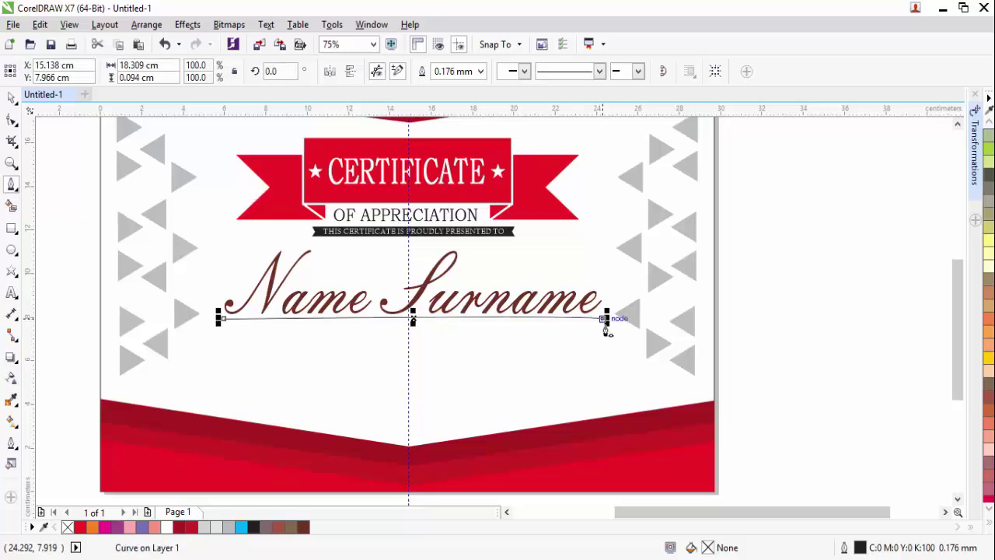
{"action": "key", "text": "Delete"}
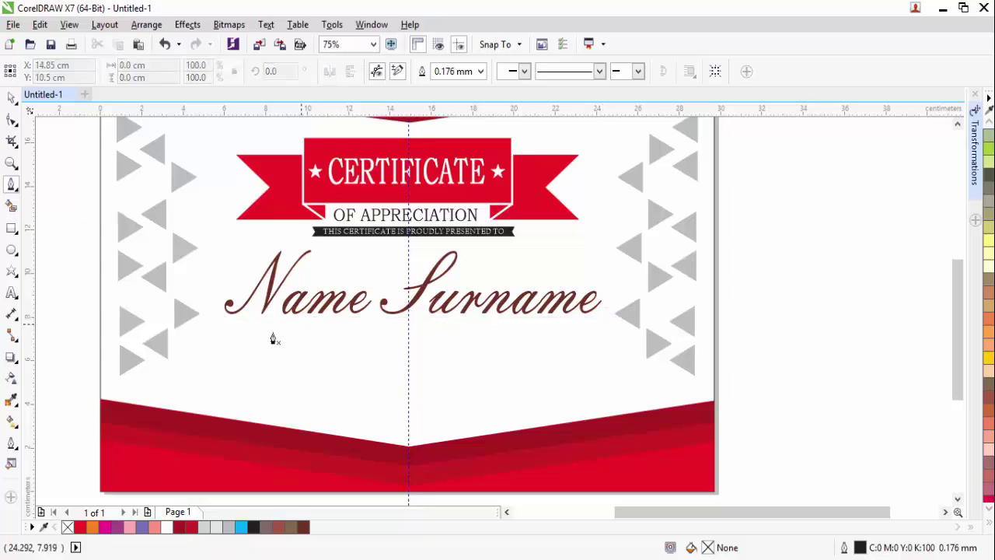
{"action": "left_click", "coordinate": [224, 324]}
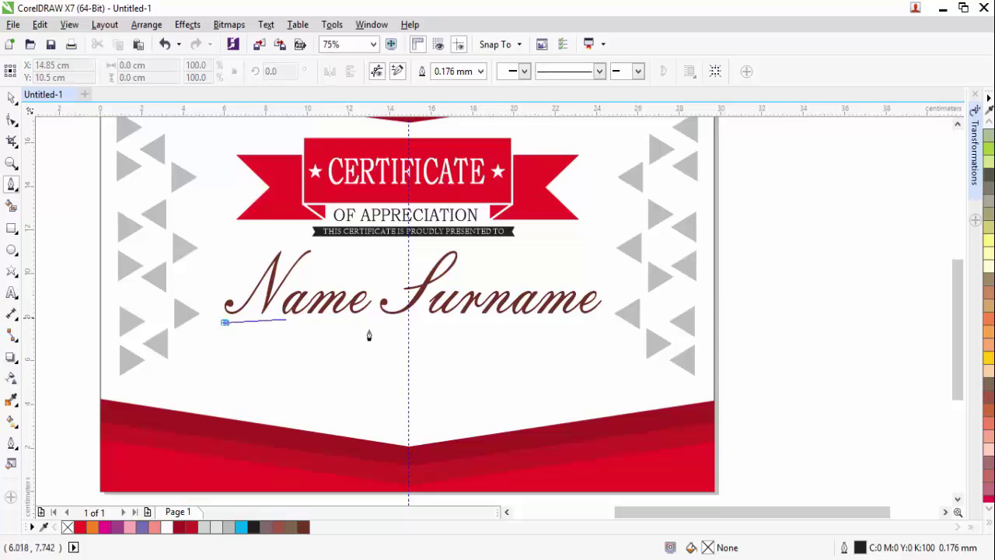
{"action": "left_click", "coordinate": [597, 324]}
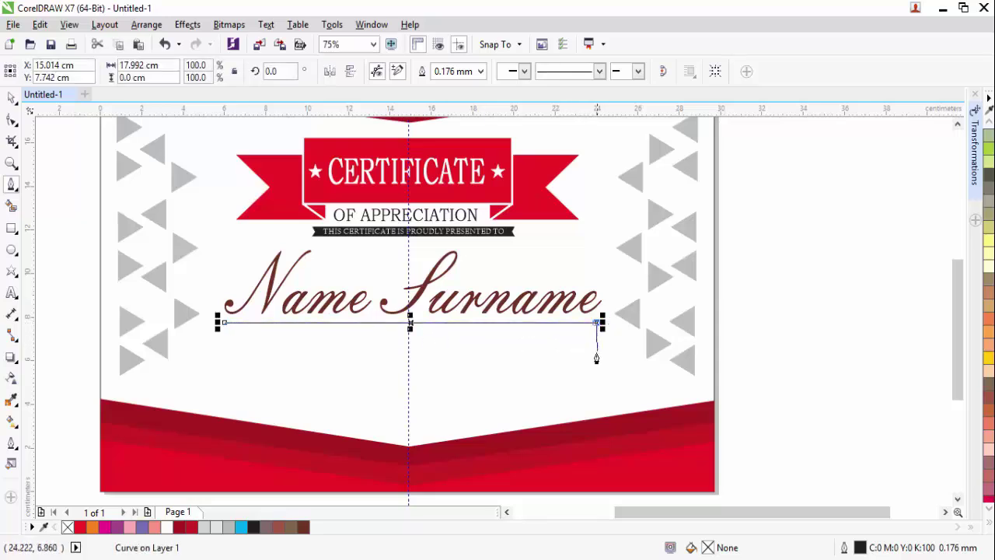
{"action": "scroll", "coordinate": [600, 325], "scroll_direction": "up", "scroll_amount": 8}
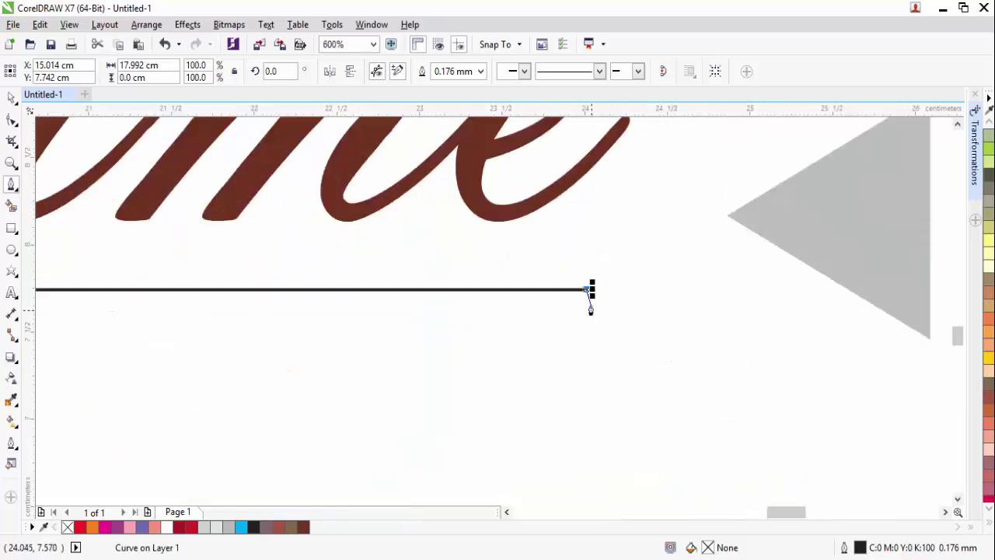
{"action": "scroll", "coordinate": [575, 272], "scroll_direction": "up", "scroll_amount": 1}
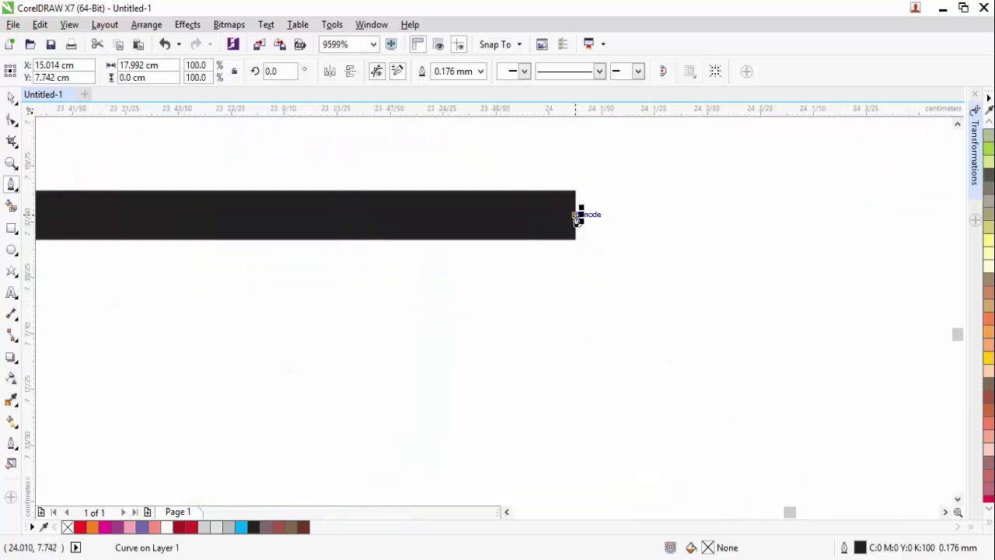
{"action": "scroll", "coordinate": [615, 245], "scroll_direction": "down", "scroll_amount": 8}
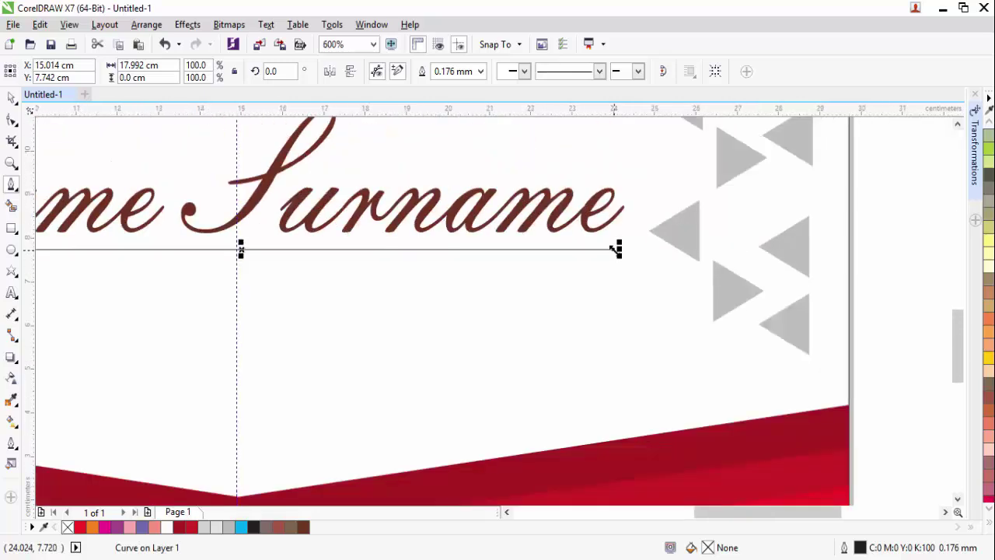
- Nudge the underline up by about 0.18 cm so it sits closer to the recipient name
{"action": "left_click", "coordinate": [12, 96]}
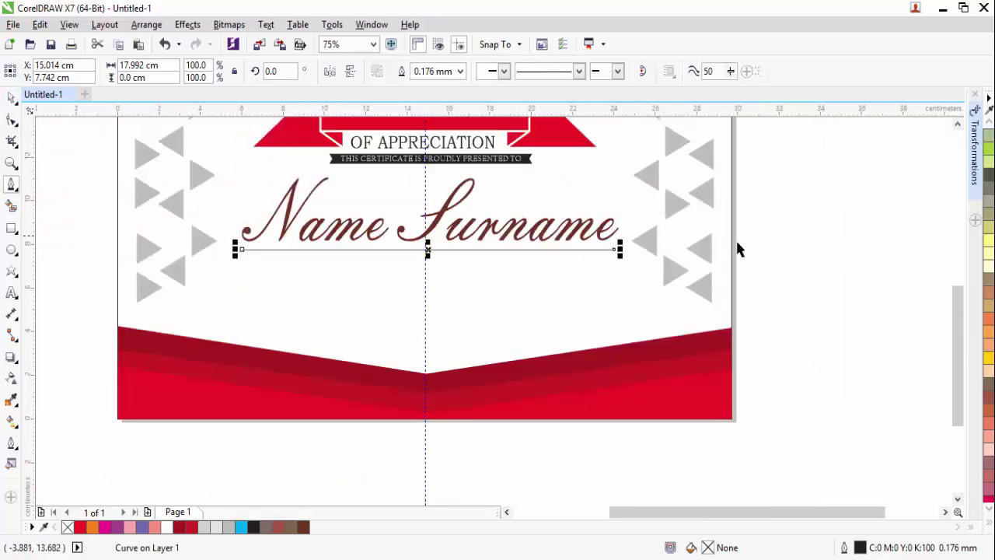
{"action": "left_click", "coordinate": [594, 257]}
{"action": "left_click", "coordinate": [570, 249]}
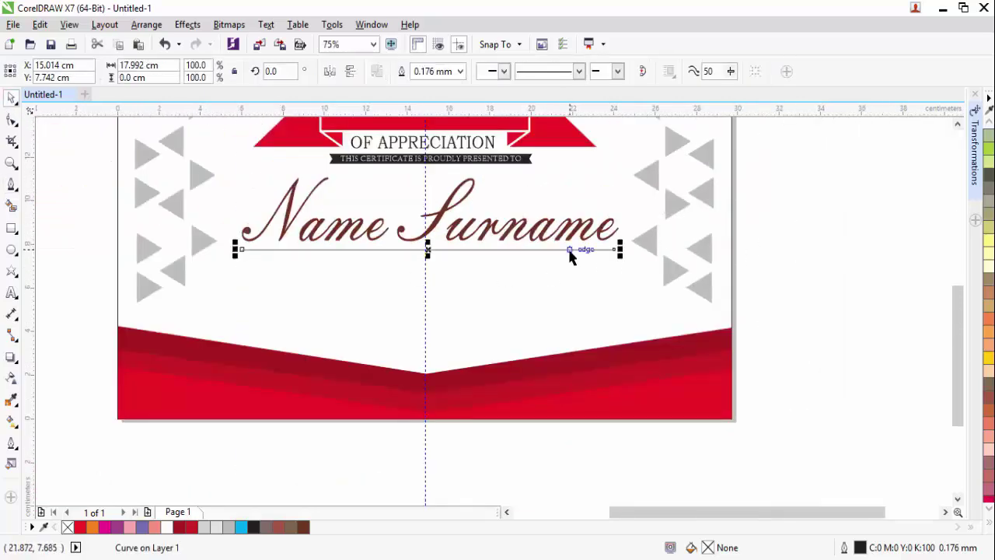
{"action": "key", "text": "Up"}
{"action": "key", "text": "Up"}
{"action": "key", "text": "Up"}
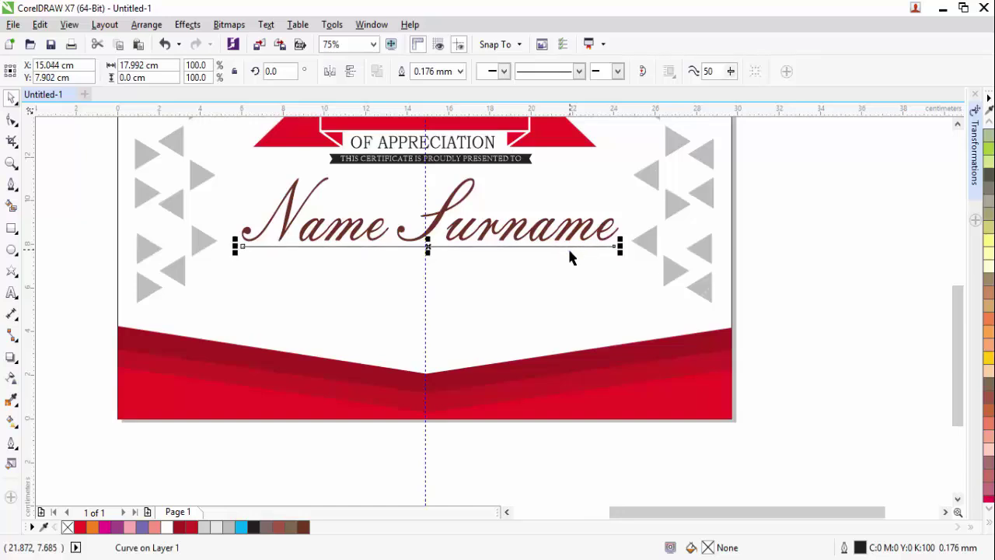
{"action": "key", "text": "Up"}
{"action": "key", "text": "Up"}
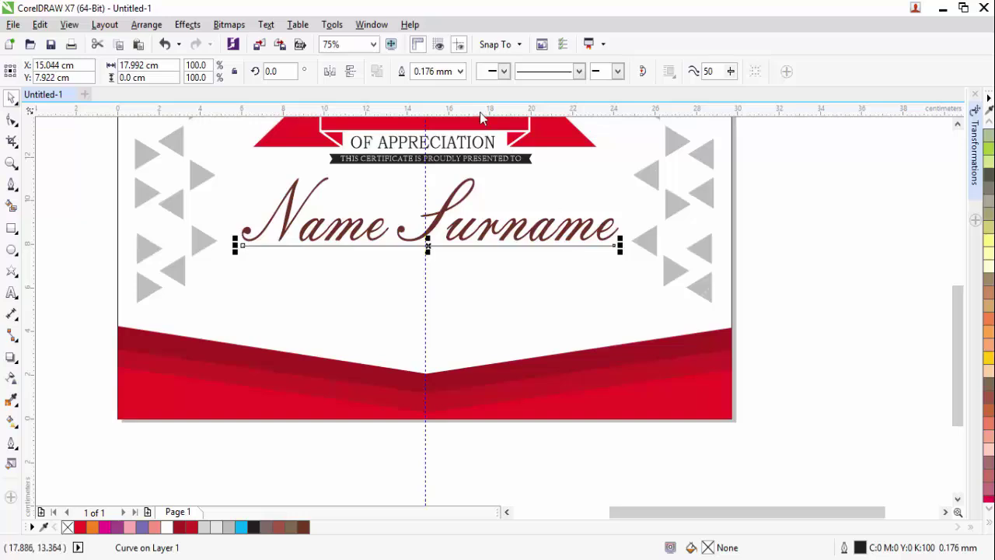
- Set the underline's outline width to 0.75 mm after trying 1.5 mm
{"action": "left_click", "coordinate": [460, 70]}
{"action": "left_click", "coordinate": [461, 71]}
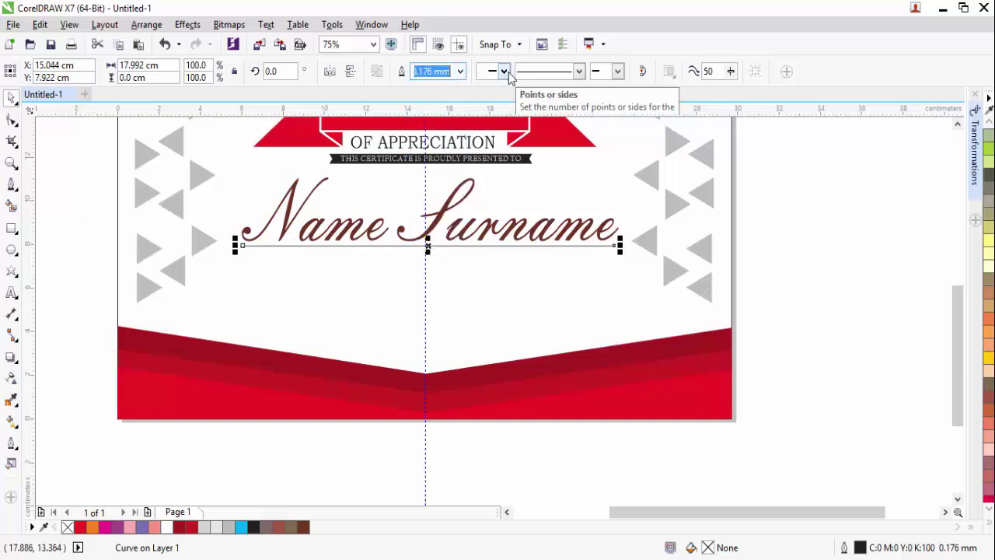
{"action": "left_click", "coordinate": [461, 71]}
{"action": "left_click", "coordinate": [429, 189]}
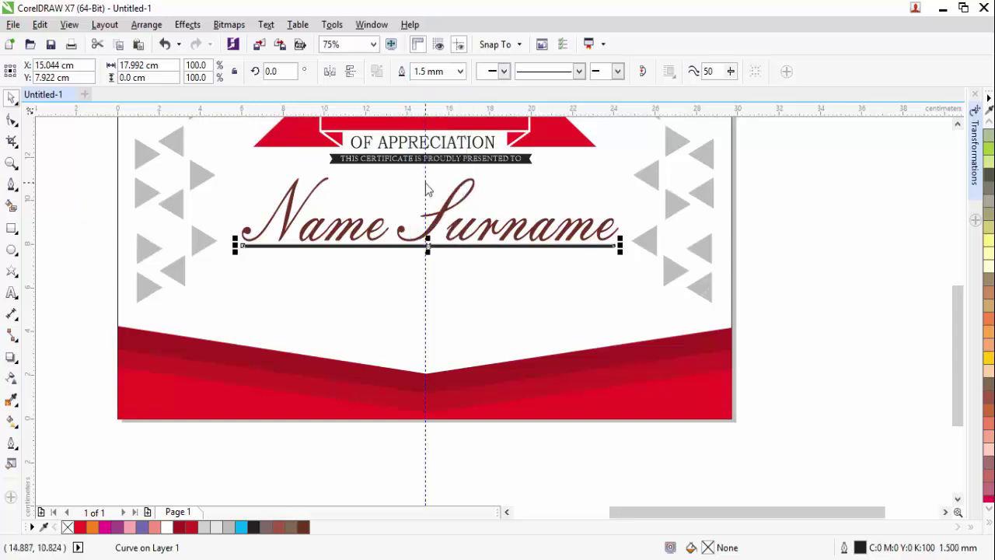
{"action": "left_click", "coordinate": [460, 71]}
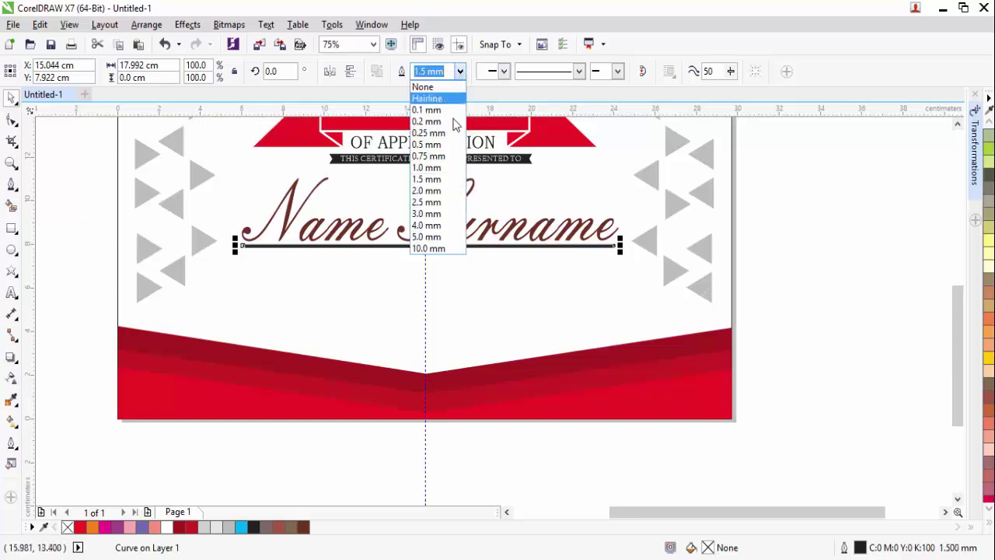
{"action": "left_click", "coordinate": [444, 161]}
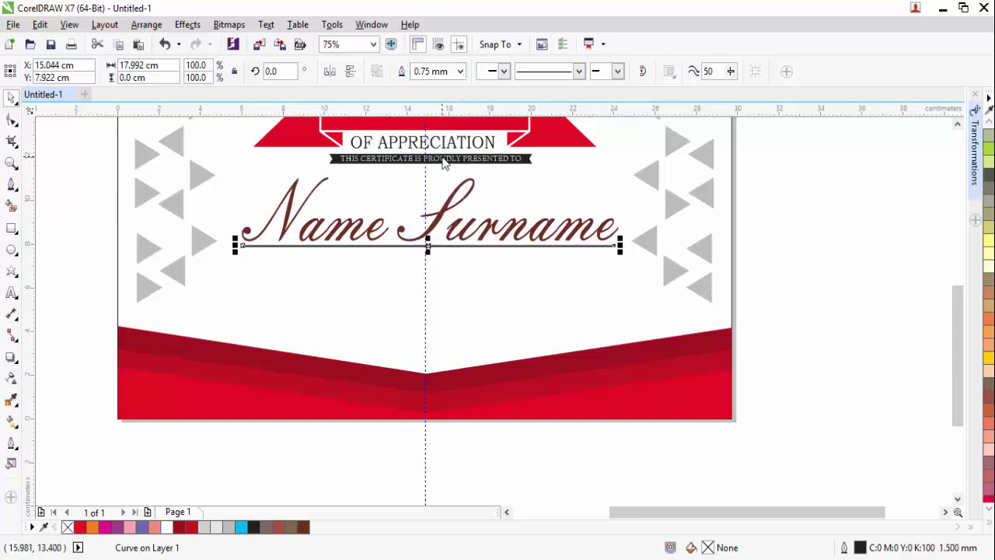
- Colour the underline reddish brown (C:0 M:60 Y:60 K:40) and deselect it
{"action": "right_click", "coordinate": [989, 399]}
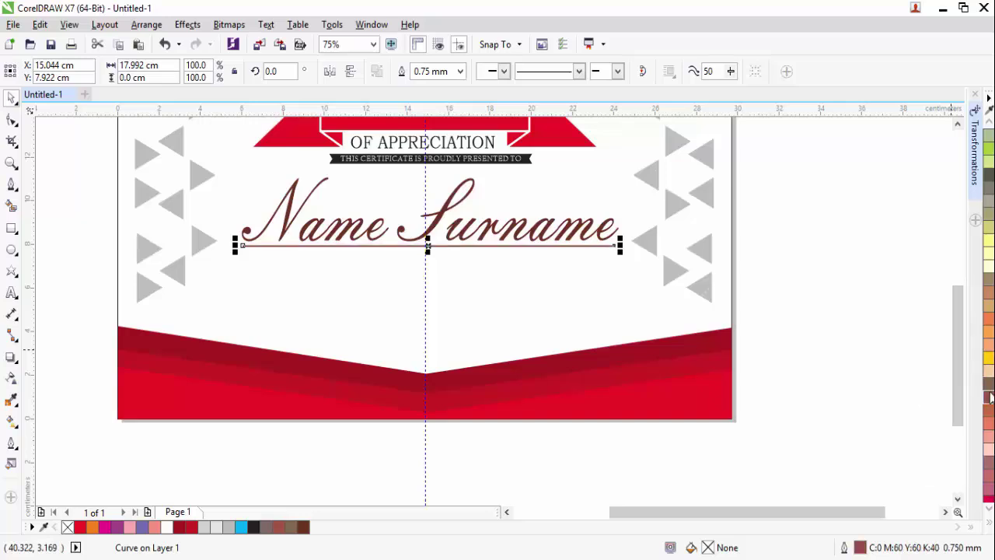
{"action": "left_click", "coordinate": [867, 360]}
{"action": "scroll", "coordinate": [681, 247], "scroll_direction": "down", "scroll_amount": 2}
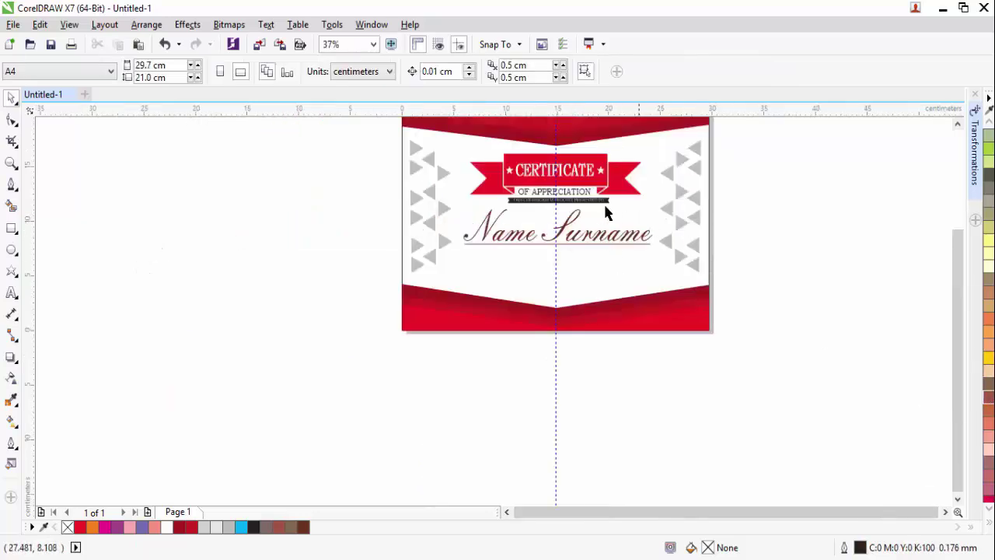
- Draw a three-pointed star about 11.4 by 12.6 cm with sharpness 53 on the empty area left of the page
{"action": "scroll", "coordinate": [637, 215], "scroll_direction": "up", "scroll_amount": 2}
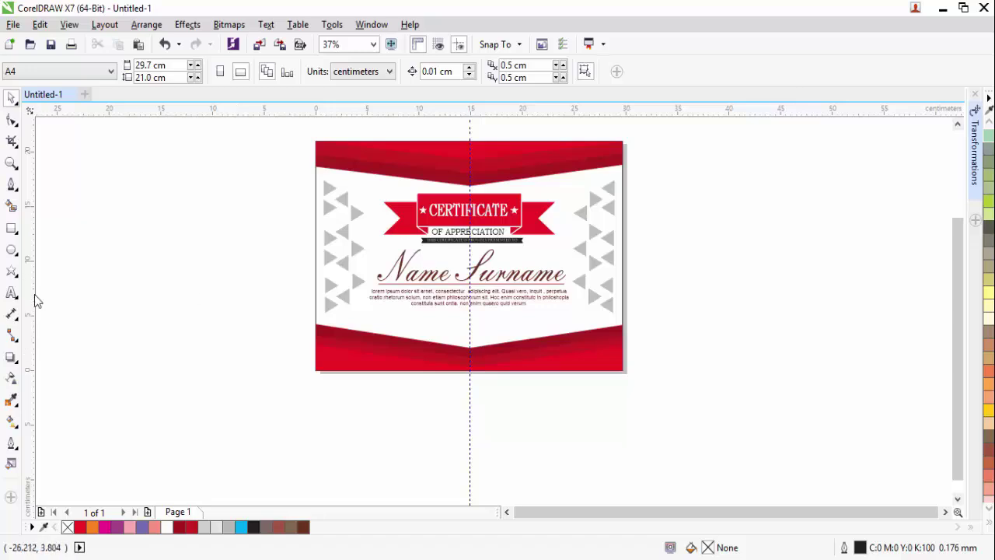
{"action": "left_click", "coordinate": [11, 270]}
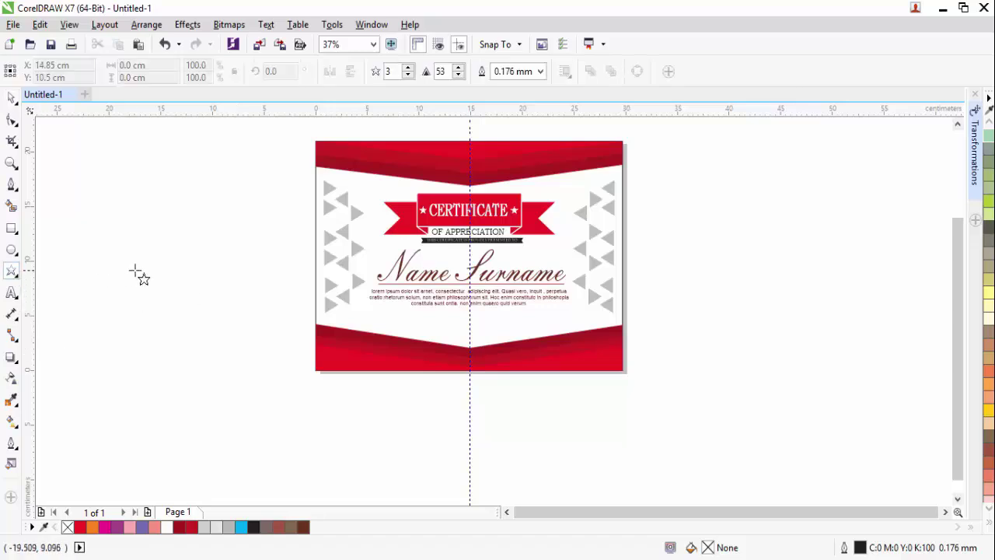
{"action": "left_click_drag", "start_coordinate": [111, 262], "coordinate": [233, 402]}
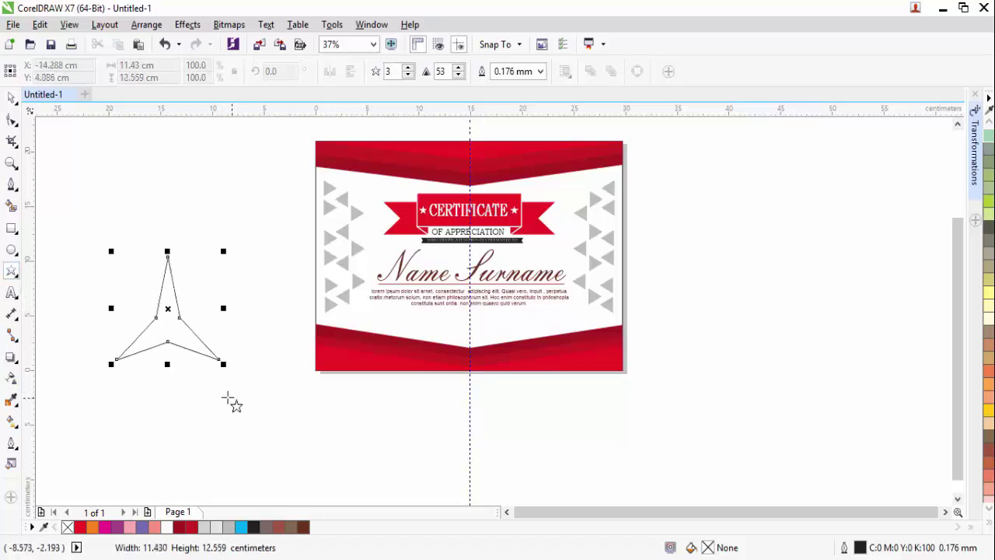
- Increase the star's number of points to 28
{"action": "double_click", "coordinate": [412, 68]}
{"action": "double_click", "coordinate": [412, 68]}
{"action": "double_click", "coordinate": [411, 68]}
{"action": "double_click", "coordinate": [411, 69]}
{"action": "double_click", "coordinate": [411, 69]}
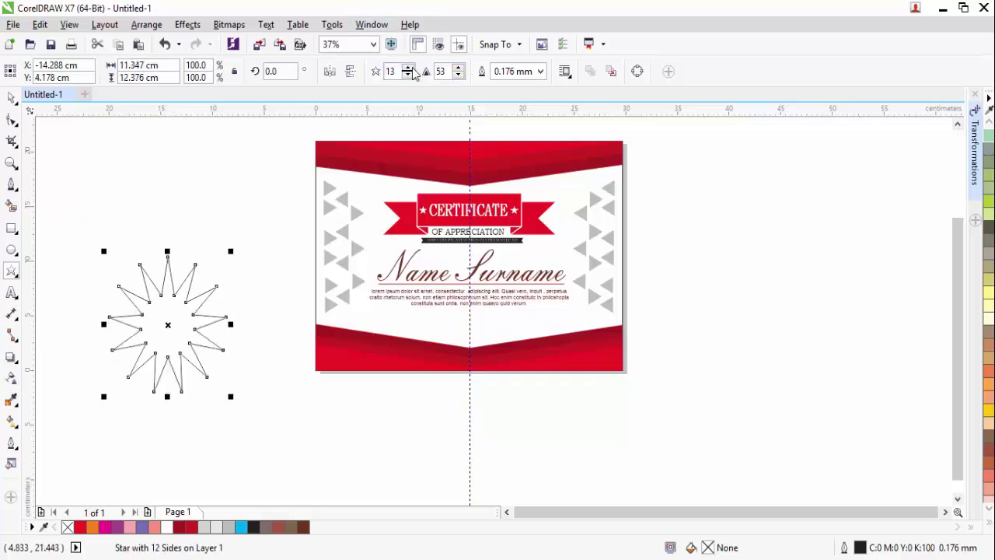
{"action": "double_click", "coordinate": [409, 68]}
{"action": "triple_click", "coordinate": [409, 69]}
{"action": "double_click", "coordinate": [409, 68]}
{"action": "triple_click", "coordinate": [409, 68]}
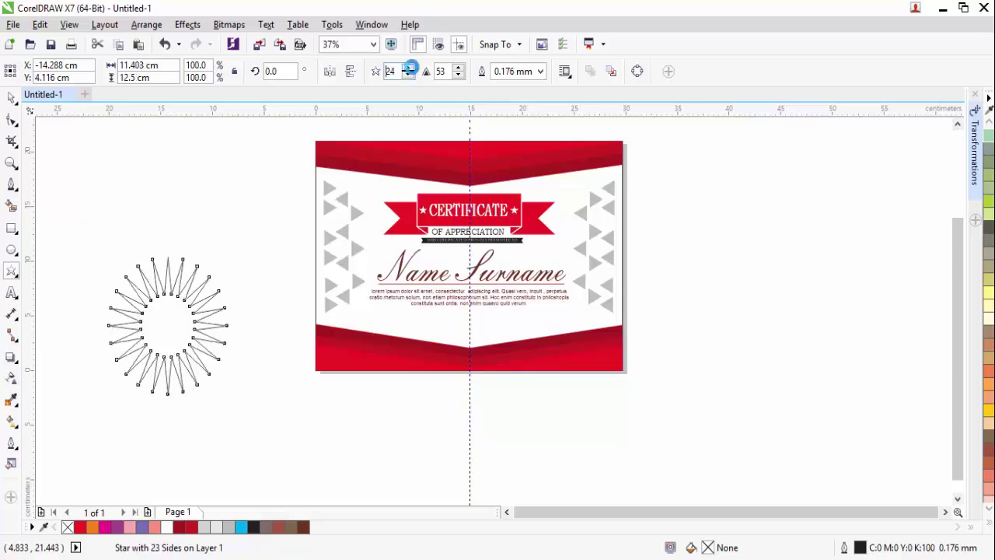
{"action": "left_click", "coordinate": [410, 69]}
{"action": "left_click", "coordinate": [410, 68]}
{"action": "left_click", "coordinate": [410, 68]}
{"action": "left_click", "coordinate": [410, 68]}
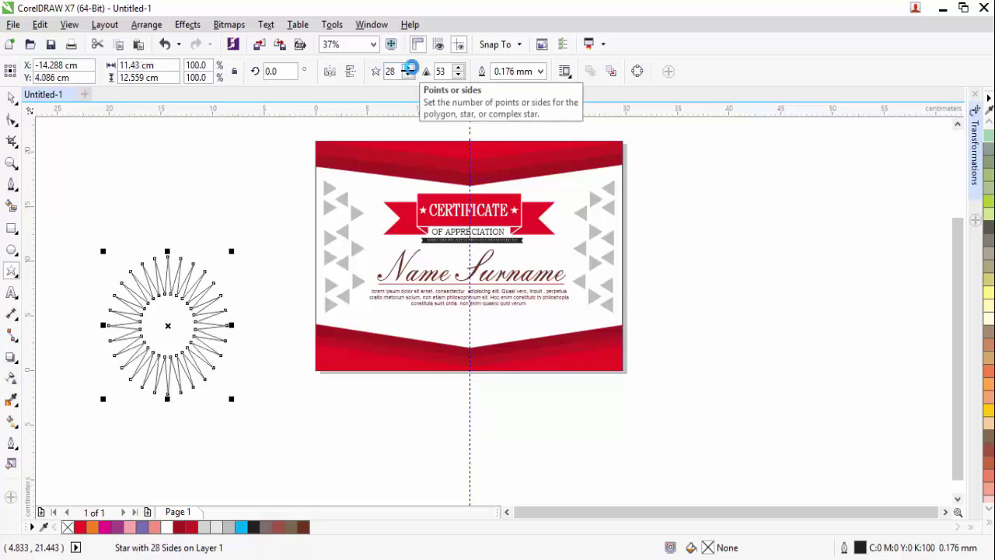
- Reduce the sharpness of the 28-point star to 13 for shallow, seal-like teeth
{"action": "double_click", "coordinate": [458, 75]}
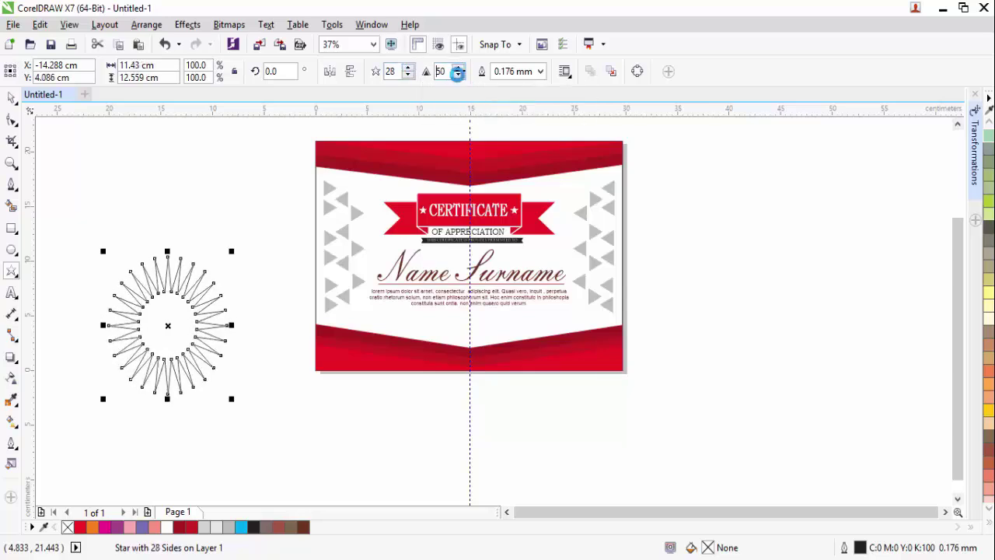
{"action": "triple_click", "coordinate": [458, 75]}
{"action": "double_click", "coordinate": [458, 76]}
{"action": "triple_click", "coordinate": [458, 76]}
{"action": "triple_click", "coordinate": [458, 75]}
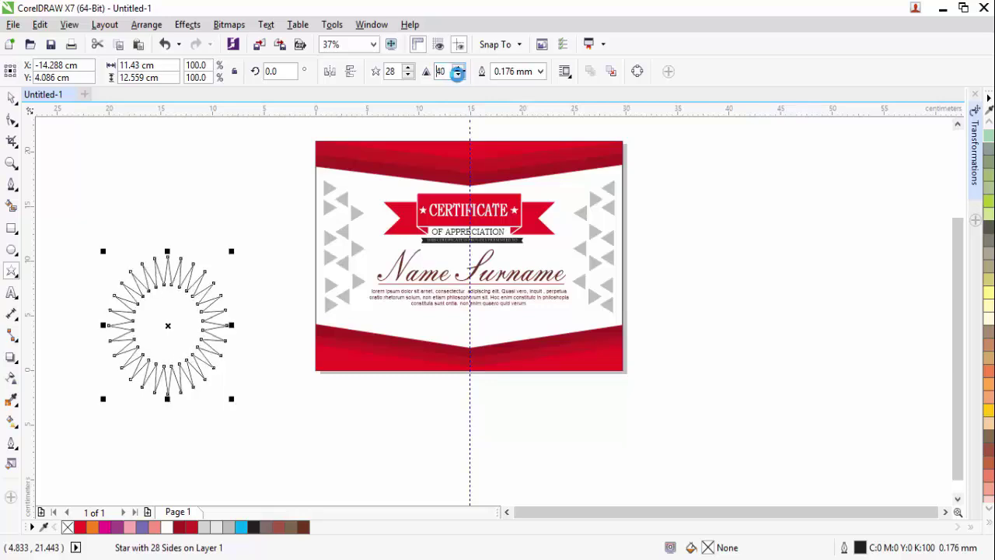
{"action": "triple_click", "coordinate": [458, 75]}
{"action": "triple_click", "coordinate": [458, 76]}
{"action": "double_click", "coordinate": [458, 75]}
{"action": "triple_click", "coordinate": [458, 76]}
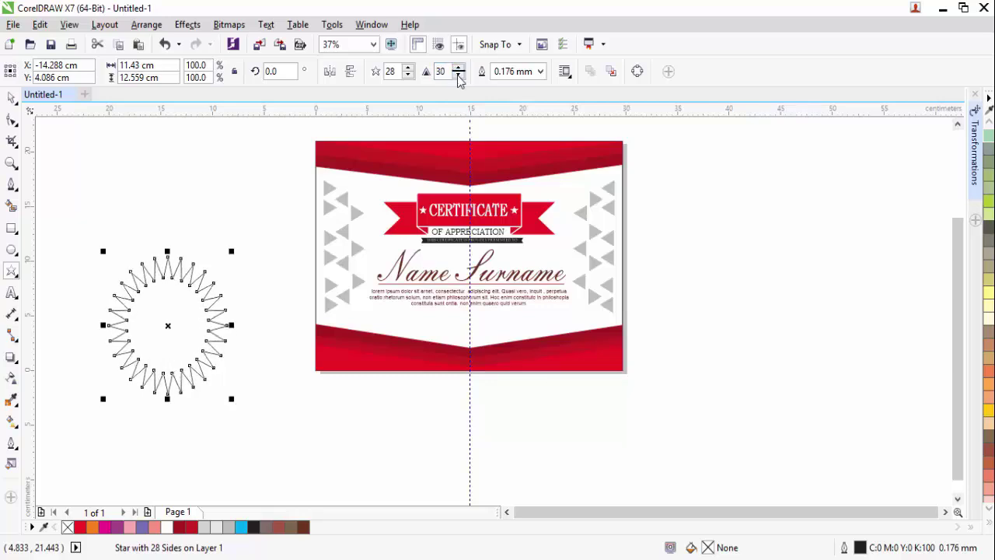
{"action": "double_click", "coordinate": [458, 76]}
{"action": "triple_click", "coordinate": [458, 75]}
{"action": "double_click", "coordinate": [458, 76]}
{"action": "double_click", "coordinate": [458, 75]}
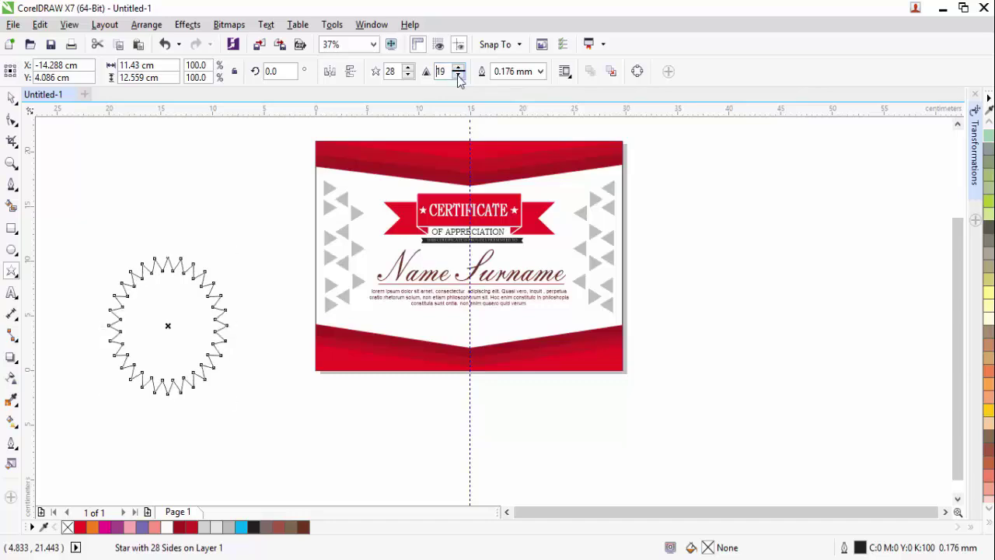
{"action": "double_click", "coordinate": [458, 76]}
{"action": "double_click", "coordinate": [458, 75]}
{"action": "double_click", "coordinate": [458, 75]}
{"action": "left_click", "coordinate": [458, 76]}
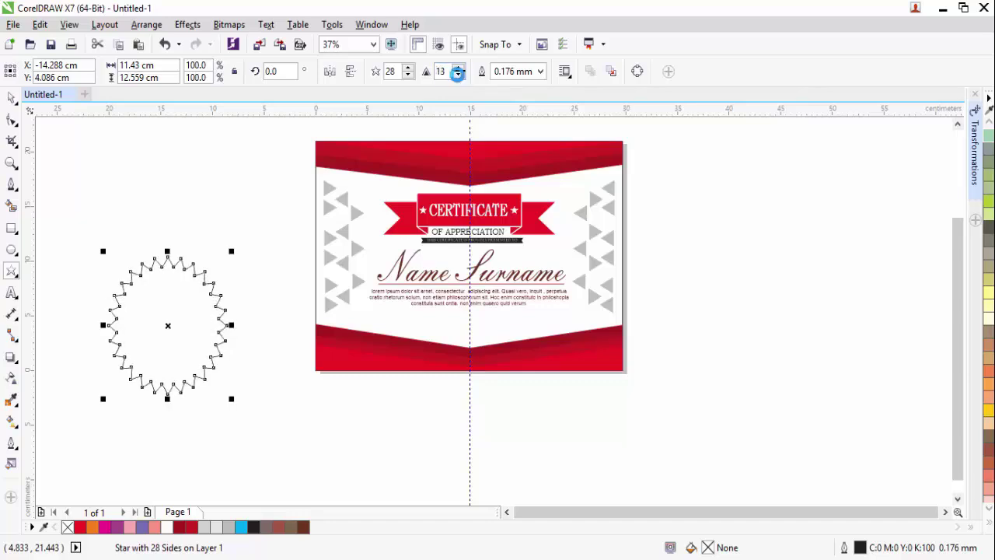
- Scale the star down proportionally to about 4.9 cm across and keep it selected
{"action": "left_click", "coordinate": [12, 100]}
{"action": "left_click", "coordinate": [122, 179]}
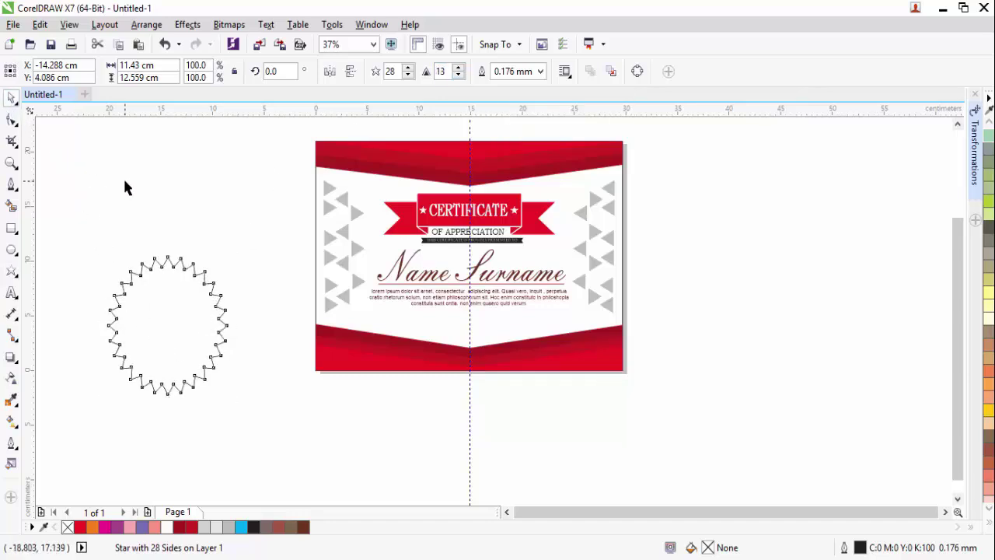
{"action": "left_click", "coordinate": [161, 348]}
{"action": "left_click_drag", "start_coordinate": [168, 398], "coordinate": [189, 351]}
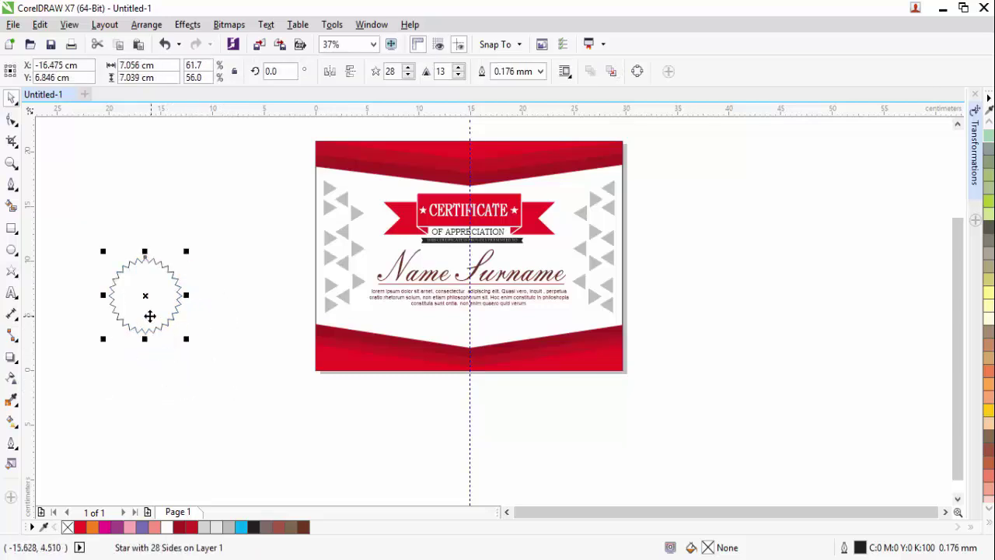
{"action": "scroll", "coordinate": [148, 315], "scroll_direction": "up", "scroll_amount": 2}
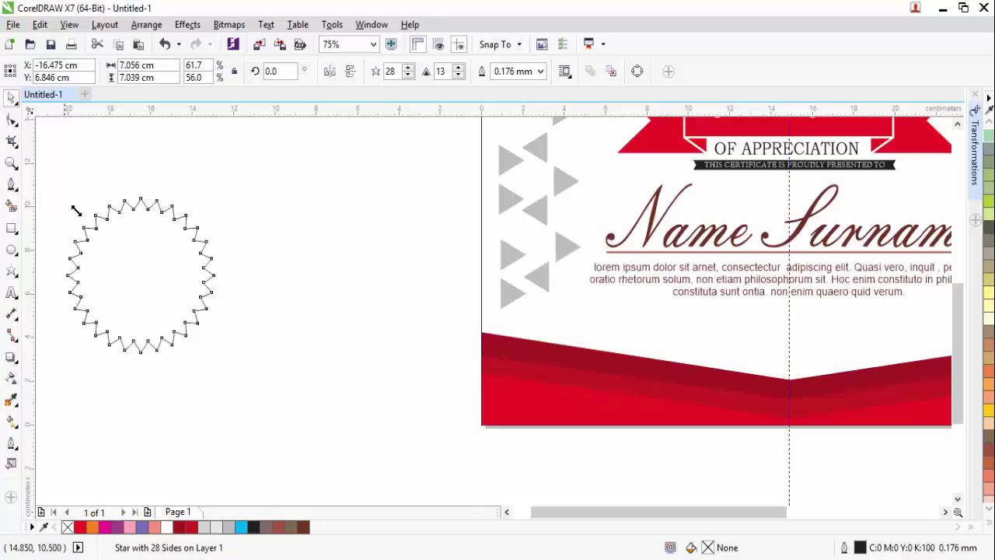
{"action": "left_click_drag", "start_coordinate": [63, 193], "coordinate": [106, 238]}
{"action": "left_click", "coordinate": [243, 326]}
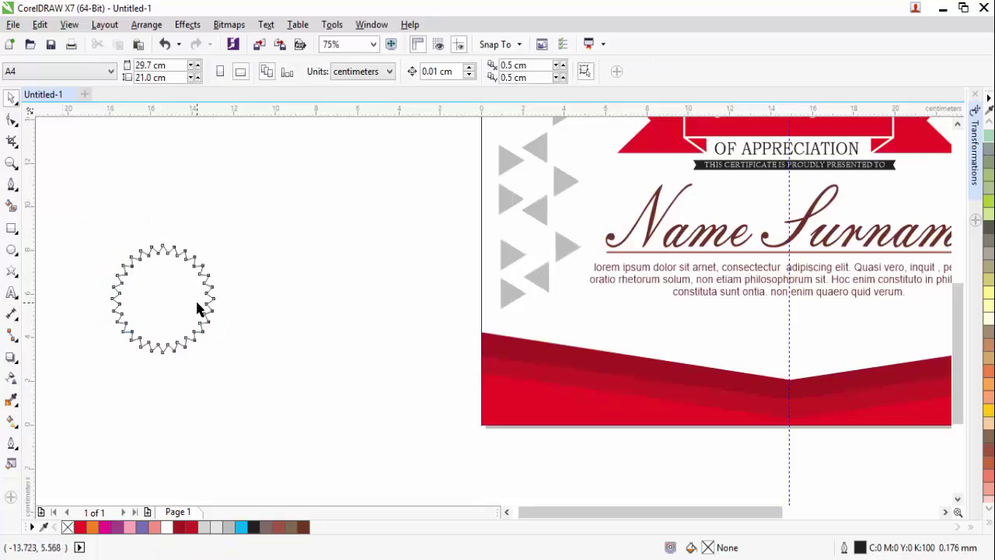
{"action": "left_click", "coordinate": [190, 313]}
{"action": "left_click", "coordinate": [189, 314]}
{"action": "left_click", "coordinate": [281, 394]}
{"action": "left_click", "coordinate": [195, 326]}
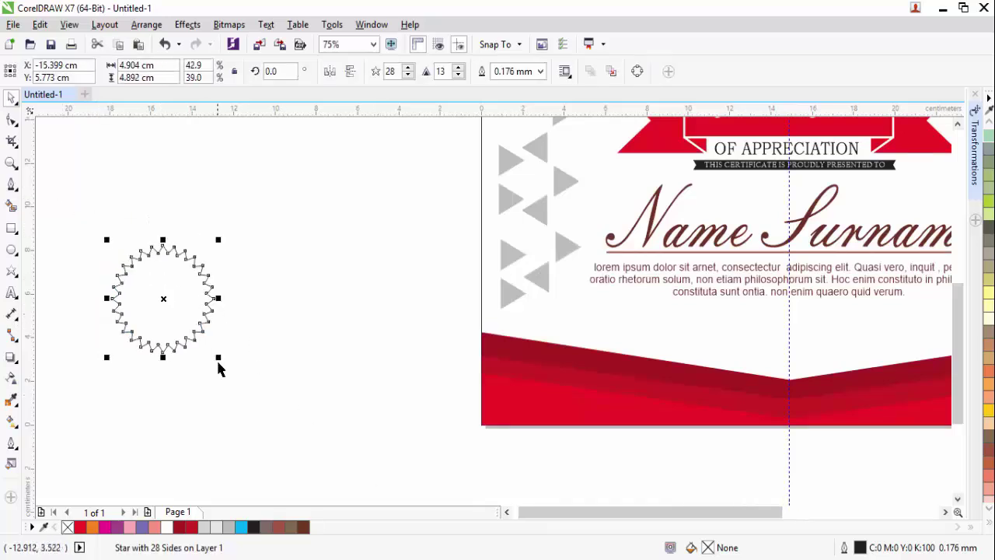
- Place the star below the body text near the centre guideline, scale it down to about 2.47 cm and deselect it
{"action": "left_click_drag", "start_coordinate": [221, 358], "coordinate": [531, 338]}
{"action": "scroll", "coordinate": [258, 332], "scroll_direction": "down", "scroll_amount": 1}
{"action": "scroll", "coordinate": [528, 337], "scroll_direction": "up", "scroll_amount": 1}
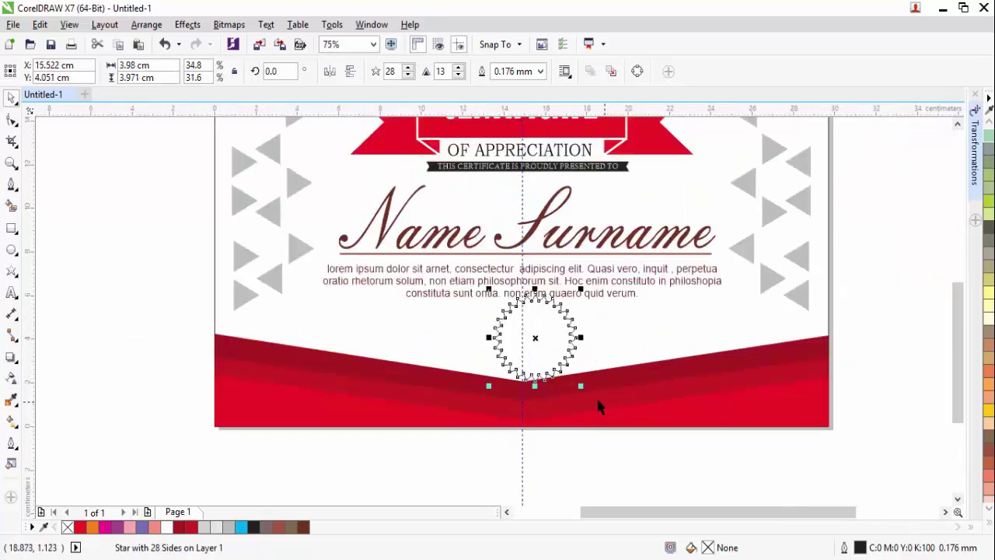
{"action": "left_click_drag", "start_coordinate": [580, 386], "coordinate": [557, 370]}
{"action": "mouse_move", "coordinate": [536, 327]}
{"action": "left_mouse_down"}
{"action": "mouse_move", "coordinate": [527, 338]}
{"action": "mouse_move", "coordinate": [537, 332]}
{"action": "left_mouse_up"}
{"action": "scroll", "coordinate": [537, 332], "scroll_direction": "up", "scroll_amount": 1}
{"action": "scroll", "coordinate": [570, 400], "scroll_direction": "down", "scroll_amount": 2}
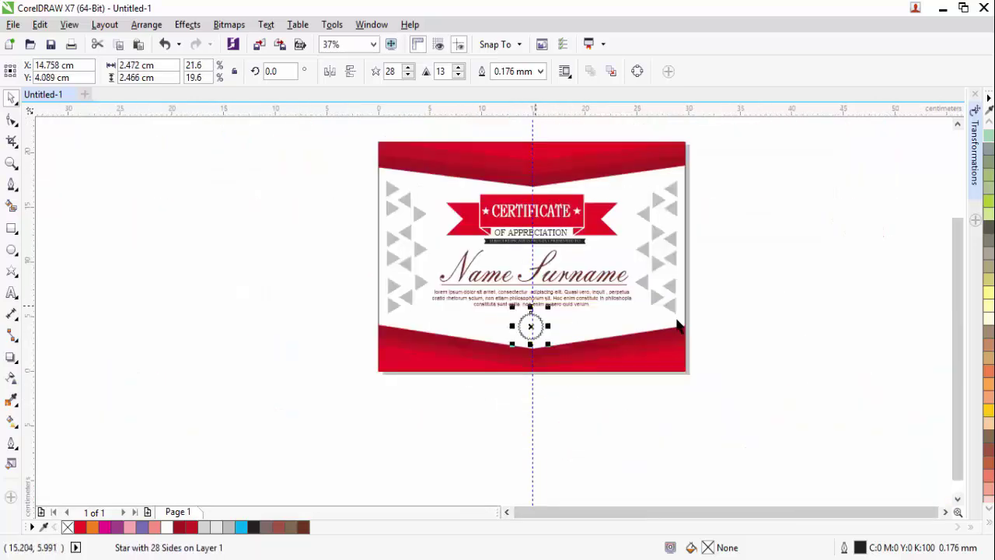
{"action": "left_click", "coordinate": [707, 296]}
- Enlarge the star to about 2.69 cm and nudge it into place beside the guideline above the bottom red band
{"action": "scroll", "coordinate": [706, 297], "scroll_direction": "up", "scroll_amount": 1}
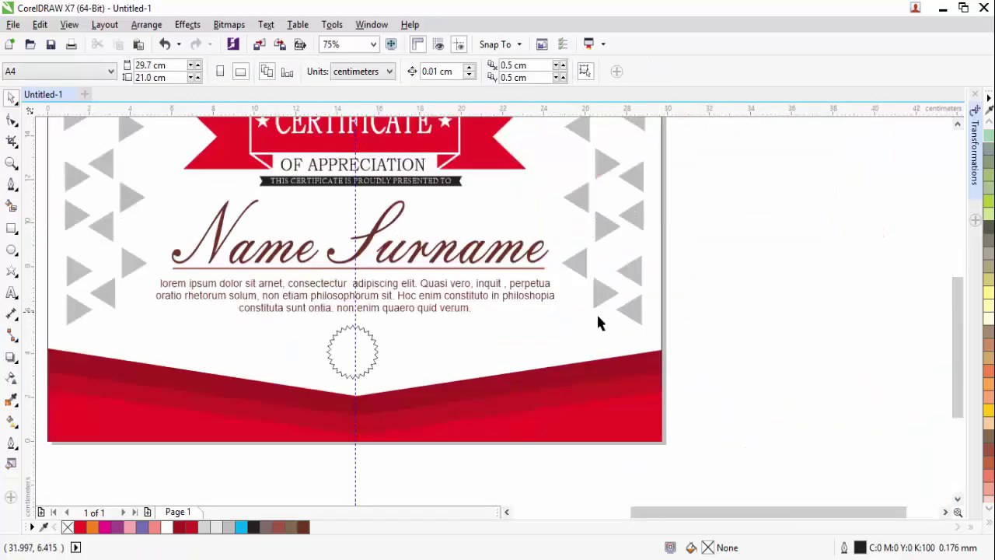
{"action": "scroll", "coordinate": [363, 395], "scroll_direction": "up", "scroll_amount": 1}
{"action": "left_click", "coordinate": [389, 336]}
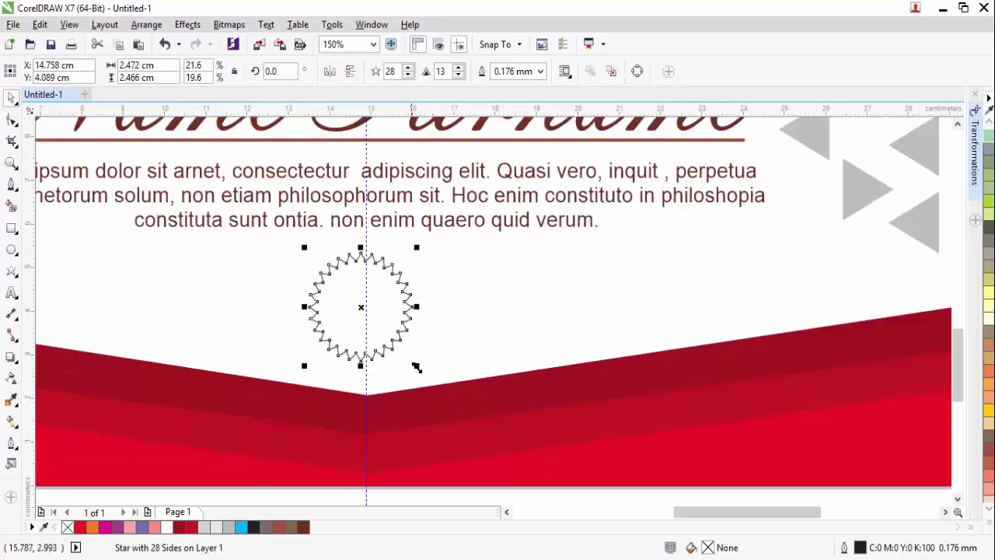
{"action": "left_click_drag", "start_coordinate": [417, 367], "coordinate": [426, 375]}
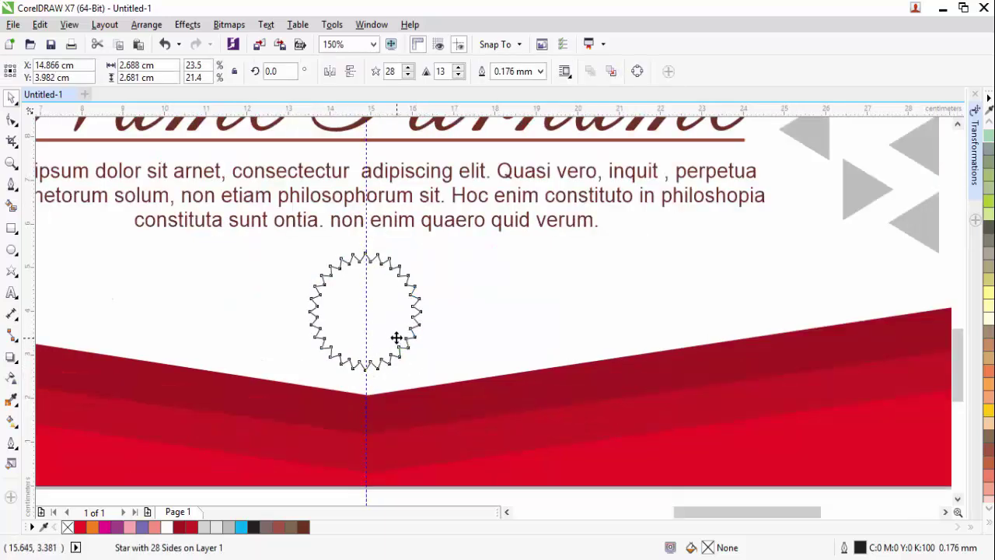
{"action": "left_click_drag", "start_coordinate": [398, 339], "coordinate": [397, 337]}
{"action": "scroll", "coordinate": [431, 338], "scroll_direction": "down", "scroll_amount": 1}
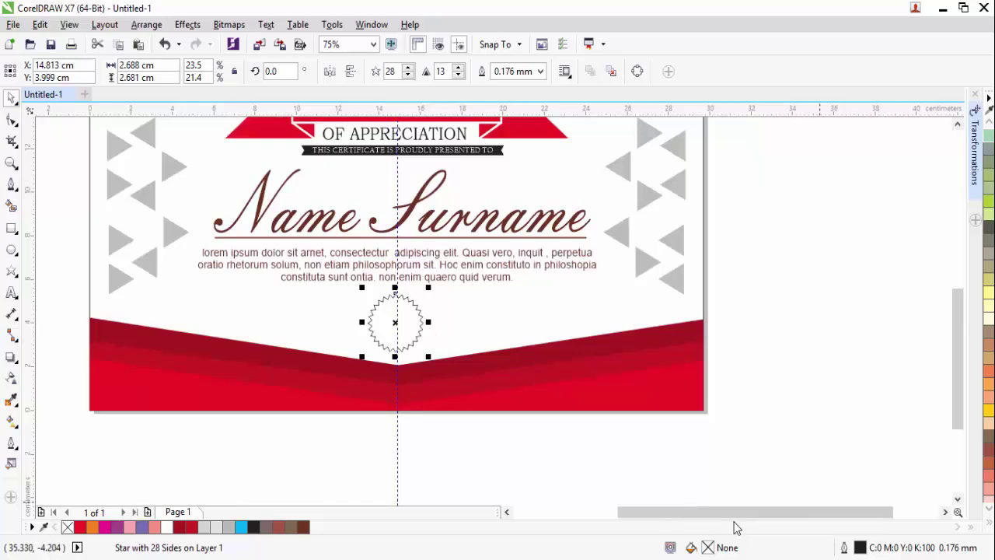
- Give the star a fountain fill with its start colour set to gold (C:2 M:26 Y:100 K:0)
{"action": "double_click", "coordinate": [690, 548]}
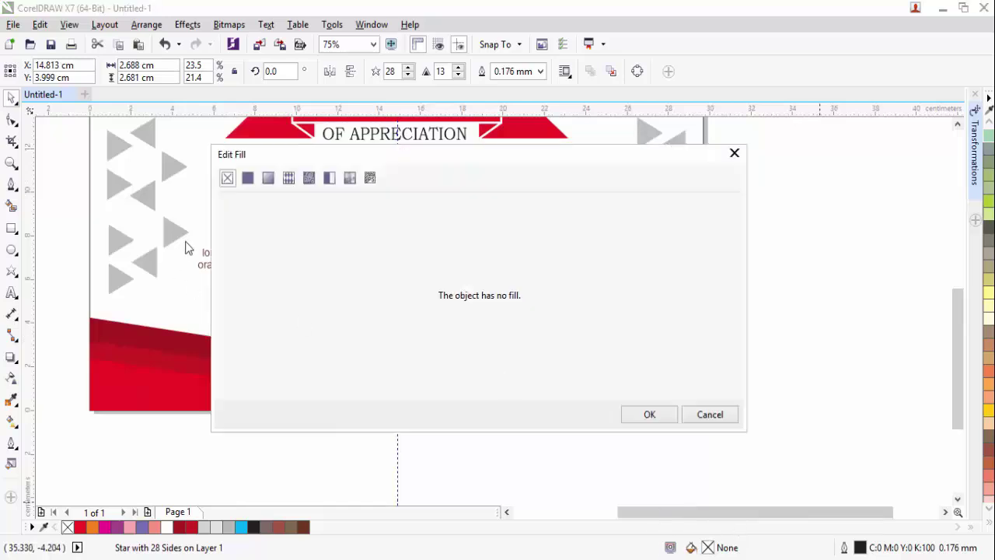
{"action": "left_click", "coordinate": [272, 186]}
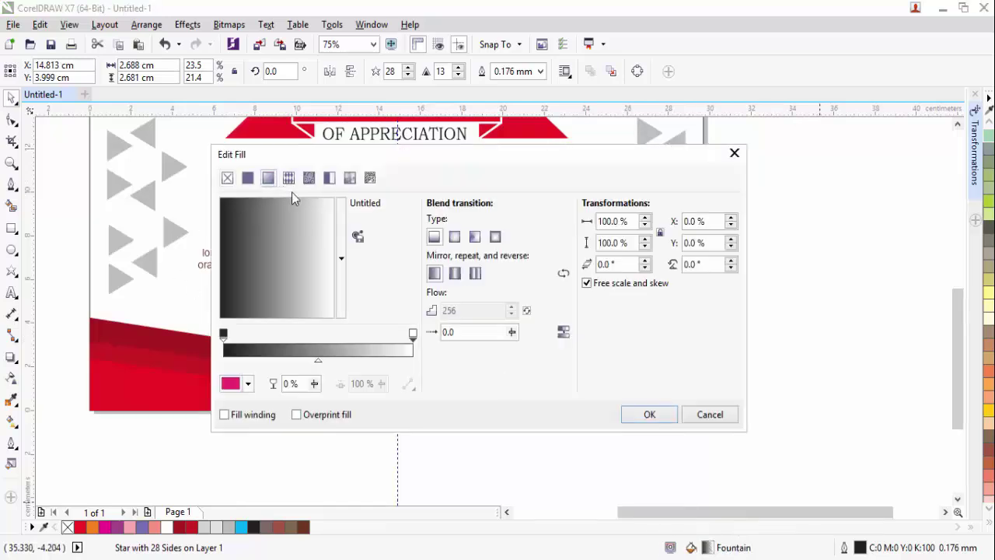
{"action": "left_click", "coordinate": [223, 332]}
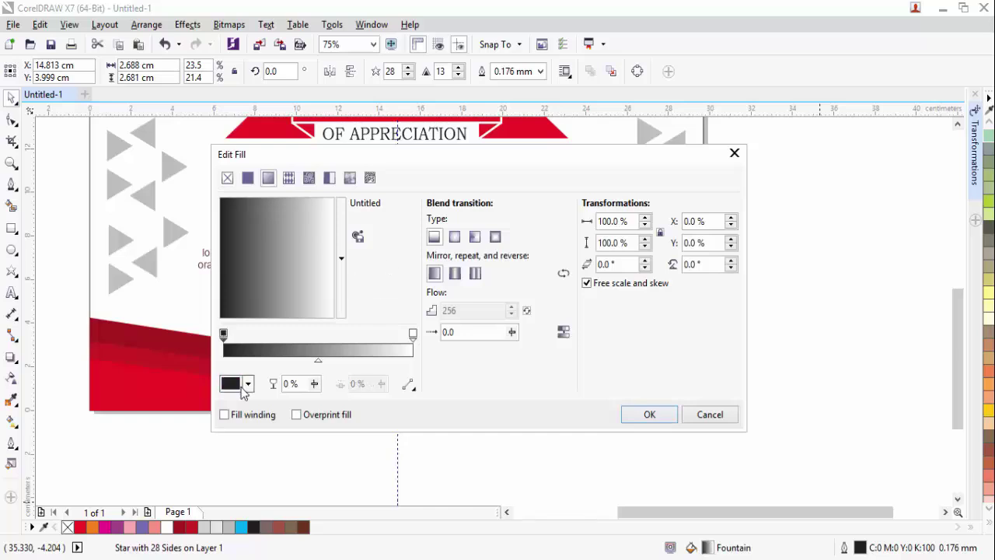
{"action": "left_click", "coordinate": [248, 384]}
{"action": "left_click", "coordinate": [323, 343]}
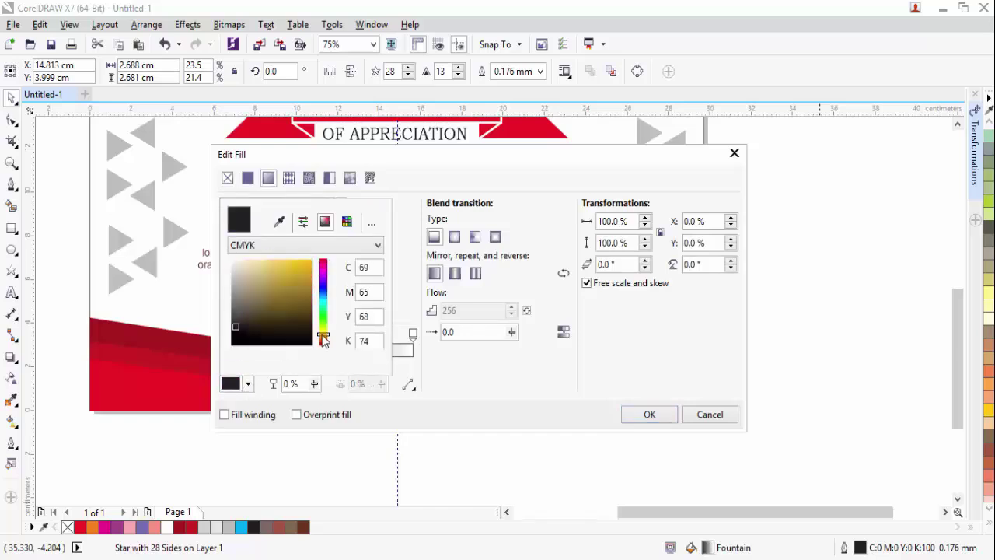
{"action": "left_click", "coordinate": [304, 264]}
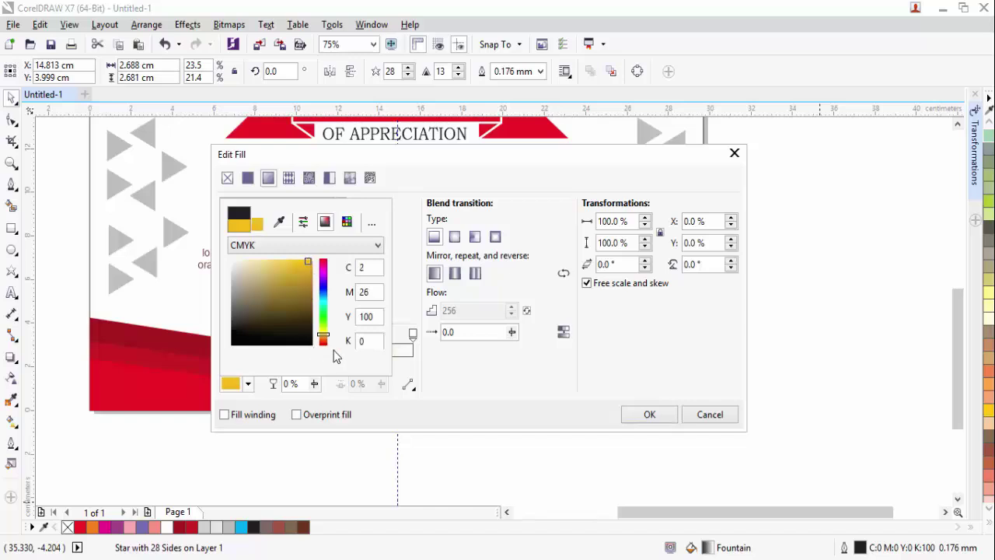
{"action": "left_click", "coordinate": [456, 384]}
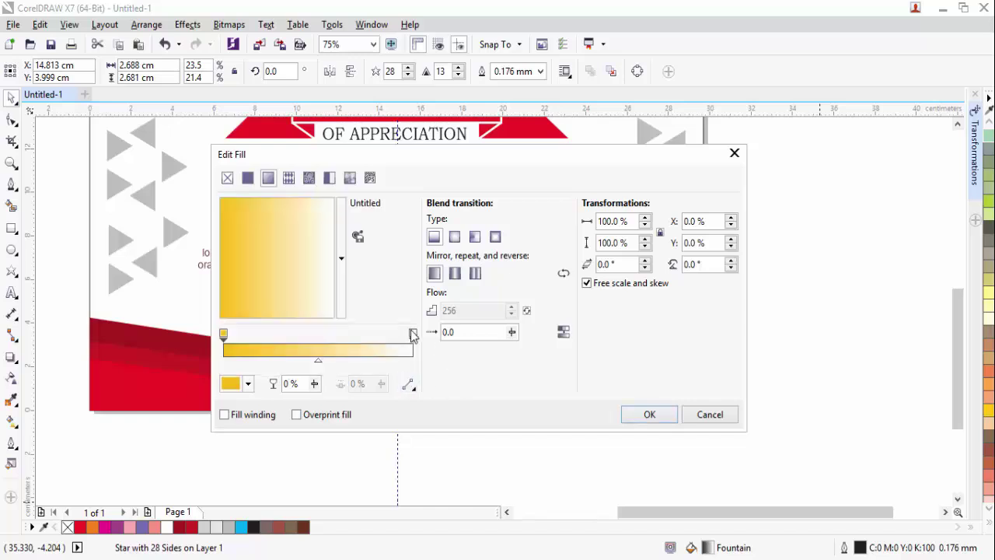
- Set the fountain fill's end colour to yellow (C:4 M:3 Y:99 K:0) and apply the fill to the star
{"action": "left_click", "coordinate": [248, 385]}
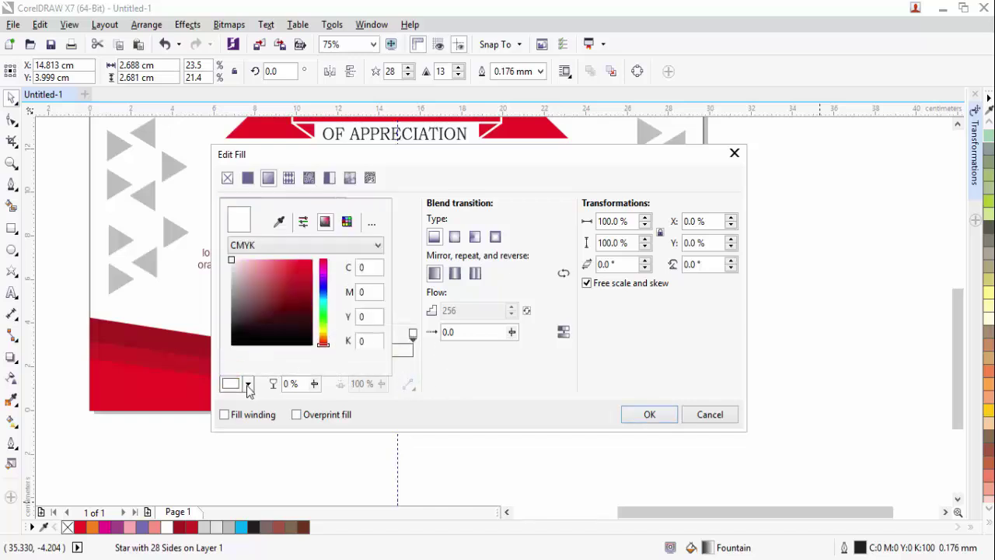
{"action": "left_click_drag", "start_coordinate": [323, 339], "coordinate": [324, 332]}
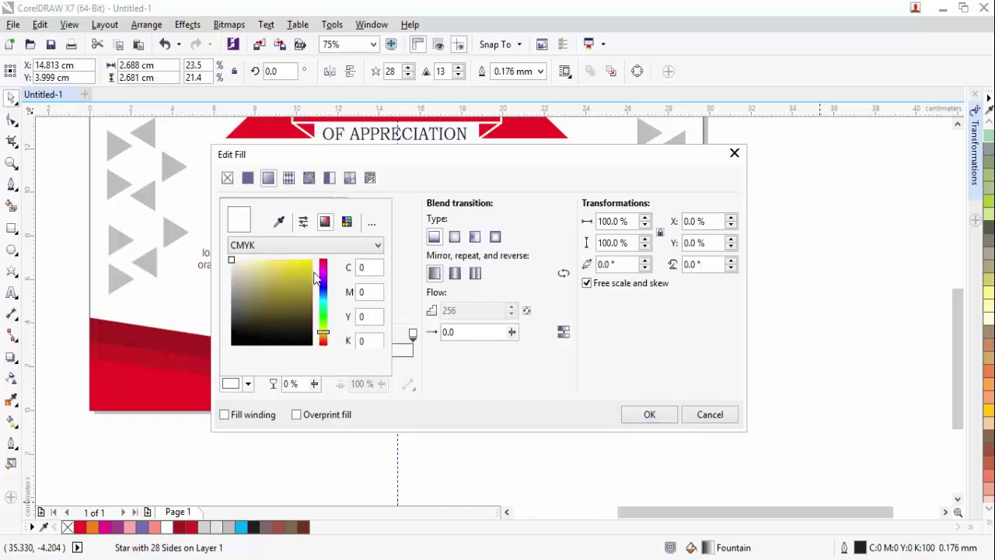
{"action": "left_click", "coordinate": [303, 267]}
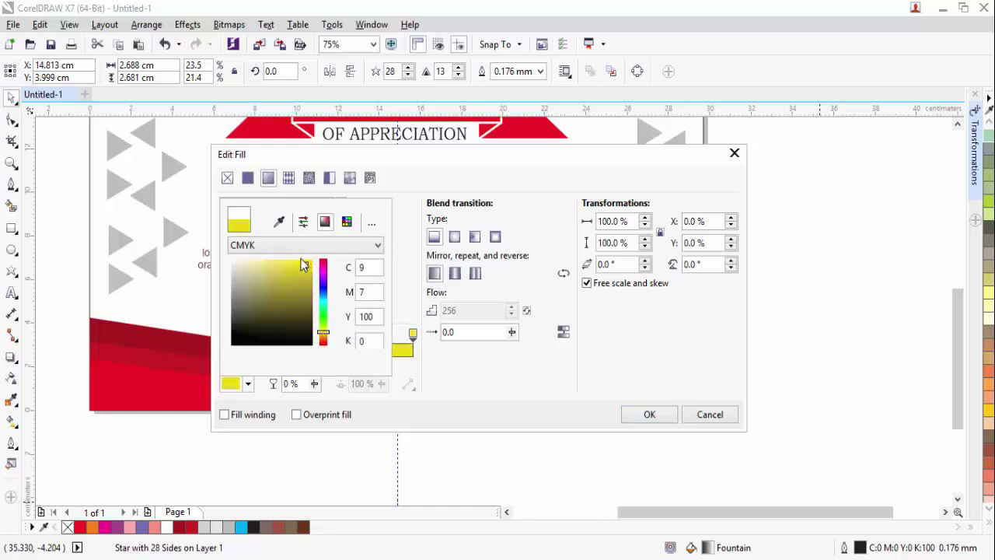
{"action": "left_click", "coordinate": [298, 261]}
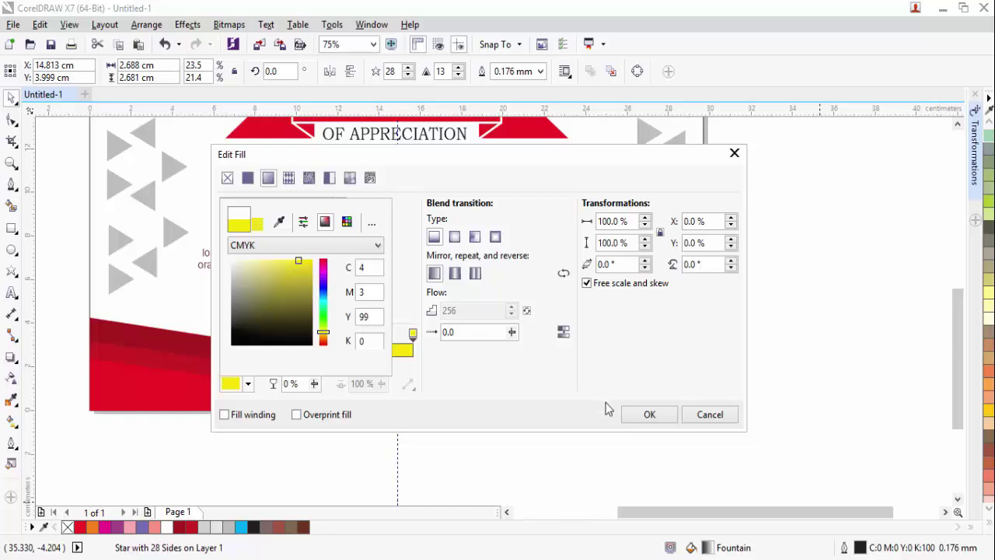
{"action": "left_click", "coordinate": [622, 418]}
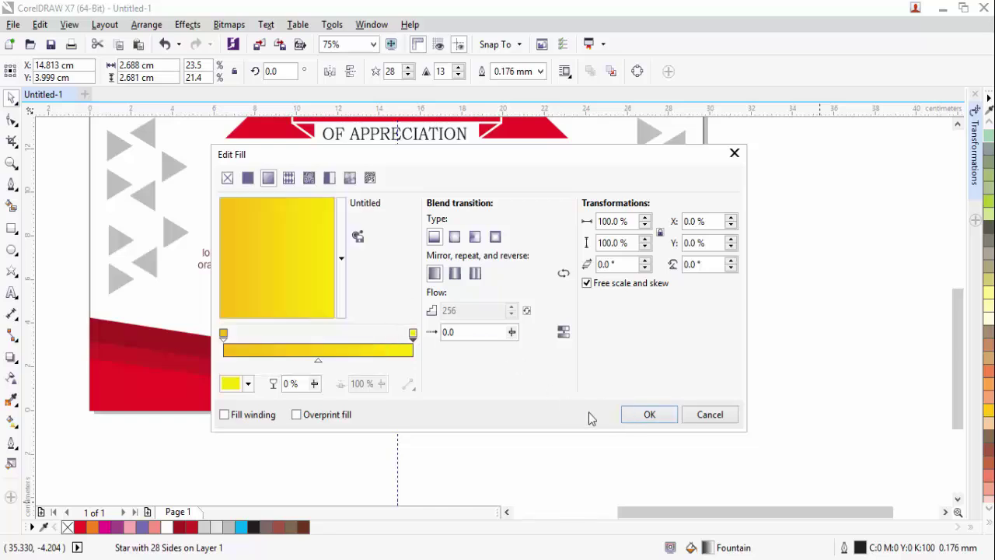
{"action": "left_click", "coordinate": [648, 415]}
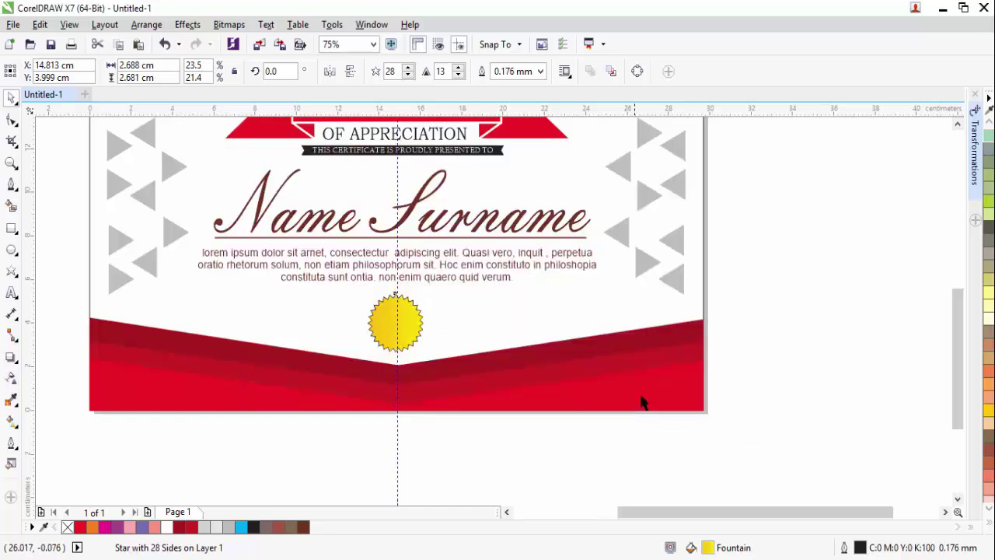
- Remove the outline from the gold star
{"action": "left_click", "coordinate": [987, 126]}
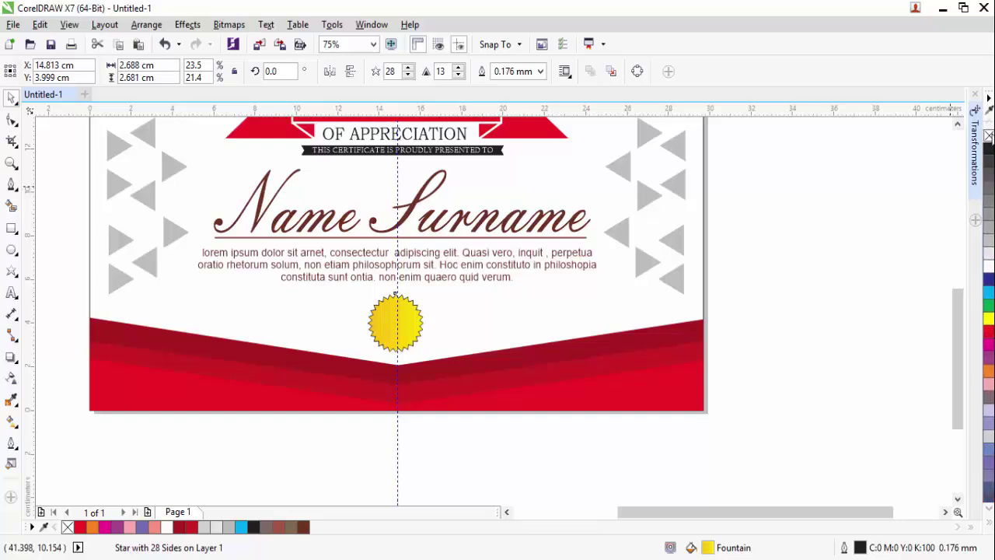
{"action": "right_click", "coordinate": [990, 136]}
{"action": "scroll", "coordinate": [422, 332], "scroll_direction": "up", "scroll_amount": 2}
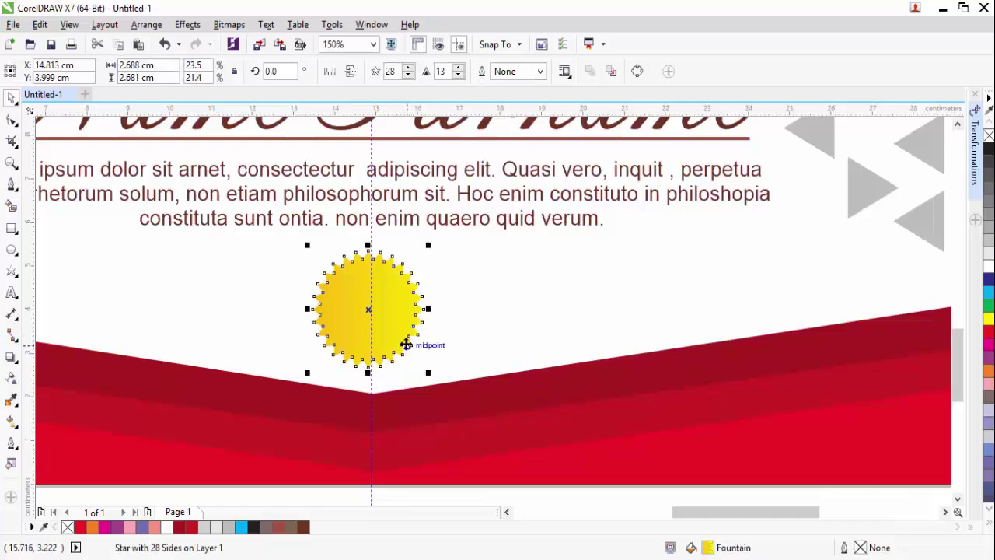
- Make a smaller copy of the star, about 2 cm across, inside the gold one and fill it white
{"action": "mouse_move", "coordinate": [406, 344]}
{"action": "left_mouse_down"}
{"action": "mouse_move", "coordinate": [440, 367]}
{"action": "mouse_move", "coordinate": [406, 285]}
{"action": "mouse_move", "coordinate": [396, 328]}
{"action": "mouse_move", "coordinate": [420, 357]}
{"action": "mouse_move", "coordinate": [413, 363]}
{"action": "mouse_move", "coordinate": [408, 350]}
{"action": "left_mouse_up"}
{"action": "scroll", "coordinate": [398, 320], "scroll_direction": "up", "scroll_amount": 1}
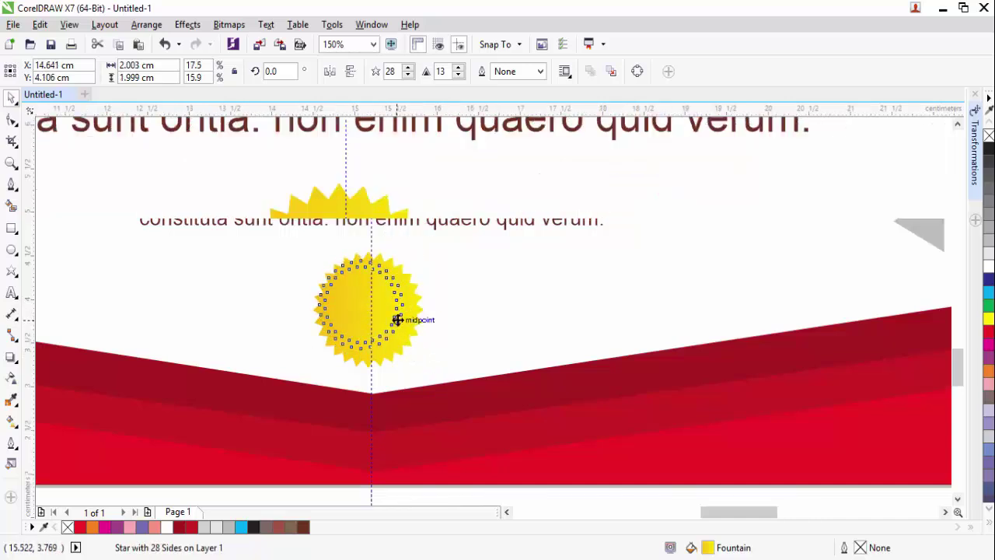
{"action": "left_click", "coordinate": [986, 273]}
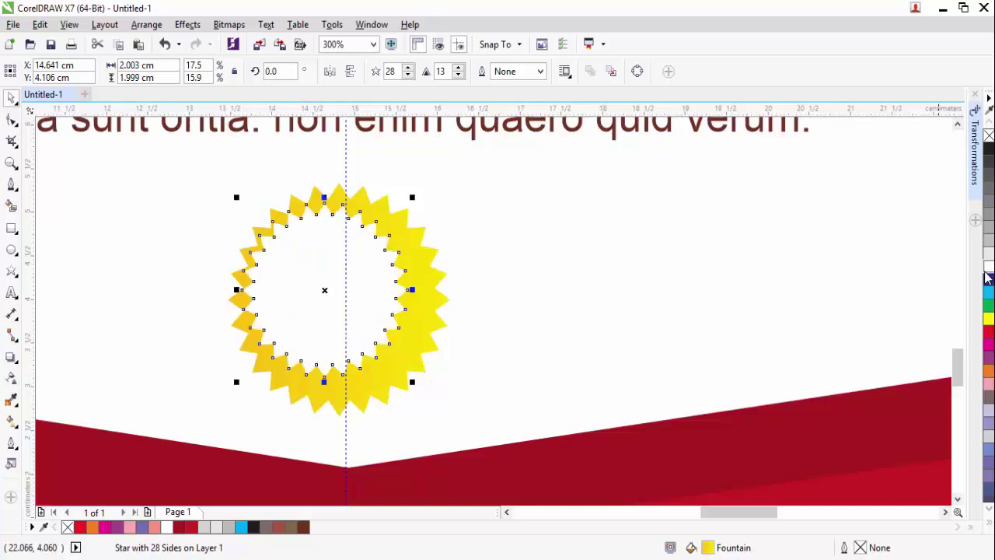
- Centre the white star and the gold star on each other, both horizontally and vertically
{"action": "left_click", "coordinate": [393, 393], "text": "shift"}
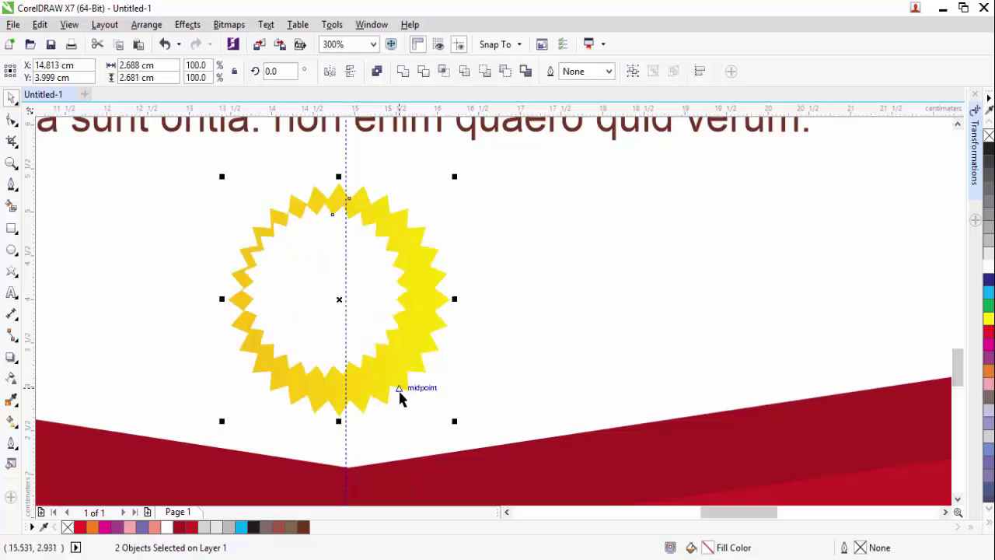
{"action": "key", "text": "c"}
{"action": "key", "text": "e"}
{"action": "left_click", "coordinate": [483, 368]}
{"action": "scroll", "coordinate": [391, 327], "scroll_direction": "down", "scroll_amount": 1}
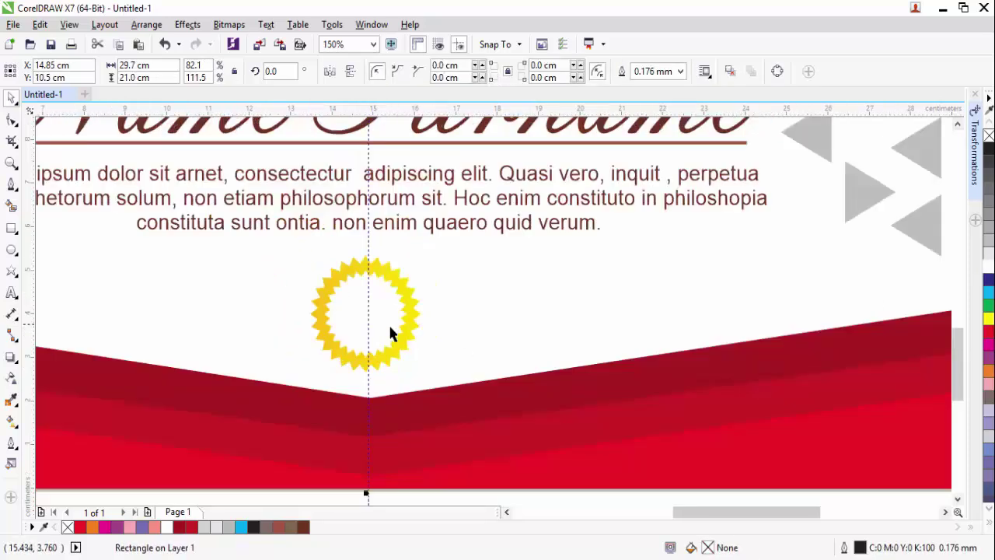
- Duplicate the white star, scale the copy down to about 1.5 cm across and fill it orange
{"action": "scroll", "coordinate": [387, 341], "scroll_direction": "up", "scroll_amount": 1}
{"action": "left_click_drag", "start_coordinate": [414, 318], "coordinate": [561, 357]}
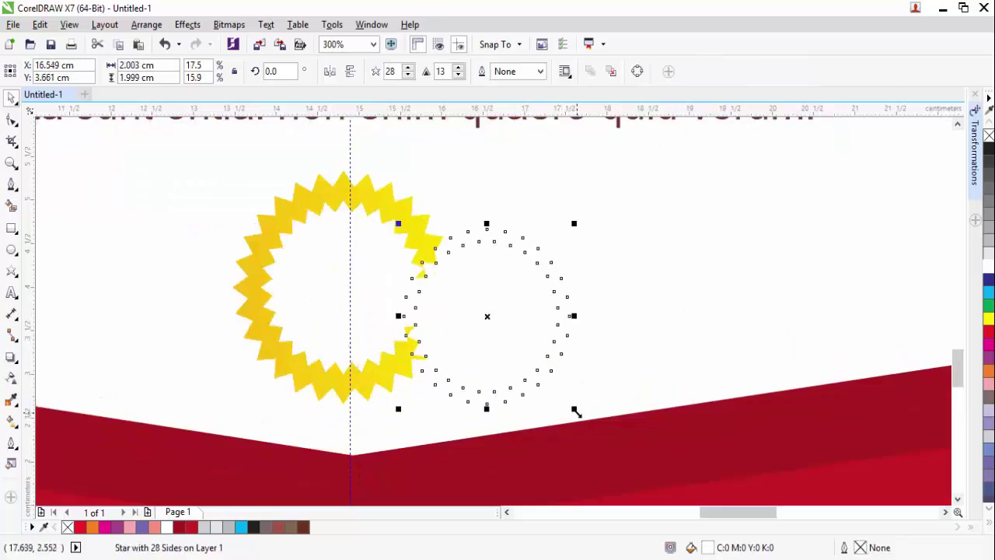
{"action": "left_click_drag", "start_coordinate": [574, 411], "coordinate": [533, 365]}
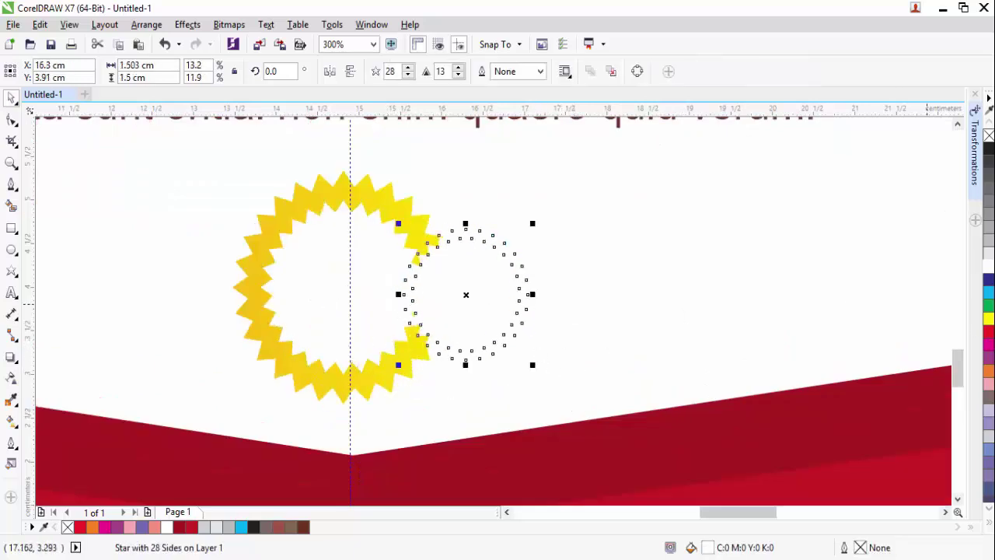
{"action": "left_click", "coordinate": [989, 374]}
- Centre the orange star inside the white star, both horizontally and vertically
{"action": "left_click", "coordinate": [380, 310], "text": "shift"}
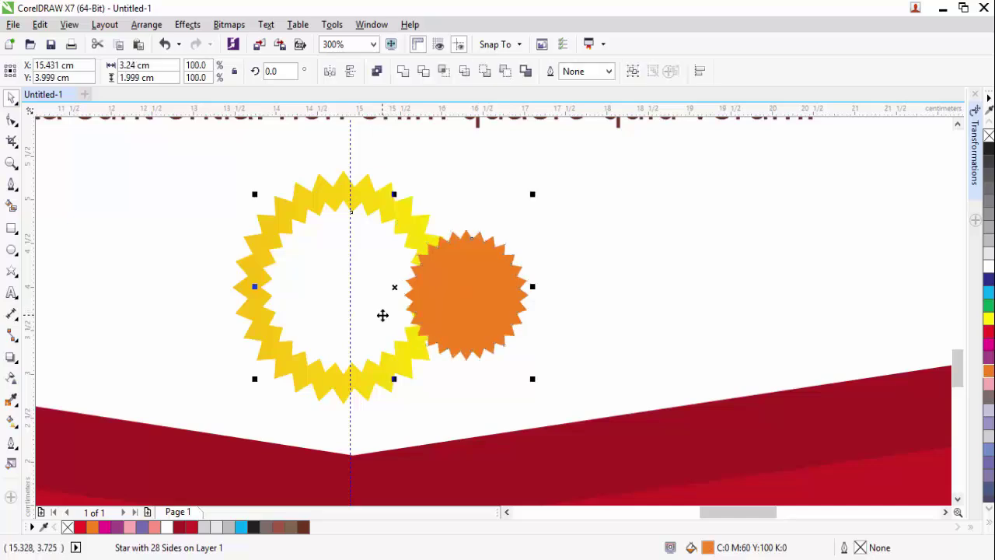
{"action": "key", "text": "c"}
{"action": "key", "text": "e"}
{"action": "left_click", "coordinate": [510, 306]}
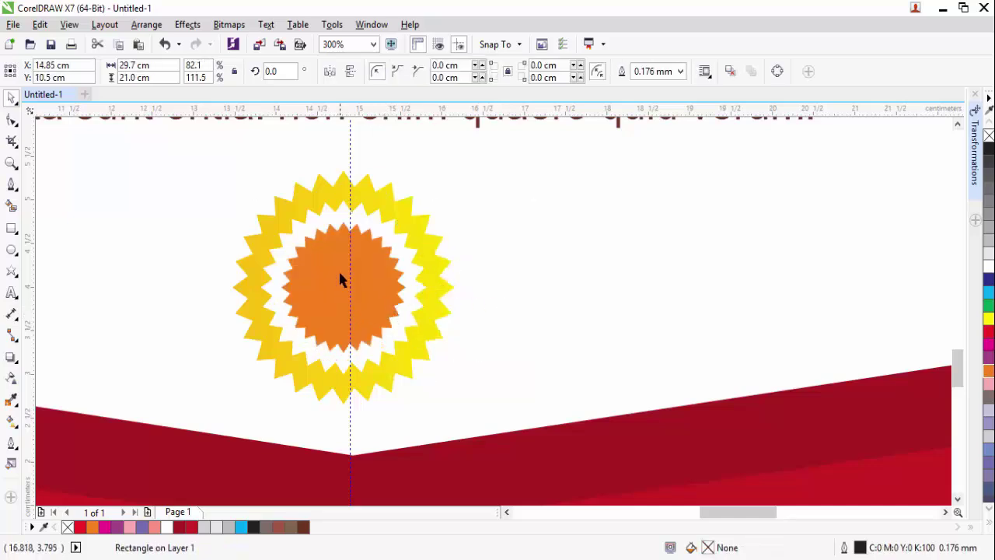
{"action": "scroll", "coordinate": [341, 277], "scroll_direction": "down", "scroll_amount": 1}
{"action": "scroll", "coordinate": [362, 332], "scroll_direction": "up", "scroll_amount": 1}
{"action": "scroll", "coordinate": [221, 254], "scroll_direction": "down", "scroll_amount": 1}
- Draw a small star about 0.54 cm wide on the orange star and set it to 5 points
{"action": "left_click", "coordinate": [11, 272]}
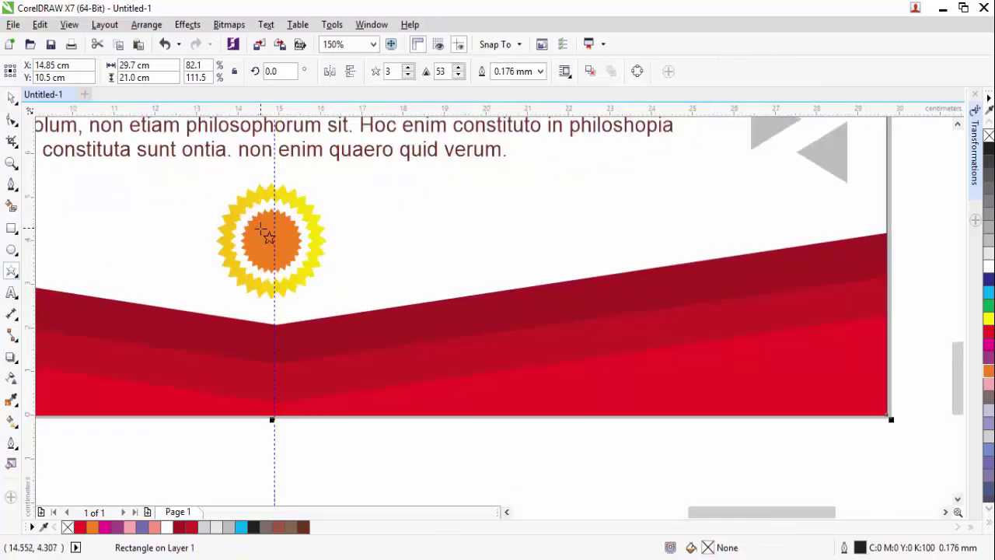
{"action": "left_click_drag", "start_coordinate": [267, 234], "coordinate": [291, 267]}
{"action": "scroll", "coordinate": [274, 242], "scroll_direction": "up", "scroll_amount": 1}
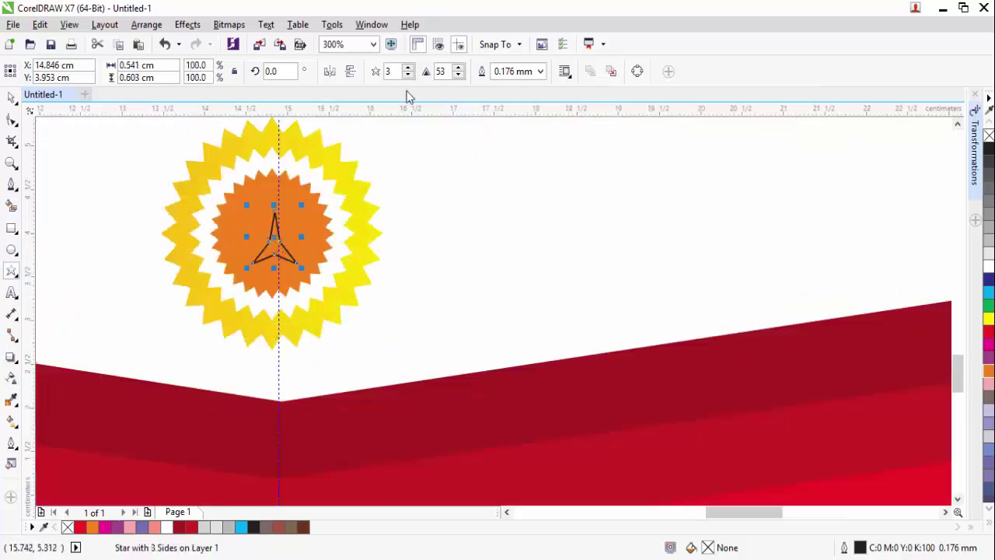
{"action": "left_click", "coordinate": [407, 68]}
{"action": "left_click", "coordinate": [408, 68]}
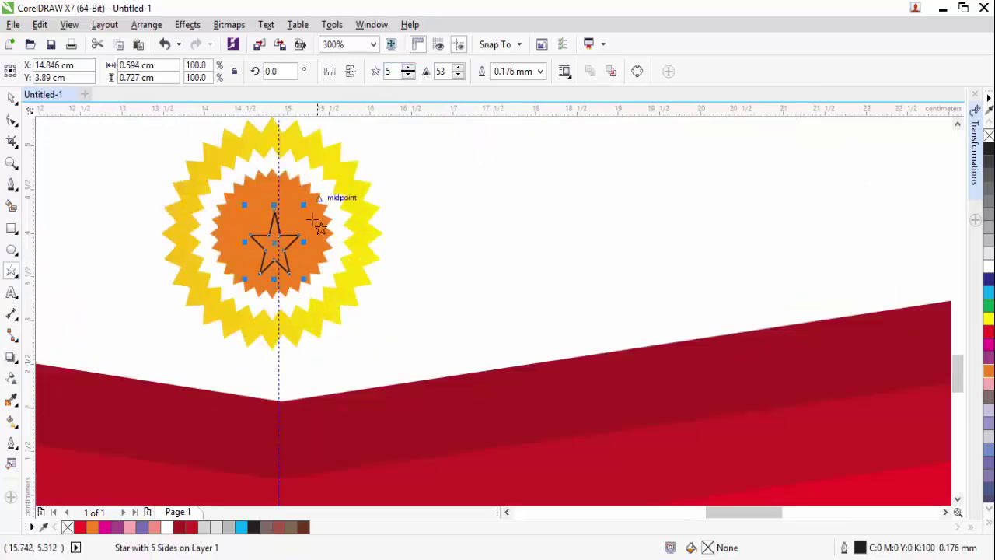
- Resize the five-pointed star to about 0.72 cm wide and 0.69 cm high
{"action": "scroll", "coordinate": [293, 248], "scroll_direction": "up", "scroll_amount": 1}
{"action": "left_click_drag", "start_coordinate": [255, 306], "coordinate": [268, 287]}
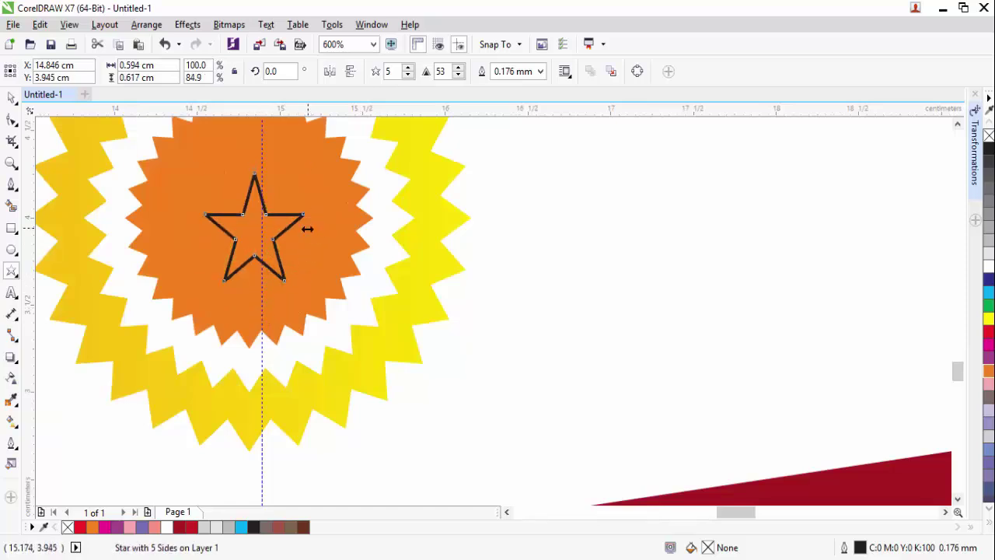
{"action": "left_click_drag", "start_coordinate": [308, 226], "coordinate": [329, 299]}
{"action": "left_click", "coordinate": [10, 99]}
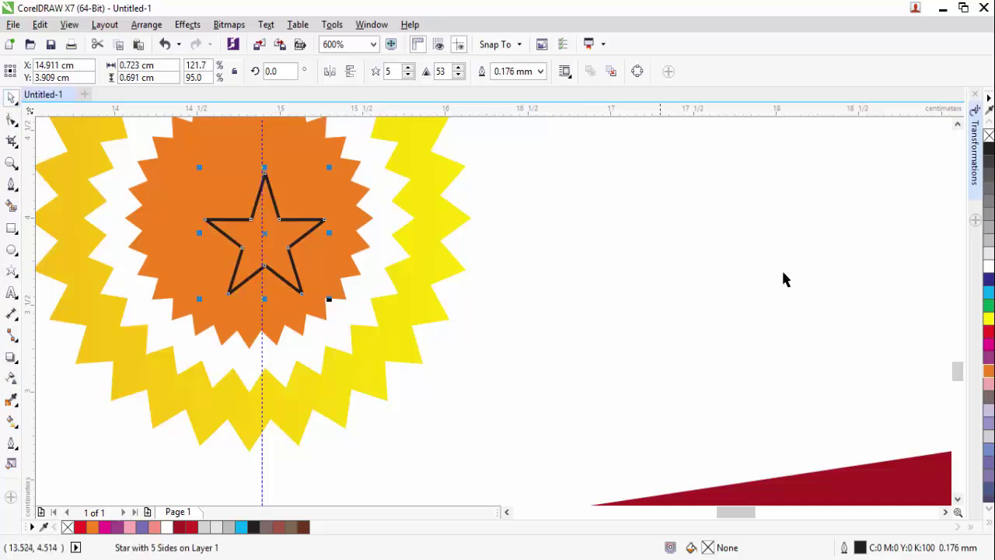
- Give the five-pointed star a white fill and a white outline
{"action": "left_click", "coordinate": [989, 266]}
{"action": "right_click", "coordinate": [989, 253]}
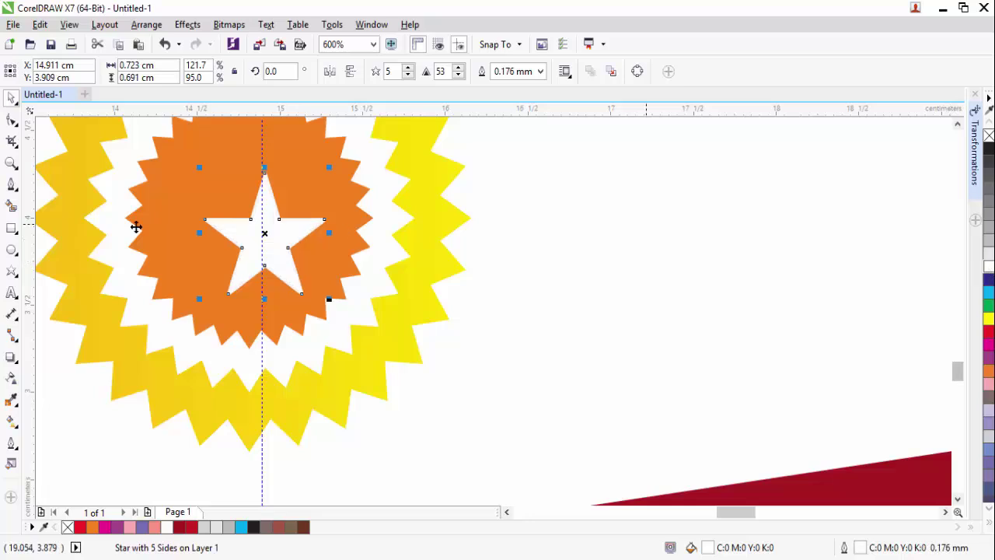
{"action": "left_click", "coordinate": [517, 257]}
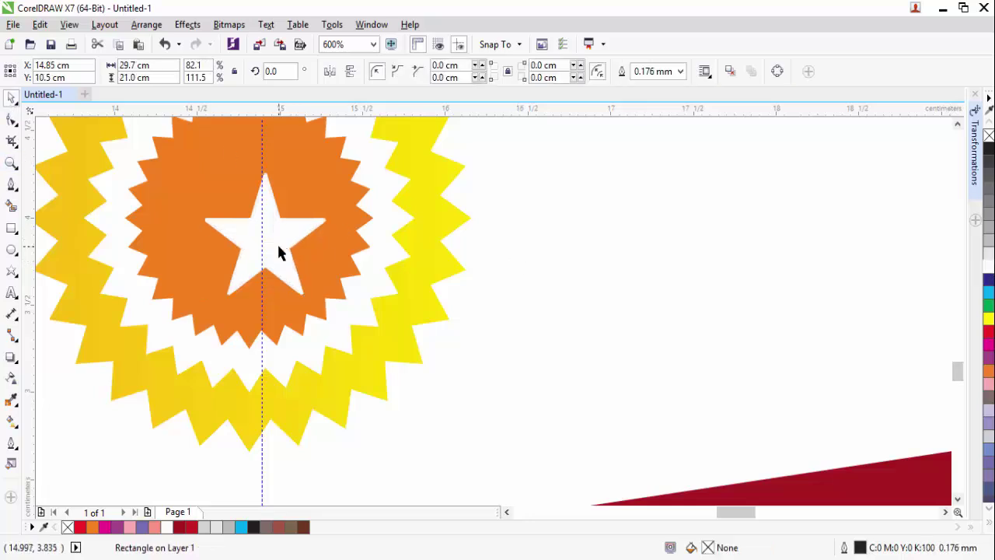
- Move the white five-pointed star to the centre of the orange star and align the two
{"action": "left_click_drag", "start_coordinate": [277, 244], "coordinate": [260, 227]}
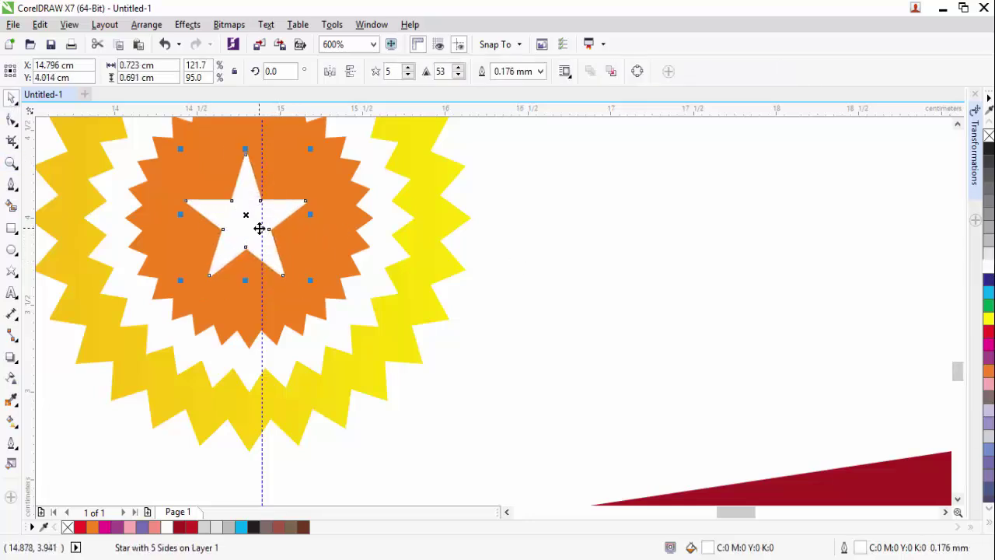
{"action": "scroll", "coordinate": [260, 227], "scroll_direction": "down", "scroll_amount": 1}
{"action": "left_click", "coordinate": [306, 240], "text": "shift"}
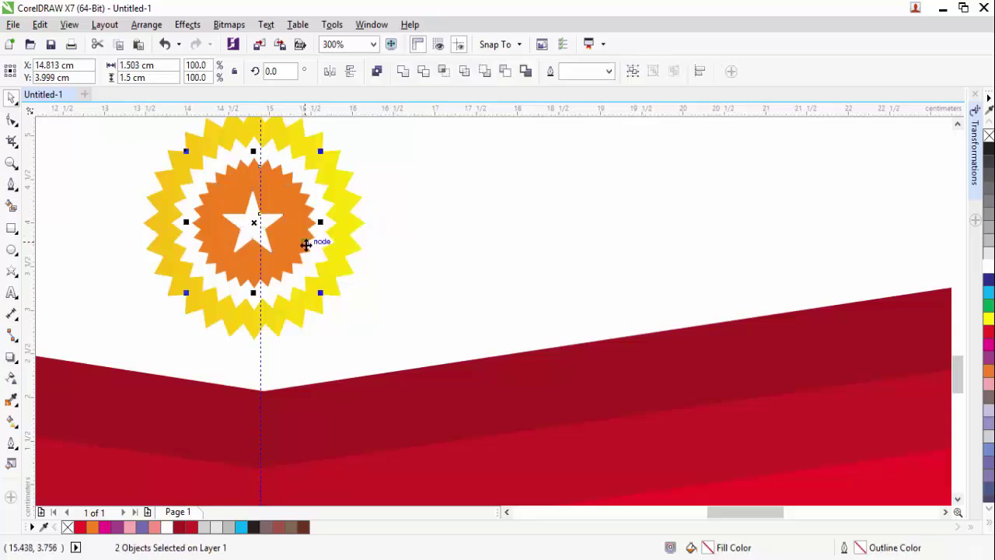
{"action": "scroll", "coordinate": [307, 245], "scroll_direction": "down", "scroll_amount": 1}
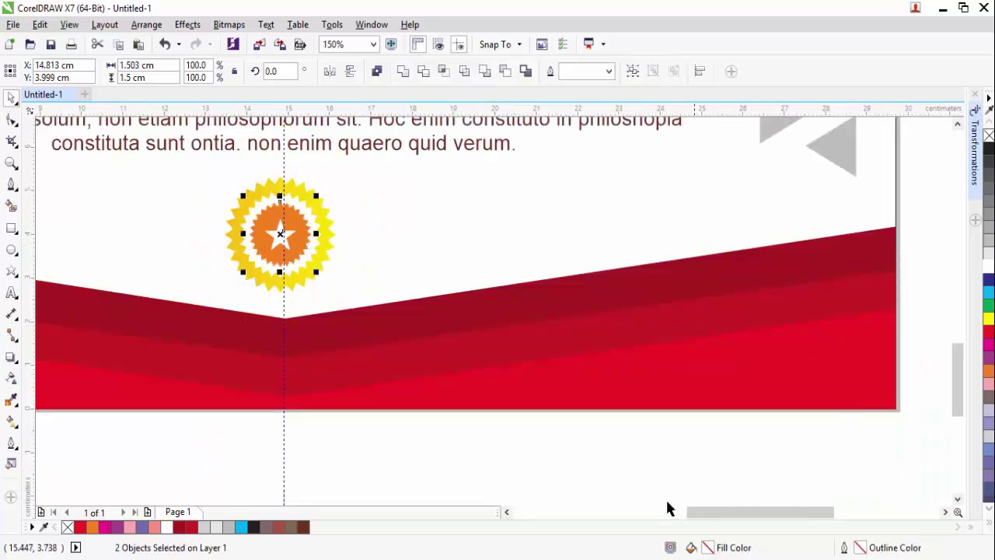
- Group all the seal's stars and nudge the group right so it is centred on the vertical guideline
{"action": "left_click_drag", "start_coordinate": [557, 472], "coordinate": [193, 172]}
{"action": "key", "text": "ctrl+g"}
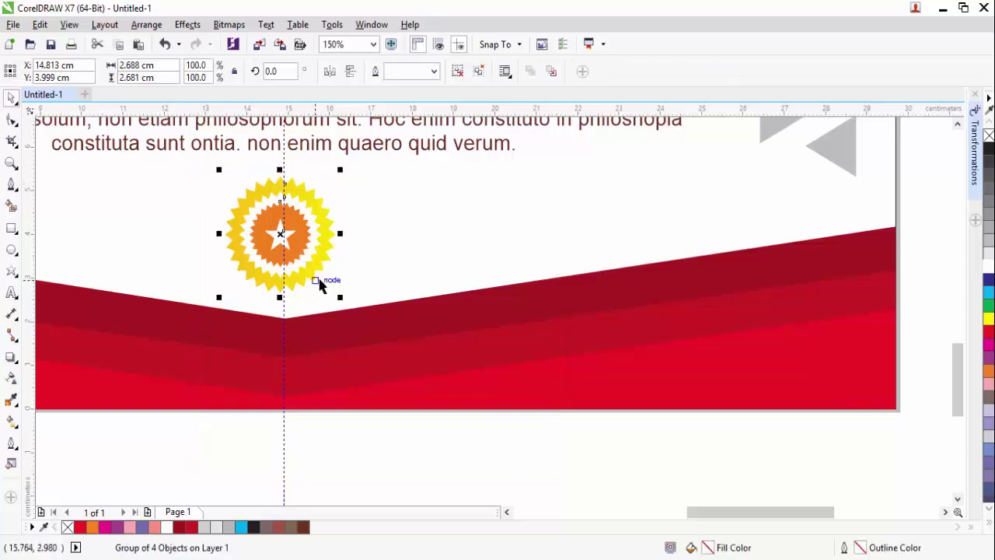
{"action": "key", "text": "Right"}
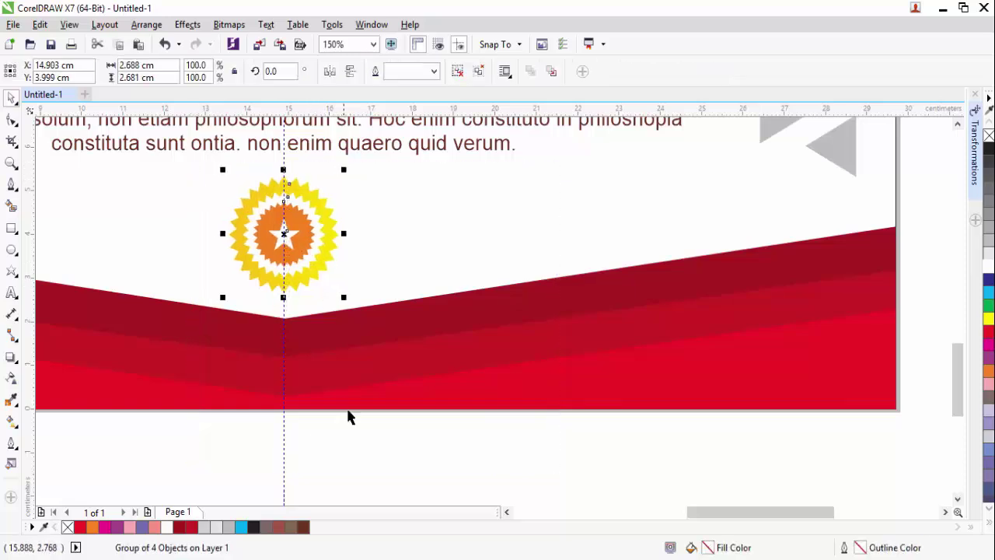
{"action": "left_click", "coordinate": [345, 432]}
- Draw a closed three-point ribbon tail about 0.49 × 0.8 cm, running down and left from the seal's lower edge
{"action": "scroll", "coordinate": [278, 292], "scroll_direction": "down", "scroll_amount": 1}
{"action": "scroll", "coordinate": [280, 272], "scroll_direction": "up", "scroll_amount": 1}
{"action": "scroll", "coordinate": [272, 323], "scroll_direction": "up", "scroll_amount": 2}
{"action": "key", "text": "F5"}
{"action": "left_click", "coordinate": [309, 234]}
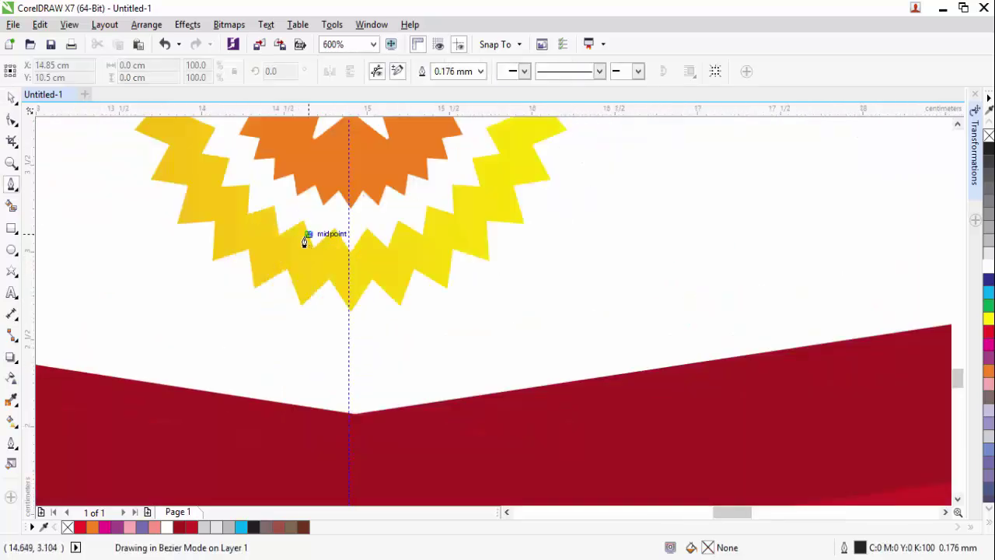
{"action": "left_click", "coordinate": [227, 375]}
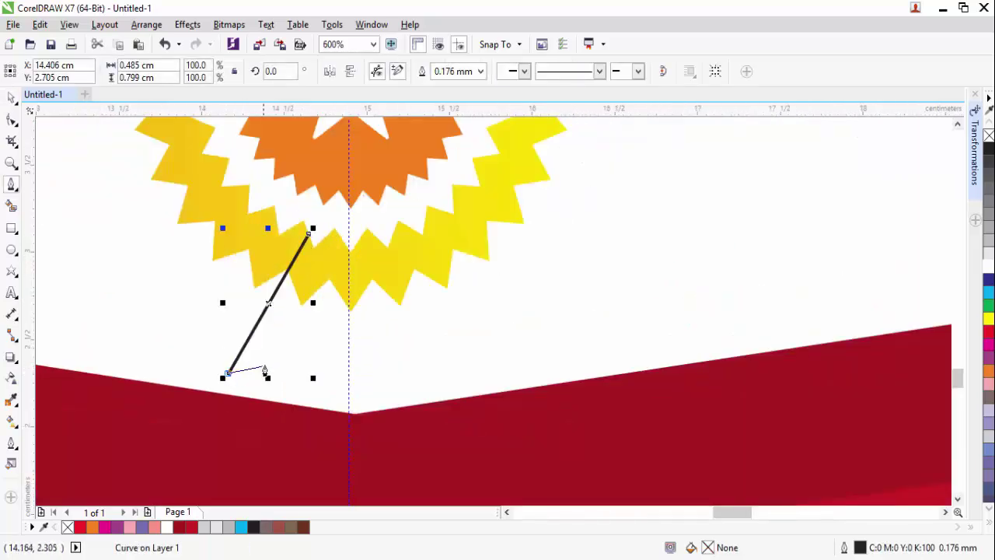
{"action": "left_click", "coordinate": [309, 231]}
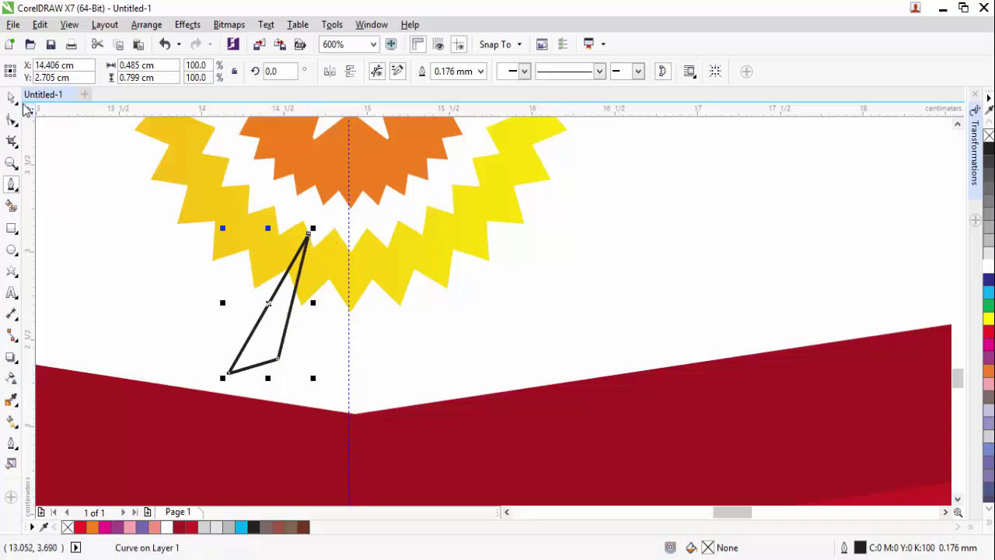
- Enlarge the ribbon-tail triangle to about 0.73 cm wide and 1.06 cm high
{"action": "key", "text": "space"}
{"action": "left_click_drag", "start_coordinate": [223, 380], "coordinate": [192, 412]}
{"action": "left_click_drag", "start_coordinate": [275, 353], "coordinate": [265, 346]}
{"action": "left_click_drag", "start_coordinate": [307, 318], "coordinate": [318, 318]}
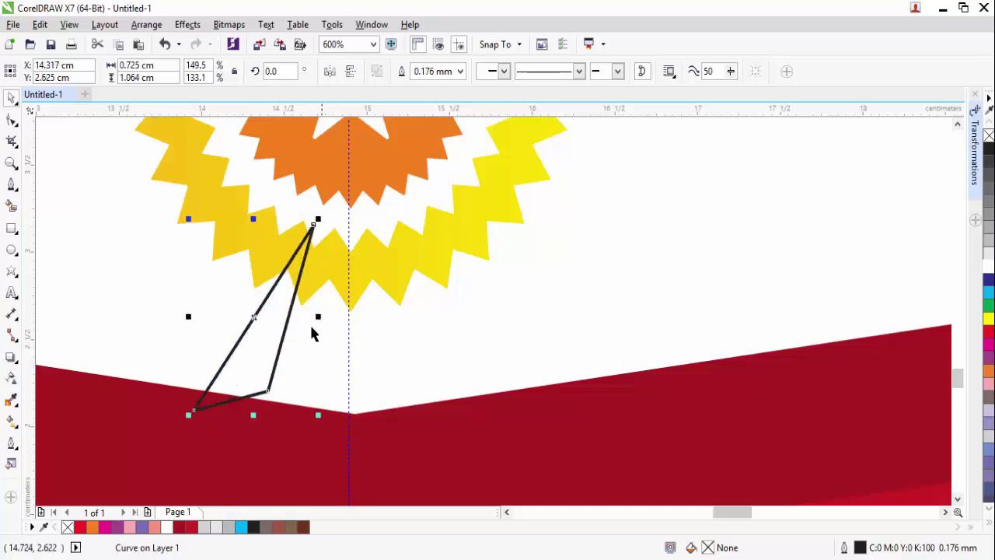
- Duplicate the triangle, mirror the copy horizontally and rotate it to hang beside the original as the tail's other half
{"action": "left_click_drag", "start_coordinate": [270, 358], "coordinate": [325, 365]}
{"action": "right_click", "coordinate": [325, 365]}
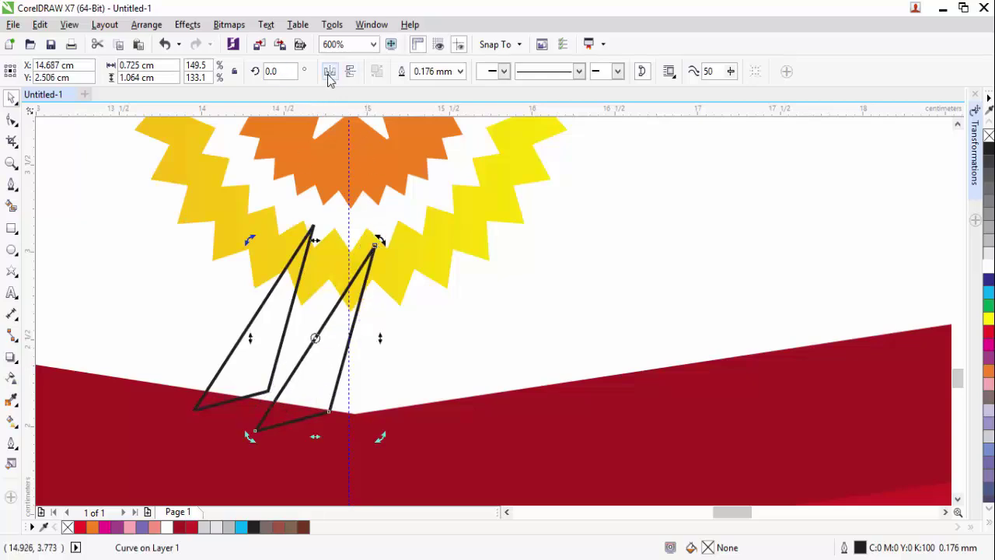
{"action": "left_click", "coordinate": [328, 74]}
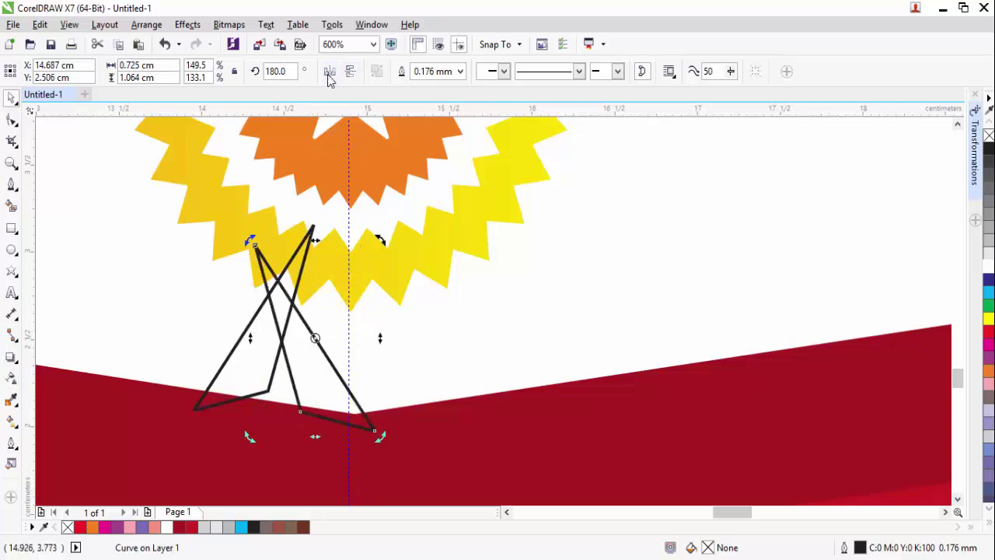
{"action": "left_click", "coordinate": [298, 338]}
{"action": "left_click_drag", "start_coordinate": [379, 241], "coordinate": [402, 311]}
{"action": "left_click", "coordinate": [406, 325]}
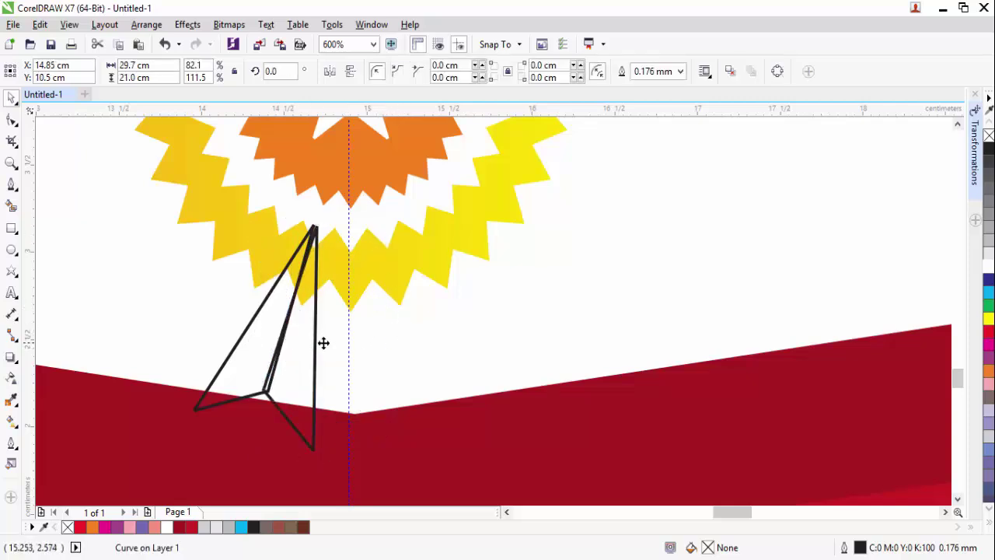
- Move the mirrored triangle so its inner lower corner meets that of the first triangle
{"action": "left_click", "coordinate": [317, 341]}
{"action": "scroll", "coordinate": [304, 373], "scroll_direction": "up", "scroll_amount": 1}
{"action": "left_click_drag", "start_coordinate": [296, 416], "coordinate": [308, 420]}
{"action": "scroll", "coordinate": [297, 422], "scroll_direction": "down", "scroll_amount": 2}
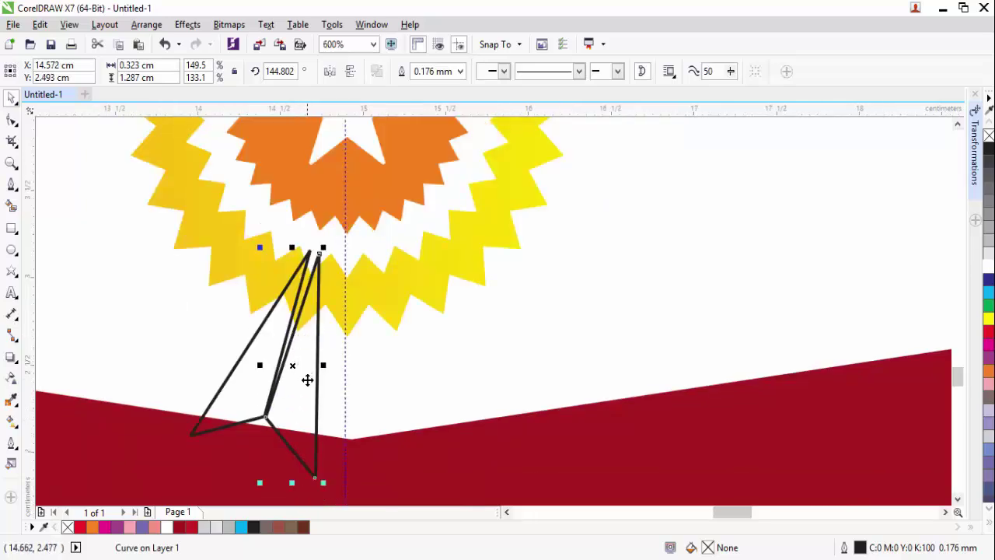
- Adjust the top nodes of both triangles so their upper tips meet at one point
{"action": "left_click", "coordinate": [12, 121]}
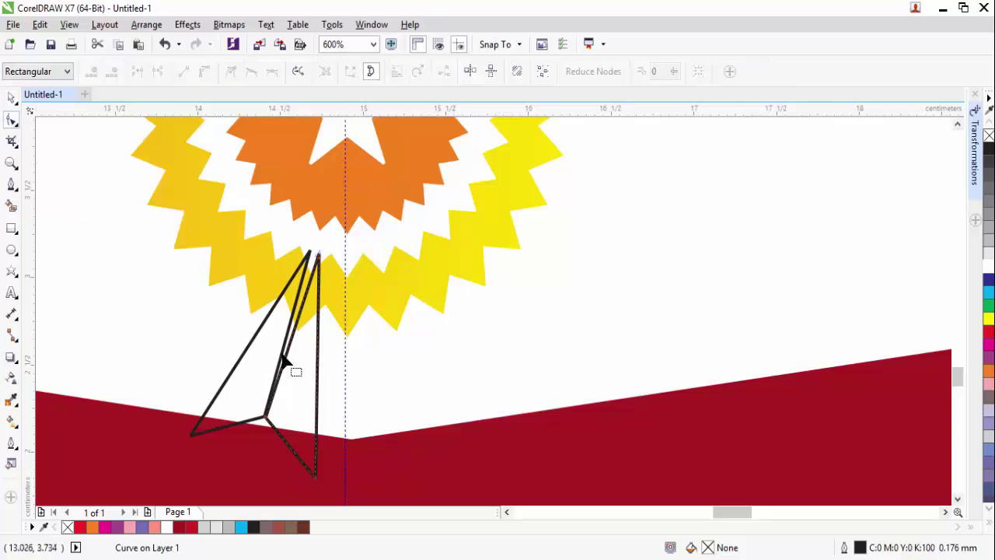
{"action": "scroll", "coordinate": [312, 284], "scroll_direction": "up", "scroll_amount": 2}
{"action": "left_click_drag", "start_coordinate": [325, 227], "coordinate": [318, 218]}
{"action": "scroll", "coordinate": [320, 249], "scroll_direction": "down", "scroll_amount": 2}
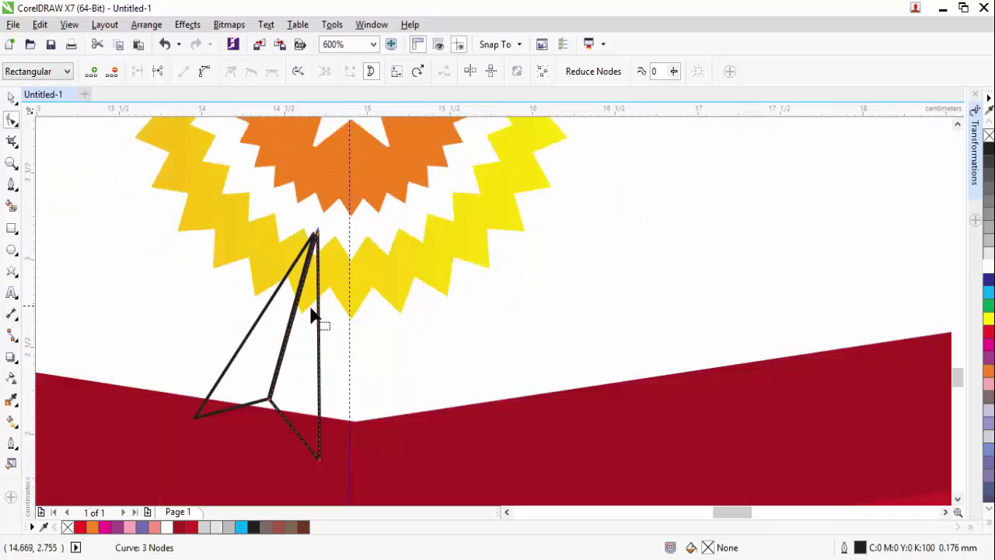
{"action": "scroll", "coordinate": [311, 271], "scroll_direction": "up", "scroll_amount": 2}
{"action": "left_click", "coordinate": [321, 216]}
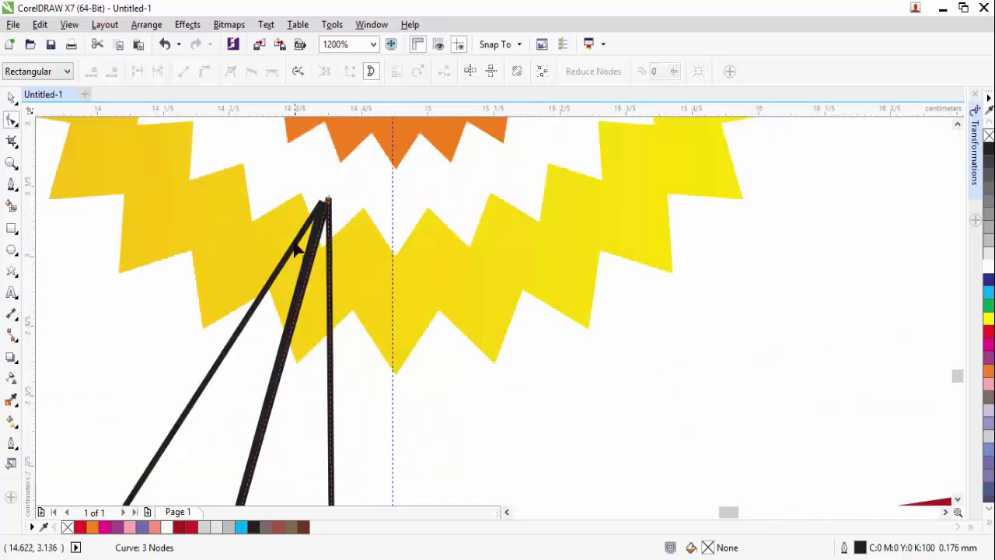
{"action": "left_click_drag", "start_coordinate": [331, 212], "coordinate": [333, 205]}
{"action": "scroll", "coordinate": [333, 234], "scroll_direction": "down", "scroll_amount": 4}
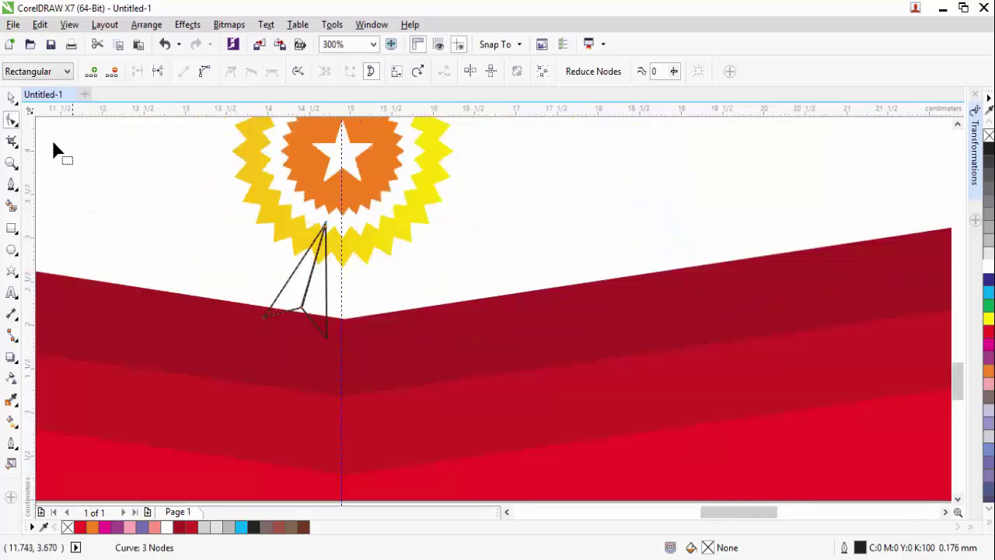
- Enlarge both triangles together, making the outer one about 1.14 × 1.65 cm, so their tips reach into the orange star
{"action": "left_click", "coordinate": [12, 99]}
{"action": "scroll", "coordinate": [95, 151], "scroll_direction": "down", "scroll_amount": 2}
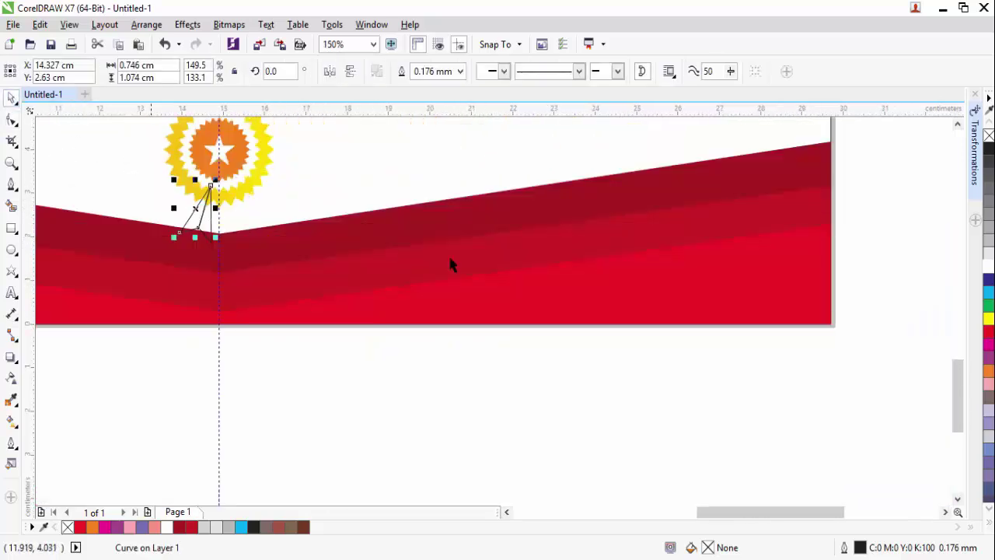
{"action": "left_click", "coordinate": [441, 410]}
{"action": "left_click_drag", "start_coordinate": [288, 315], "coordinate": [160, 167]}
{"action": "scroll", "coordinate": [173, 128], "scroll_direction": "up", "scroll_amount": 2}
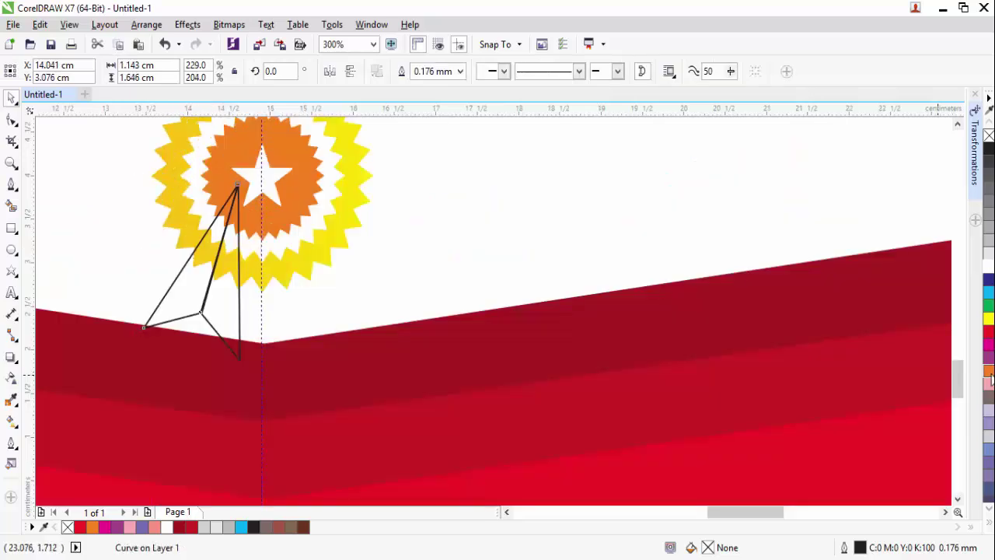
- Fill the outer triangle orange and the inner one dark orange-brown (C:19 M:80 Y:100 K:11)
{"action": "left_click", "coordinate": [988, 374]}
{"action": "left_click", "coordinate": [243, 360]}
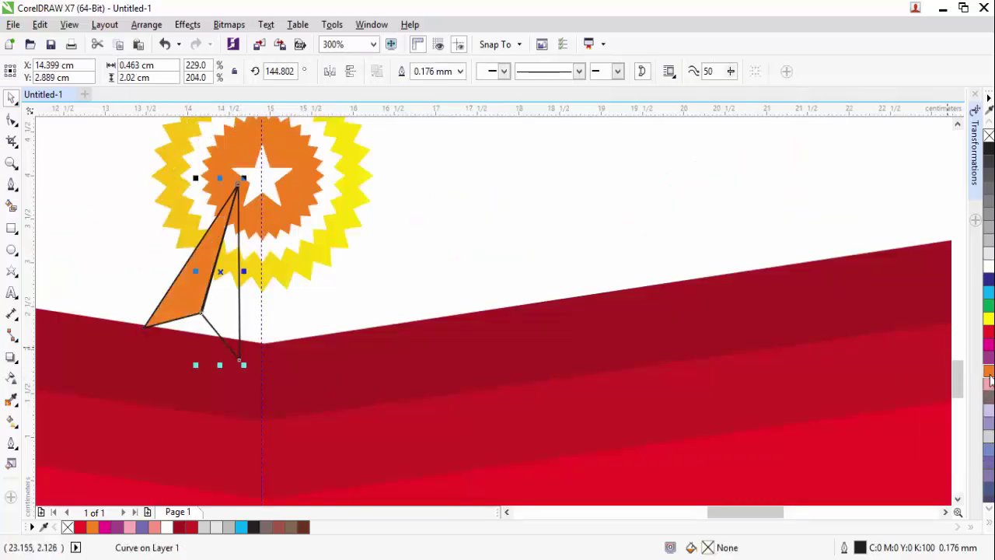
{"action": "left_click", "coordinate": [989, 374]}
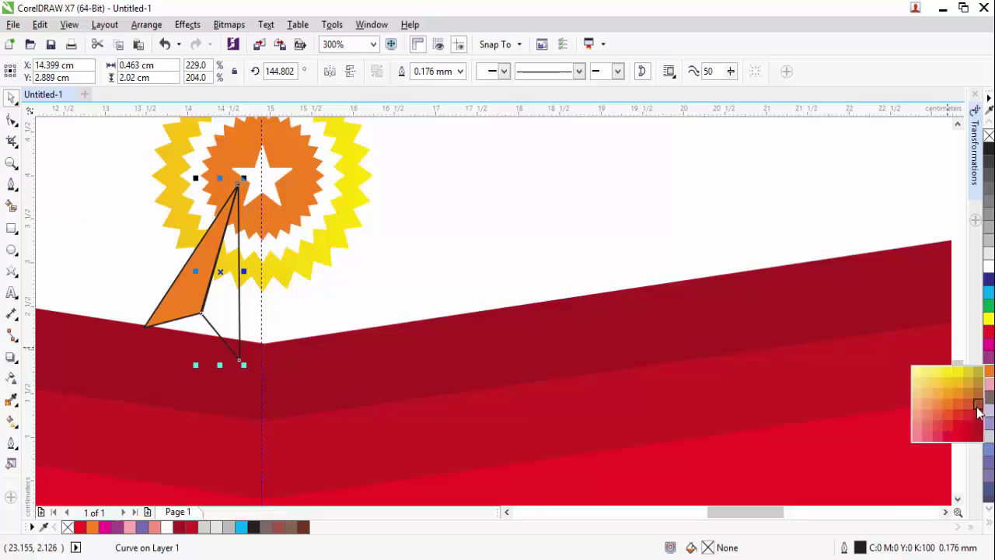
{"action": "left_click", "coordinate": [978, 411]}
{"action": "scroll", "coordinate": [191, 334], "scroll_direction": "down", "scroll_amount": 2}
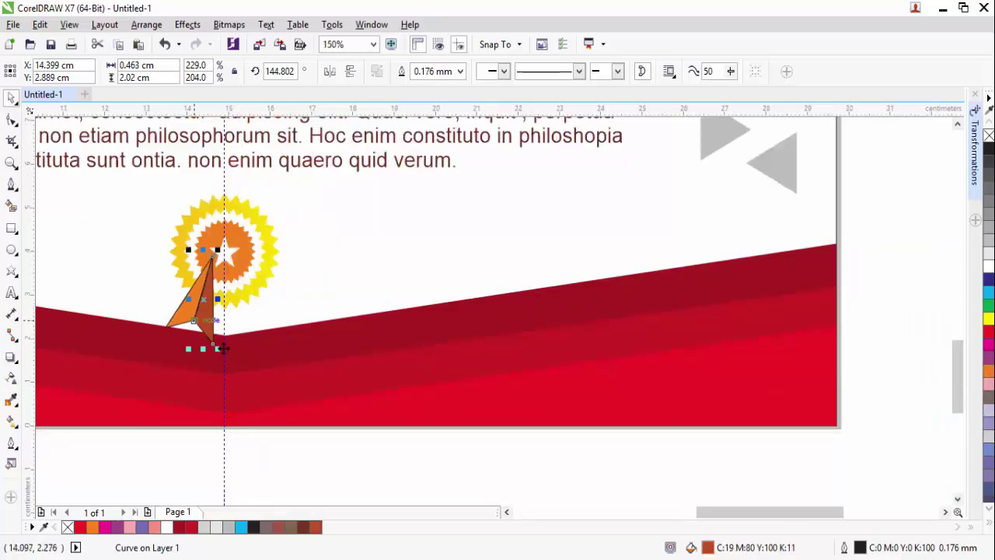
- Group the two ribbon-tail triangles and remove their outlines
{"action": "left_click_drag", "start_coordinate": [269, 455], "coordinate": [145, 259]}
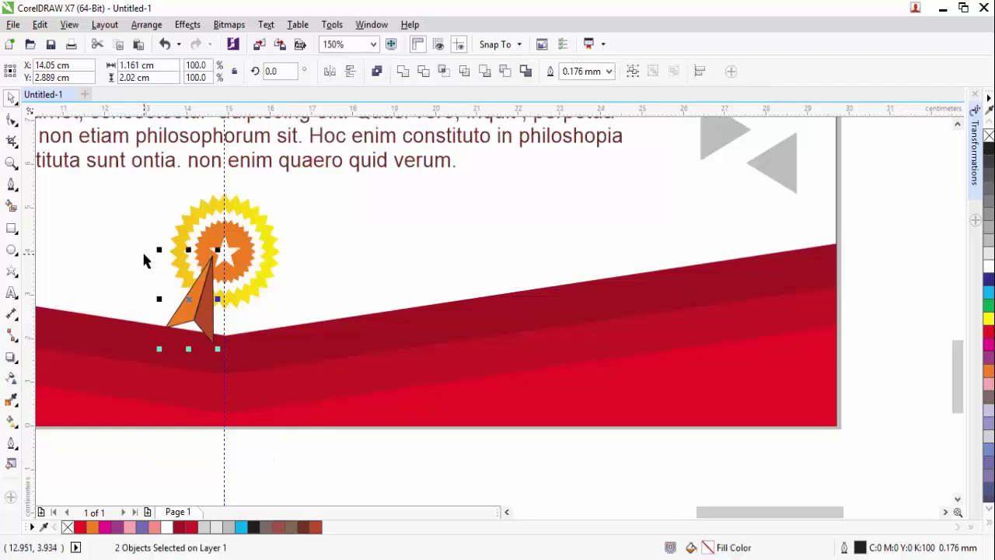
{"action": "key", "text": "ctrl+g"}
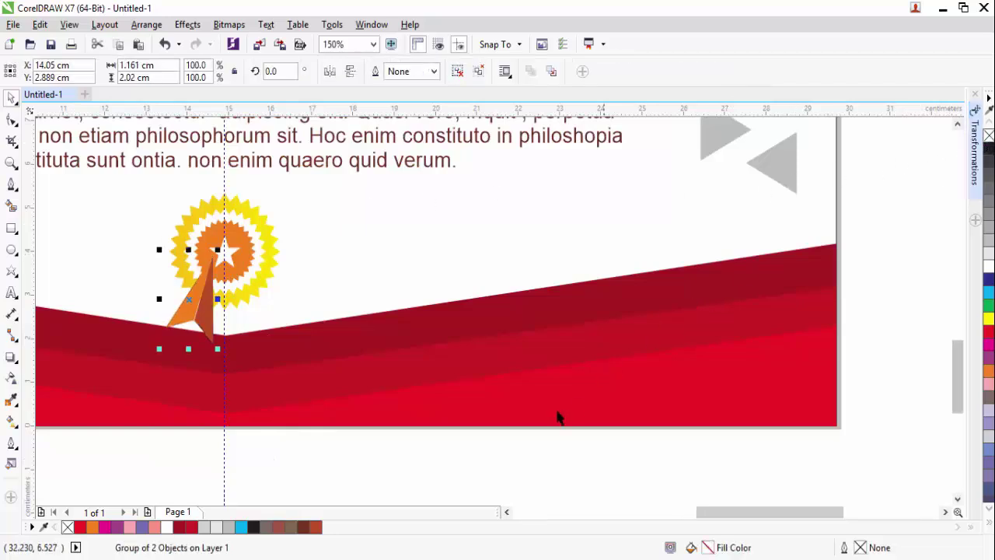
- Ungroup the triangles and nudge the dark one 0.02 cm left and 0.01 cm up to close the gap between them
{"action": "left_click", "coordinate": [360, 436]}
{"action": "scroll", "coordinate": [196, 311], "scroll_direction": "up", "scroll_amount": 1}
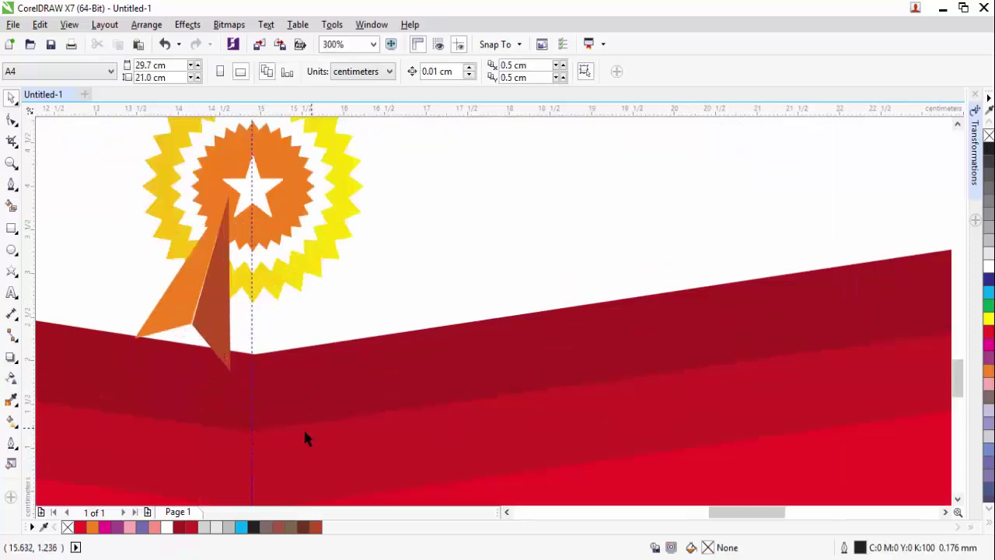
{"action": "scroll", "coordinate": [196, 325], "scroll_direction": "up", "scroll_amount": 1}
{"action": "left_click", "coordinate": [217, 316]}
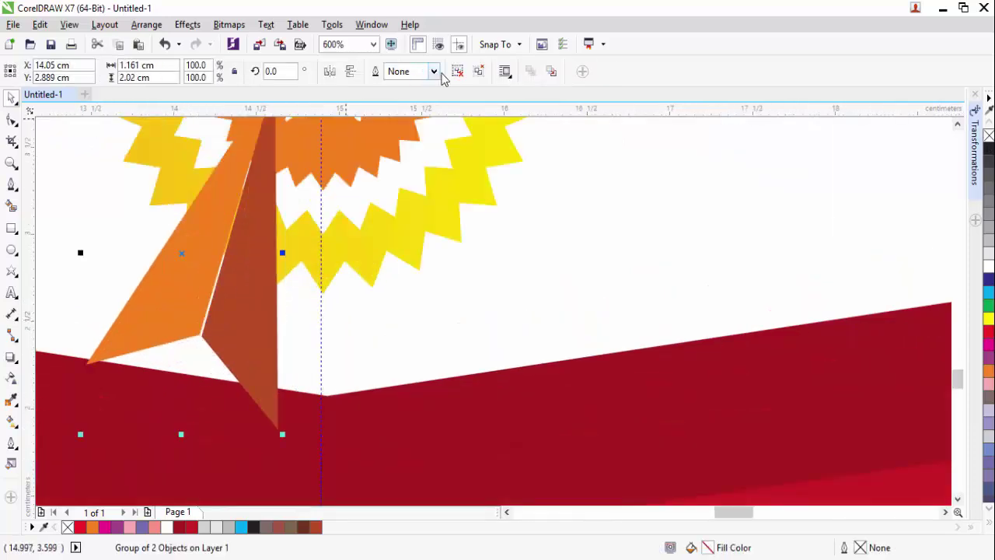
{"action": "key", "text": "ctrl+u"}
{"action": "left_click", "coordinate": [221, 323]}
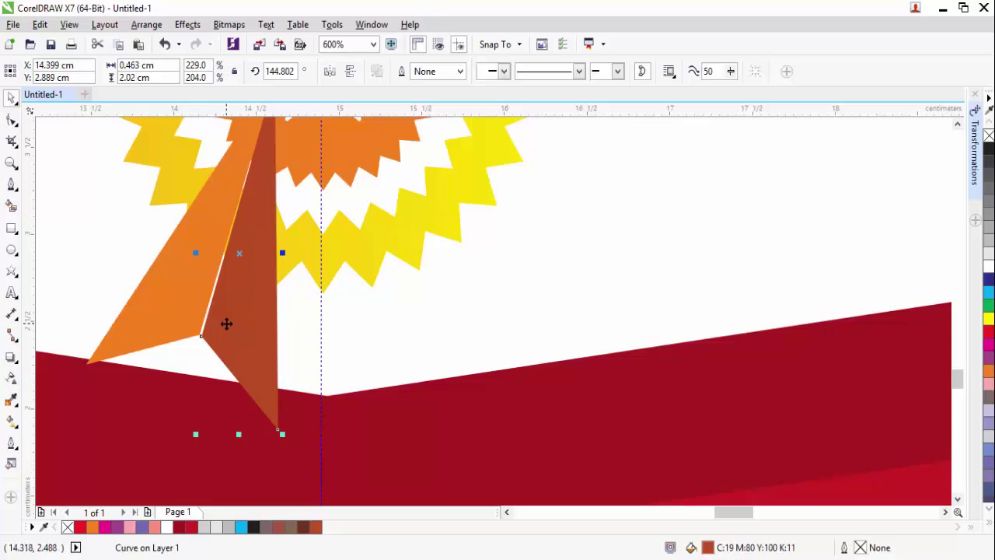
{"action": "key", "text": "Left"}
{"action": "key", "text": "Left"}
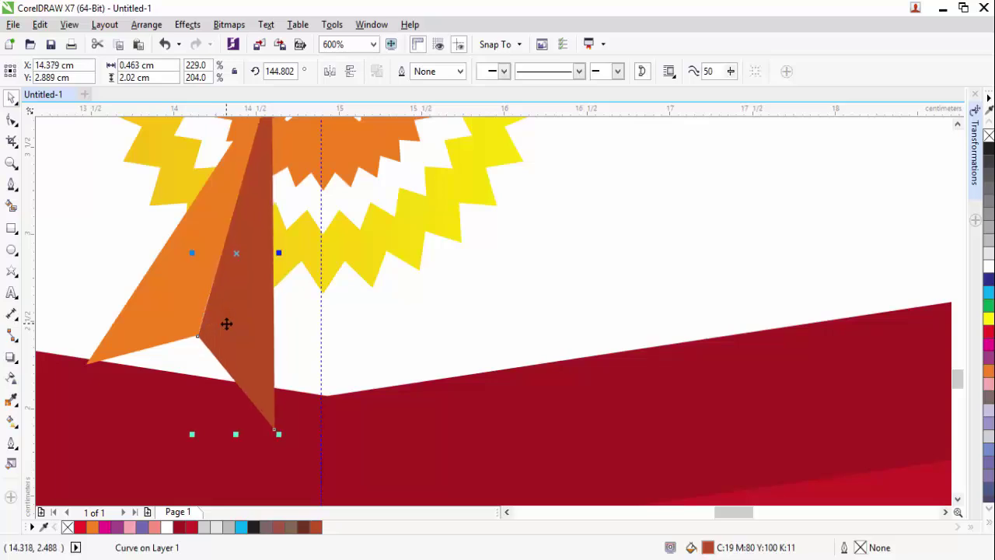
{"action": "key", "text": "Up"}
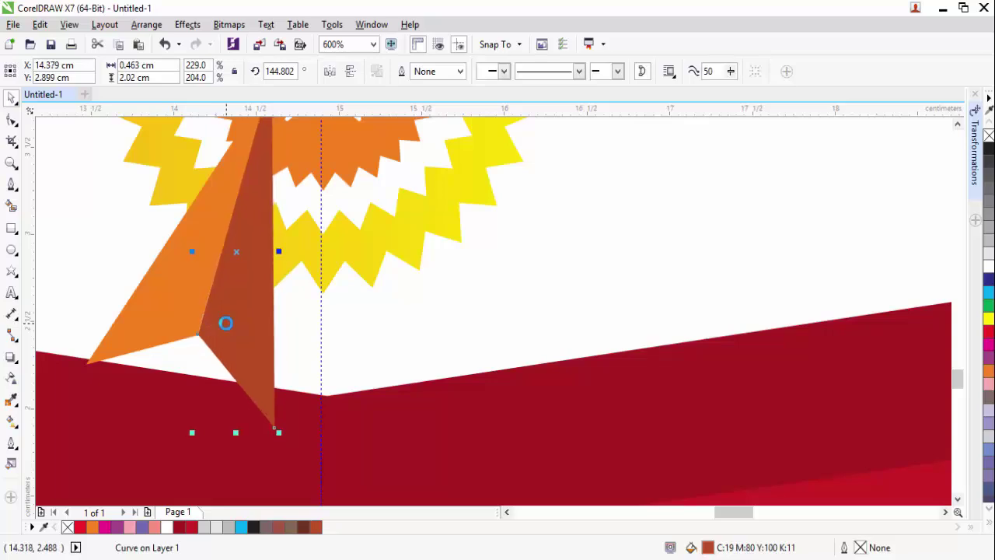
- Group the two triangles again and send the ribbon tail behind the gold seal
{"action": "scroll", "coordinate": [225, 323], "scroll_direction": "down", "scroll_amount": 2}
{"action": "scroll", "coordinate": [294, 395], "scroll_direction": "down", "scroll_amount": 2}
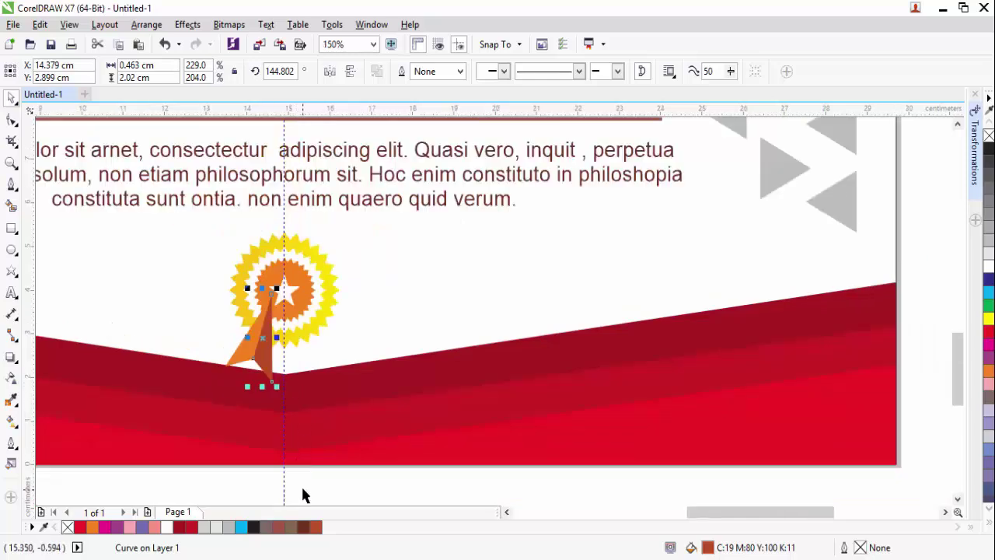
{"action": "left_click_drag", "start_coordinate": [314, 489], "coordinate": [217, 289]}
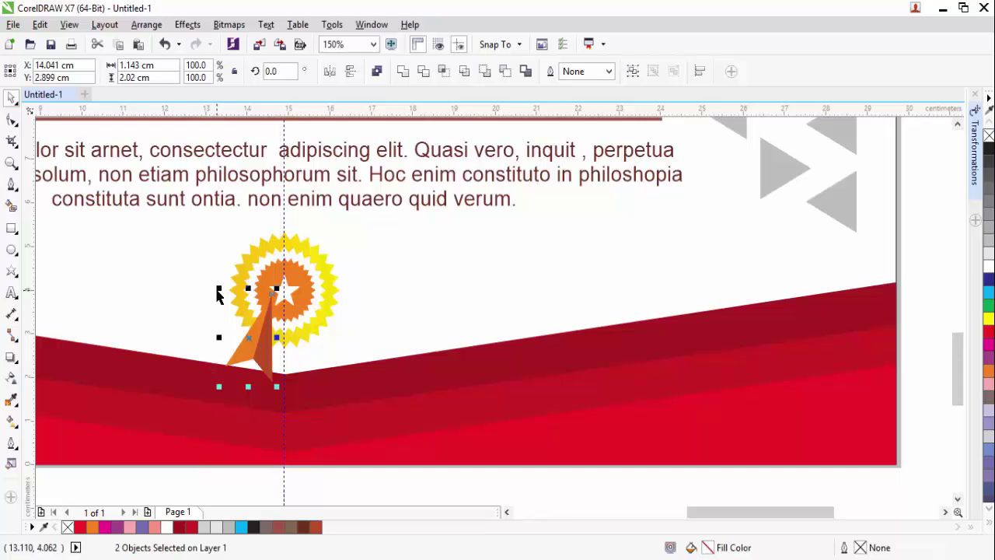
{"action": "key", "text": "ctrl+g"}
{"action": "key", "text": "ctrl+Page_Down"}
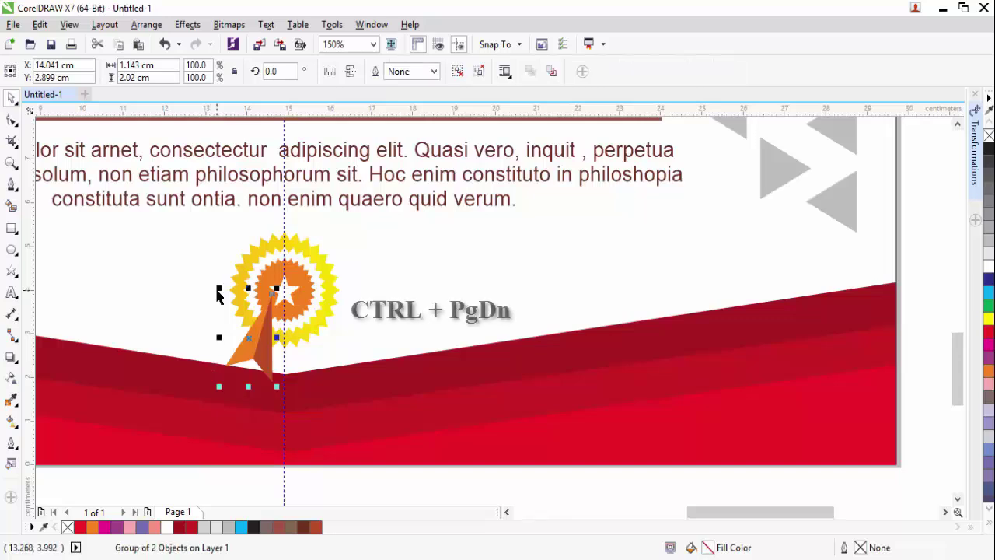
- Duplicate the ribbon tail to the right of the centre guideline, mirror it horizontally and send it behind the seal
{"action": "left_click_drag", "start_coordinate": [271, 371], "coordinate": [397, 386]}
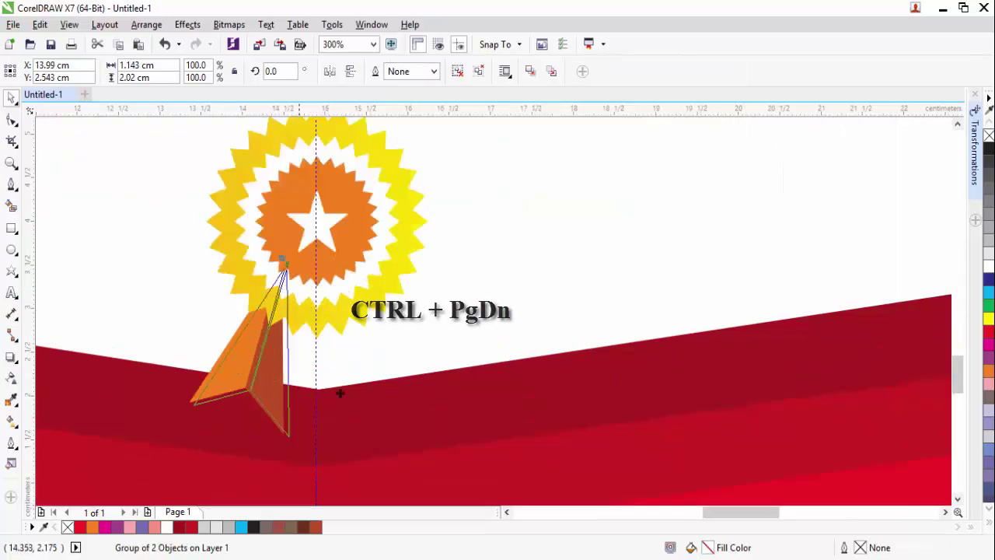
{"action": "right_click", "coordinate": [379, 385]}
{"action": "left_click", "coordinate": [330, 71]}
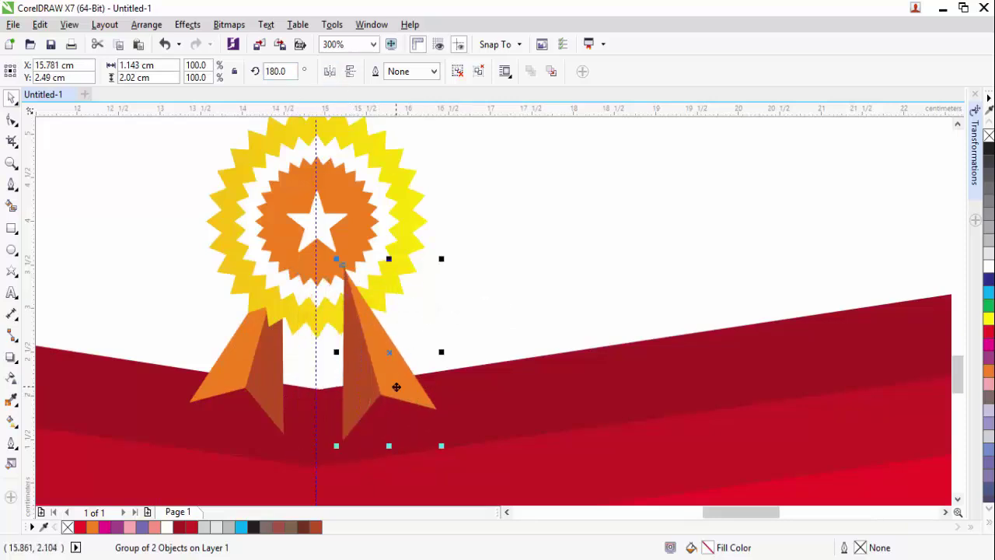
{"action": "key", "text": "ctrl+Page_Down"}
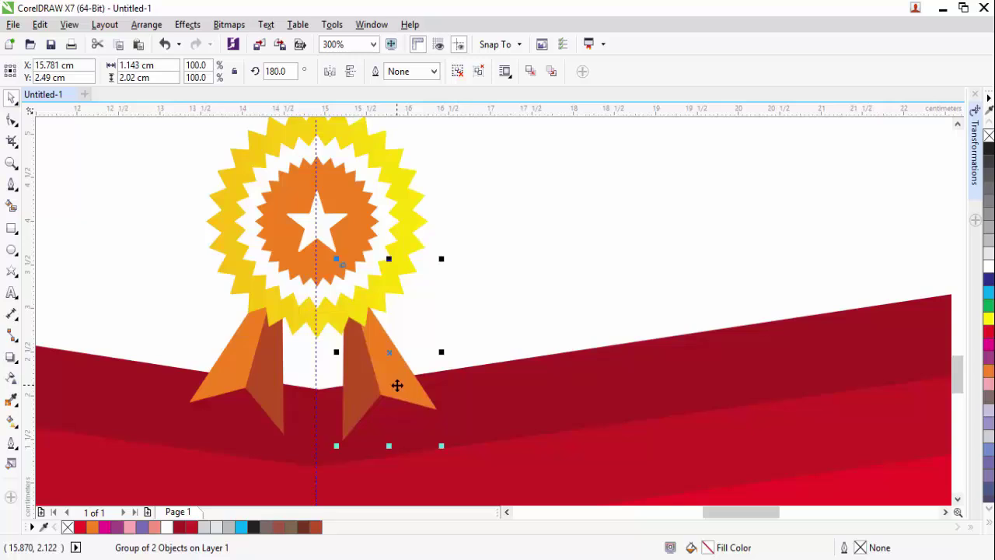
- Scale both ribbon tails together to 76.6 %, about 2.29 × 1.55 cm
{"action": "left_click", "coordinate": [268, 368], "text": "shift"}
{"action": "scroll", "coordinate": [315, 374], "scroll_direction": "down", "scroll_amount": 3}
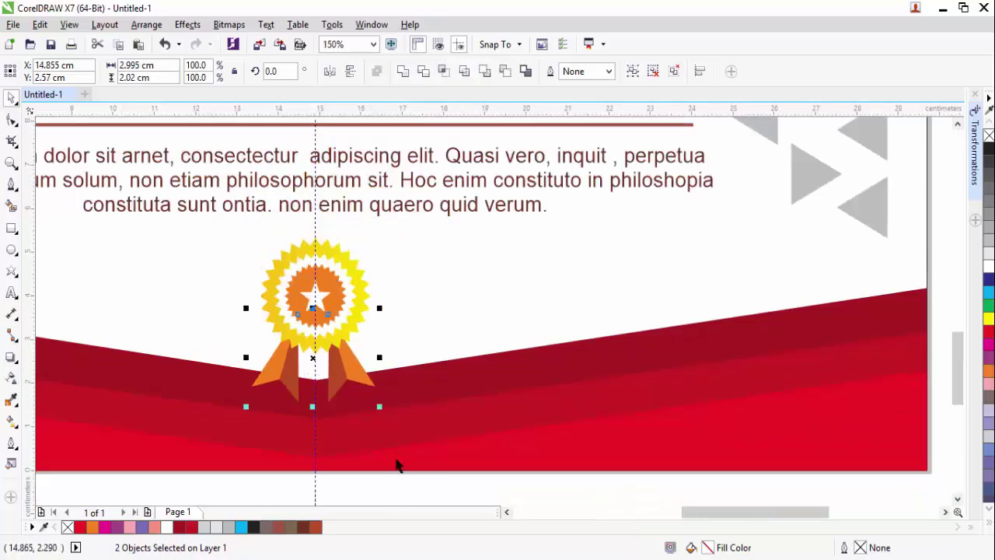
{"action": "left_click", "coordinate": [398, 487]}
{"action": "scroll", "coordinate": [355, 435], "scroll_direction": "down", "scroll_amount": 1}
{"action": "scroll", "coordinate": [348, 455], "scroll_direction": "up", "scroll_amount": 1}
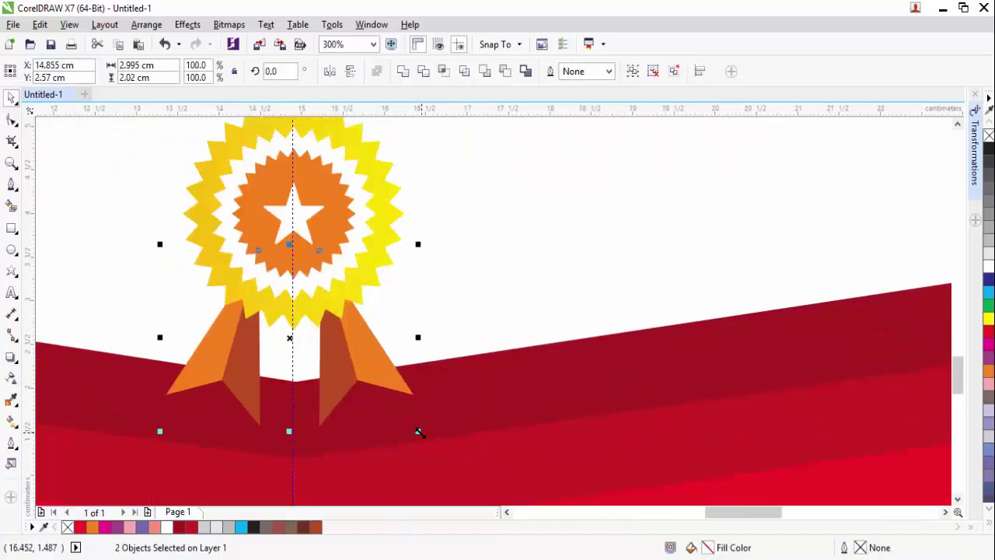
{"action": "left_click_drag", "start_coordinate": [420, 431], "coordinate": [360, 389]}
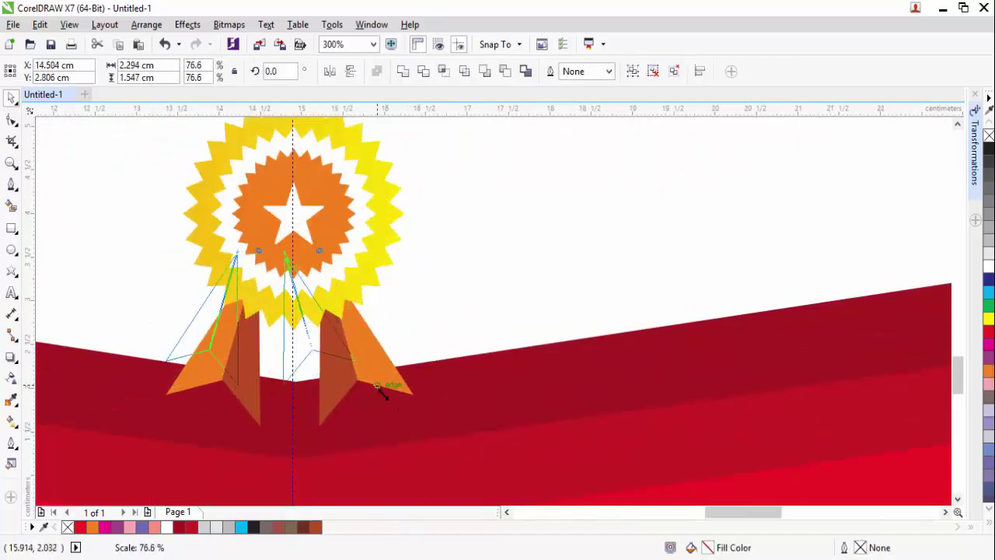
- Move both ribbon tails to the centre beneath the seal, nudging them left to about X 14.84 cm
{"action": "left_click_drag", "start_coordinate": [262, 318], "coordinate": [286, 334]}
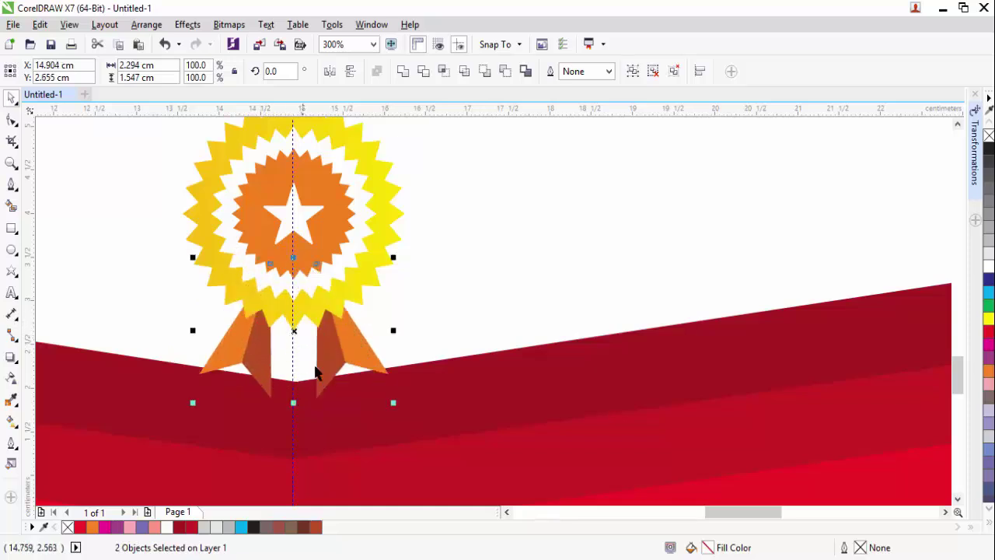
{"action": "scroll", "coordinate": [331, 336], "scroll_direction": "down", "scroll_amount": 2}
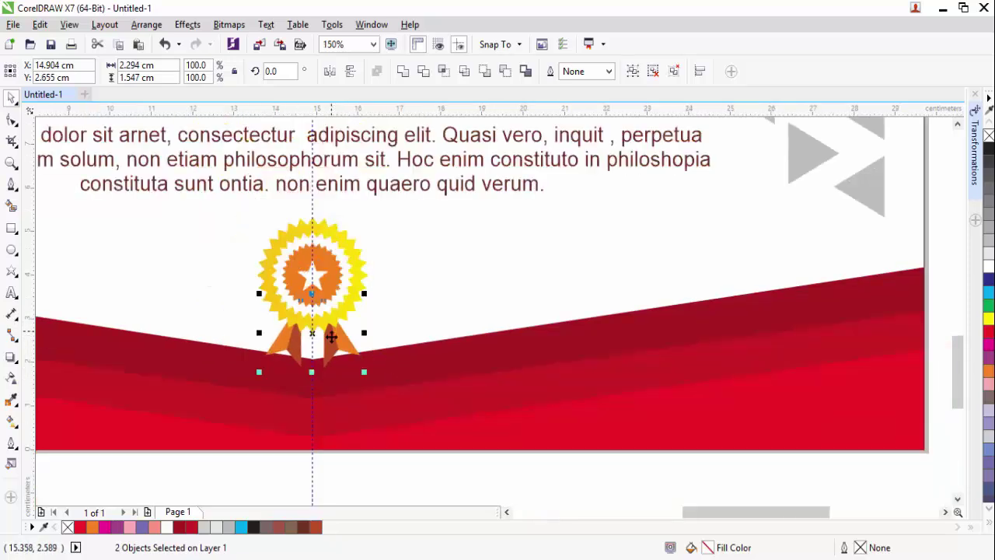
{"action": "key", "text": "Left"}
{"action": "key", "text": "Left"}
{"action": "key", "text": "Left"}
{"action": "key", "text": "Left"}
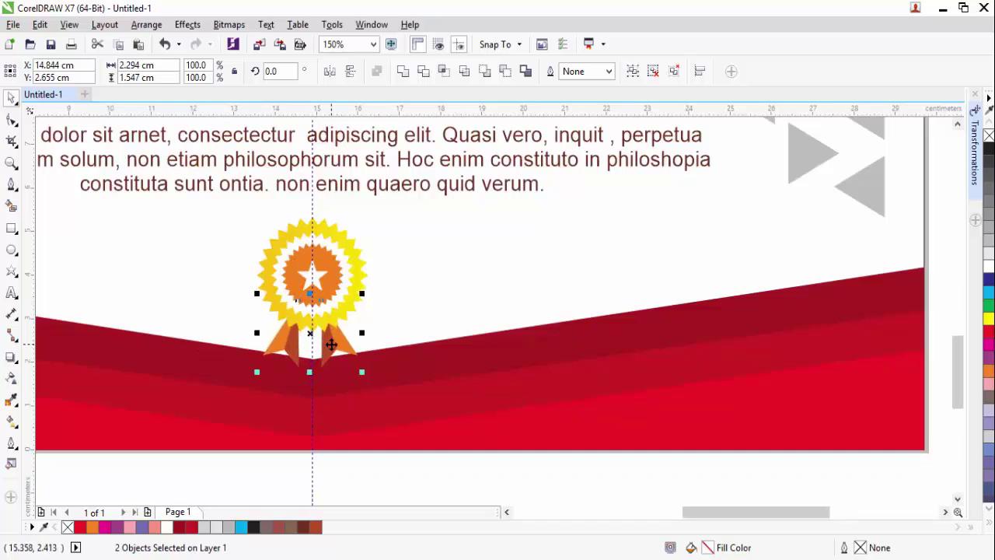
{"action": "left_click", "coordinate": [353, 463]}
- Group the seal with its two ribbon tails and nudge the group slightly up above the red bands
{"action": "scroll", "coordinate": [353, 465], "scroll_direction": "down", "scroll_amount": 2}
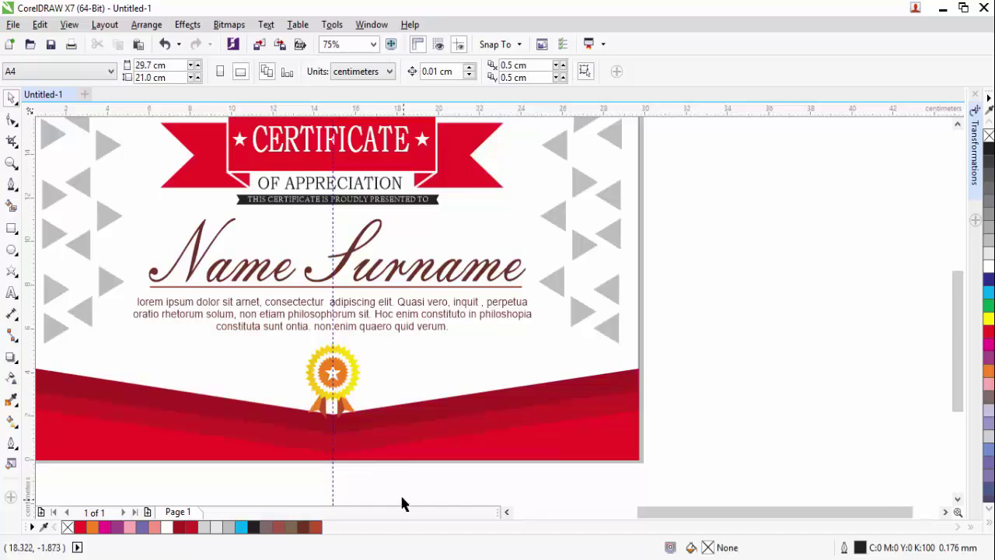
{"action": "left_click_drag", "start_coordinate": [402, 498], "coordinate": [273, 339]}
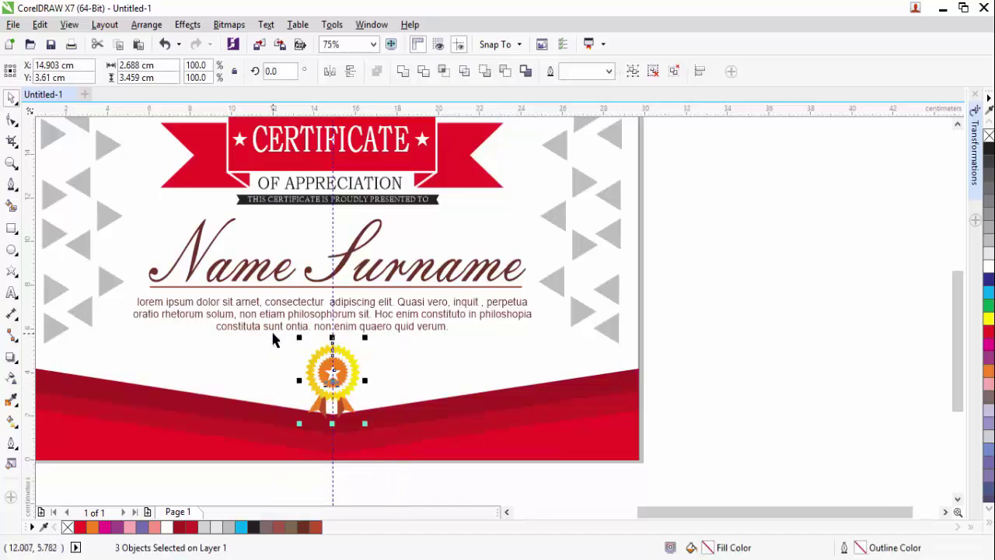
{"action": "key", "text": "ctrl+g"}
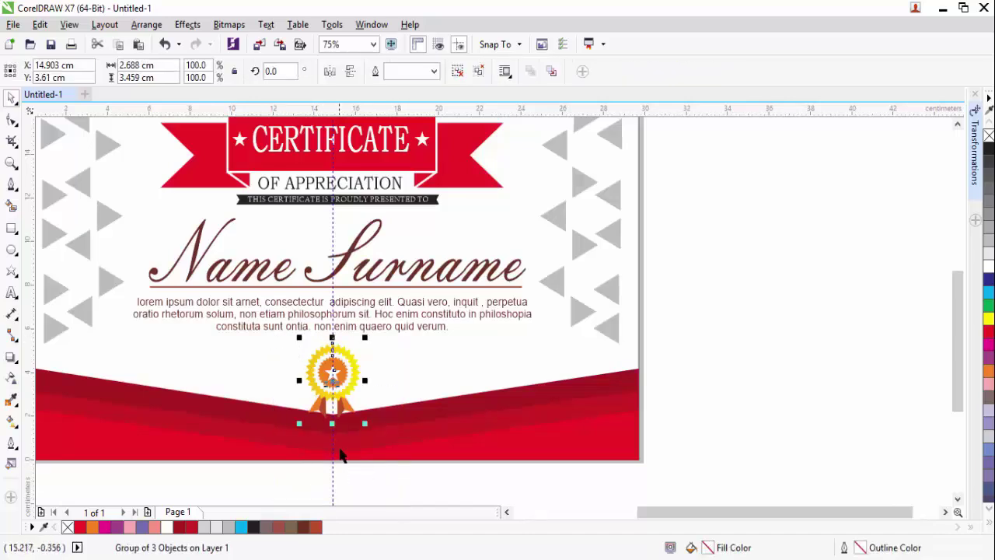
{"action": "key", "text": "Up"}
{"action": "key", "text": "Up"}
{"action": "key", "text": "Up"}
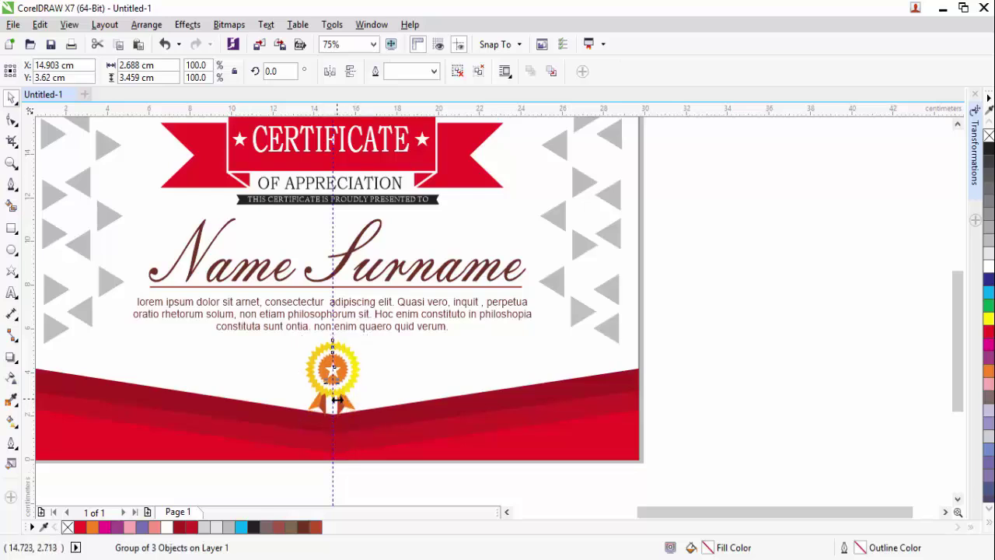
{"action": "left_click", "coordinate": [375, 480]}
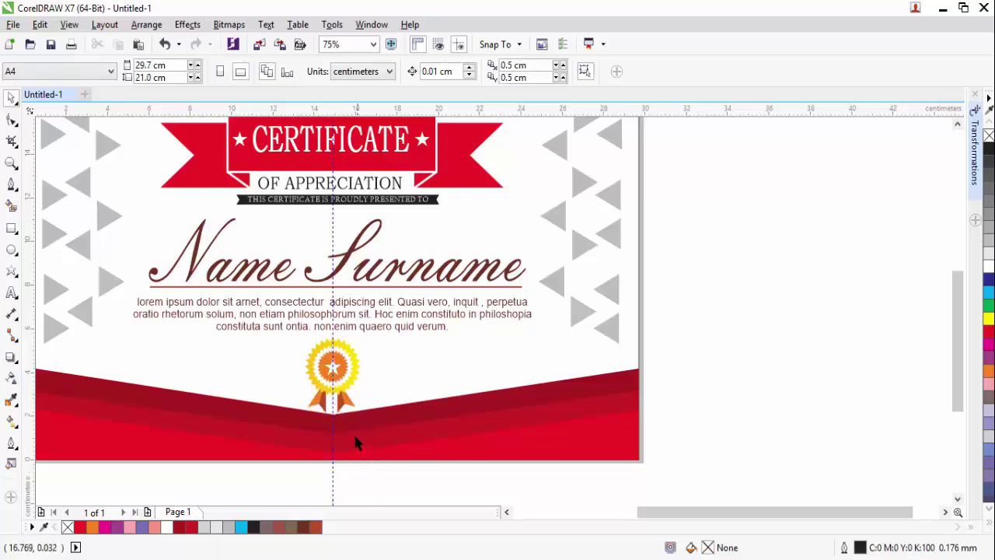
- Shift the SIGNATURE text slightly left so it sits centred under its line
{"action": "scroll", "coordinate": [355, 440], "scroll_direction": "up", "scroll_amount": 1}
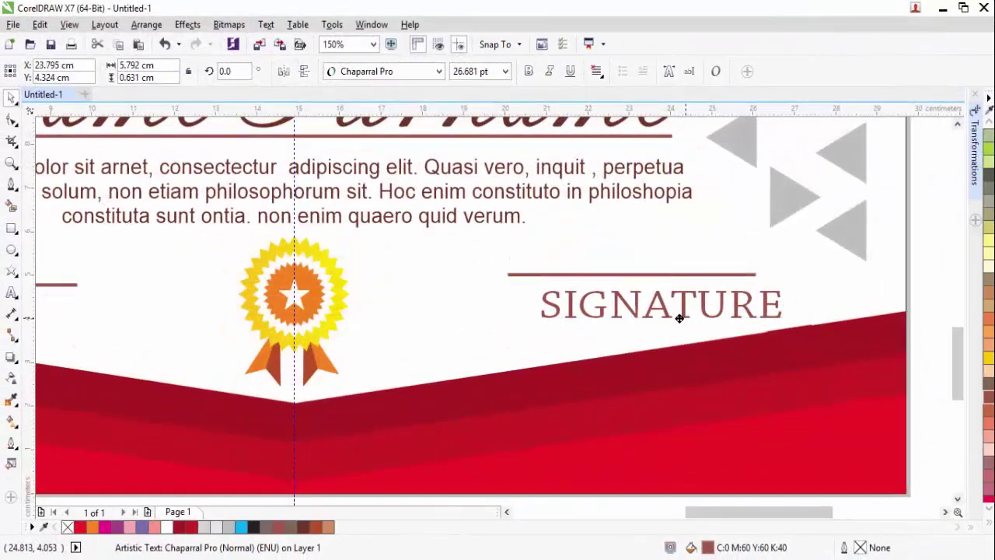
{"action": "mouse_move", "coordinate": [678, 319]}
{"action": "left_mouse_down"}
{"action": "mouse_move", "coordinate": [649, 316]}
{"action": "mouse_move", "coordinate": [663, 319]}
{"action": "left_mouse_up"}
{"action": "scroll", "coordinate": [669, 319], "scroll_direction": "down", "scroll_amount": 1}
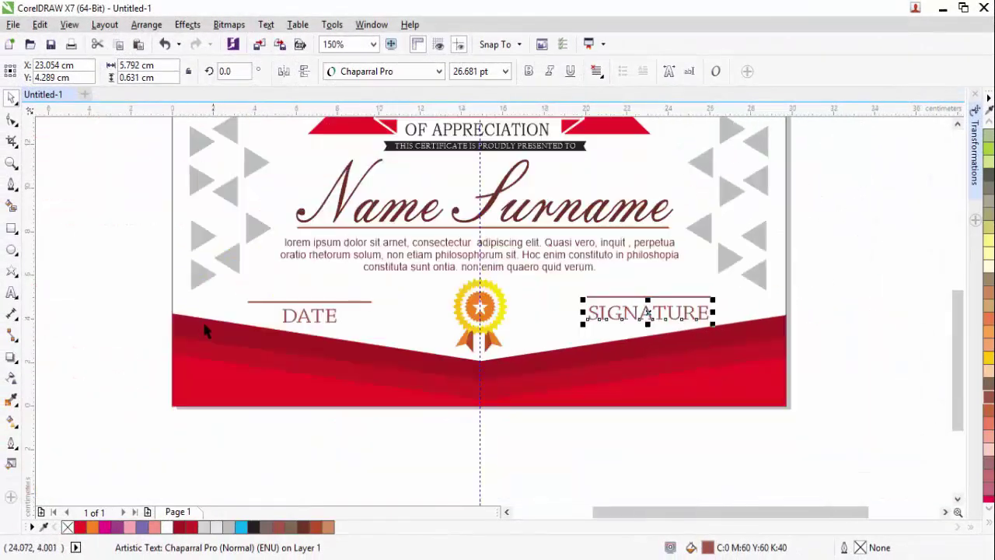
{"action": "left_click", "coordinate": [302, 314], "text": "shift"}
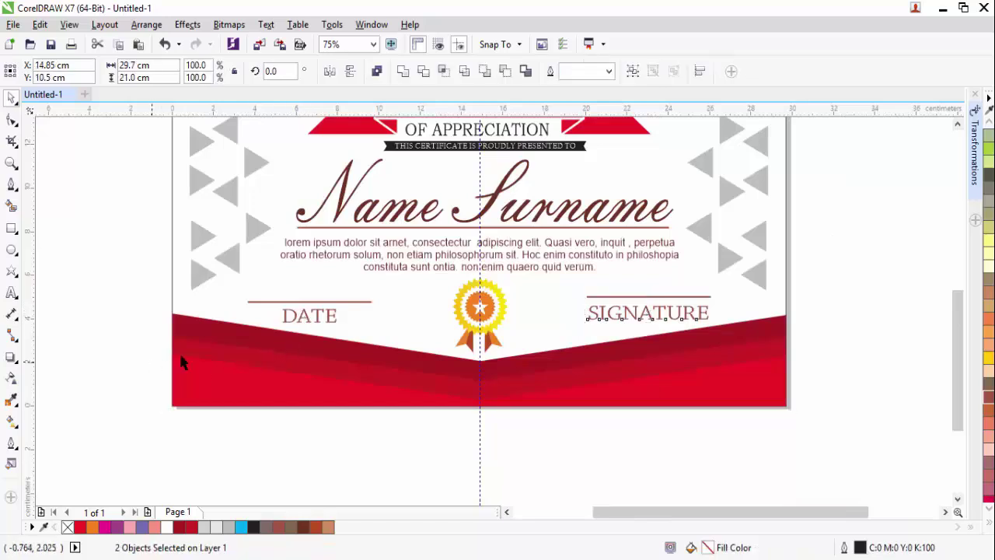
{"action": "left_click", "coordinate": [157, 360]}
{"action": "left_click", "coordinate": [682, 317]}
{"action": "left_click", "coordinate": [317, 323], "text": "shift"}
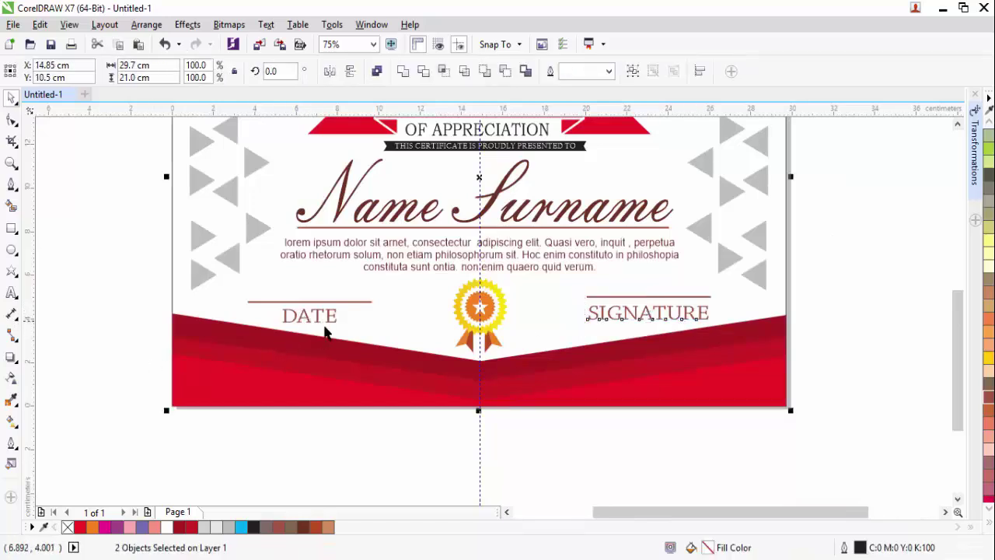
{"action": "left_click", "coordinate": [397, 437]}
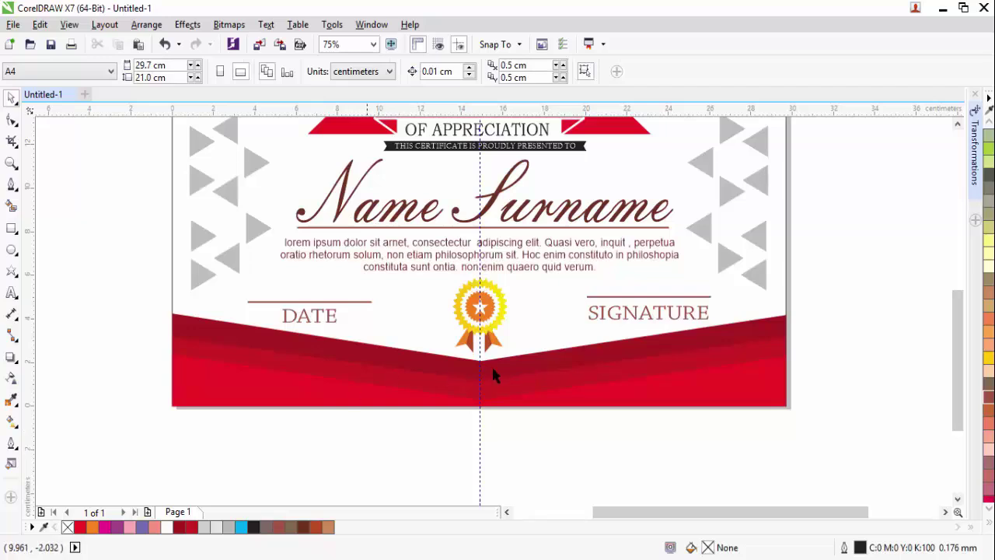
- Align the SIGNATURE text to the same height as the DATE text
{"action": "left_click", "coordinate": [620, 322]}
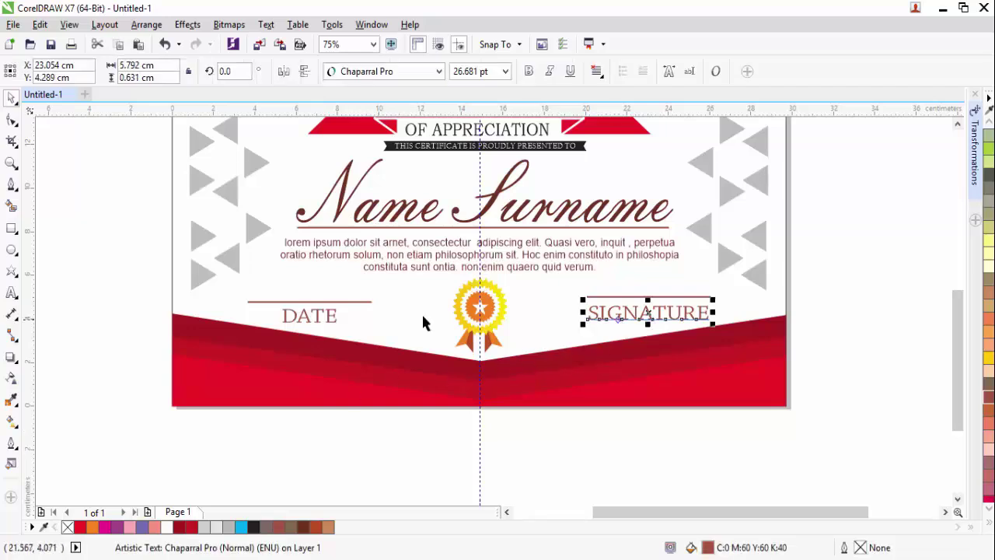
{"action": "left_click", "coordinate": [332, 327], "text": "shift"}
{"action": "key", "text": "e"}
{"action": "left_click", "coordinate": [542, 423]}
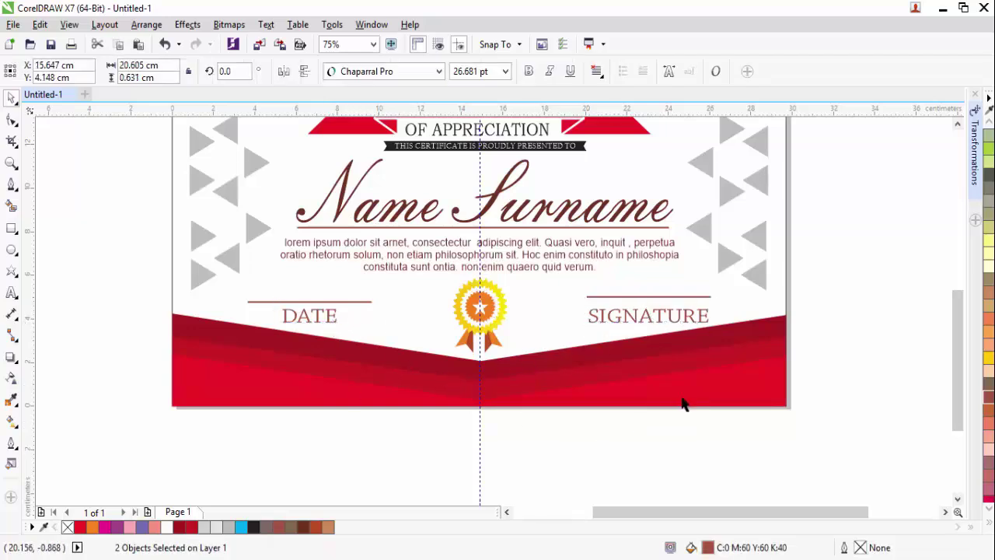
- Align the line above SIGNATURE to the same height as the line above DATE
{"action": "left_click", "coordinate": [632, 297]}
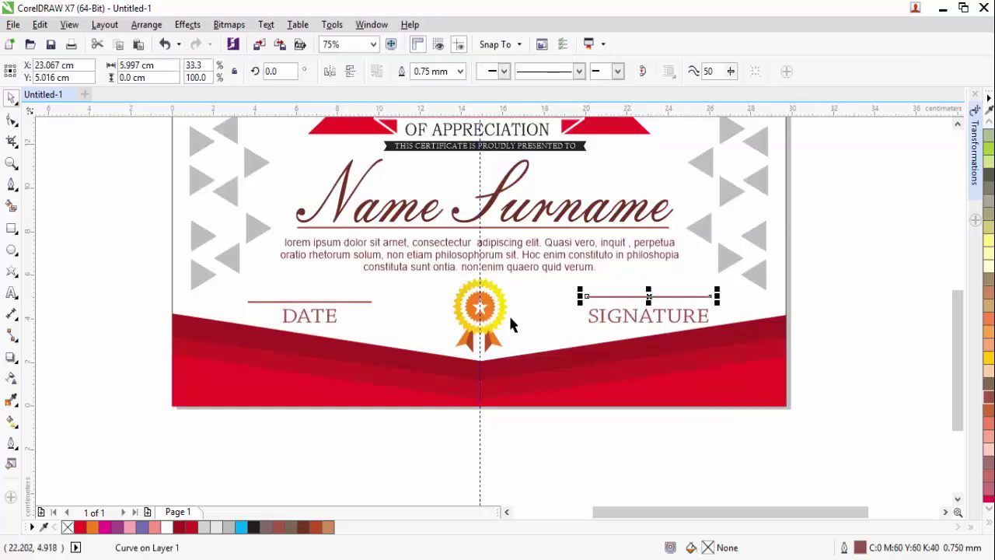
{"action": "left_click", "coordinate": [313, 303], "text": "shift"}
{"action": "left_click", "coordinate": [880, 360]}
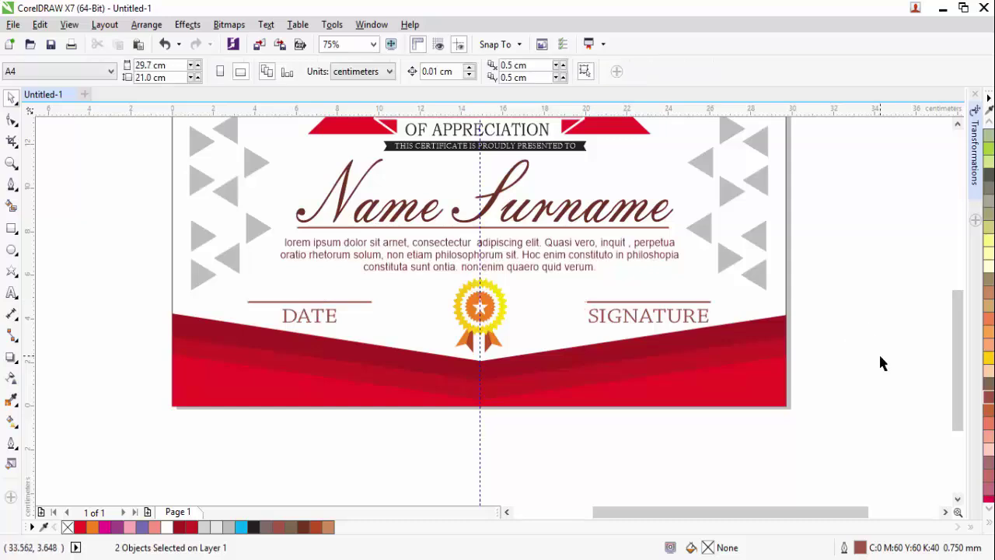
- Nudge the SIGNATURE text together with its line slightly to the left
{"action": "left_click_drag", "start_coordinate": [879, 360], "coordinate": [542, 284]}
{"action": "key", "text": "Left"}
{"action": "key", "text": "Left"}
{"action": "key", "text": "Left"}
{"action": "key", "text": "Left"}
{"action": "key", "text": "Left"}
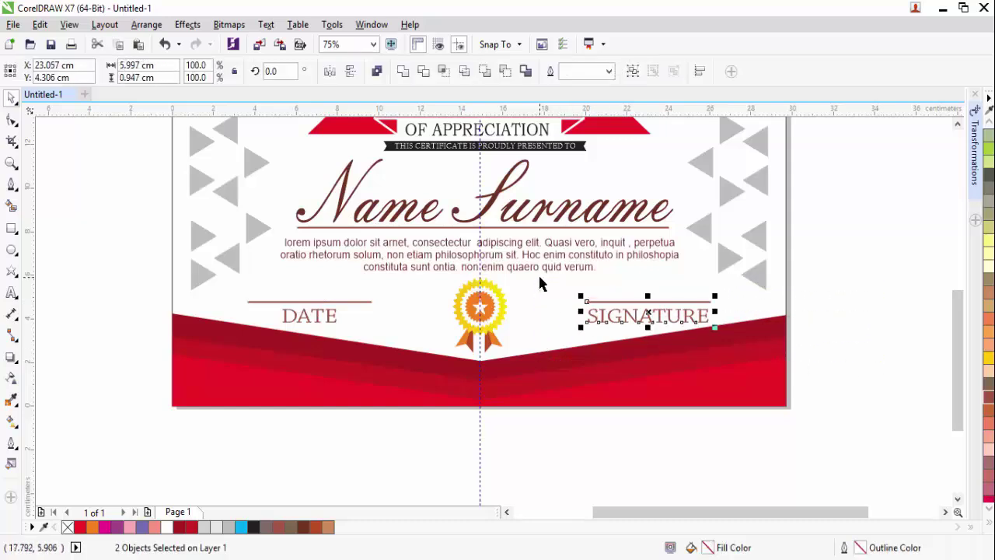
{"action": "left_click", "coordinate": [848, 301]}
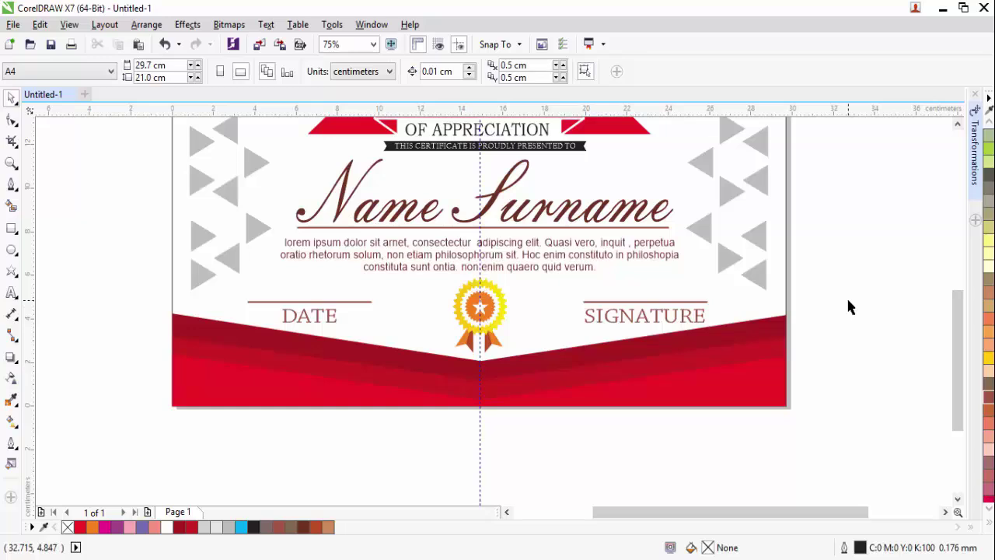
{"action": "scroll", "coordinate": [855, 326], "scroll_direction": "down", "scroll_amount": 2}
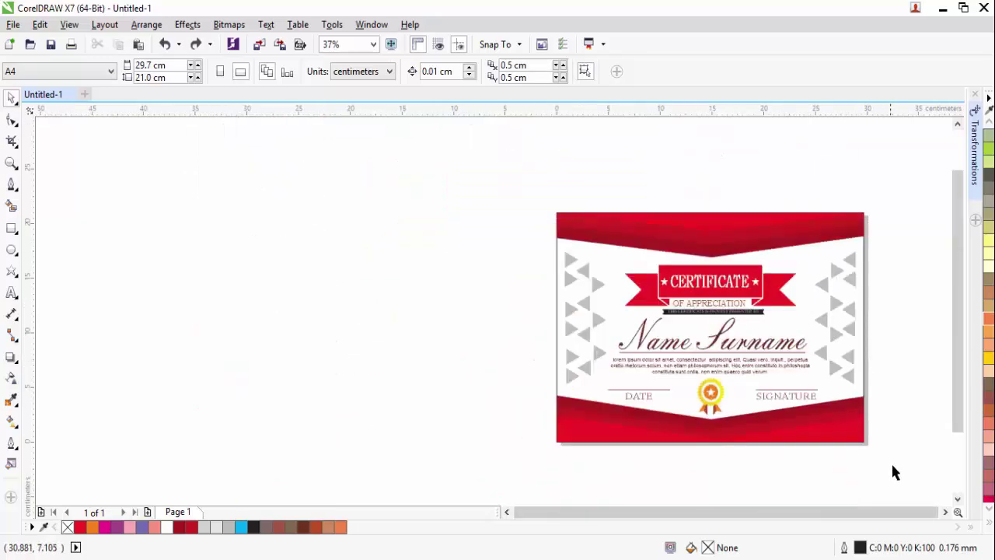
- Colour the outline of the page-sized background rectangle red
{"action": "left_click", "coordinate": [944, 512]}
{"action": "left_click", "coordinate": [944, 513]}
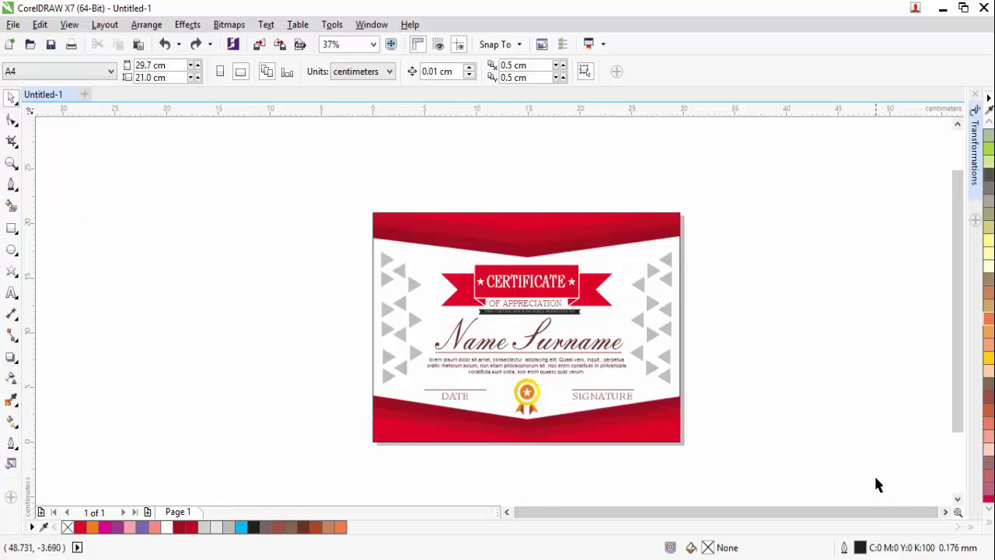
{"action": "left_click", "coordinate": [681, 322]}
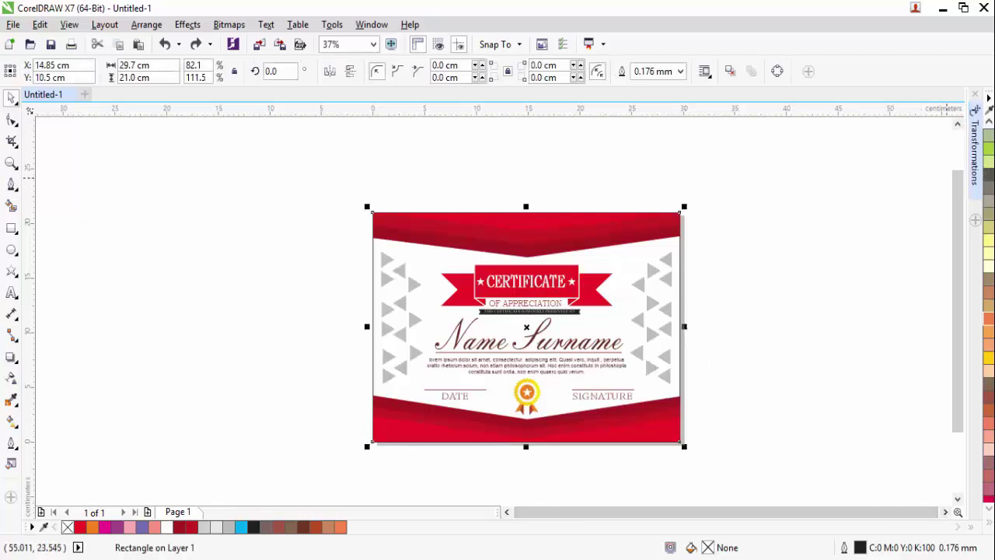
{"action": "scroll", "coordinate": [988, 127], "scroll_direction": "down", "scroll_amount": 10}
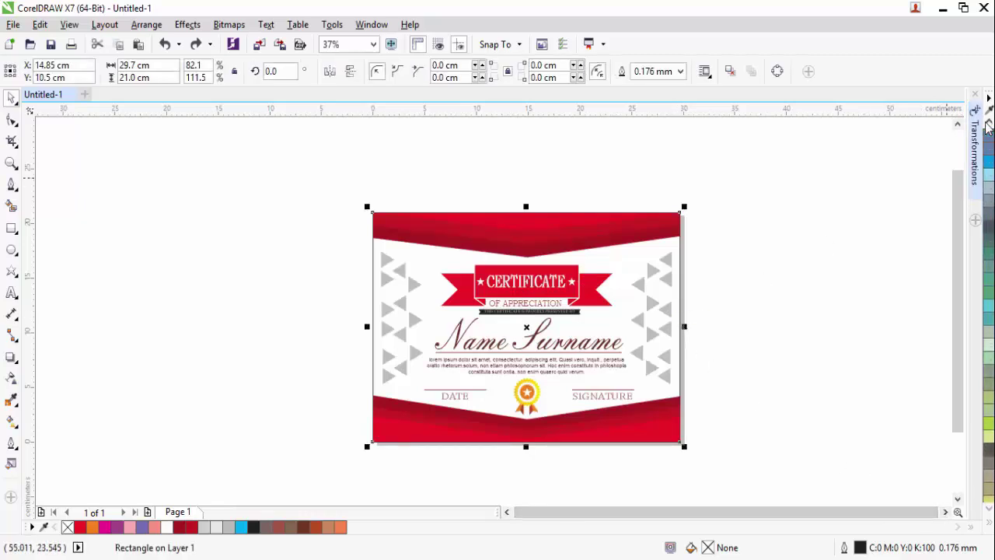
{"action": "scroll", "coordinate": [988, 127], "scroll_direction": "up", "scroll_amount": 10}
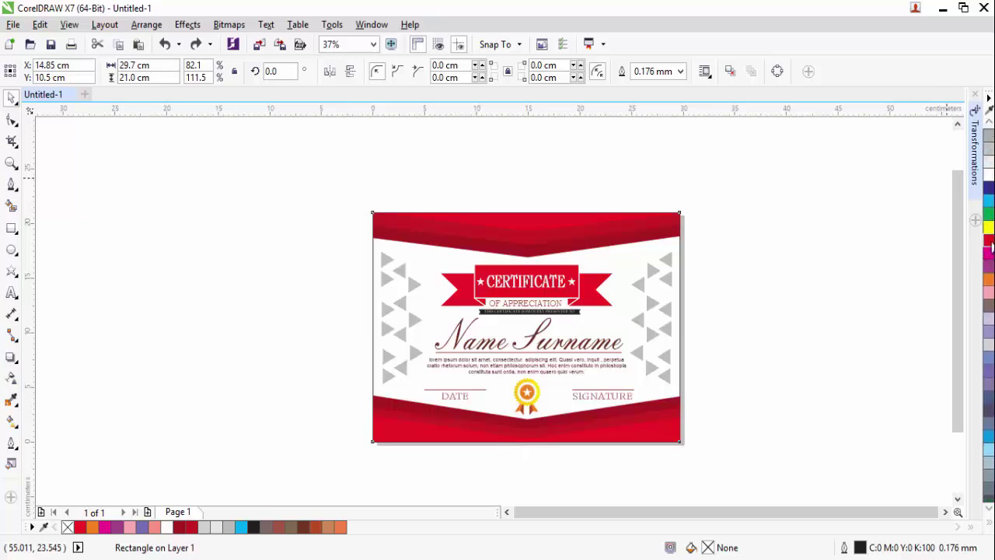
{"action": "left_click", "coordinate": [747, 401]}
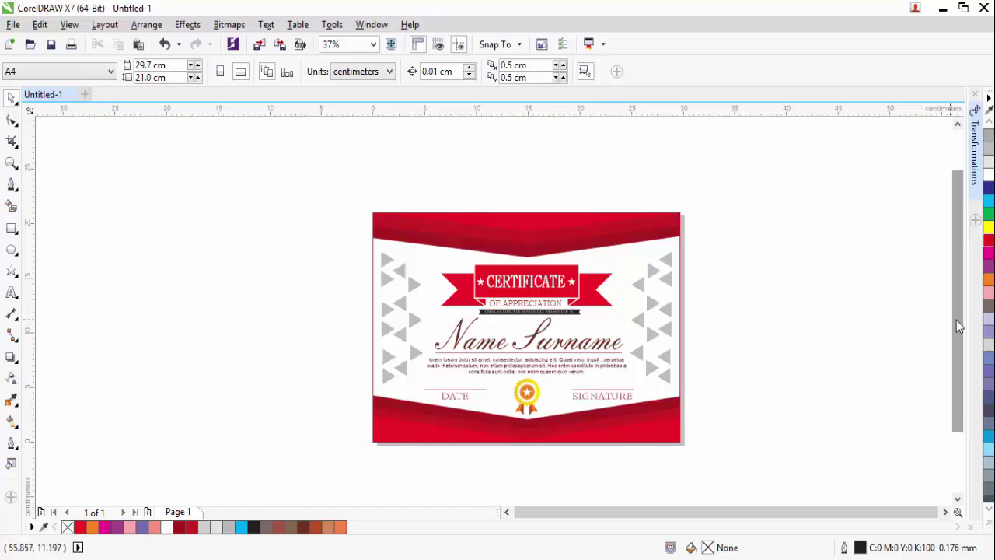
- Select all objects of the certificate and group them together
{"action": "left_click_drag", "start_coordinate": [961, 327], "coordinate": [963, 343]}
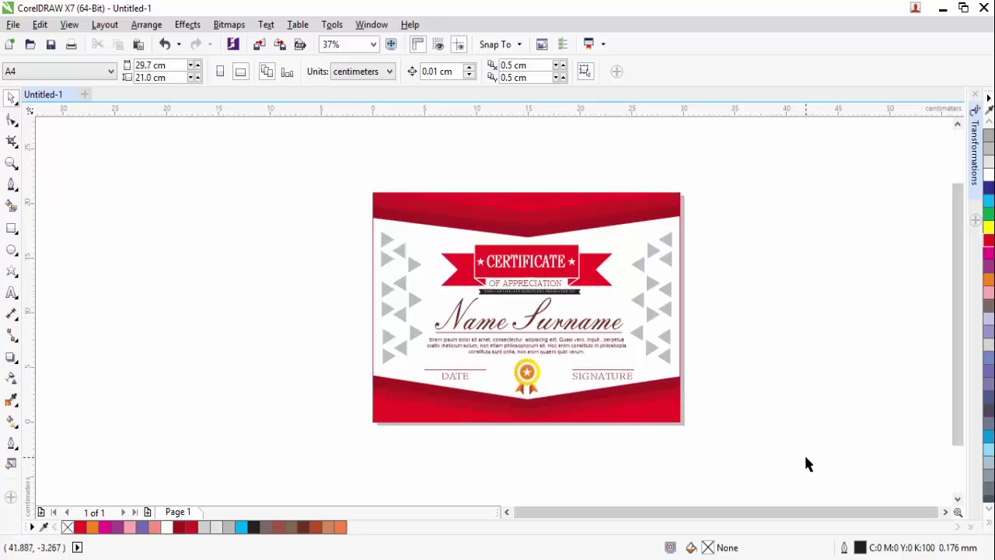
{"action": "left_click_drag", "start_coordinate": [806, 457], "coordinate": [342, 151]}
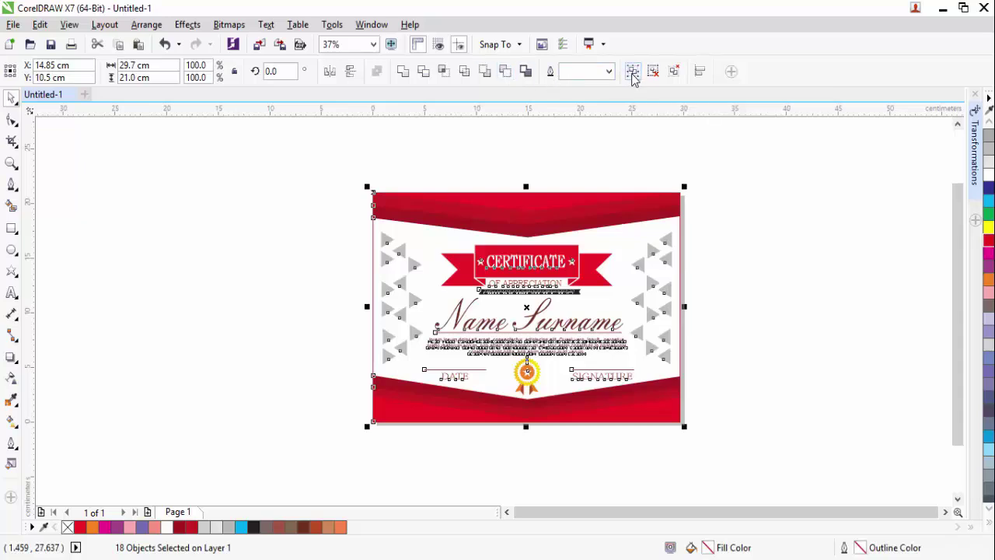
{"action": "left_click", "coordinate": [724, 183]}
- Inspect the certificate up close from the upper bands down to the date and signature area, and as a whole page
{"action": "left_click_drag", "start_coordinate": [957, 262], "coordinate": [956, 256]}
{"action": "scroll", "coordinate": [494, 154], "scroll_direction": "up", "scroll_amount": 1}
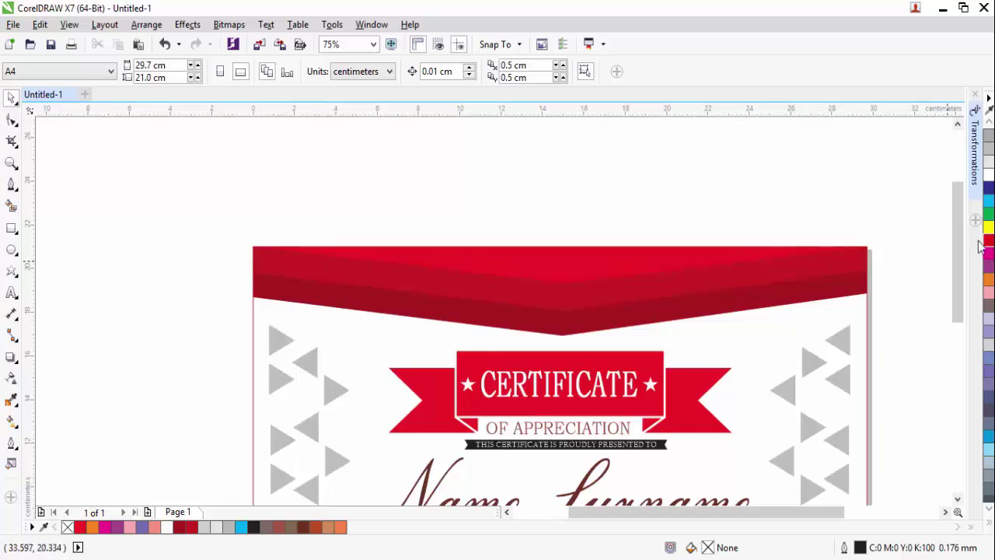
{"action": "scroll", "coordinate": [689, 262], "scroll_direction": "up", "scroll_amount": 1}
{"action": "scroll", "coordinate": [687, 262], "scroll_direction": "down", "scroll_amount": 1}
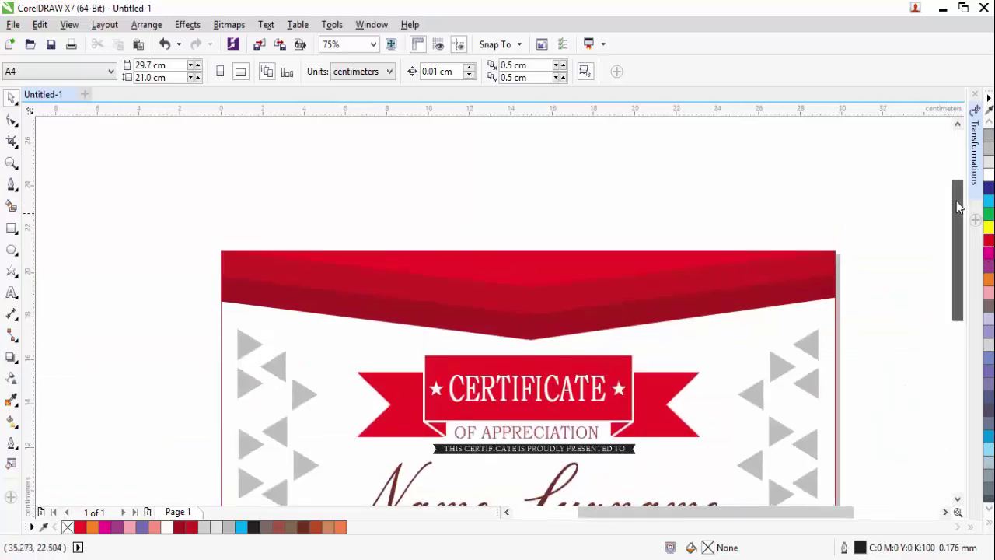
{"action": "left_click_drag", "start_coordinate": [956, 201], "coordinate": [979, 299]}
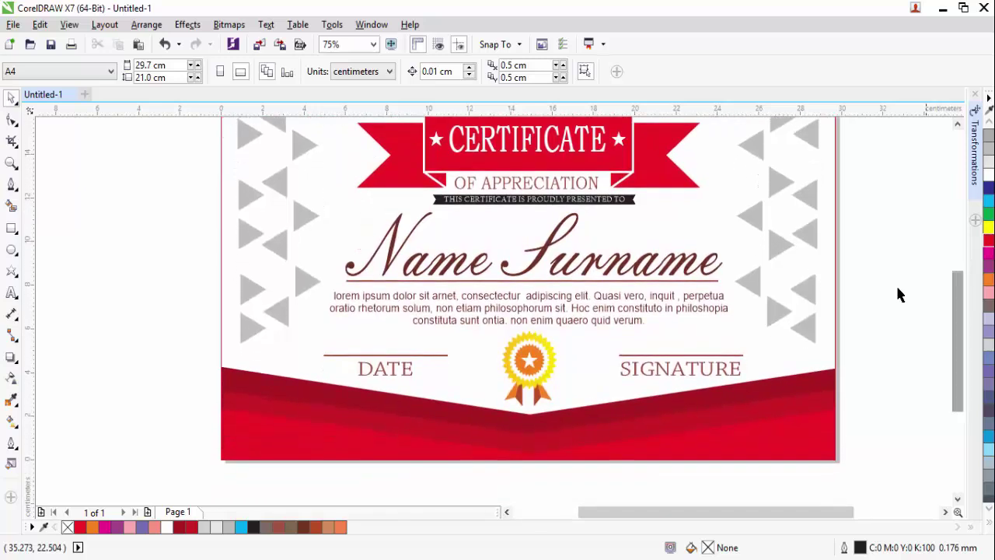
{"action": "scroll", "coordinate": [849, 250], "scroll_direction": "down", "scroll_amount": 1}
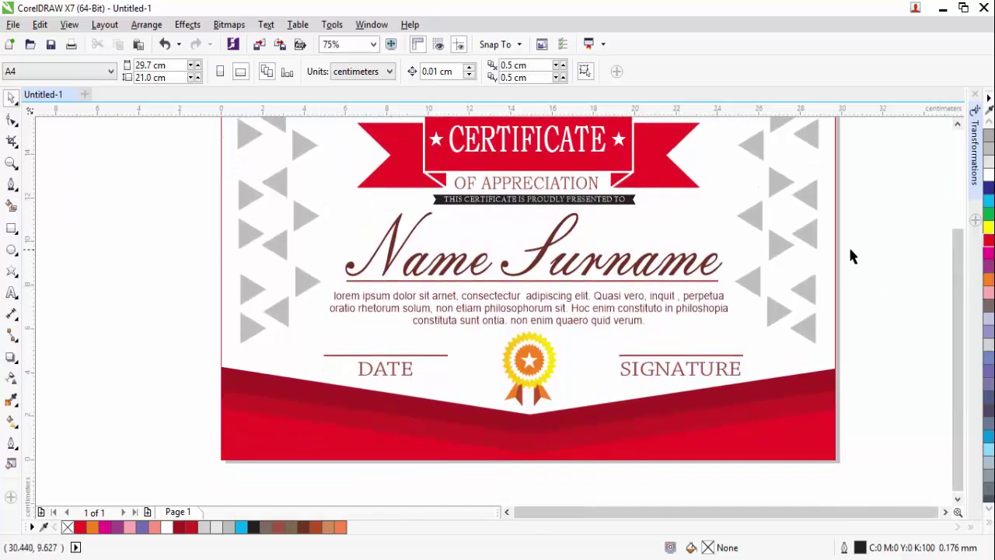
{"action": "left_click", "coordinate": [945, 511]}
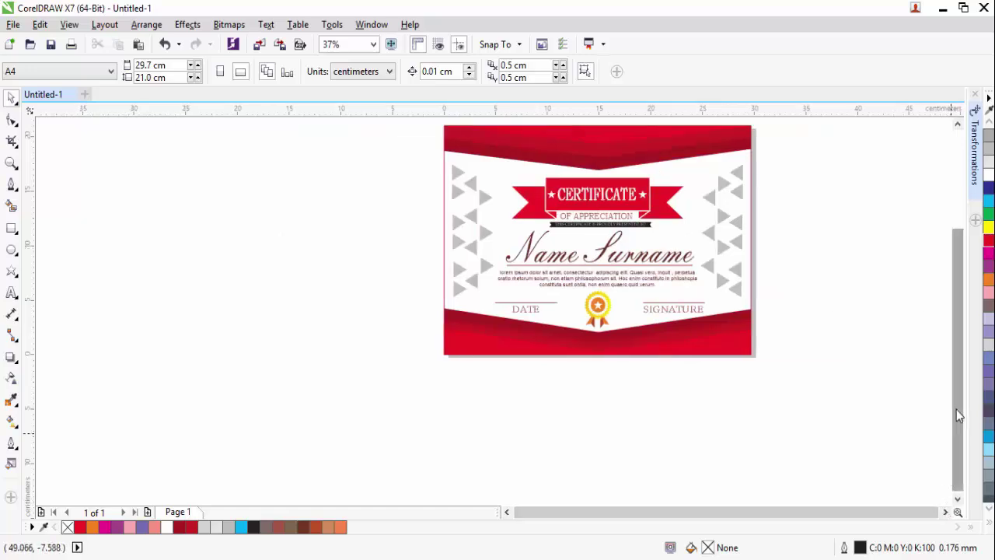
{"action": "left_click_drag", "start_coordinate": [958, 411], "coordinate": [958, 357]}
{"action": "left_click", "coordinate": [945, 512]}
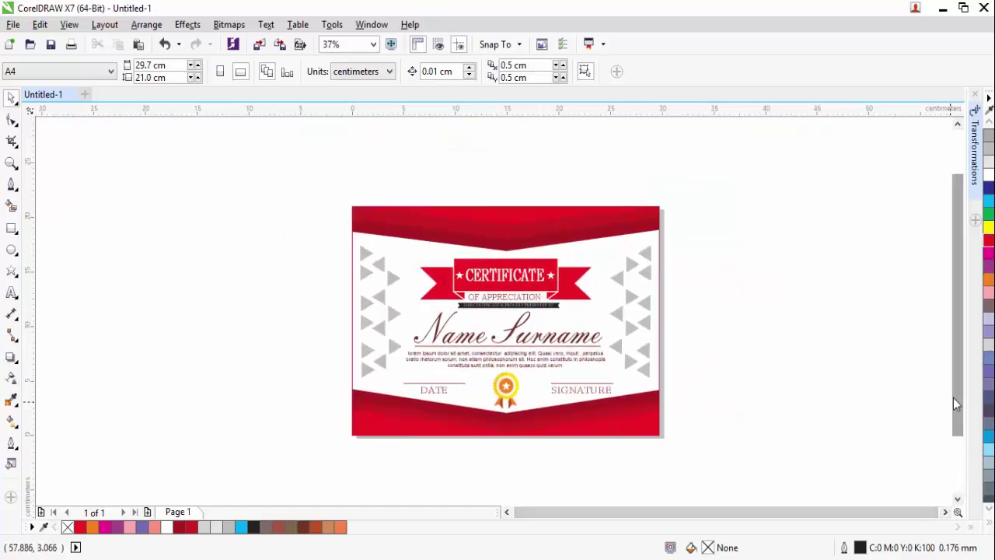
{"action": "left_click_drag", "start_coordinate": [953, 398], "coordinate": [957, 415]}
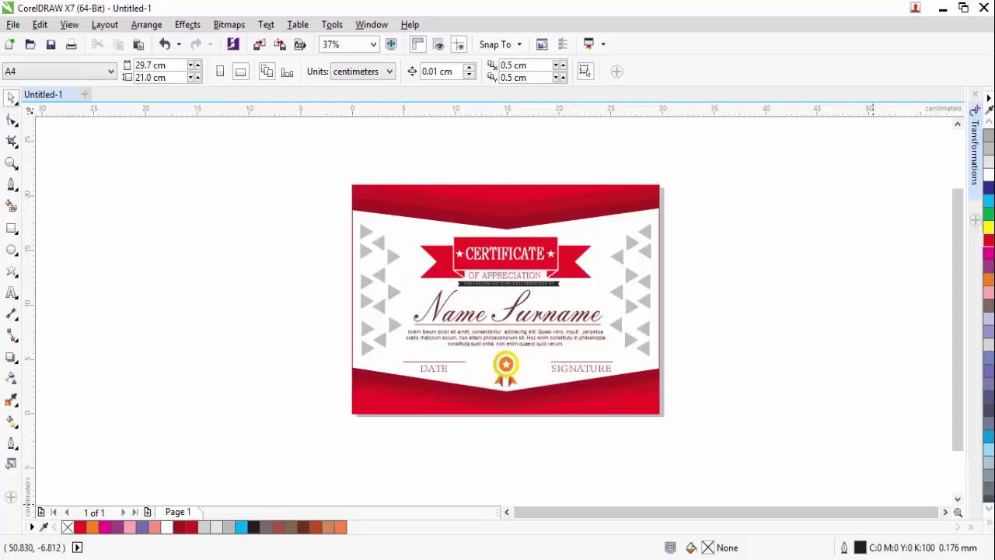